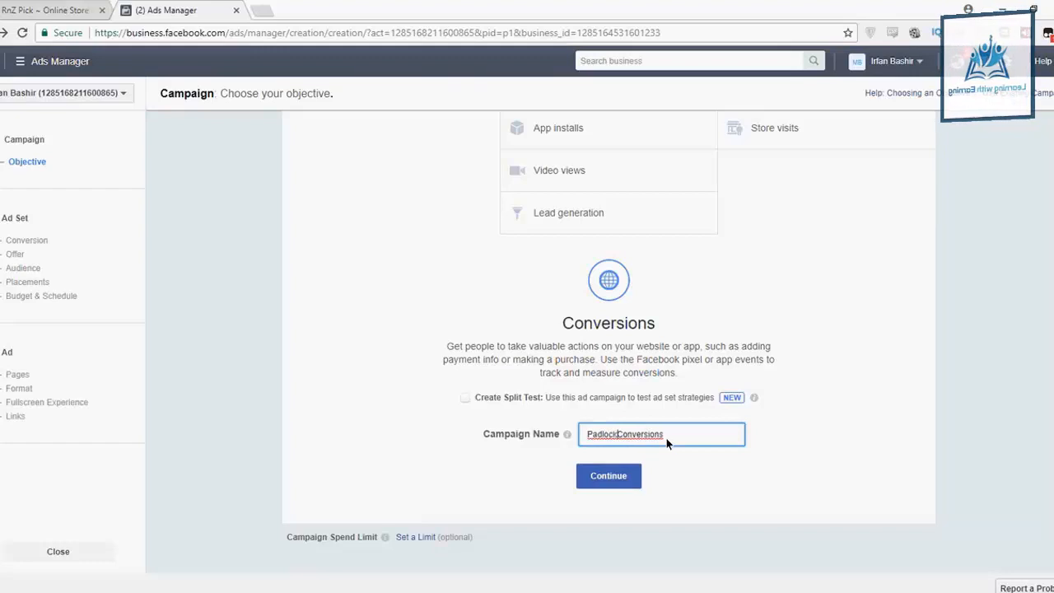
Name the conversions campaign "Padlock Conversions" and continue to the ad set settings
text(k)
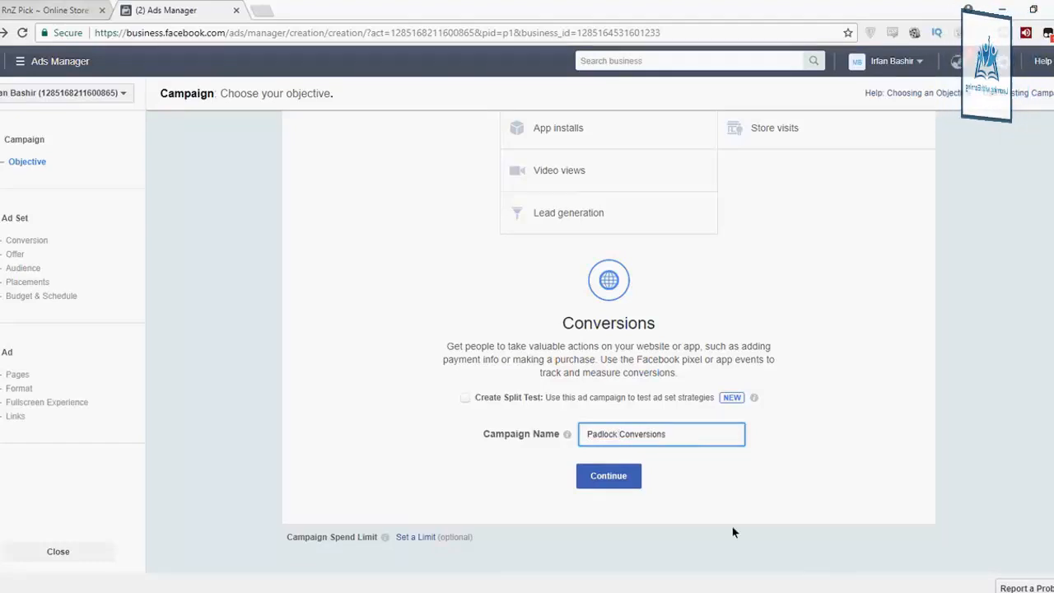
click(619, 477)
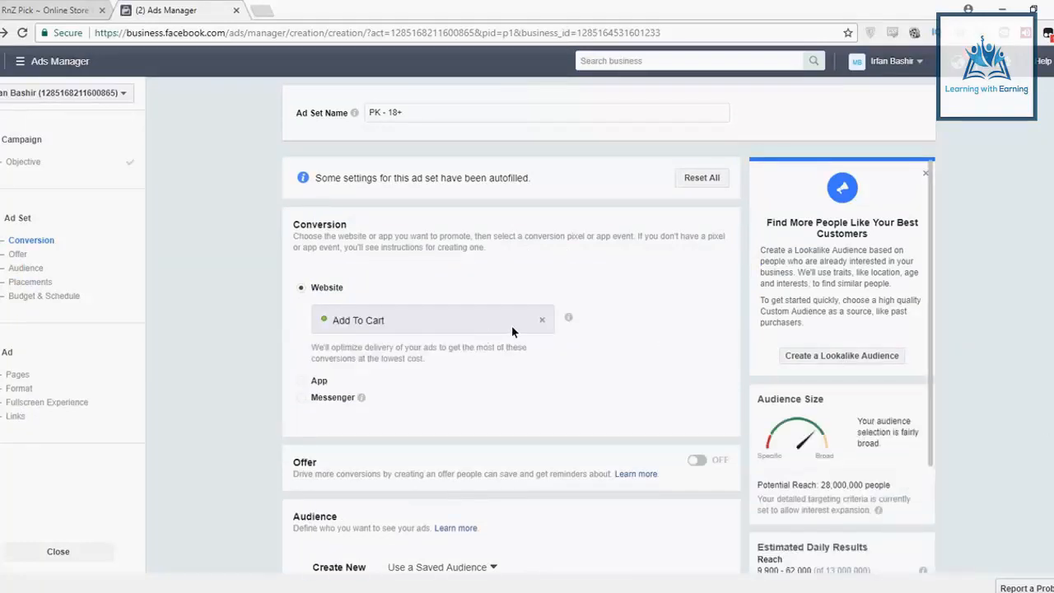
Replace the website conversion event Add To Cart with Purchase
scroll(244, 316, down, 1)
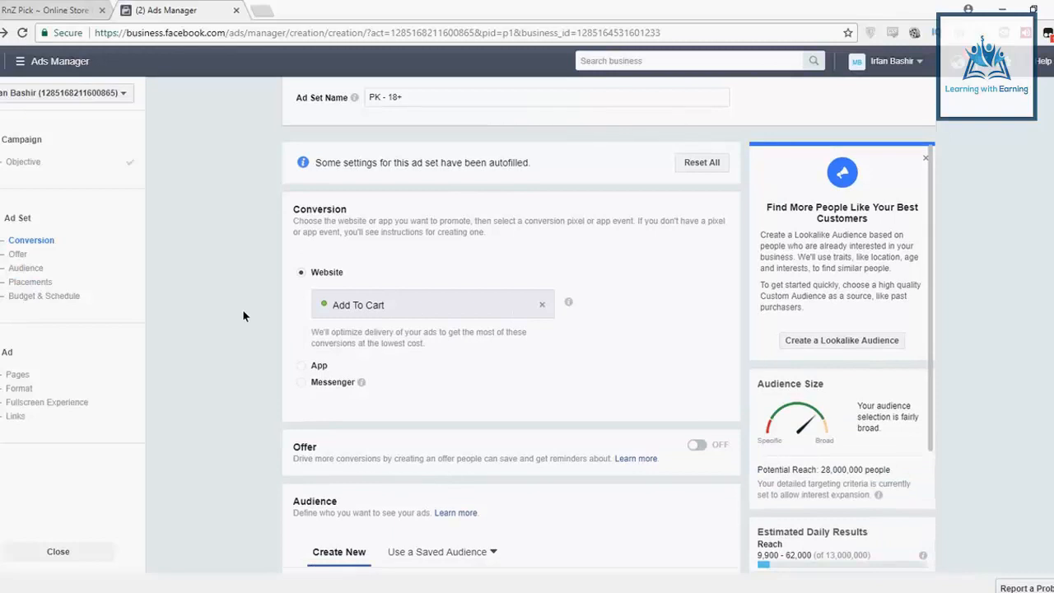
scroll(243, 309, down, 1)
scroll(360, 283, up, 1)
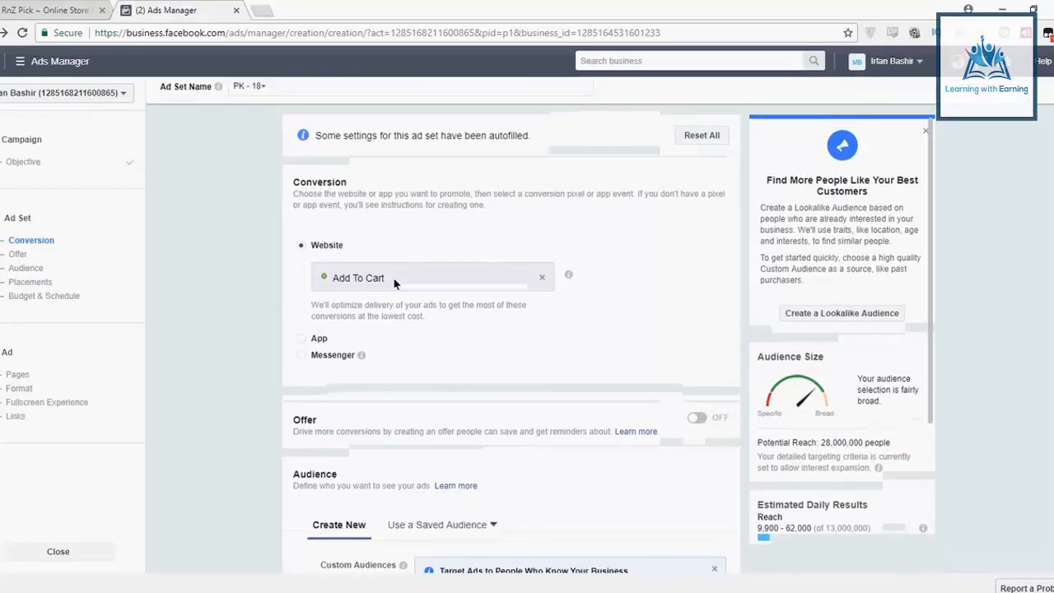
triple_click(397, 284)
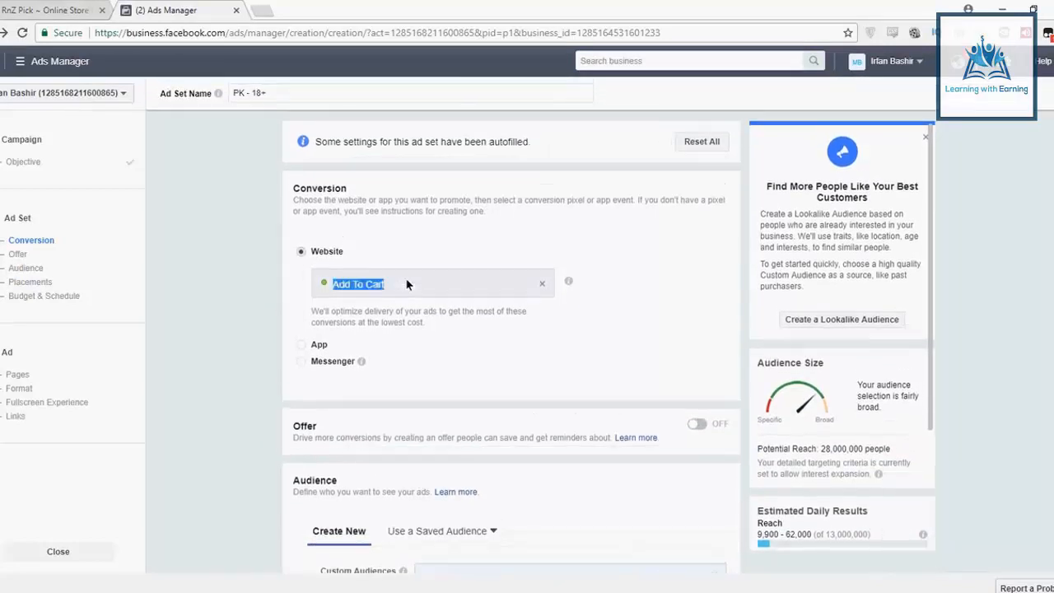
click(542, 288)
click(541, 290)
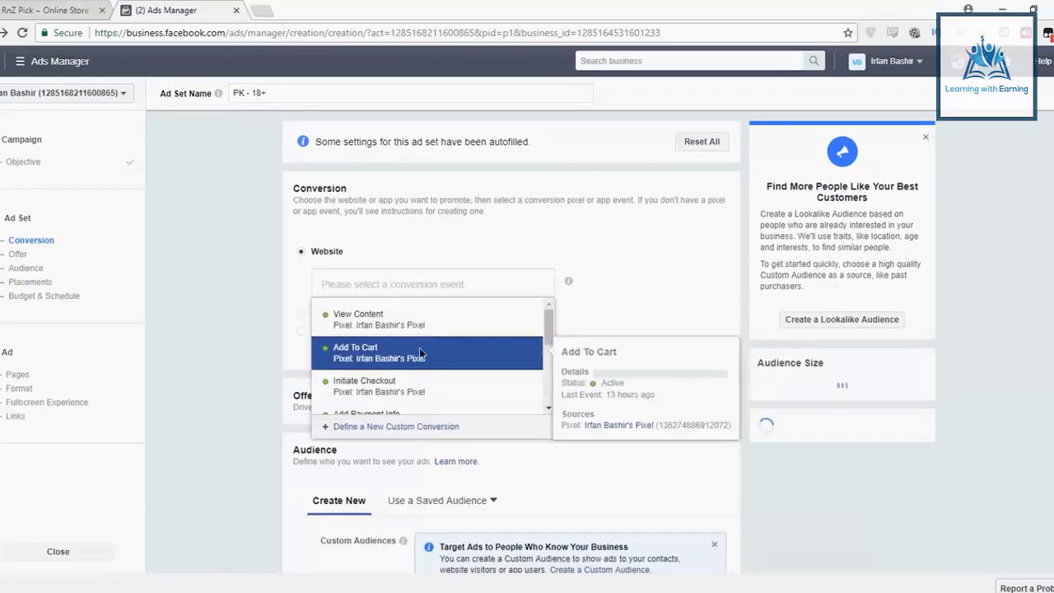
scroll(419, 352, down, 2)
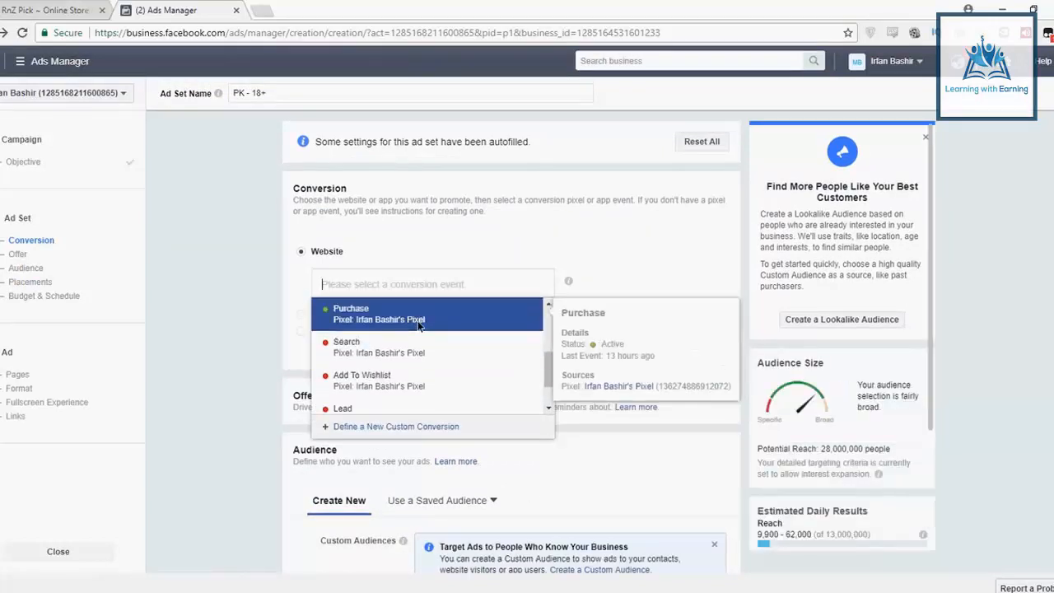
click(418, 325)
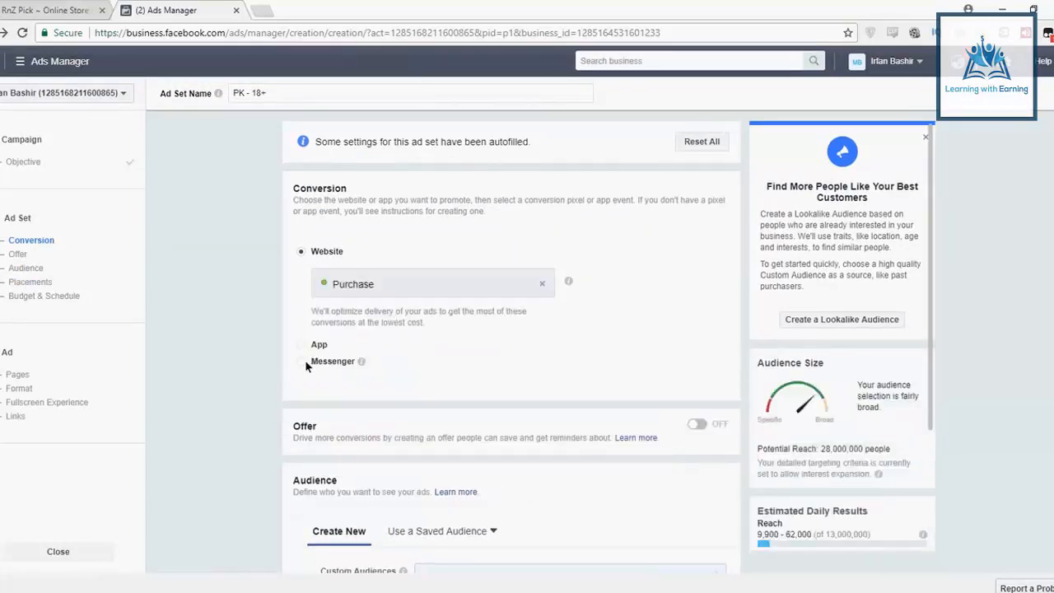
Remove Pakistan from the audience locations and include United States instead
scroll(278, 352, down, 4)
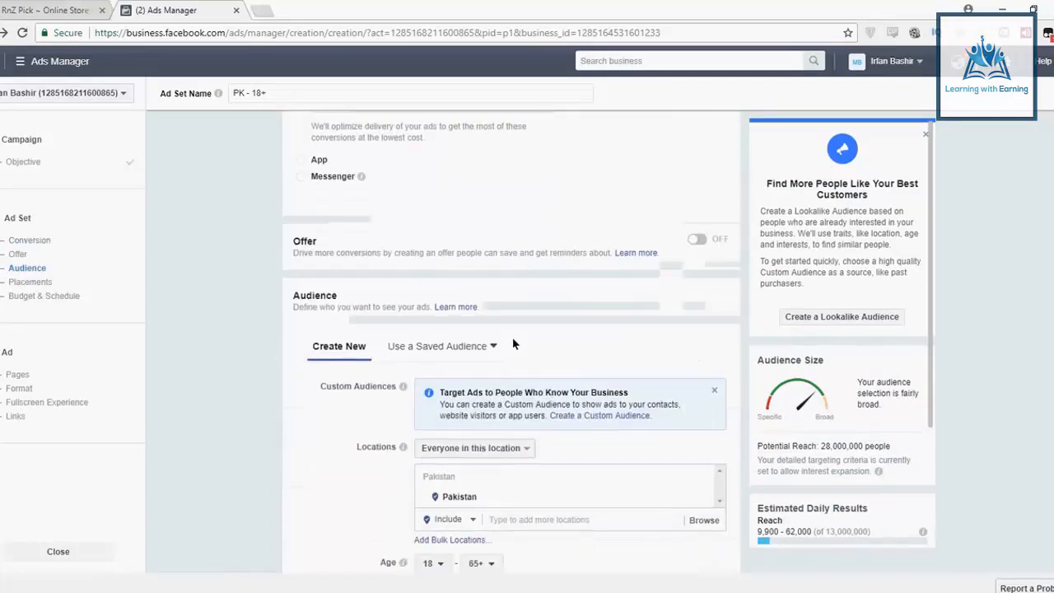
click(701, 403)
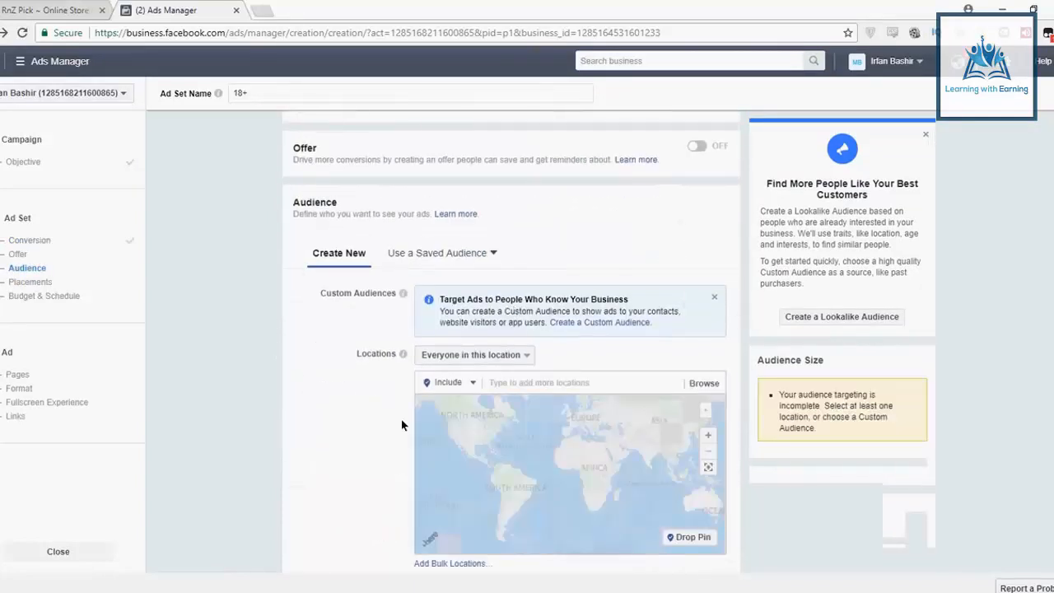
click(592, 383)
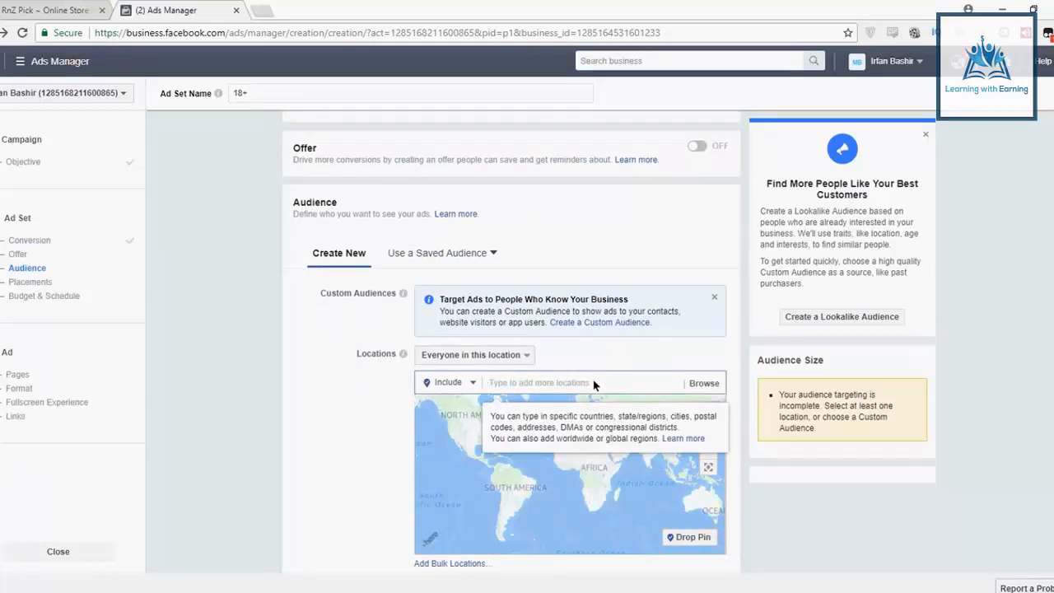
text(United)
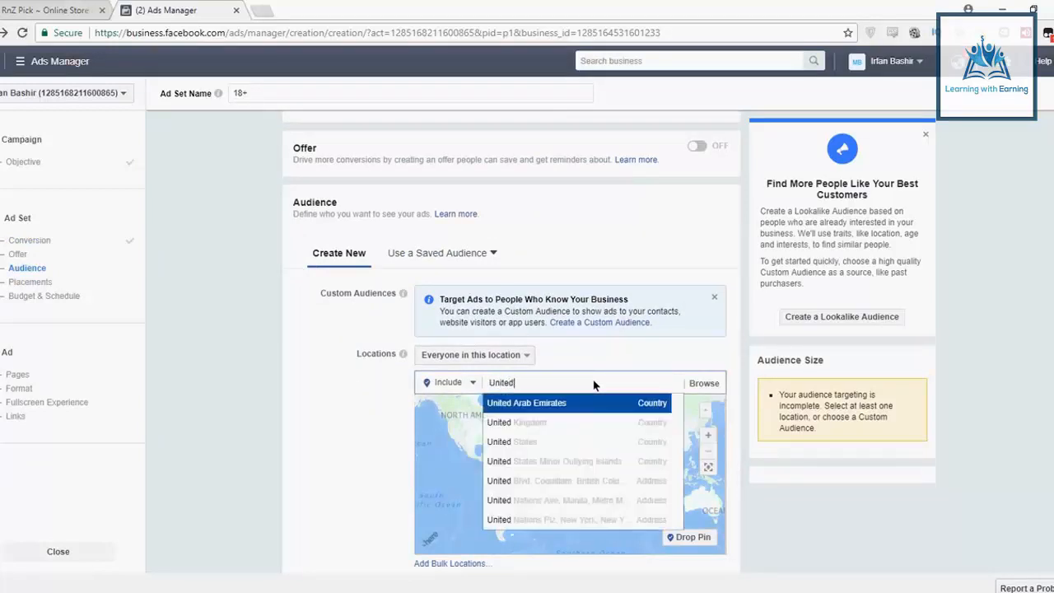
key(Down)
key(Down)
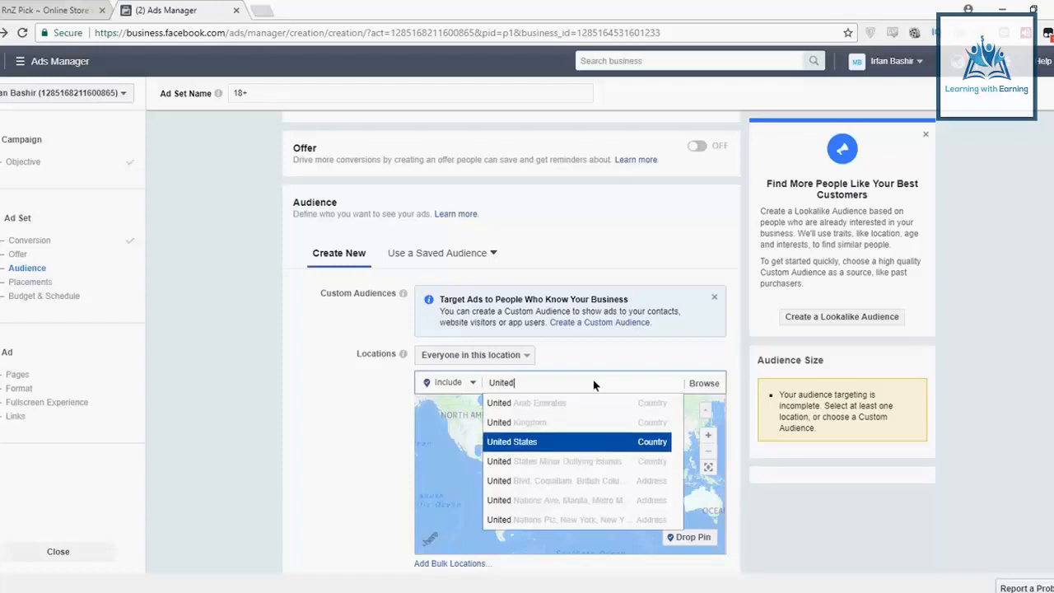
key(Return)
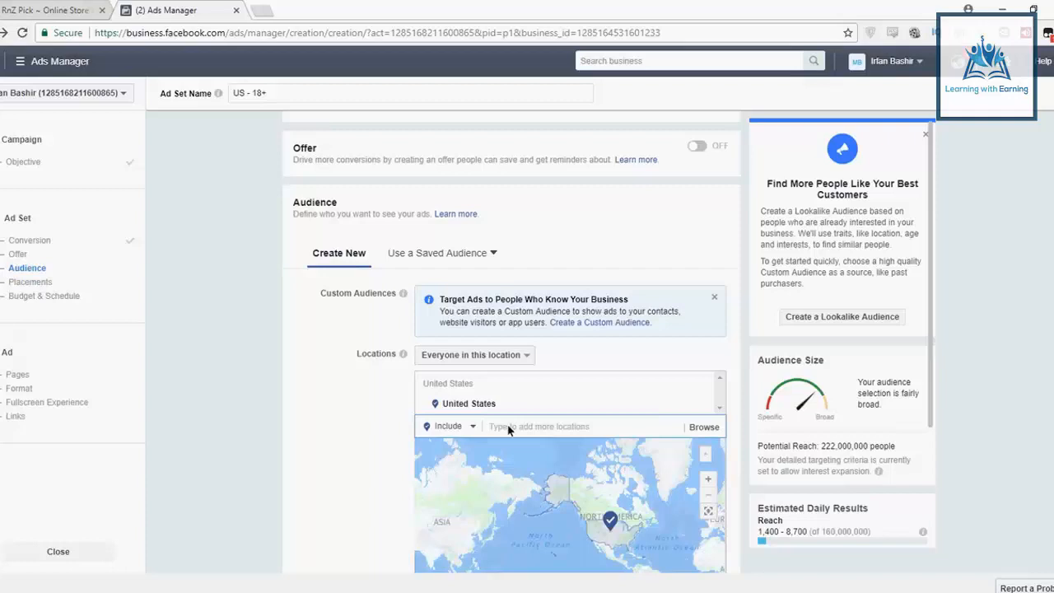
Review the audience settings from custom audiences and locations through age, gender, languages and detailed targeting
scroll(302, 407, down, 3)
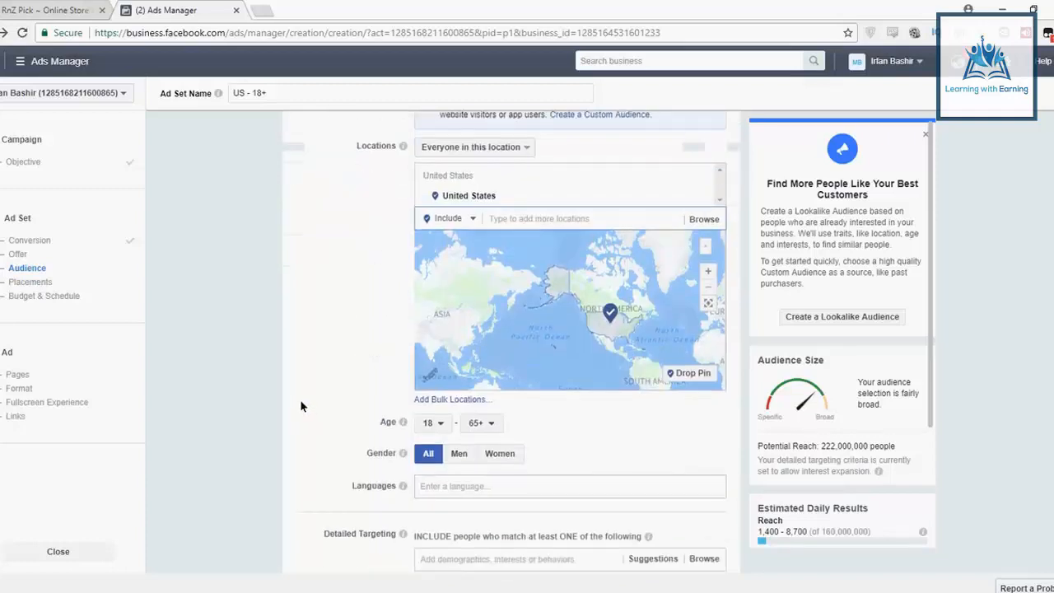
scroll(301, 407, down, 3)
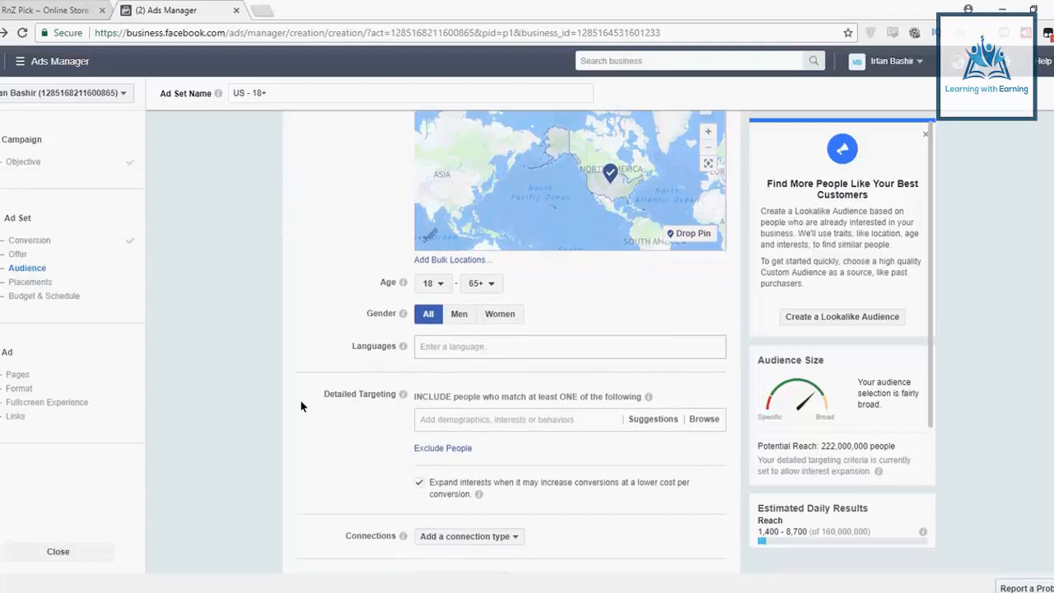
scroll(301, 406, up, 2)
scroll(300, 400, up, 3)
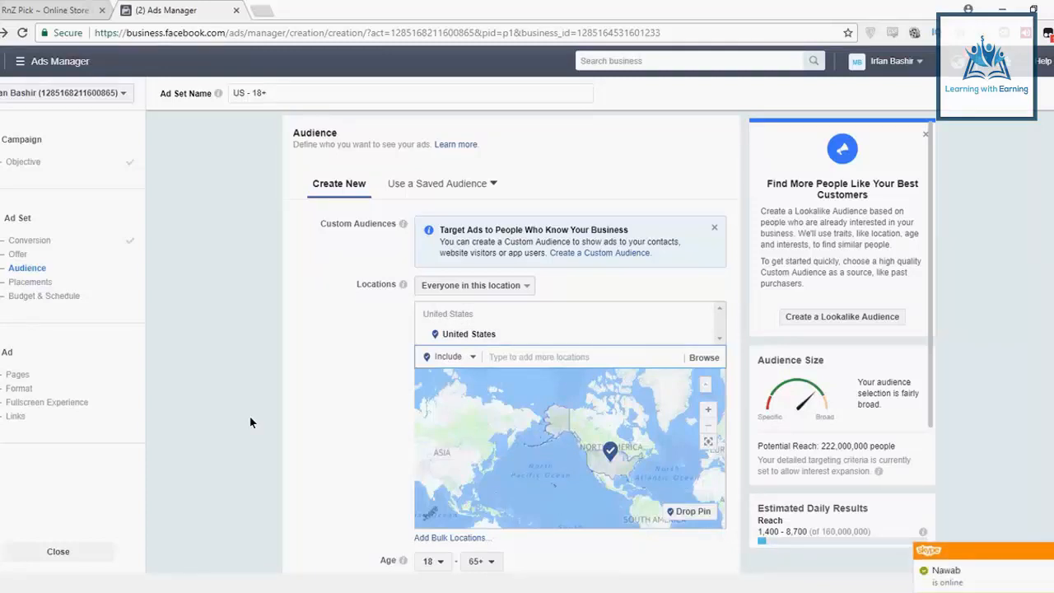
scroll(251, 422, down, 3)
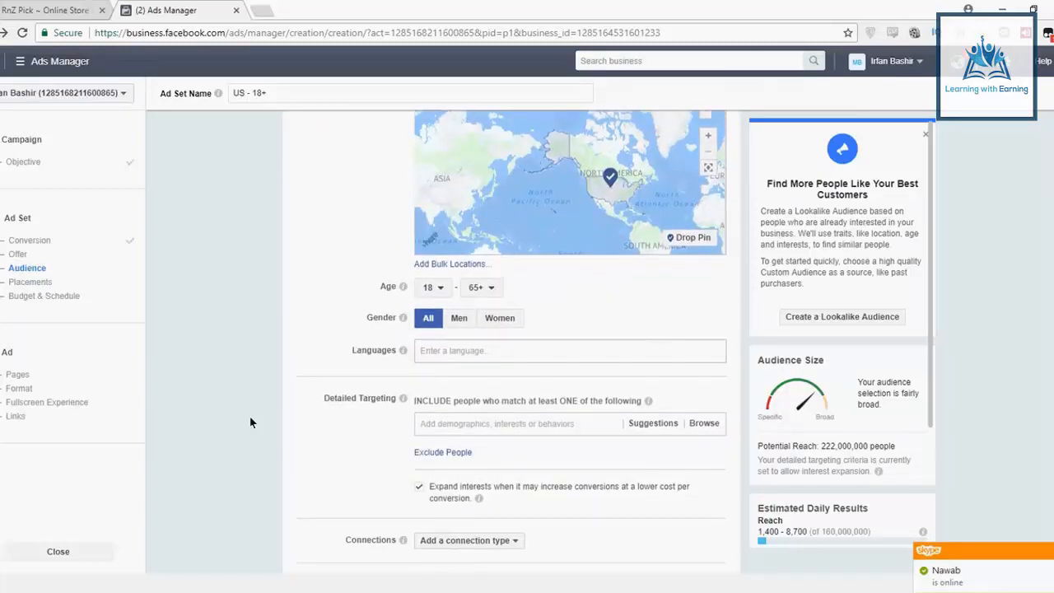
scroll(251, 423, up, 2)
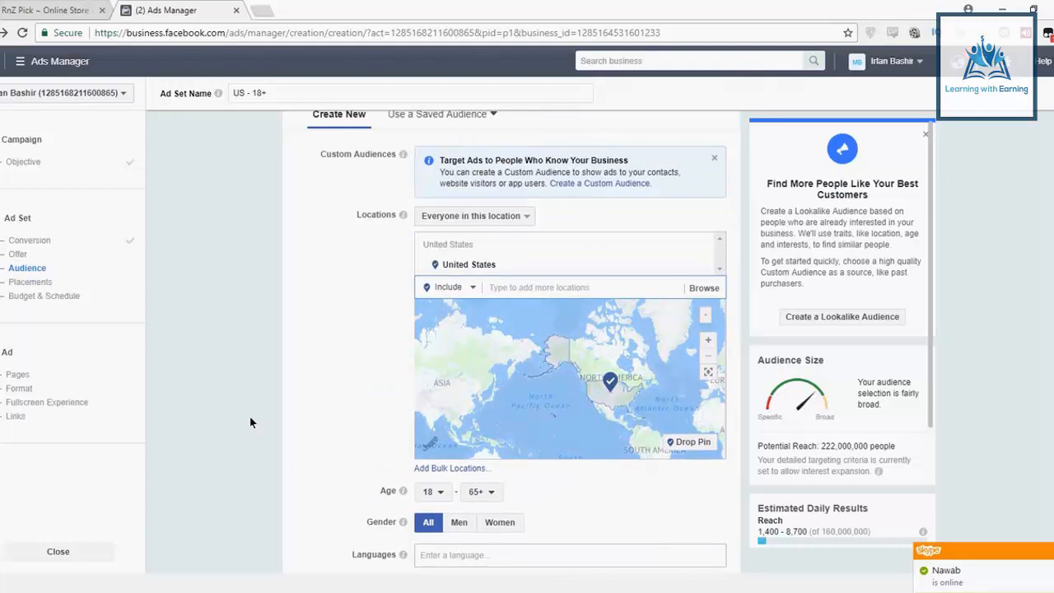
scroll(250, 423, down, 2)
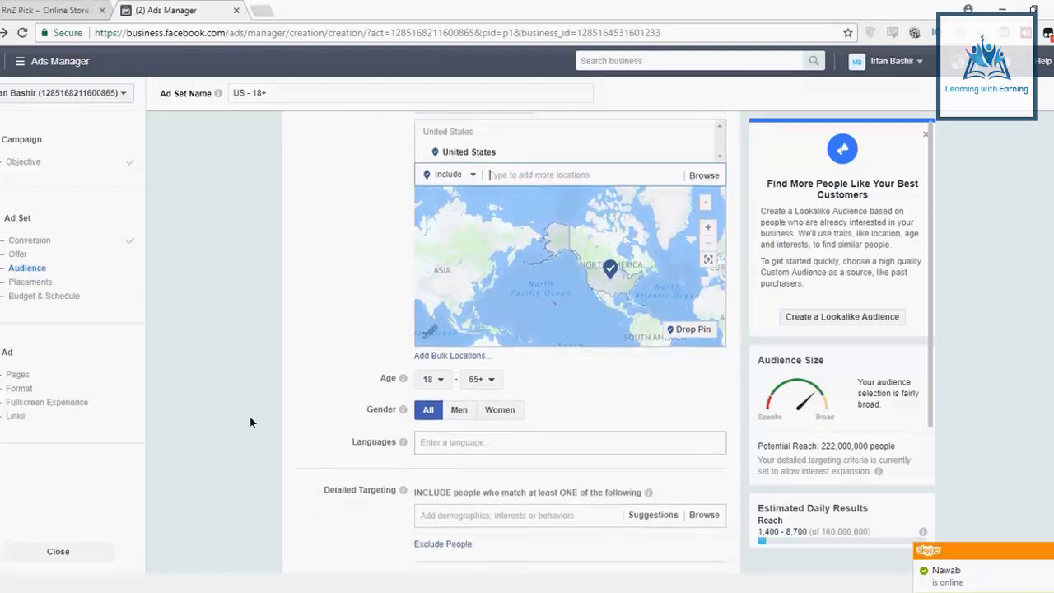
scroll(278, 382, up, 2)
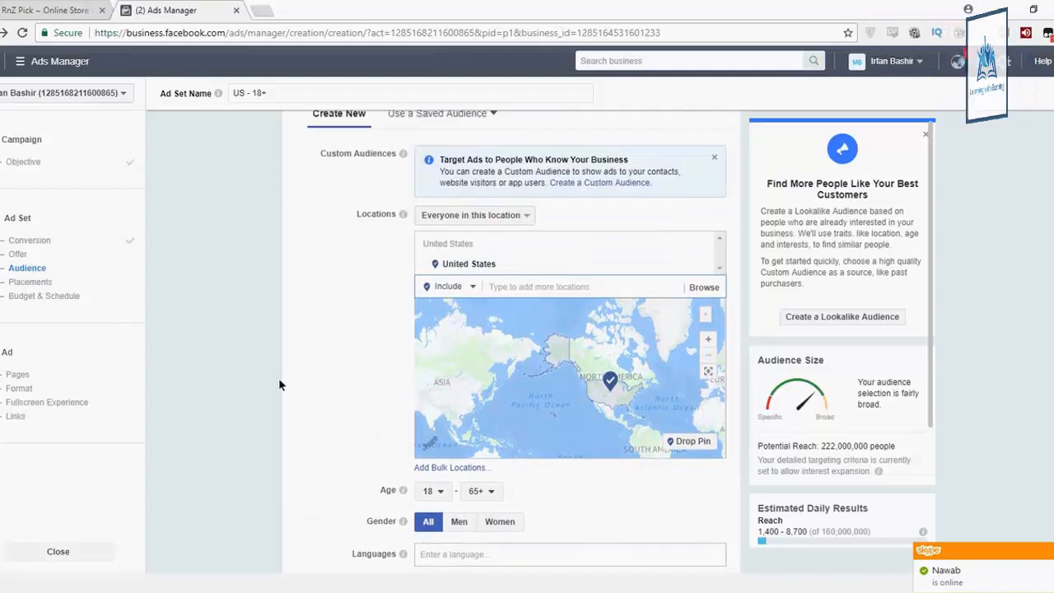
click(513, 295)
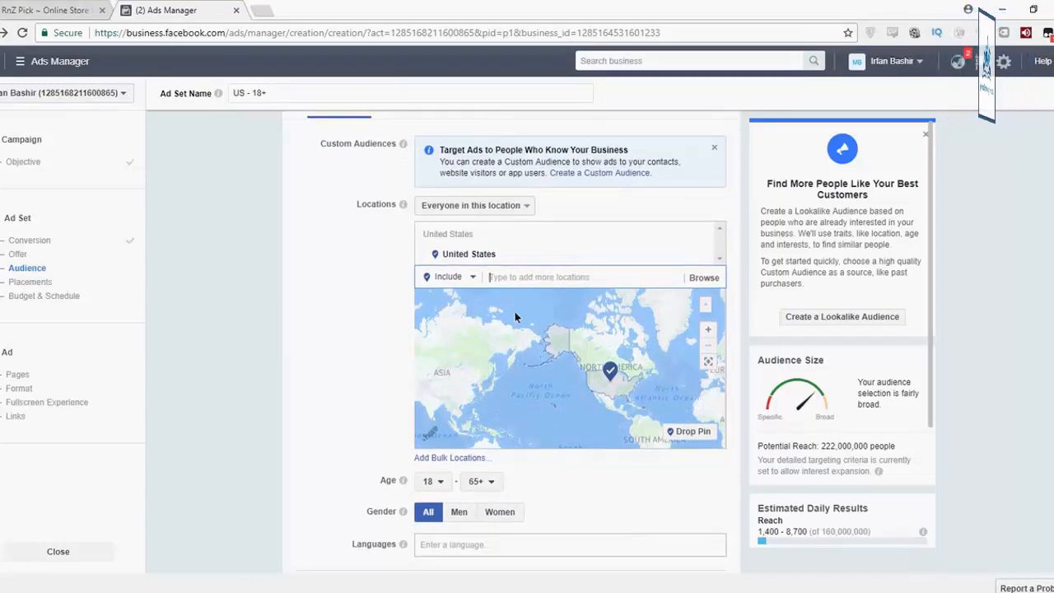
Set the audience's minimum age to 21
scroll(527, 346, down, 3)
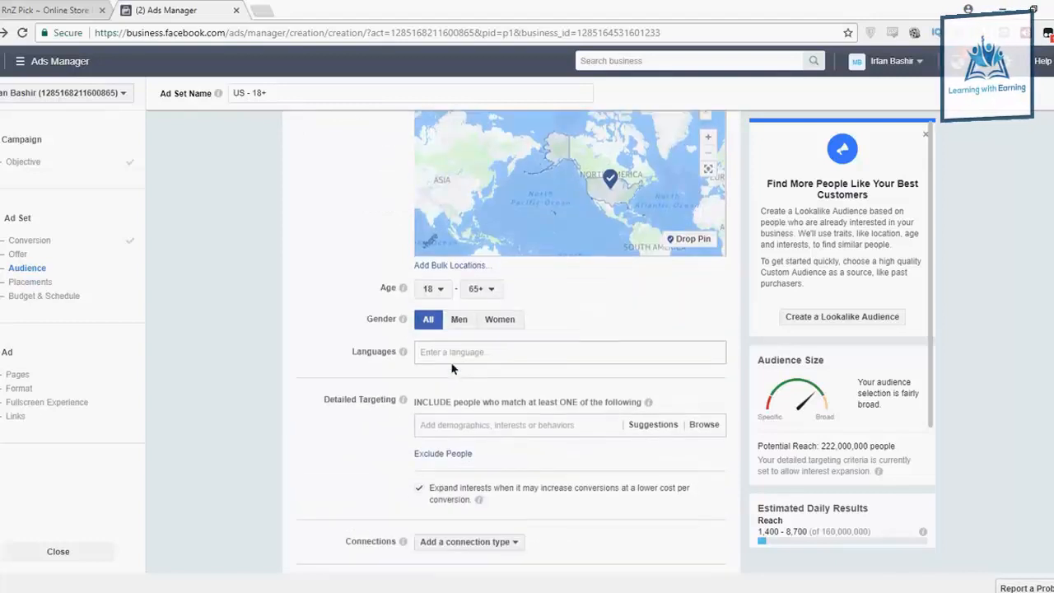
click(433, 286)
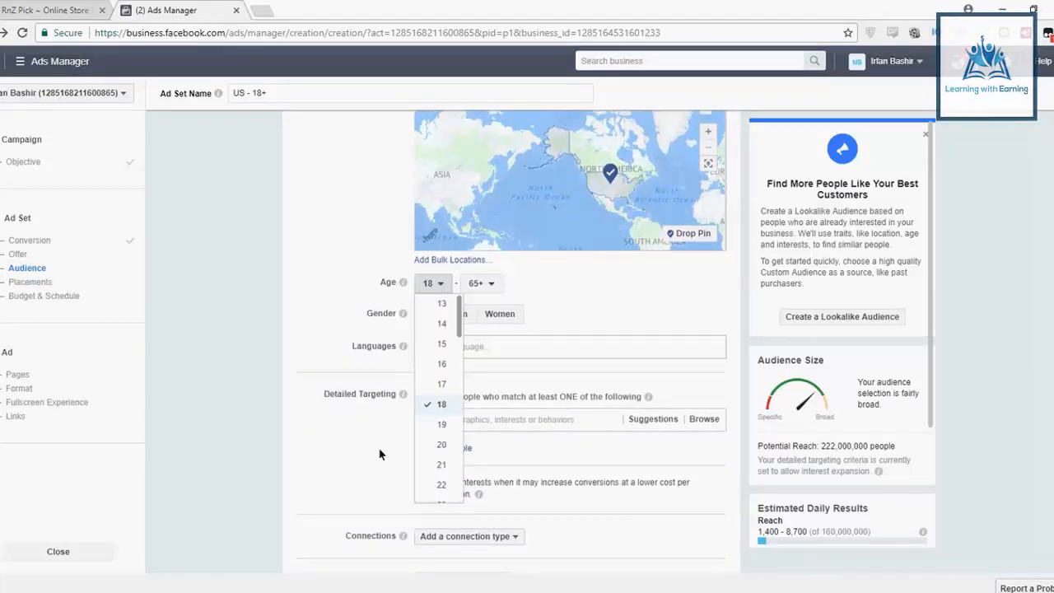
click(443, 465)
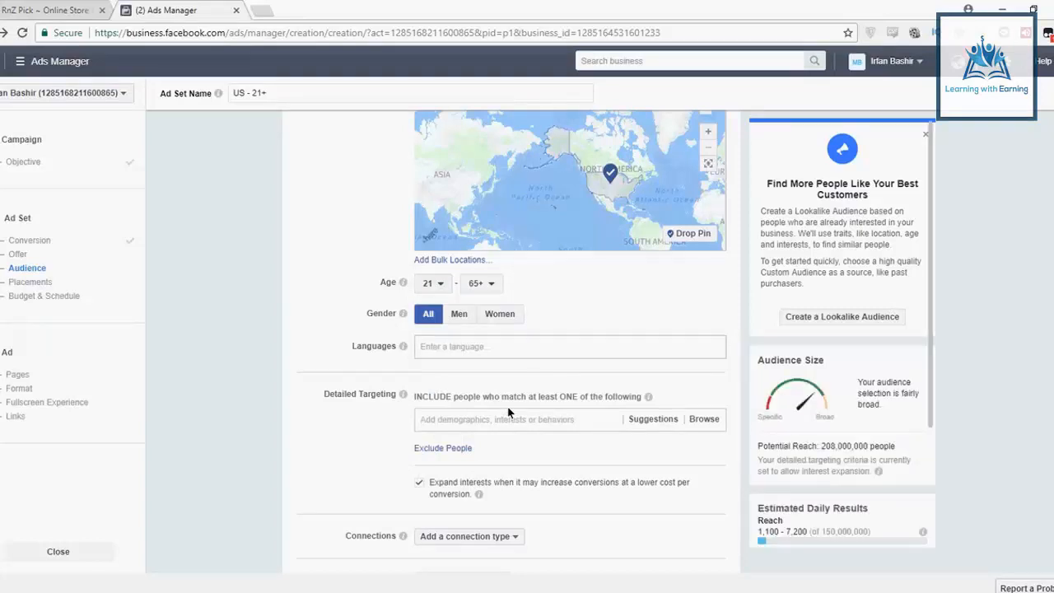
click(432, 288)
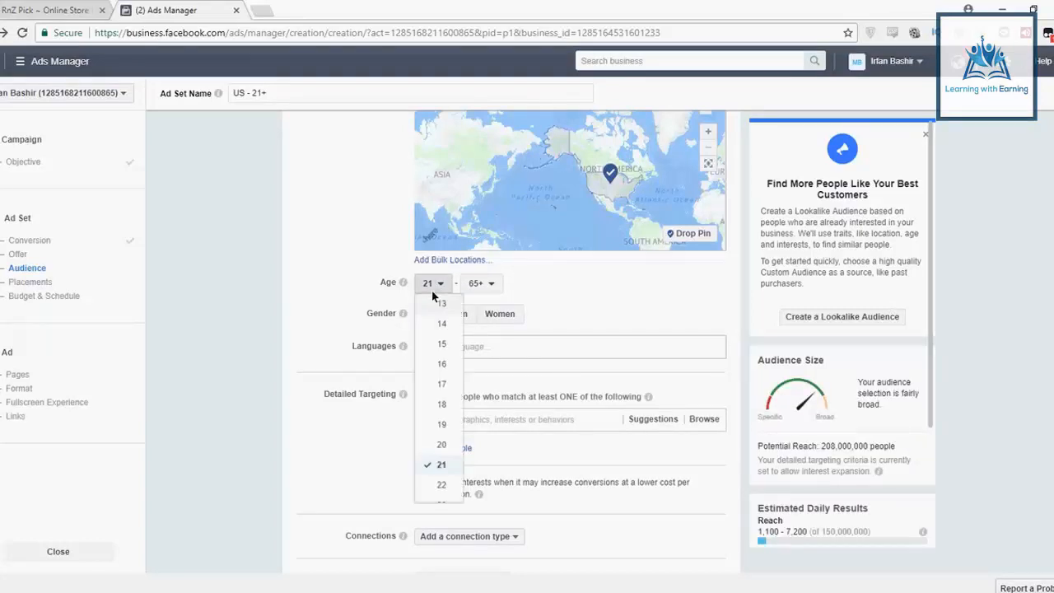
scroll(443, 453, down, 2)
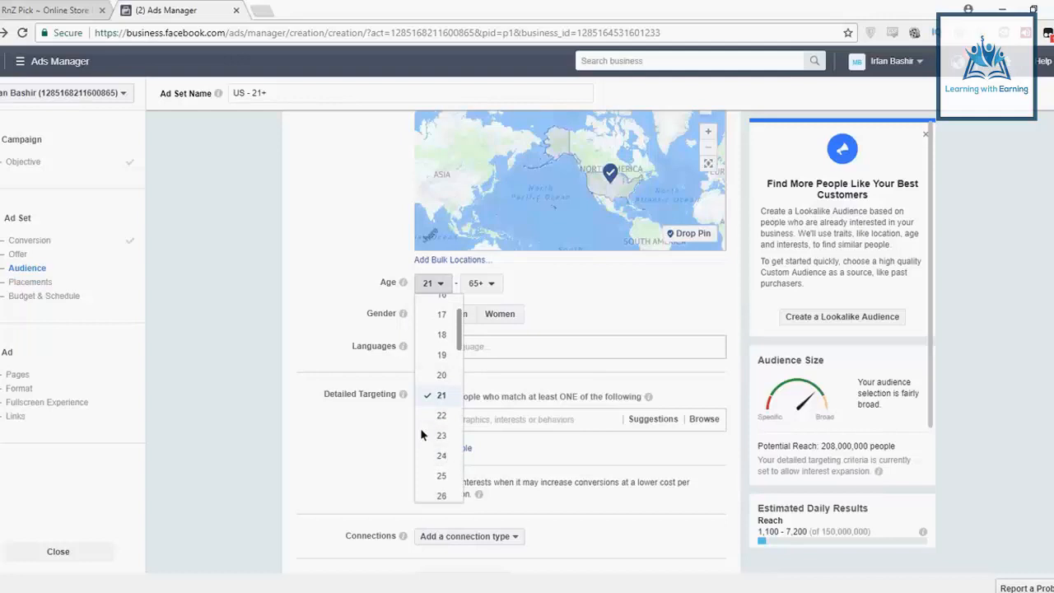
click(382, 337)
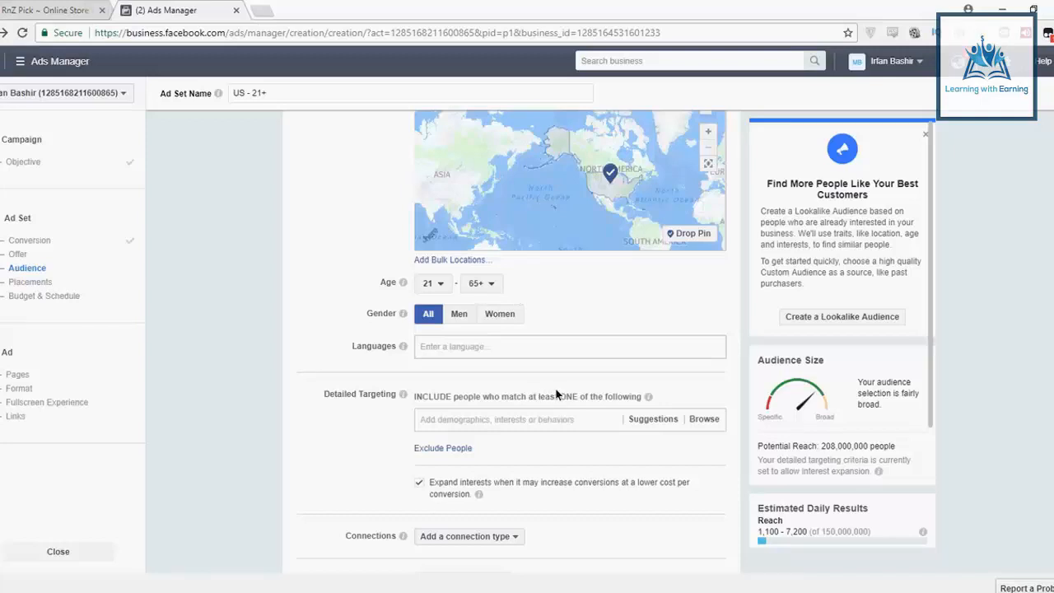
Add English (All) to the audience languages
scroll(556, 395, down, 3)
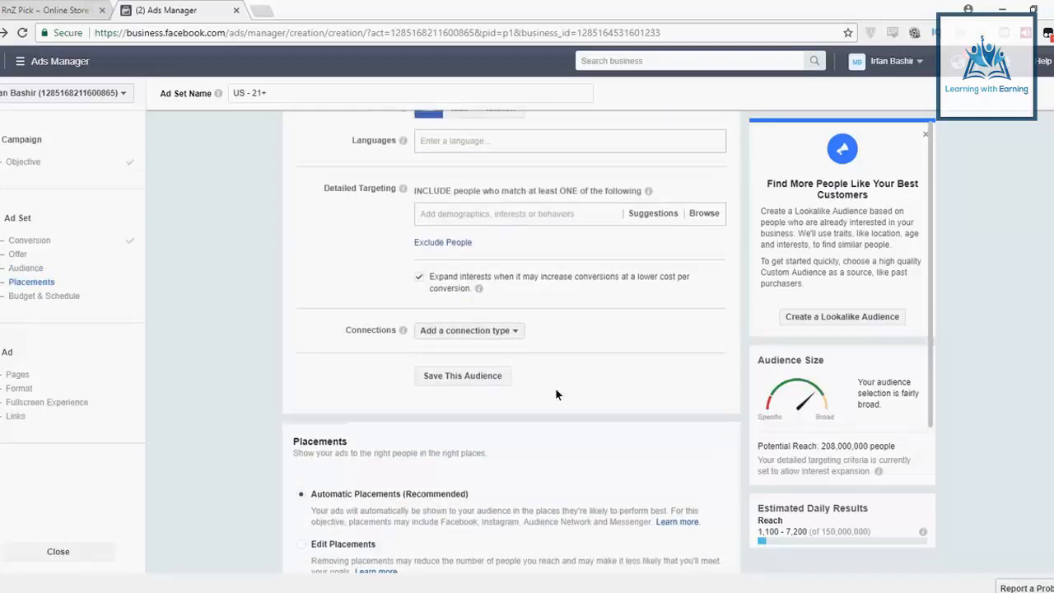
scroll(556, 395, up, 3)
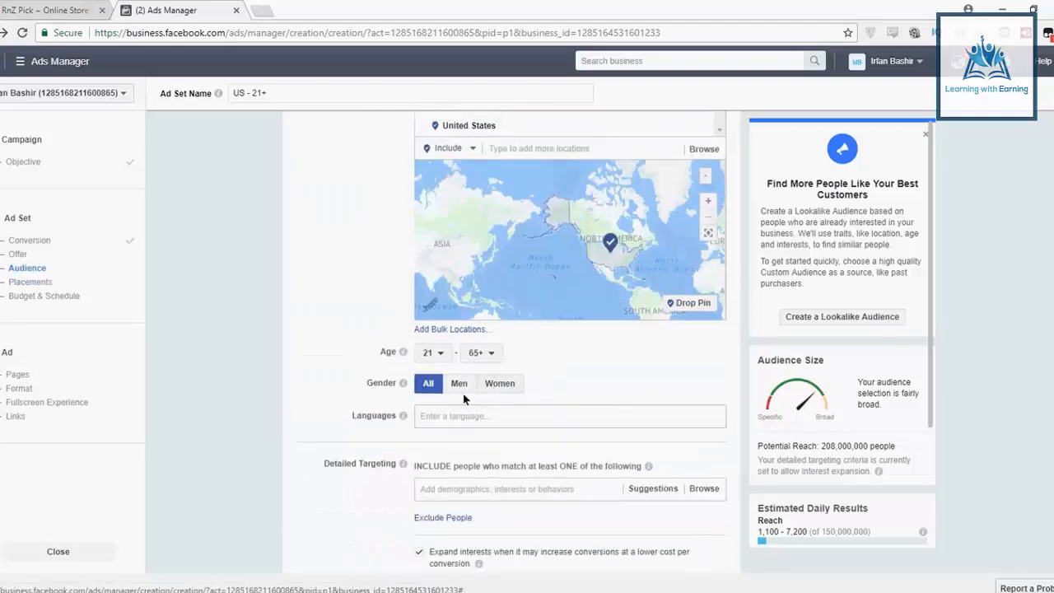
scroll(437, 383, down, 3)
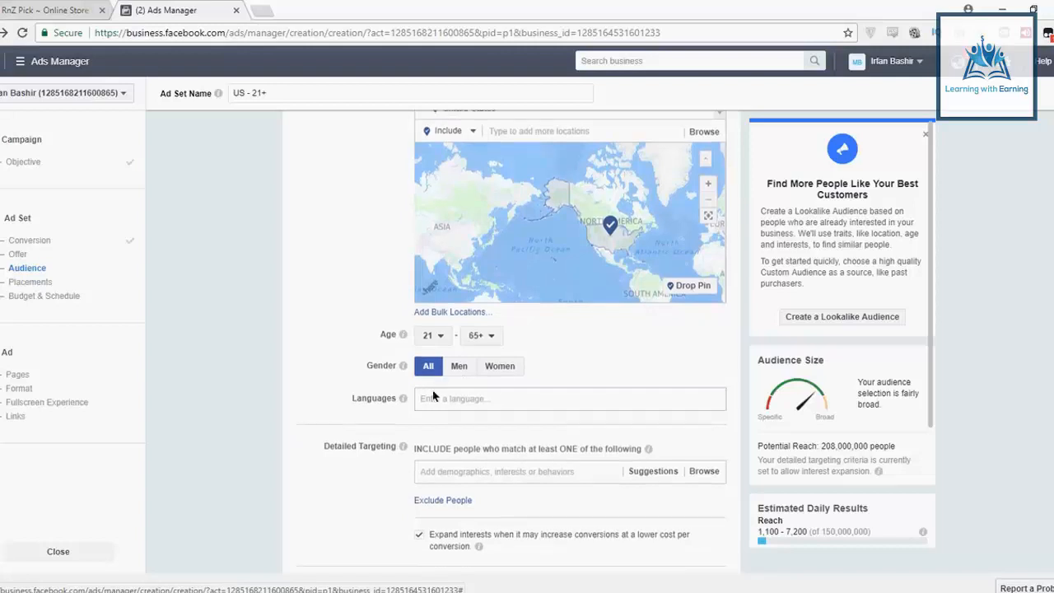
click(450, 299)
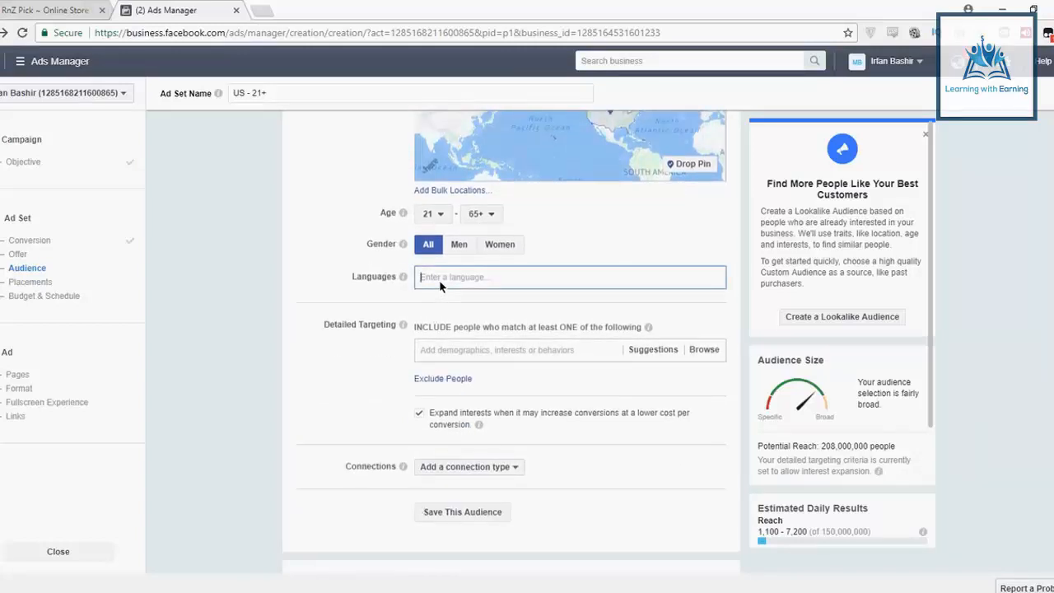
text(en)
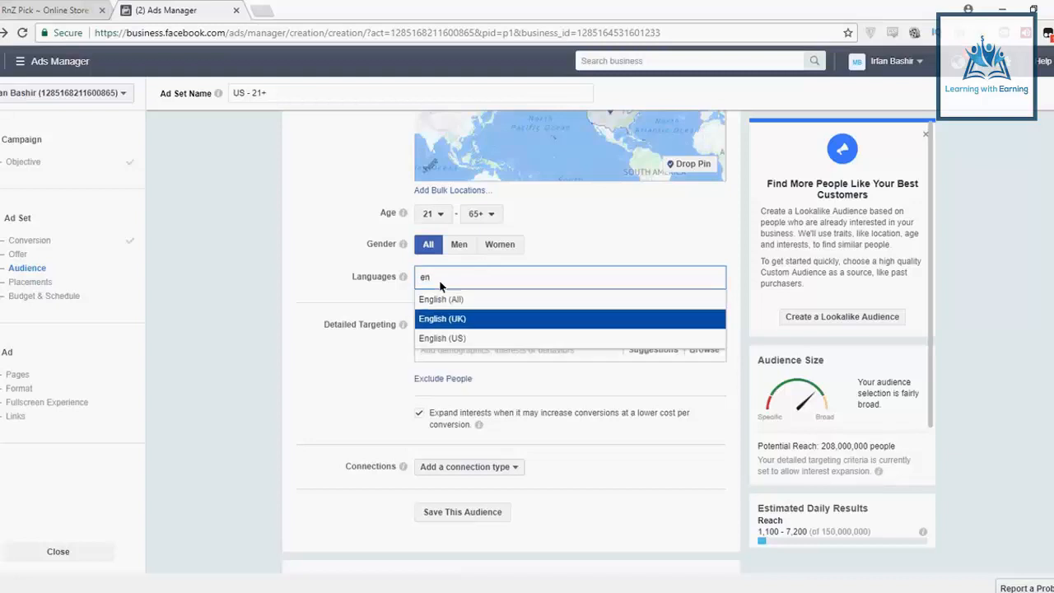
key(Return)
Add English (UK) and English (US) to the audience languages
text(eng)
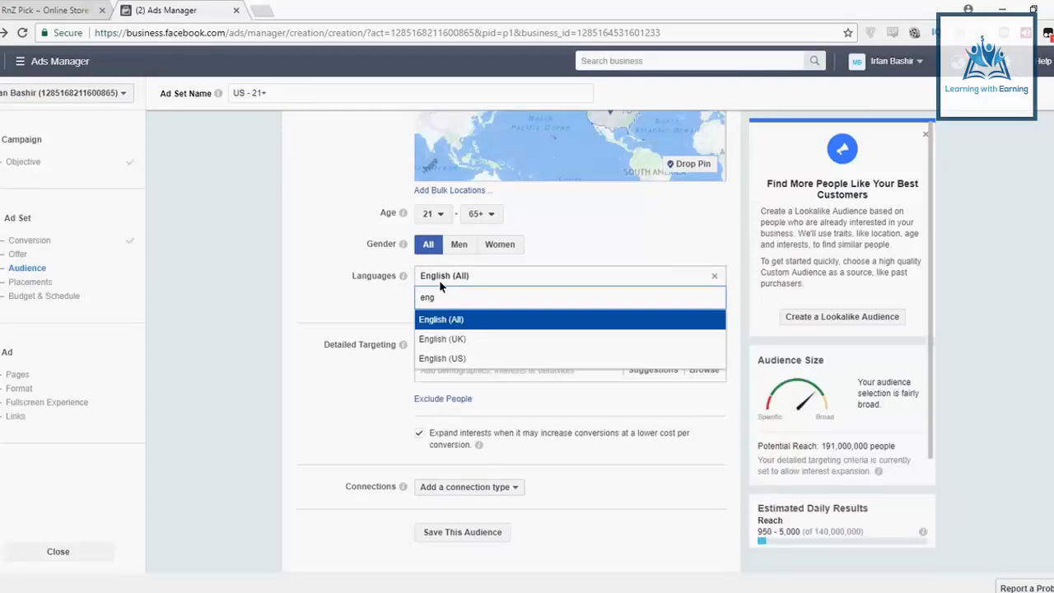
key(Down)
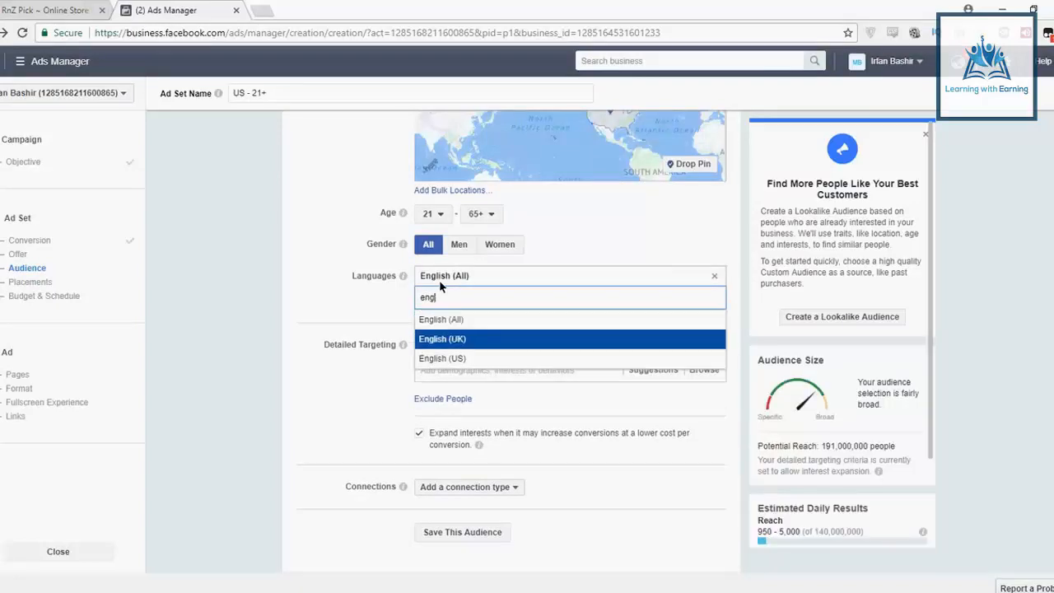
key(Return)
text(eng)
key(Down)
key(Down)
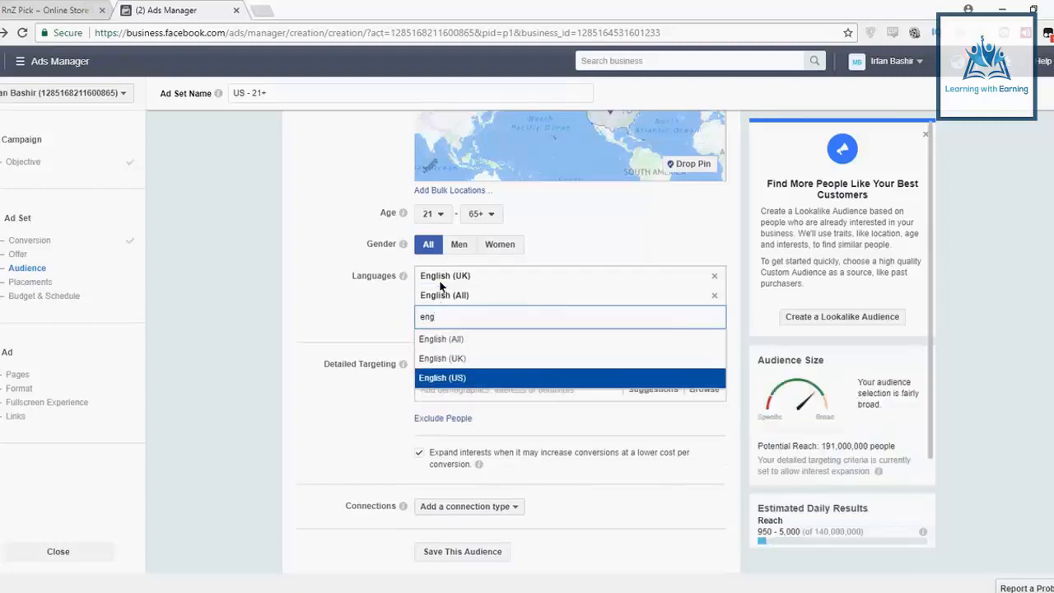
key(Return)
Review the audience settings from locations through languages to detailed targeting, including the suggested interests
scroll(422, 383, down, 1)
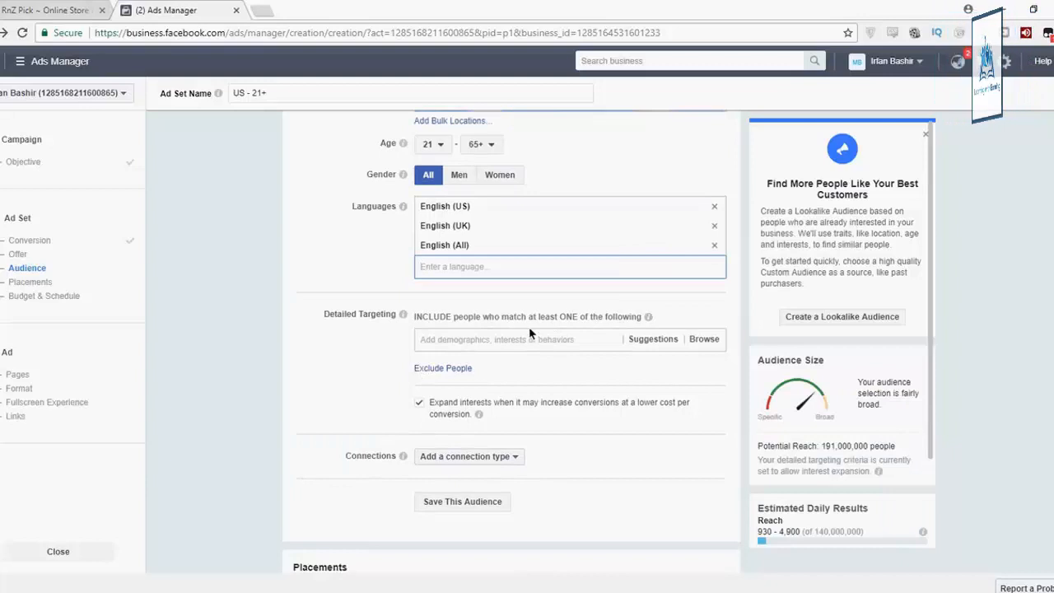
scroll(334, 338, down, 1)
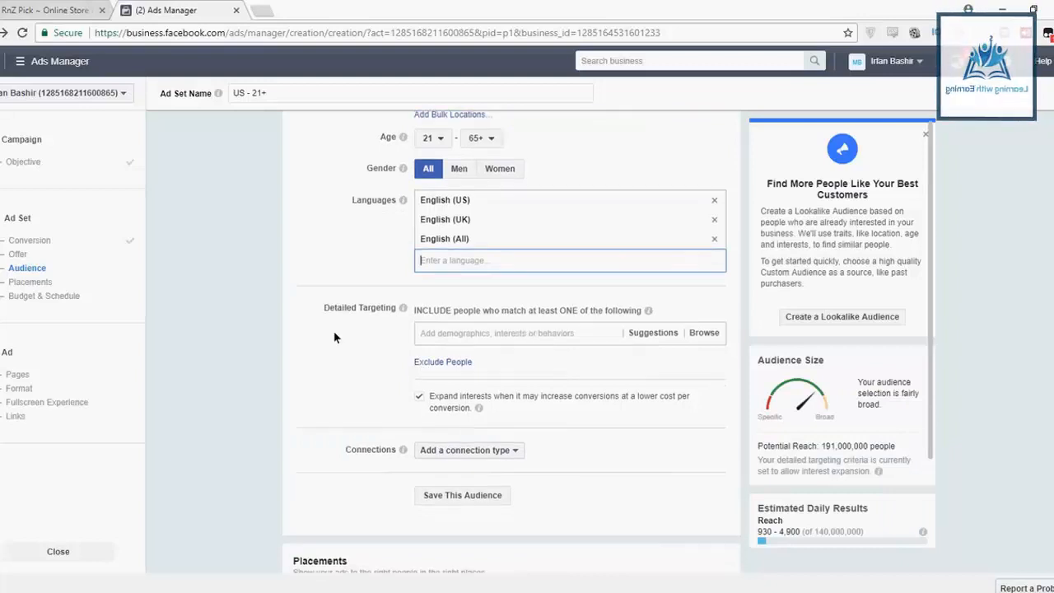
scroll(334, 338, down, 2)
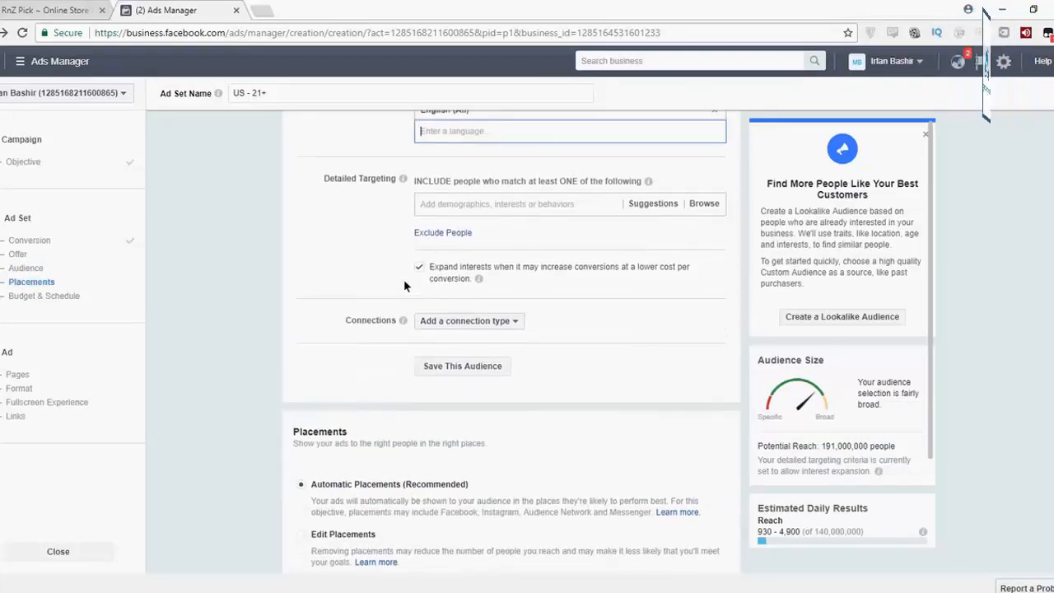
scroll(404, 281, up, 2)
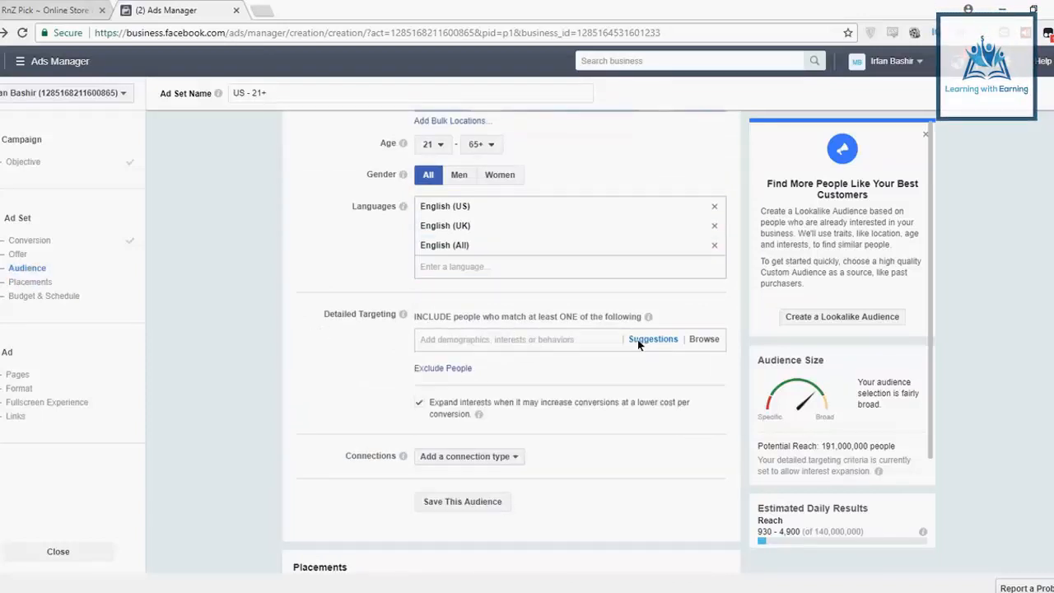
click(549, 342)
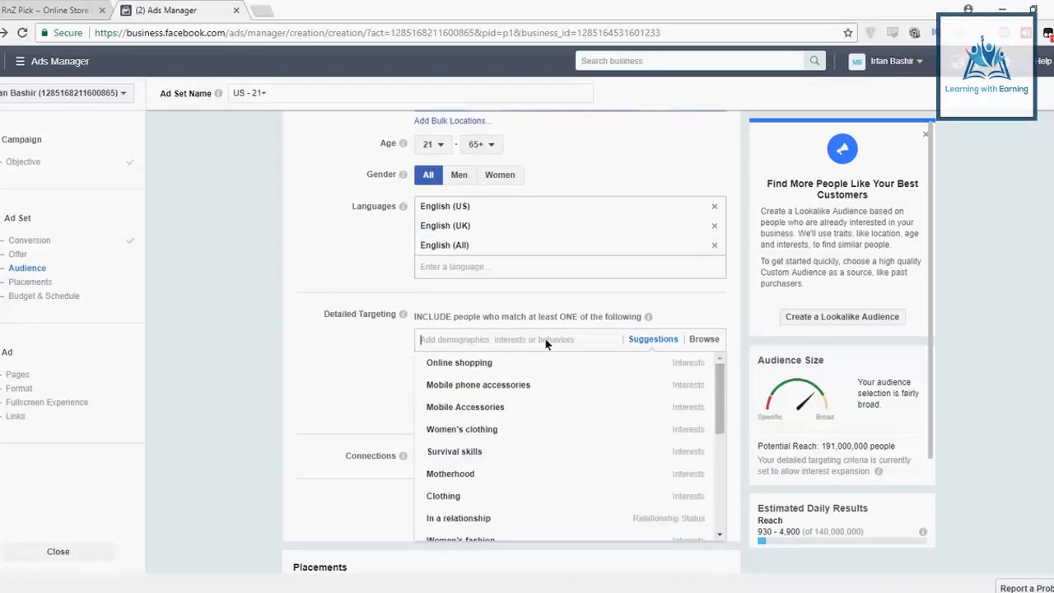
click(284, 298)
scroll(284, 297, up, 3)
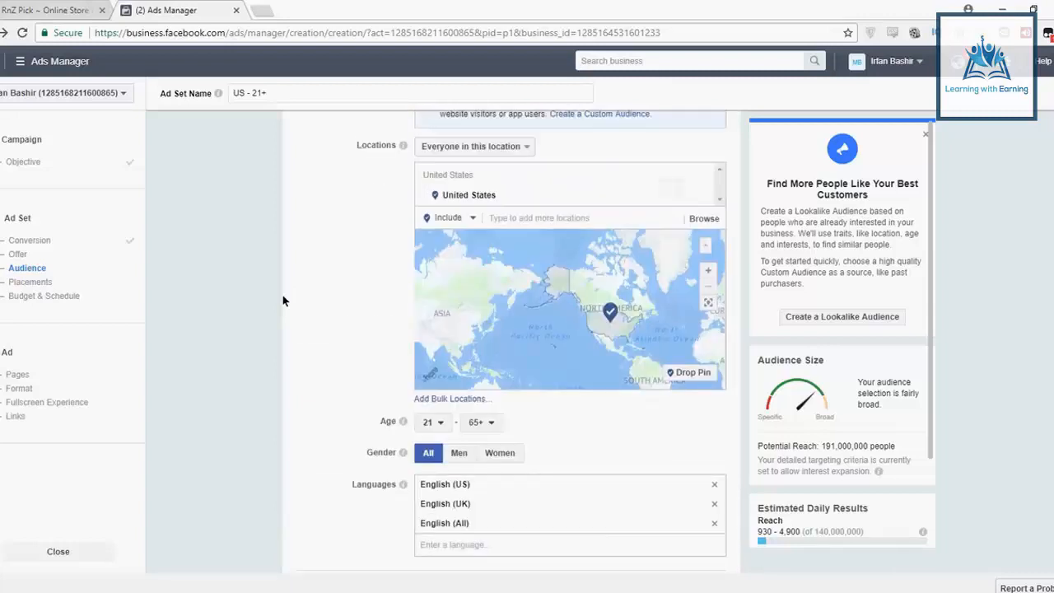
scroll(283, 300, down, 3)
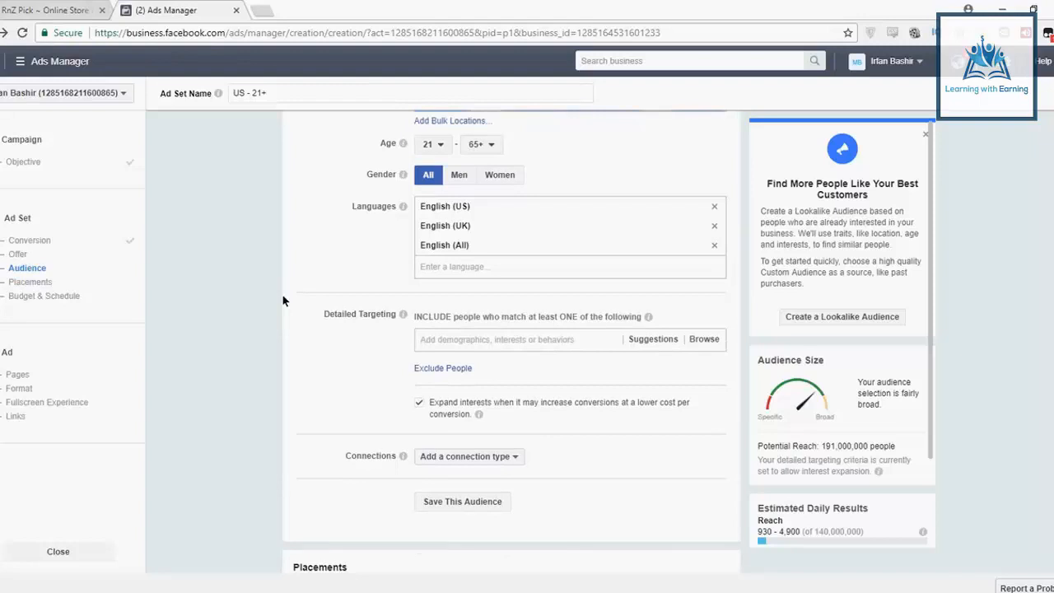
Add the Gadget interest to the audience's detailed targeting
click(462, 341)
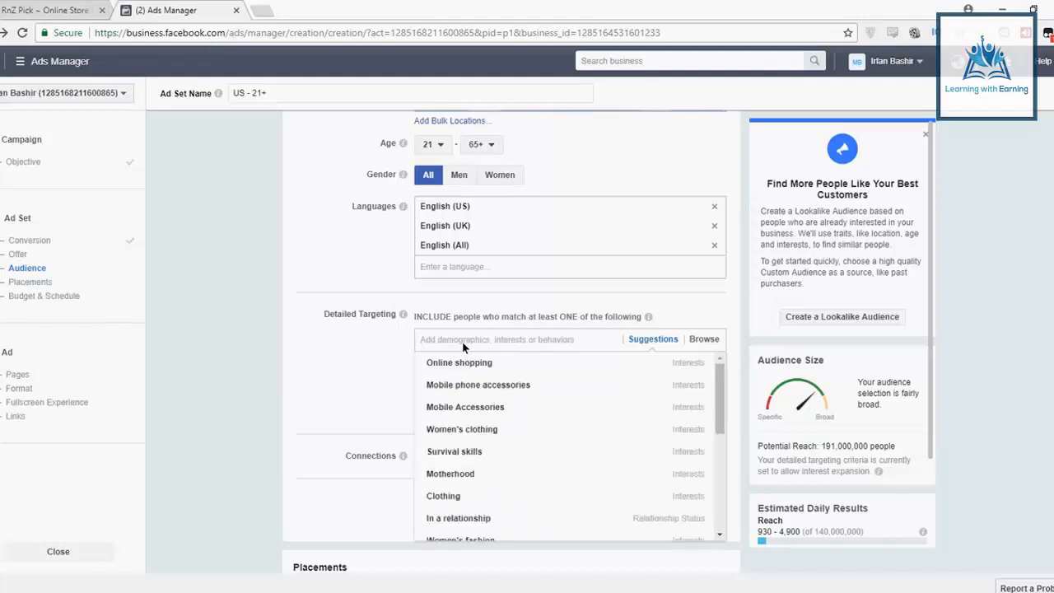
text(gadget)
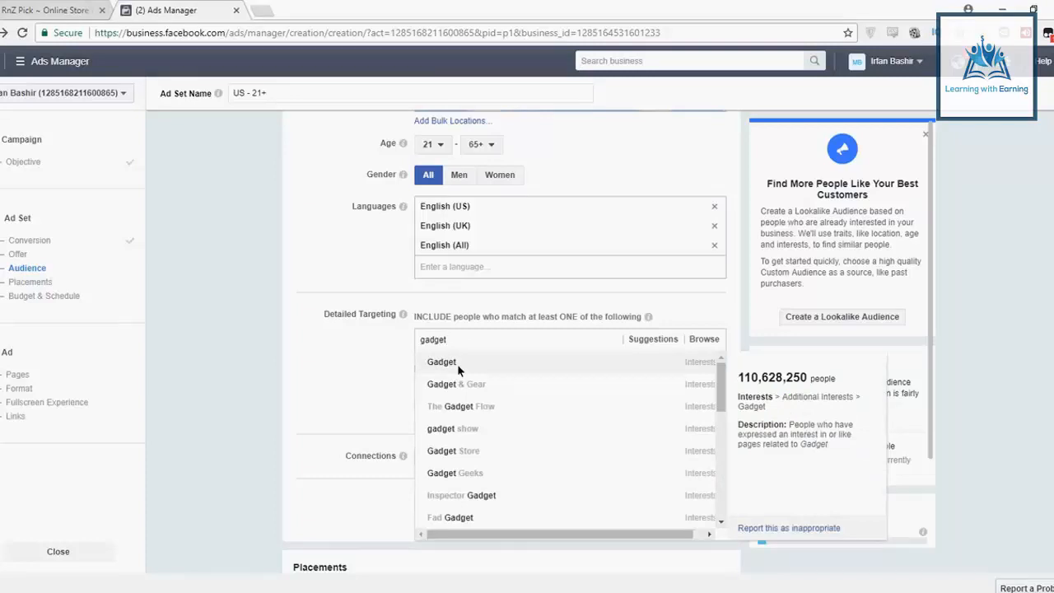
click(457, 364)
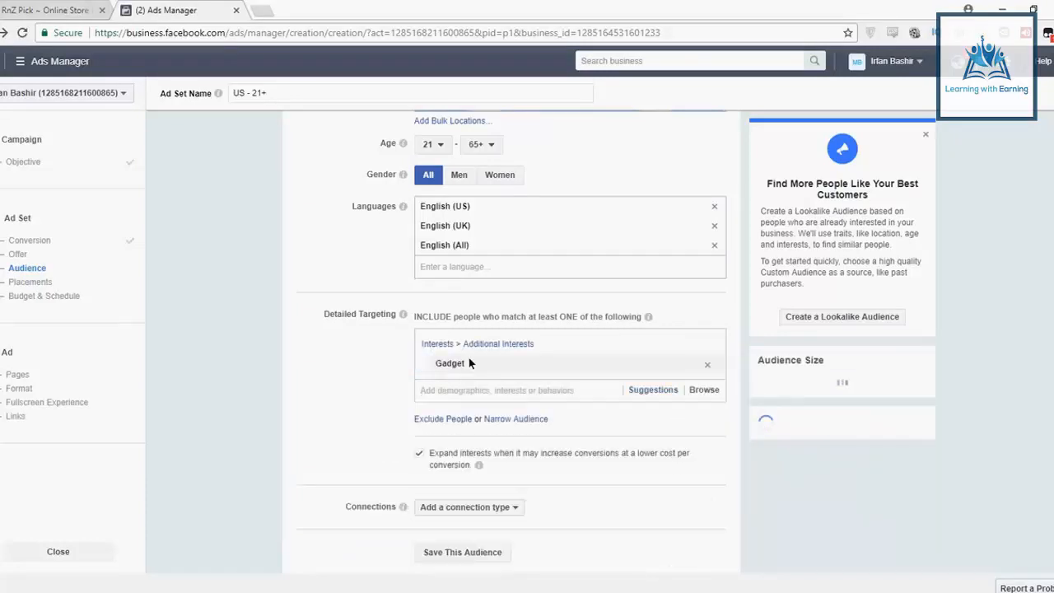
Narrow the audience to people who must also match the Padlock interest
scroll(471, 362, down, 1)
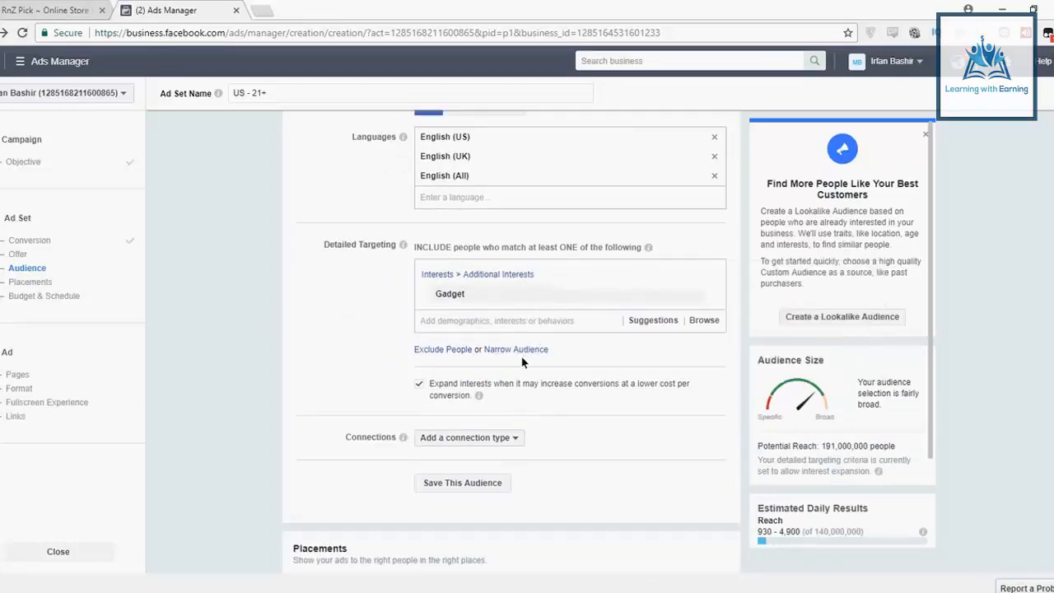
click(527, 349)
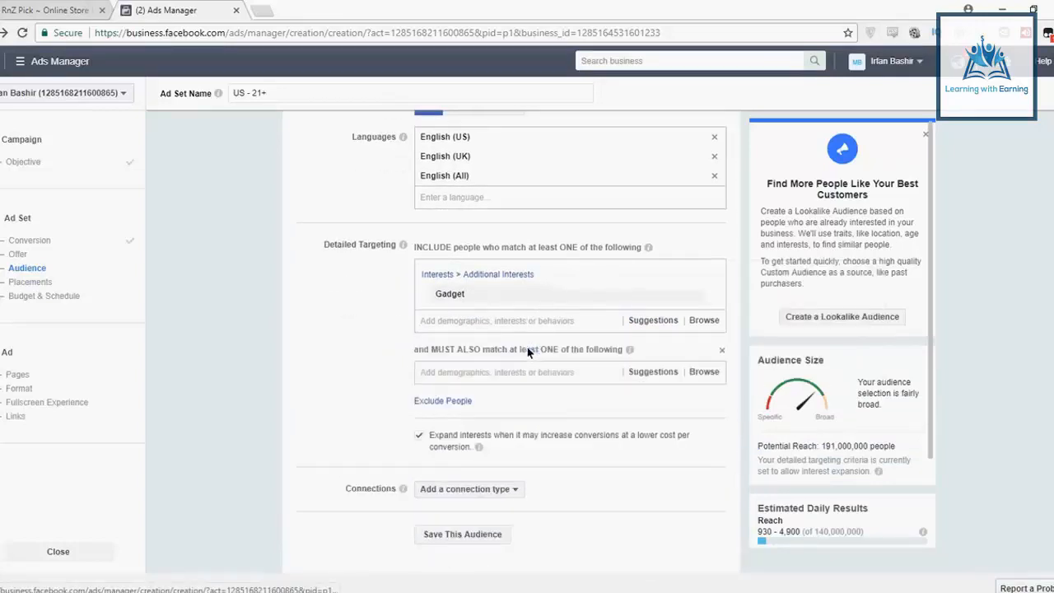
click(502, 375)
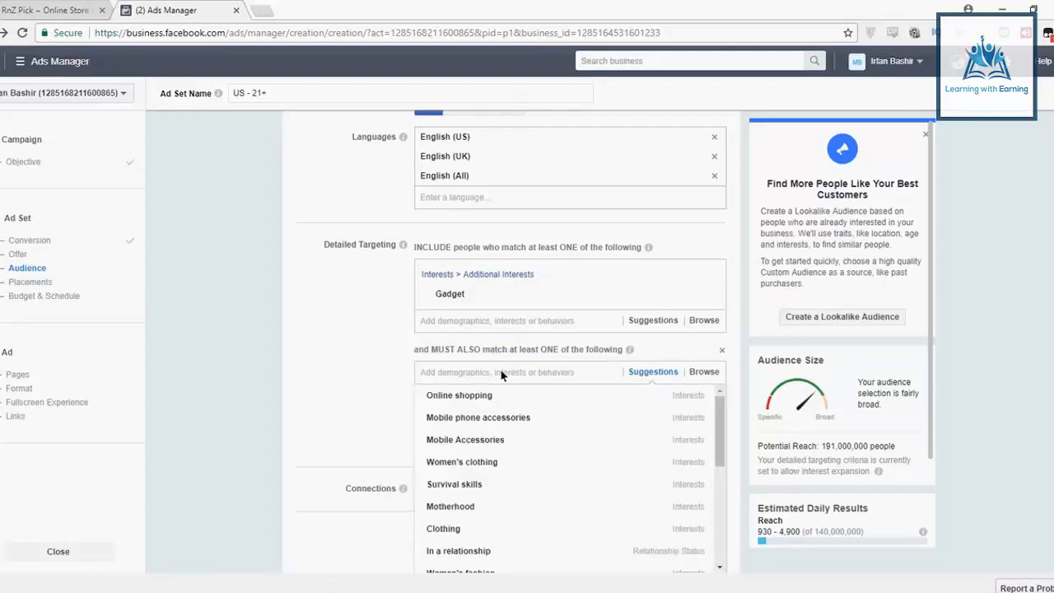
click(349, 365)
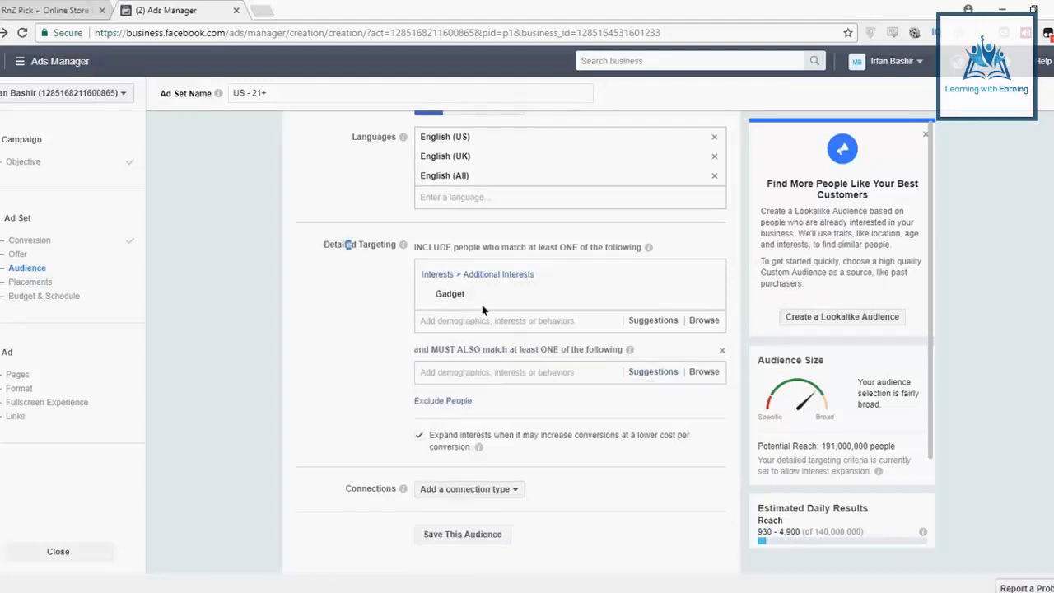
mouse_move(461, 303)
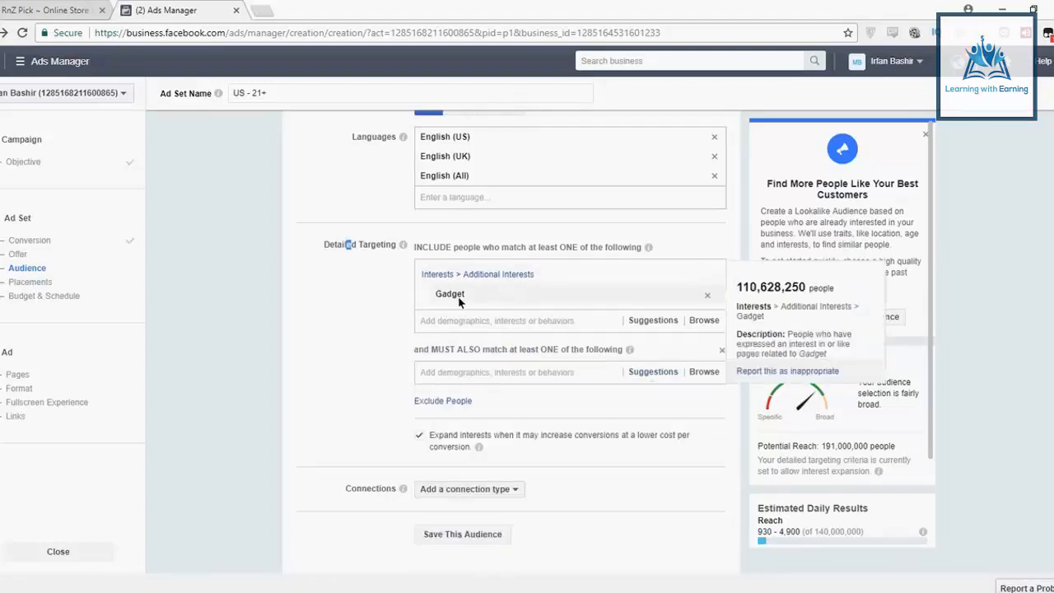
click(480, 375)
click(333, 374)
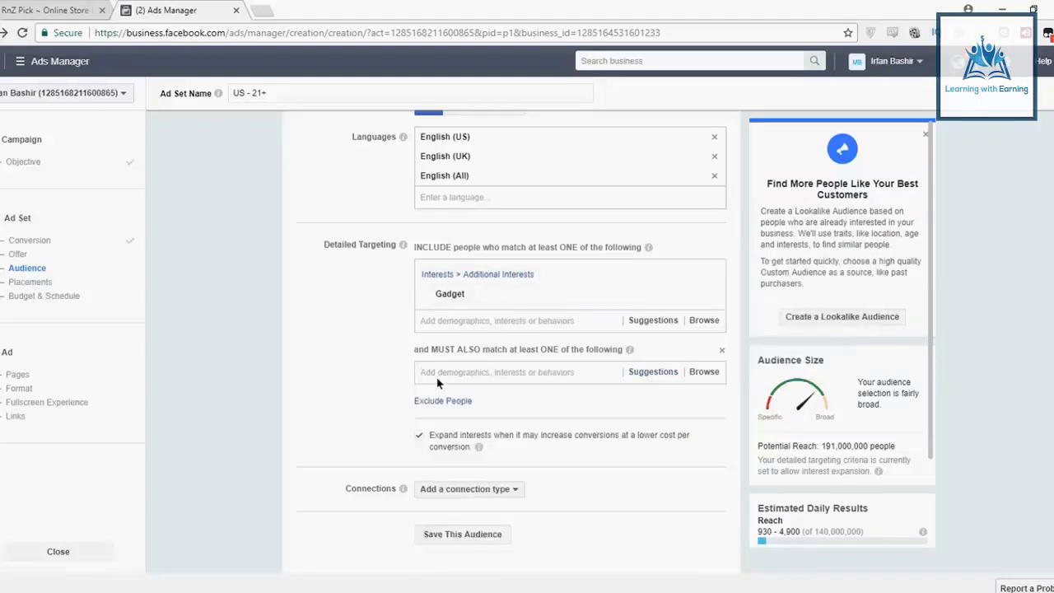
click(444, 373)
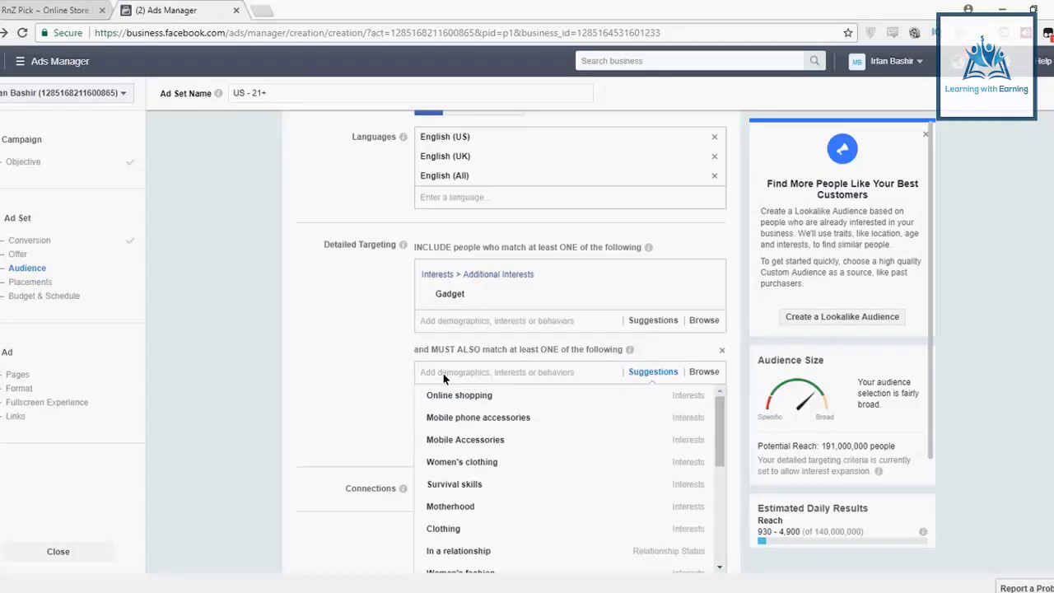
text(padlock)
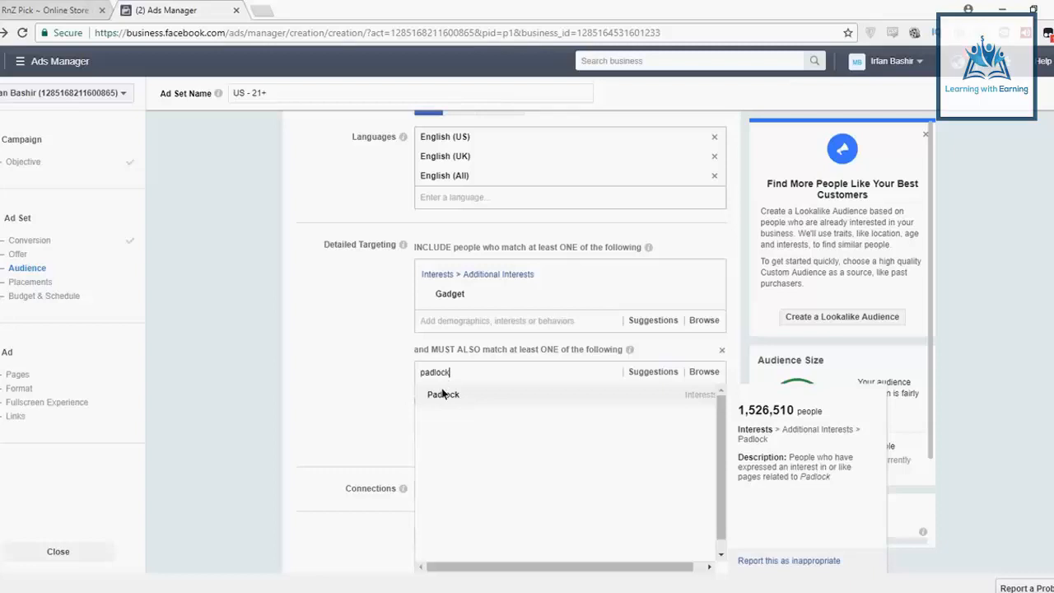
click(443, 394)
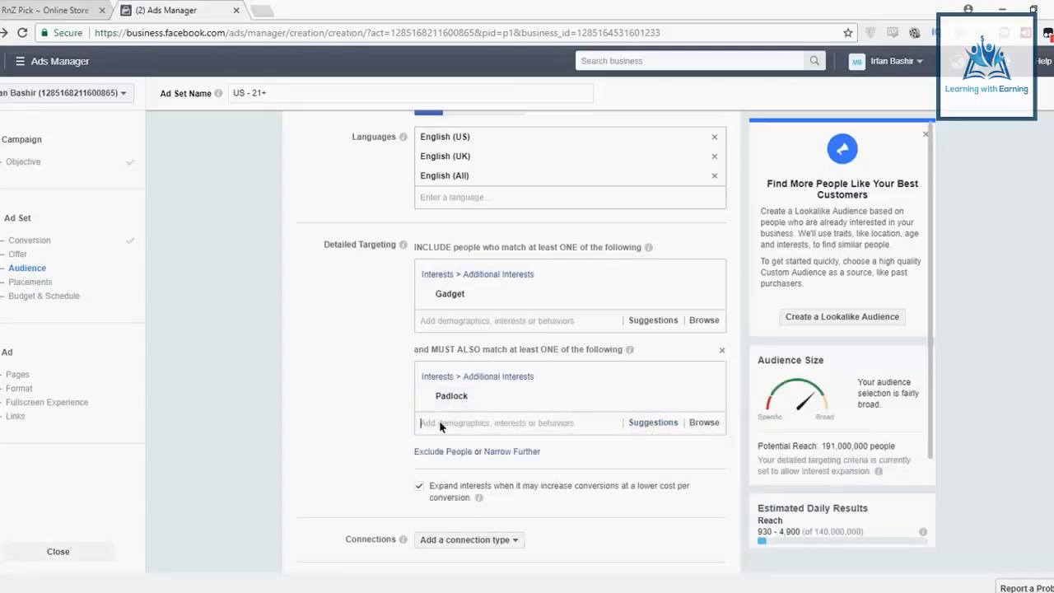
Add the Survival skills interest to the must-also-match group alongside Padlock
click(439, 423)
text(survival)
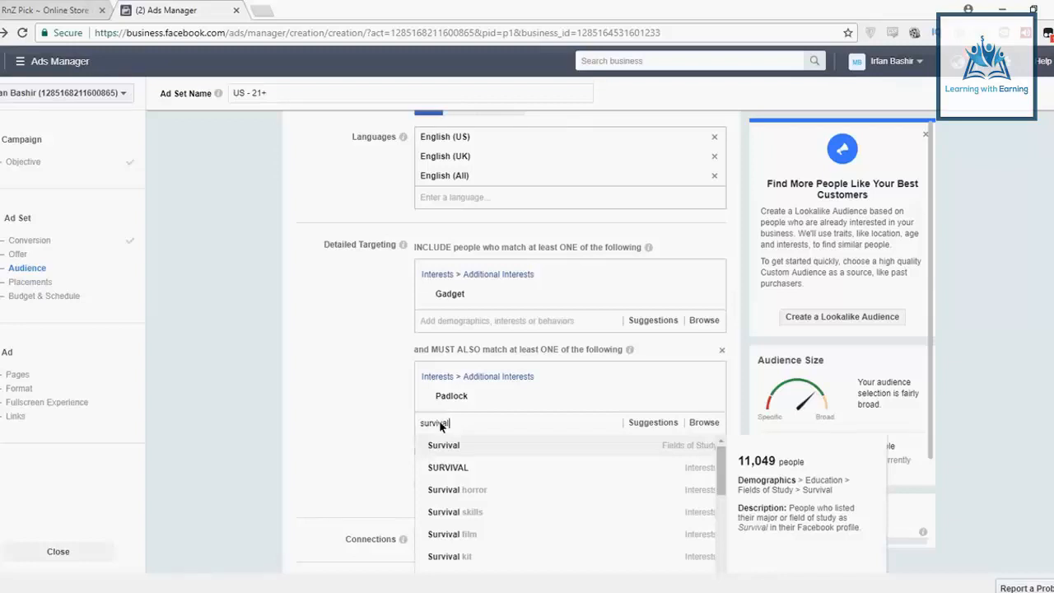
key(Down)
key(Down)
key(Down)
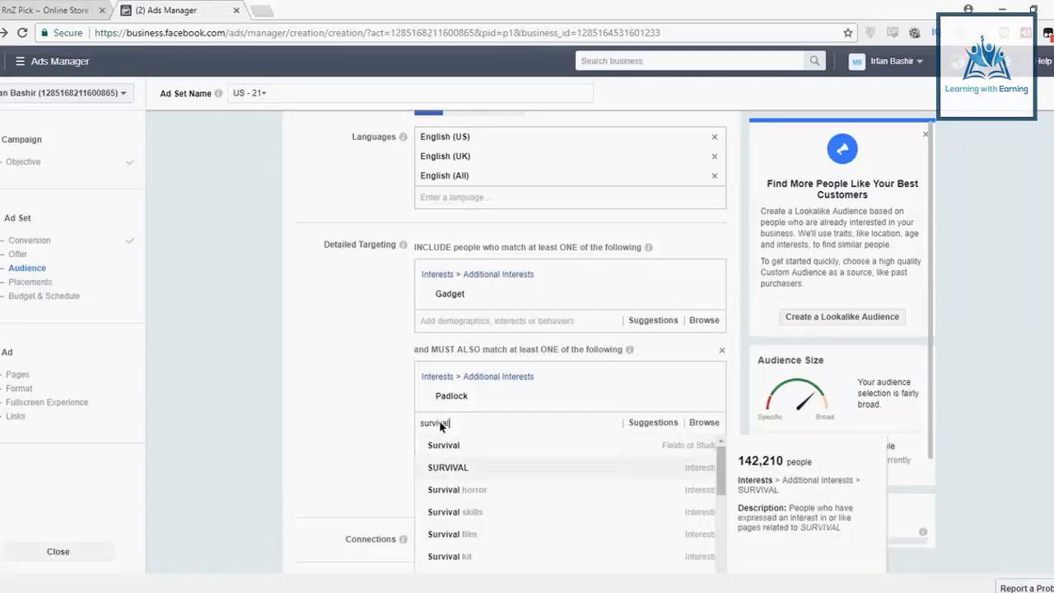
key(Return)
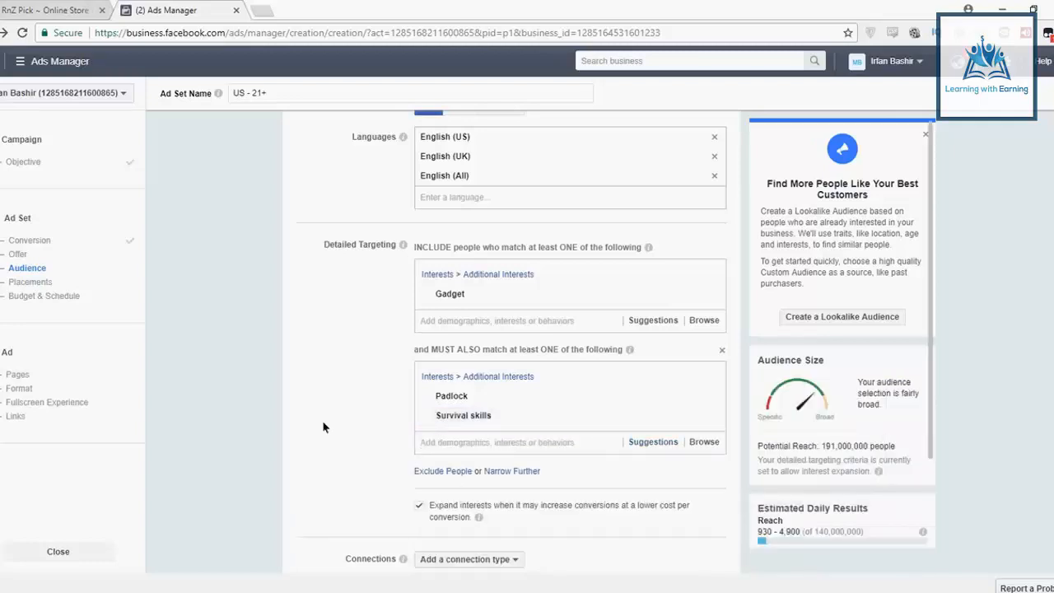
Switch to the Shopify admin and open the RnZ Pick online store for viewing
scroll(321, 427, down, 2)
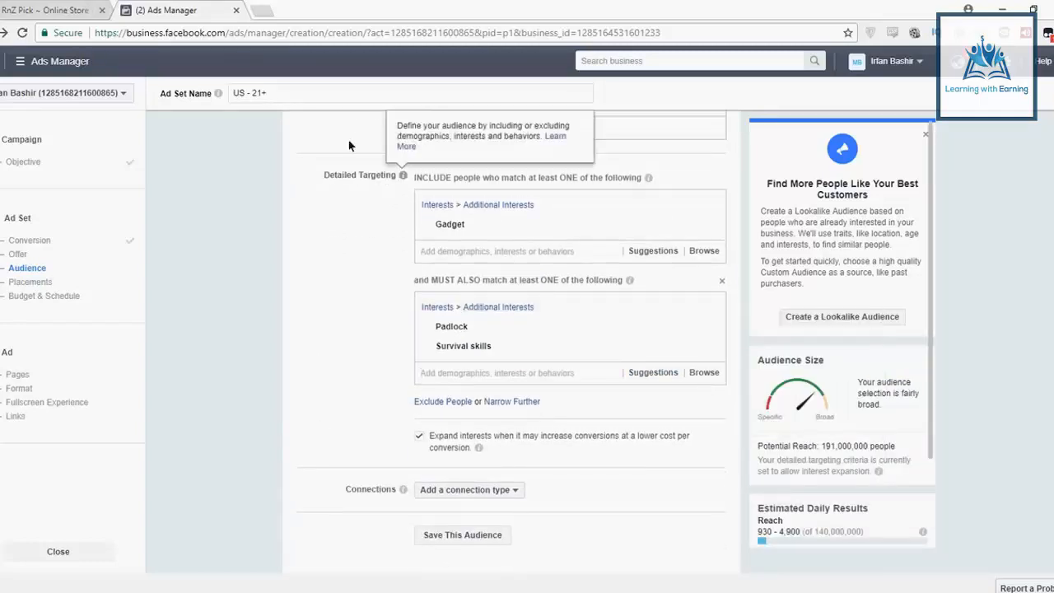
click(59, 10)
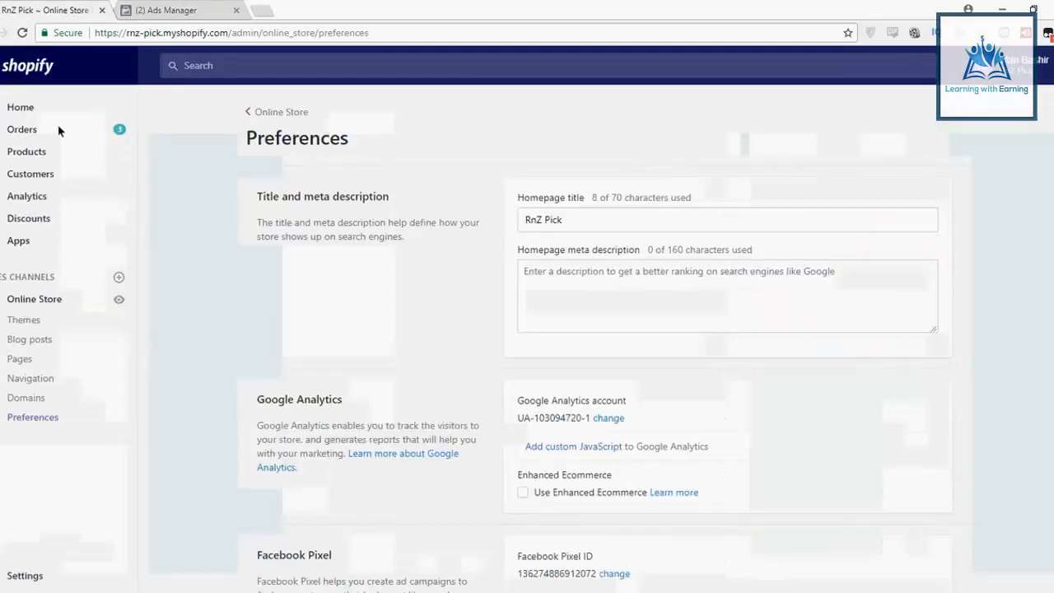
click(119, 299)
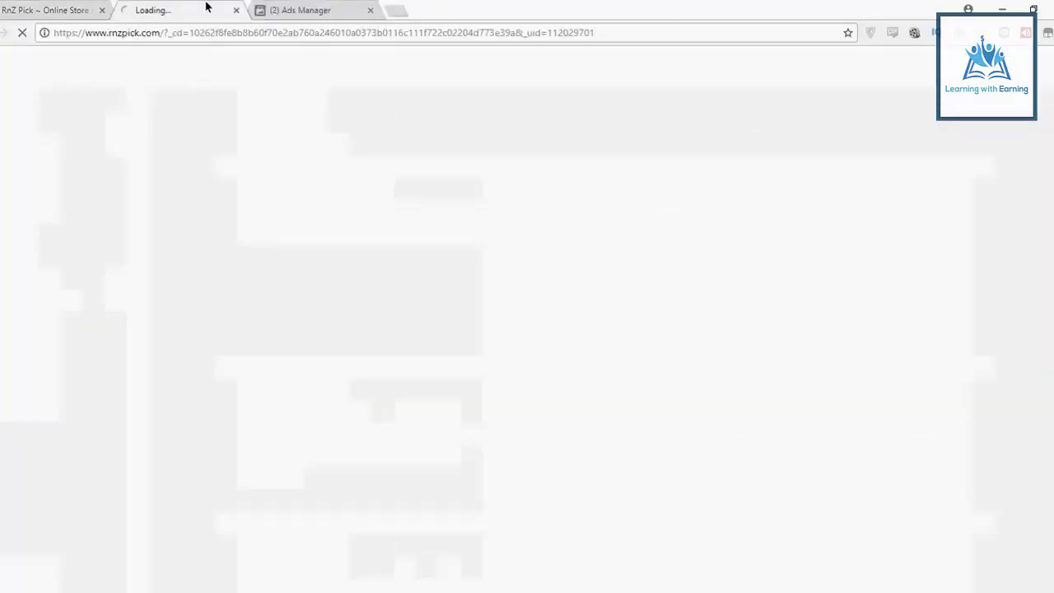
Return to Ads Manager and review the audience's age, gender, languages and detailed targeting
click(264, 8)
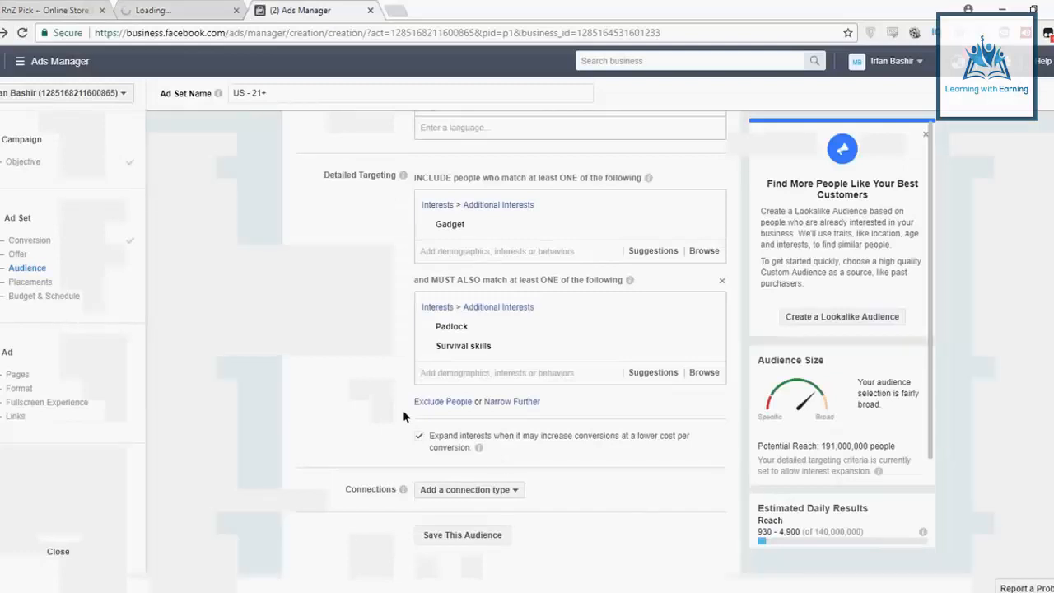
scroll(393, 416, up, 3)
scroll(393, 416, down, 2)
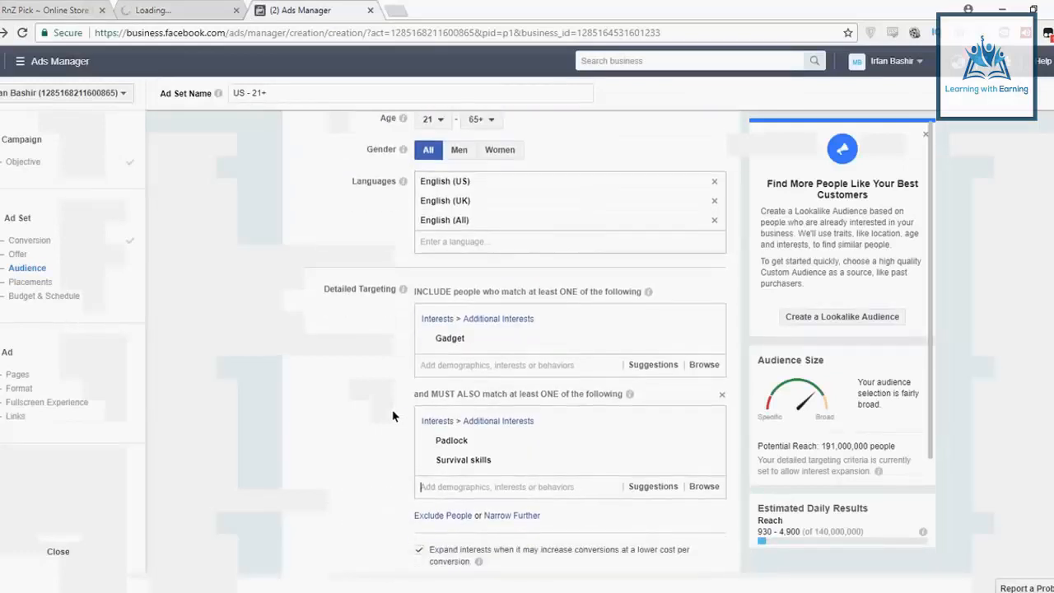
mouse_move(482, 383)
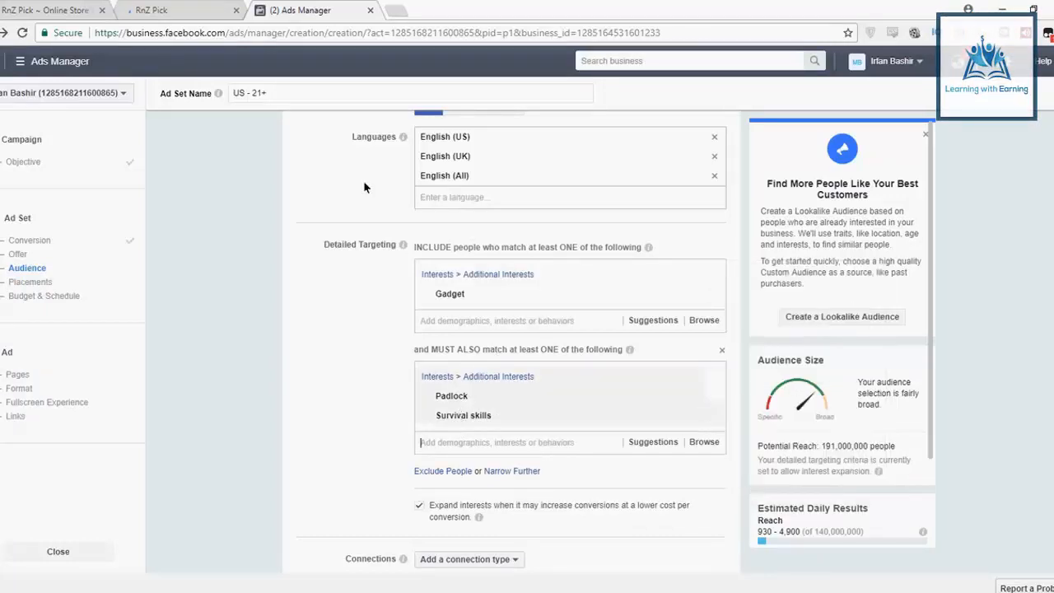
Switch to the RnZ Pick storefront and open its Accessories collection
click(177, 8)
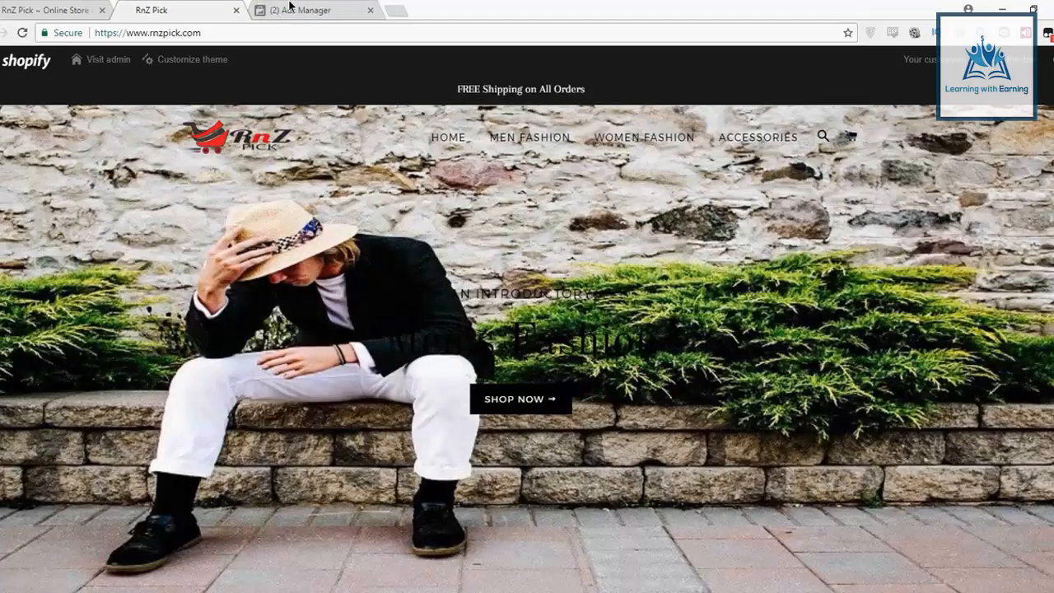
click(289, 6)
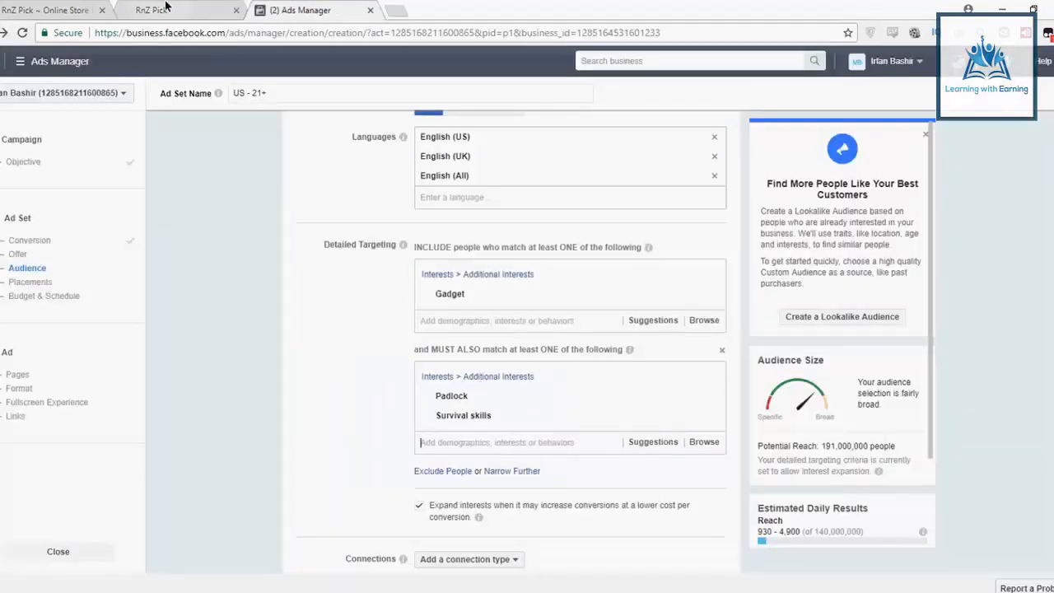
click(165, 8)
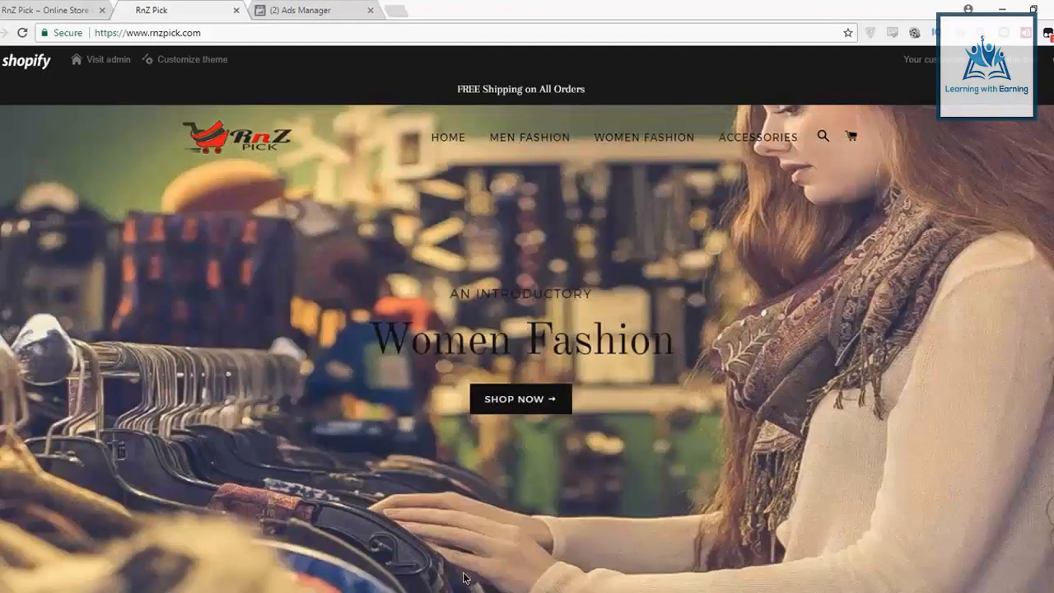
scroll(464, 578, down, 2)
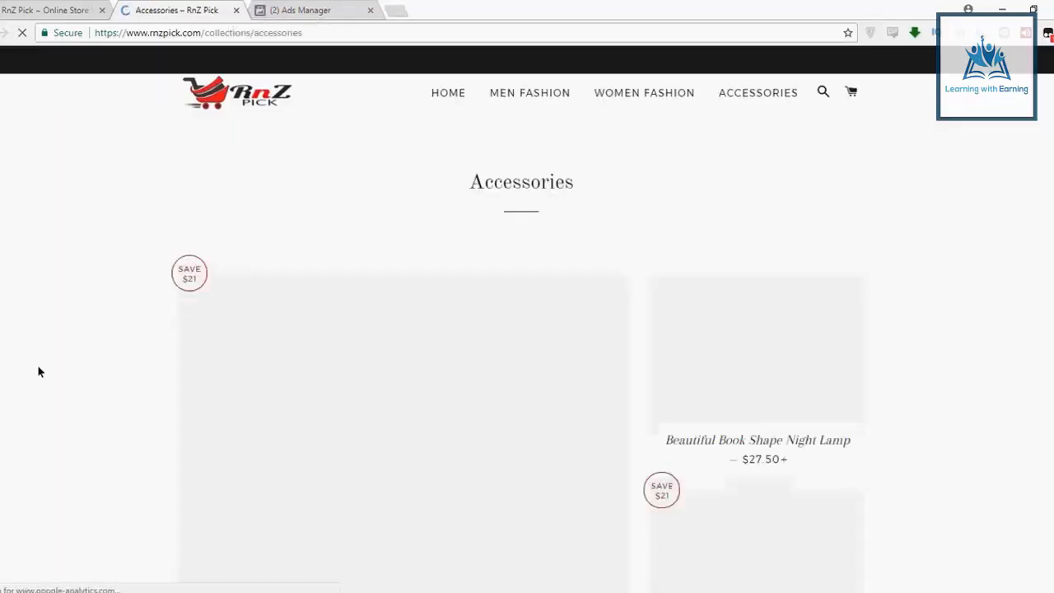
Browse the Accessories collection and open the Transparent Padlock Set With Broken Key product page
scroll(39, 372, down, 2)
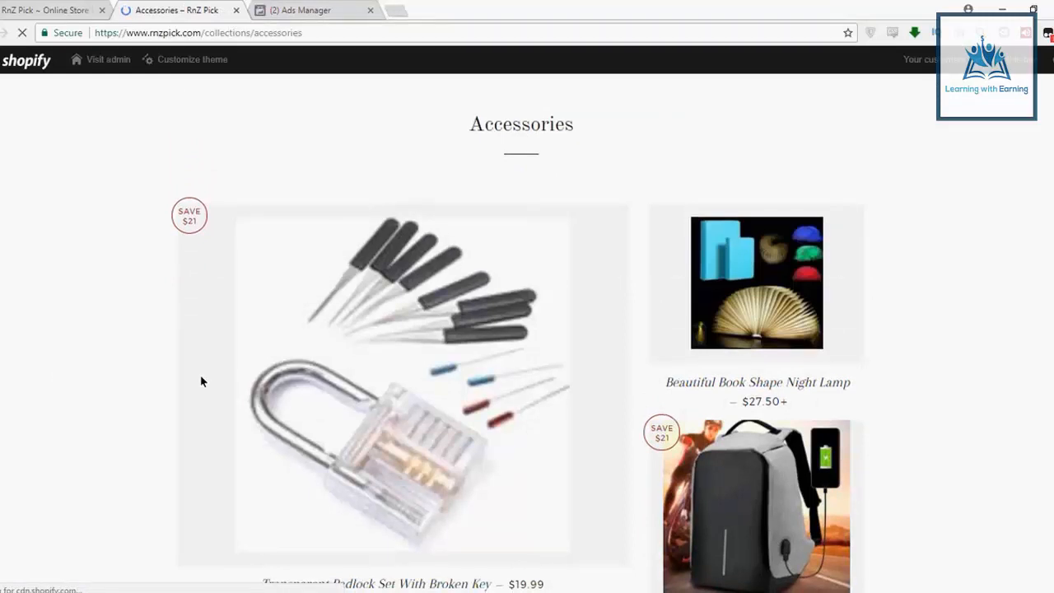
scroll(201, 379, down, 2)
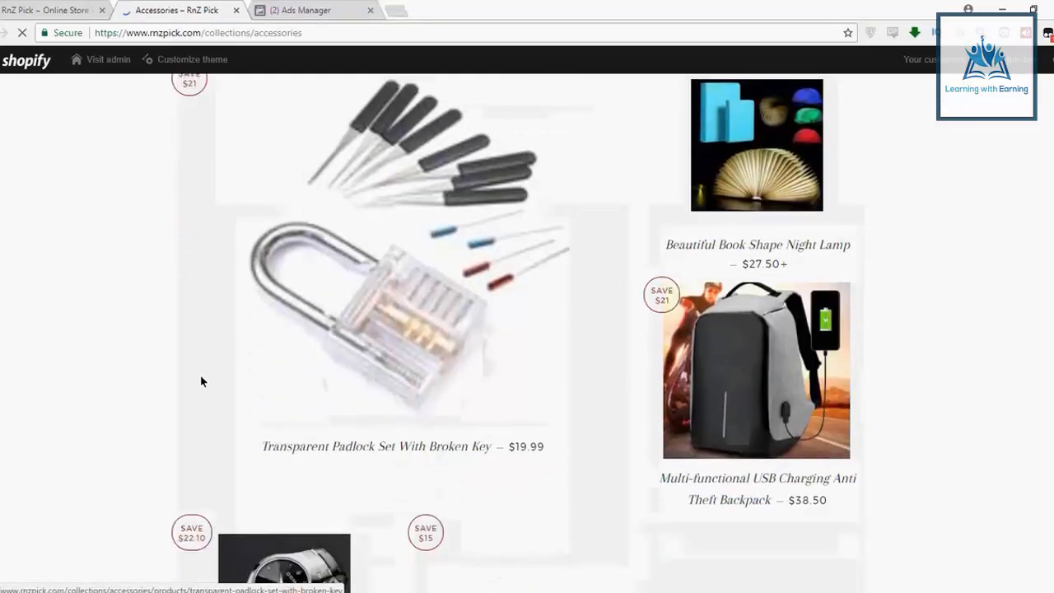
scroll(200, 381, up, 1)
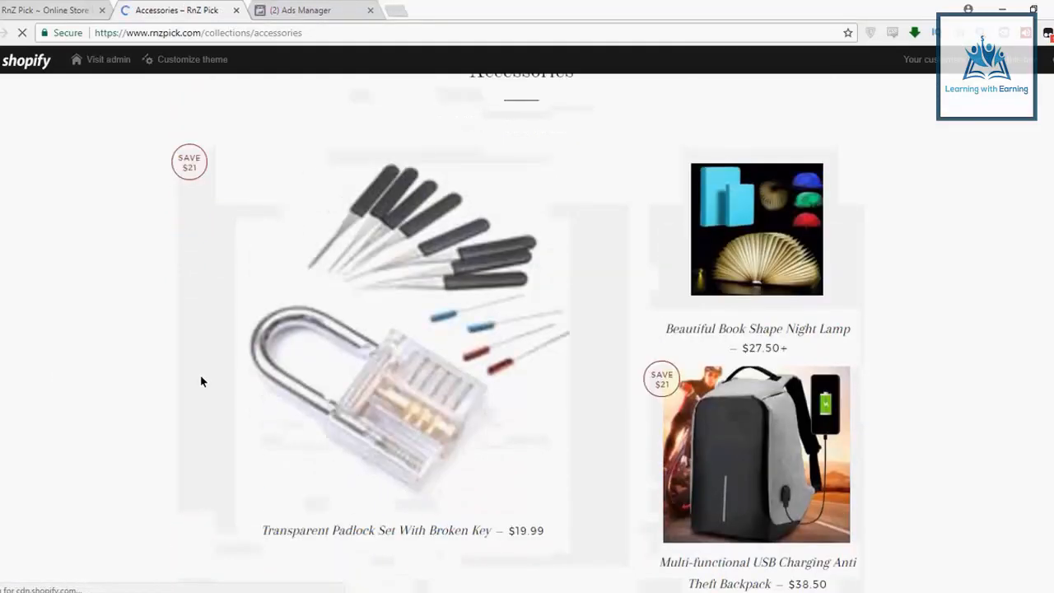
click(201, 381)
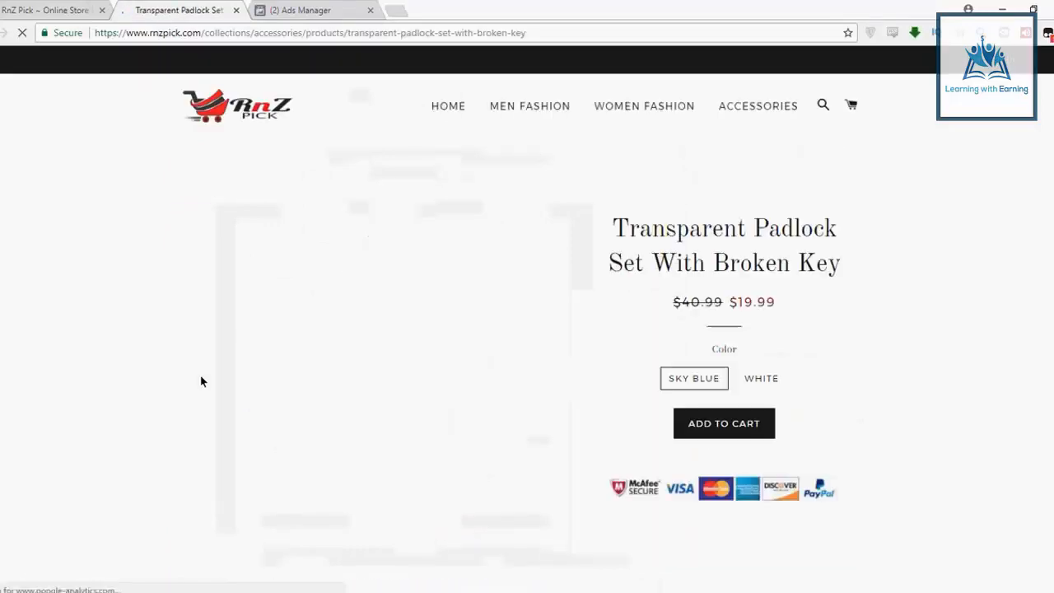
Examine the padlock set's product page, including its photos, colour options, video and description
scroll(256, 365, down, 2)
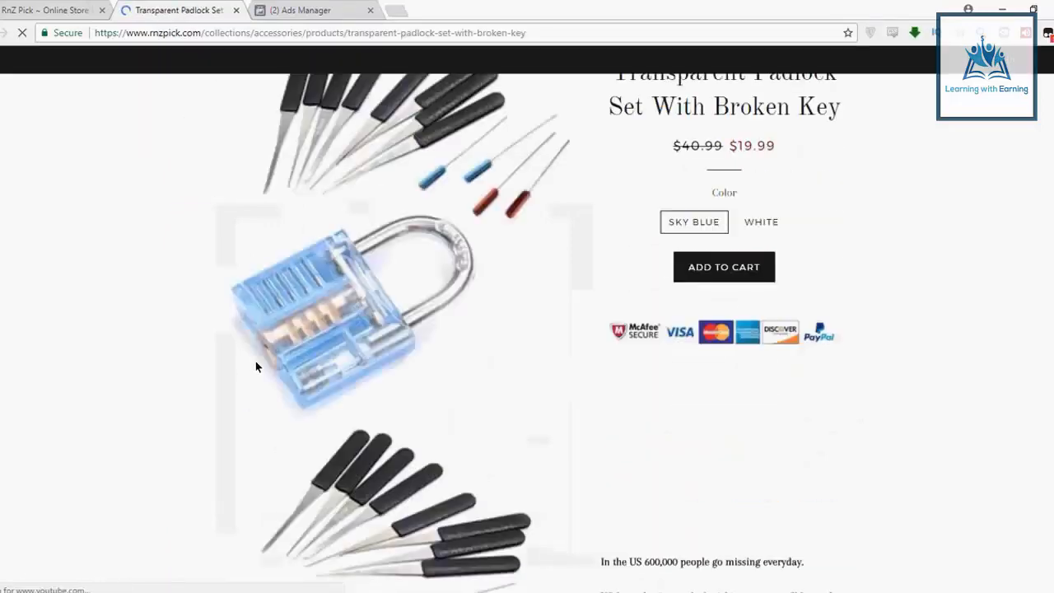
scroll(255, 365, down, 1)
scroll(256, 365, down, 5)
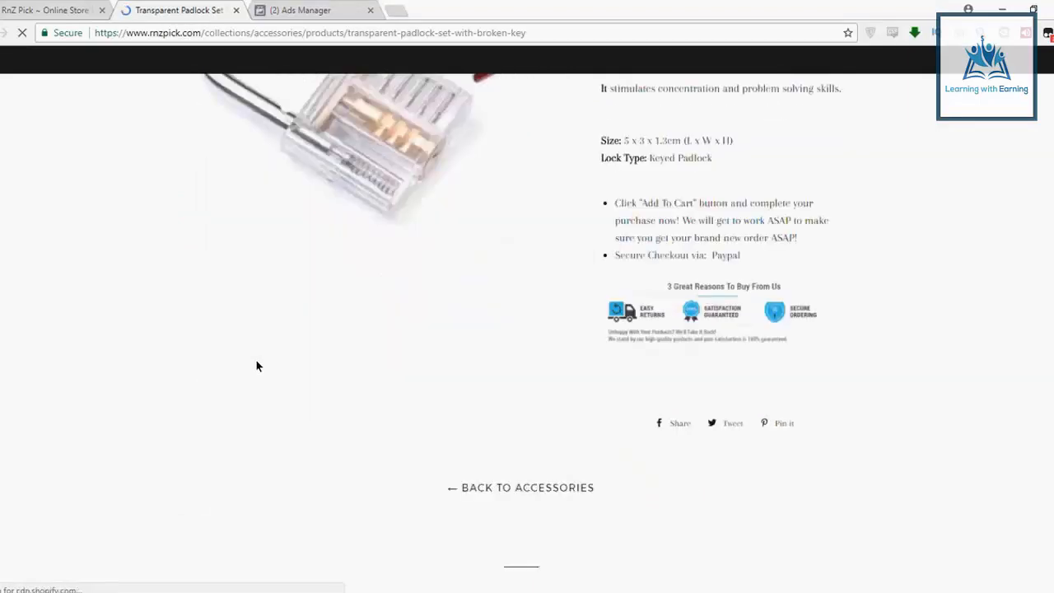
scroll(255, 365, down, 1)
scroll(256, 364, up, 1)
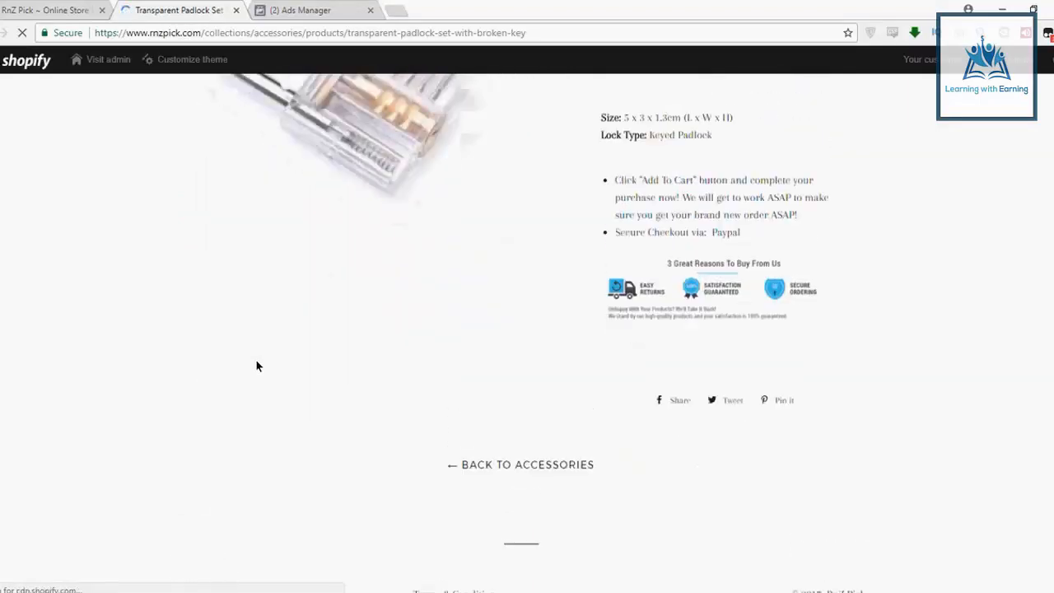
scroll(256, 365, up, 1)
scroll(256, 365, up, 3)
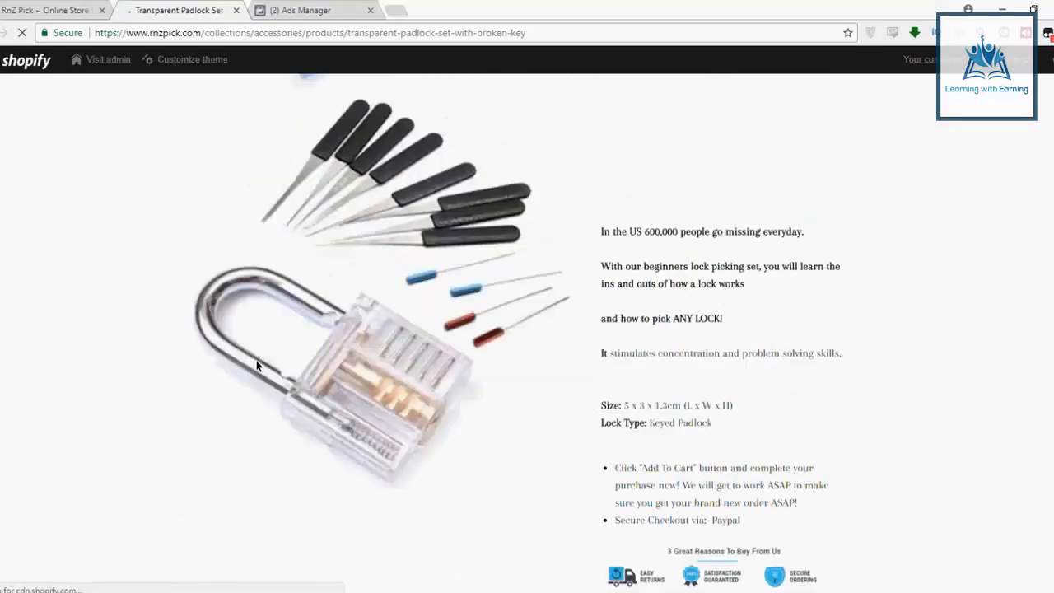
scroll(256, 360, up, 3)
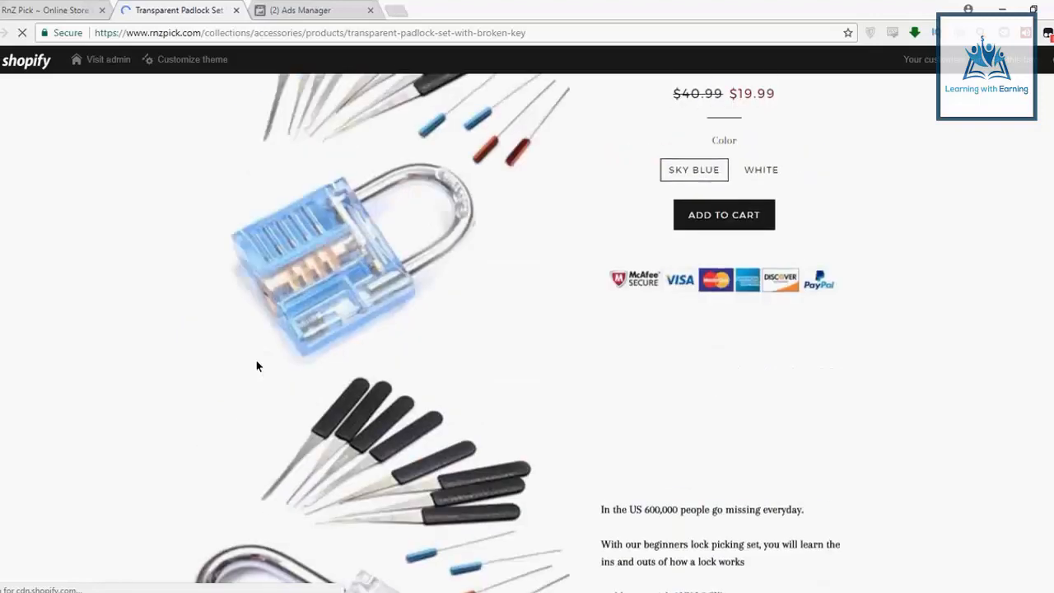
scroll(255, 359, up, 3)
scroll(255, 360, down, 5)
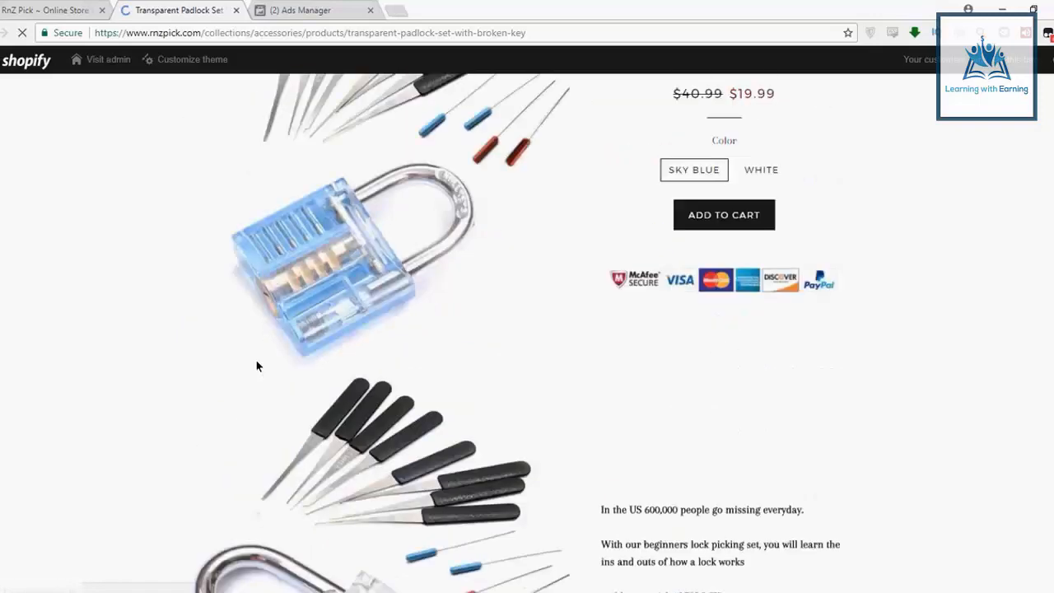
scroll(256, 365, down, 5)
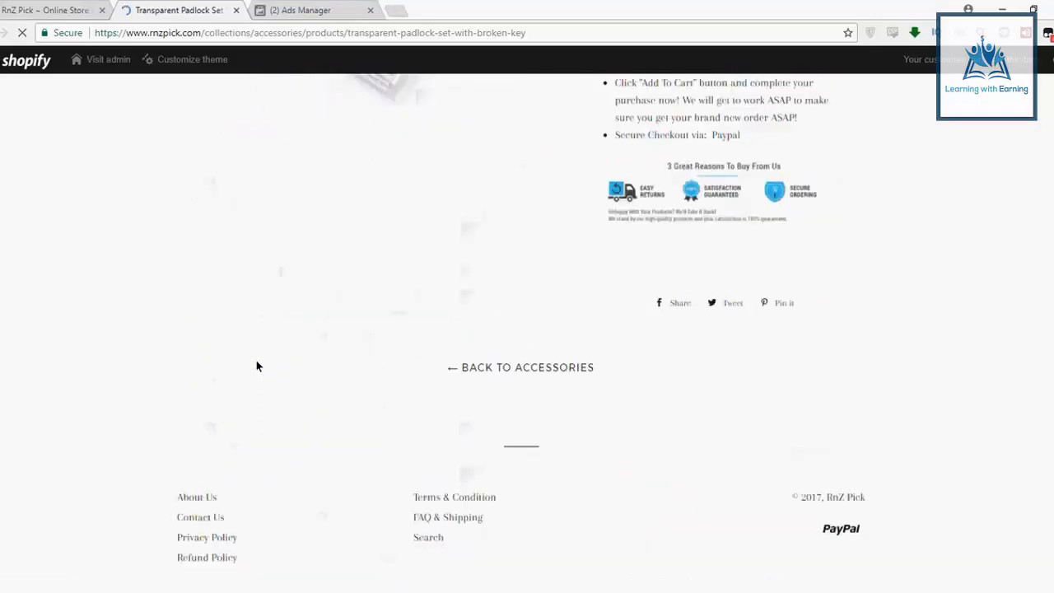
scroll(257, 365, up, 10)
scroll(256, 365, down, 5)
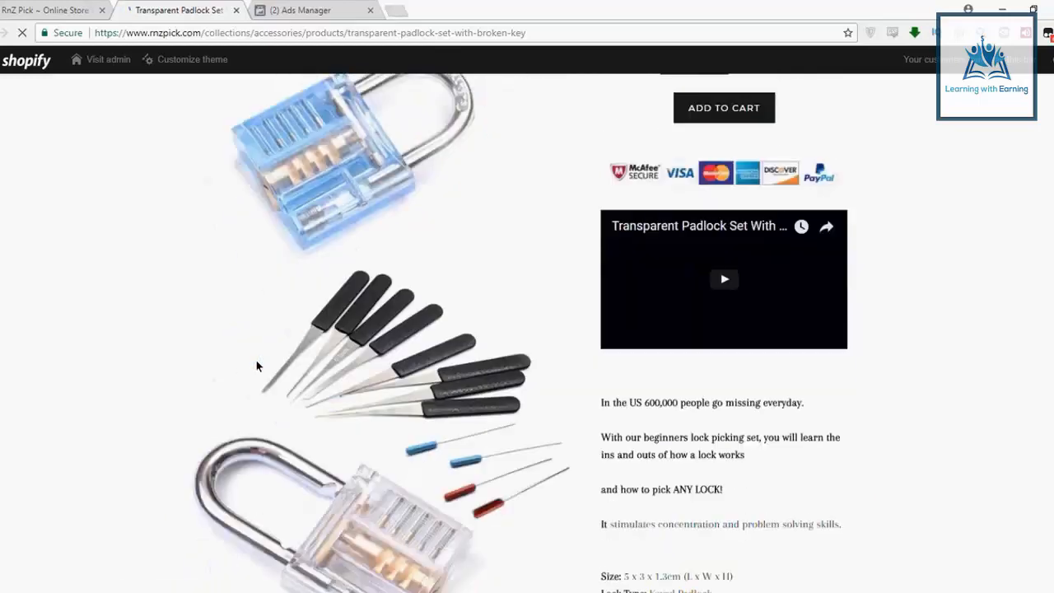
scroll(256, 365, up, 7)
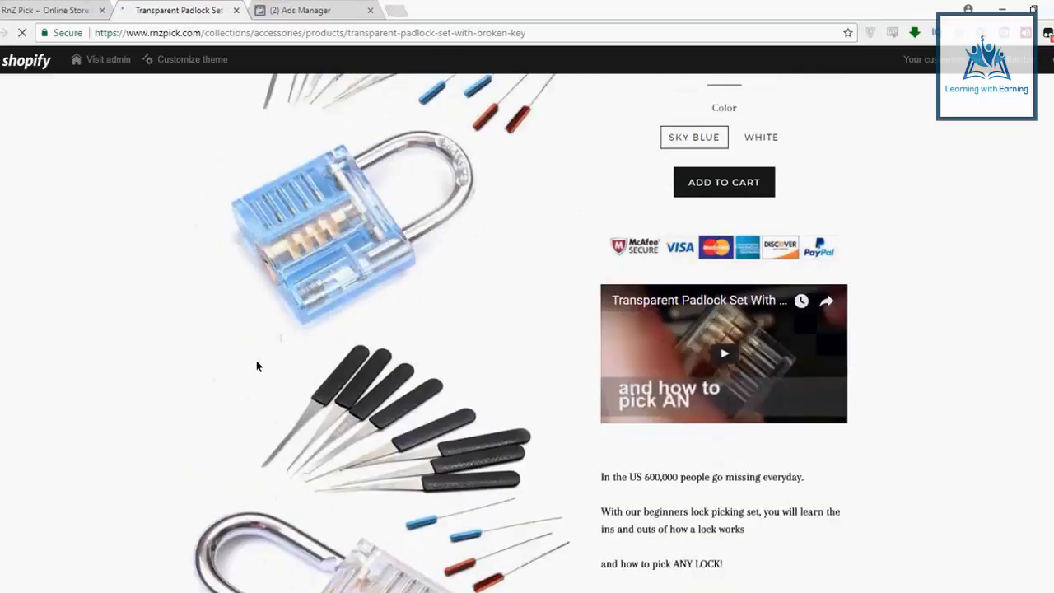
scroll(661, 474, down, 3)
Highlight the description's opening line about people going missing in the US and review the remaining product details
drag(605, 403, 629, 434)
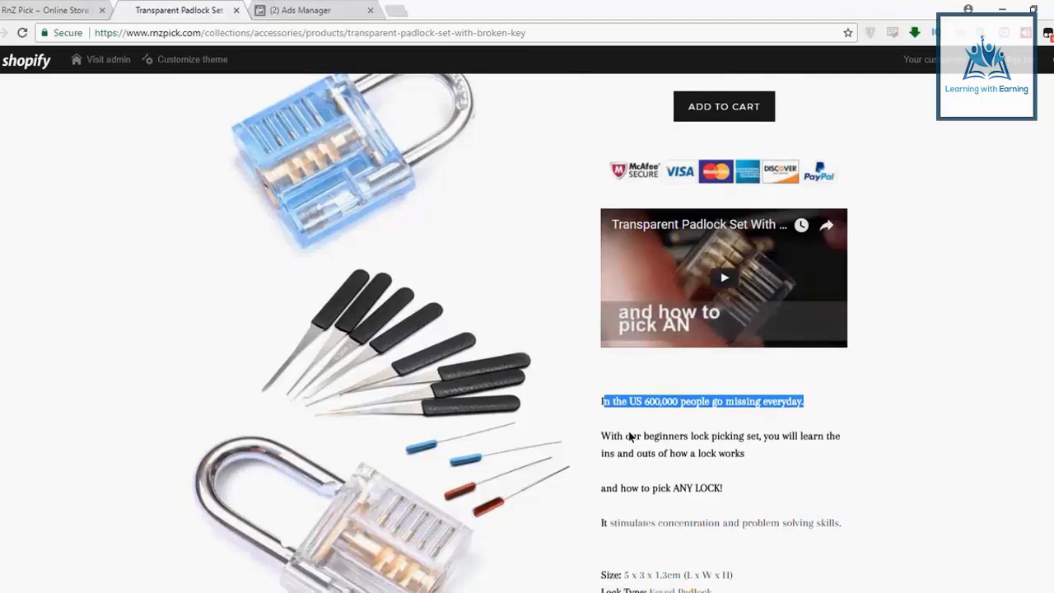
scroll(629, 437, down, 2)
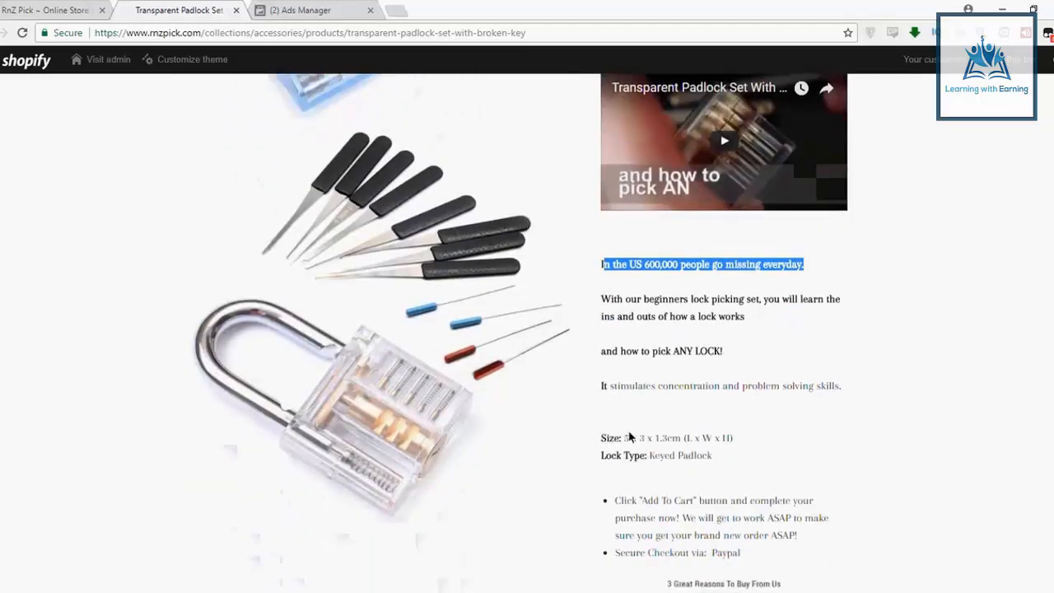
scroll(630, 437, down, 2)
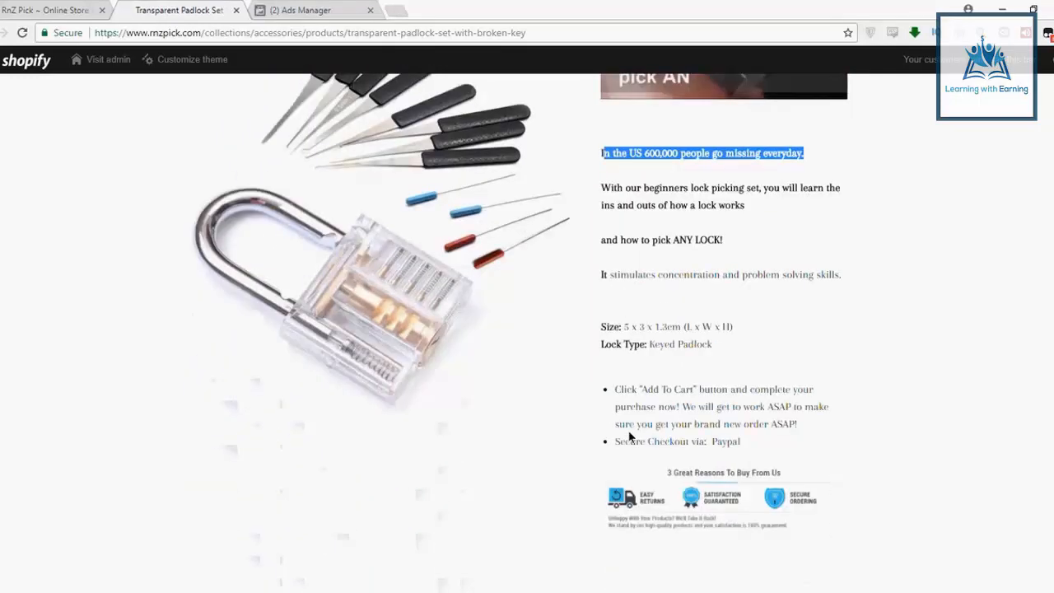
scroll(629, 436, down, 1)
scroll(570, 425, up, 7)
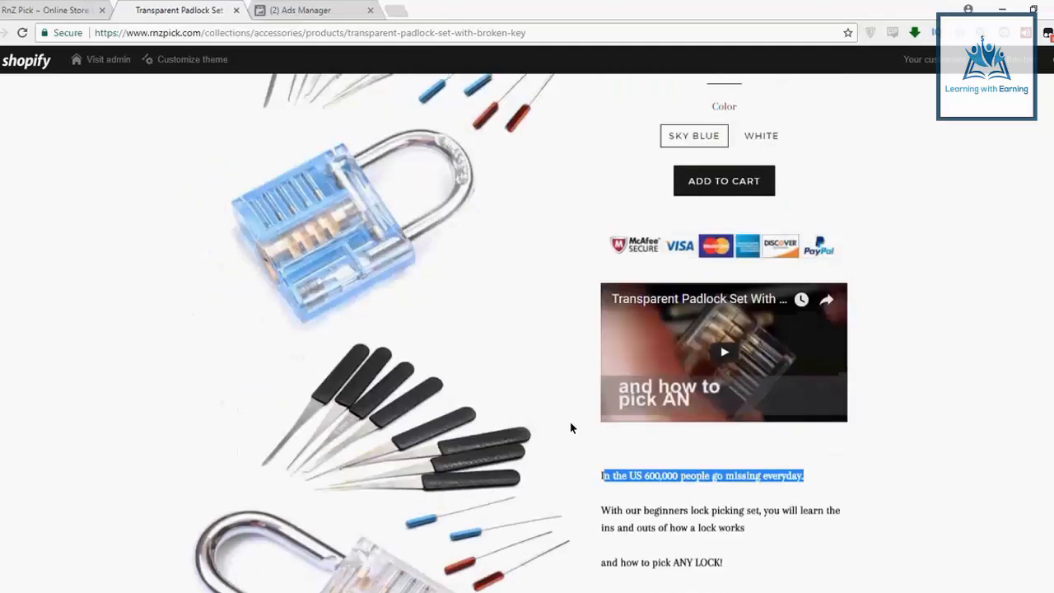
scroll(570, 429, up, 1)
Return to Ads Manager and review the Gadget, Padlock and Survival skills interests against the product page
key(ctrl+Tab)
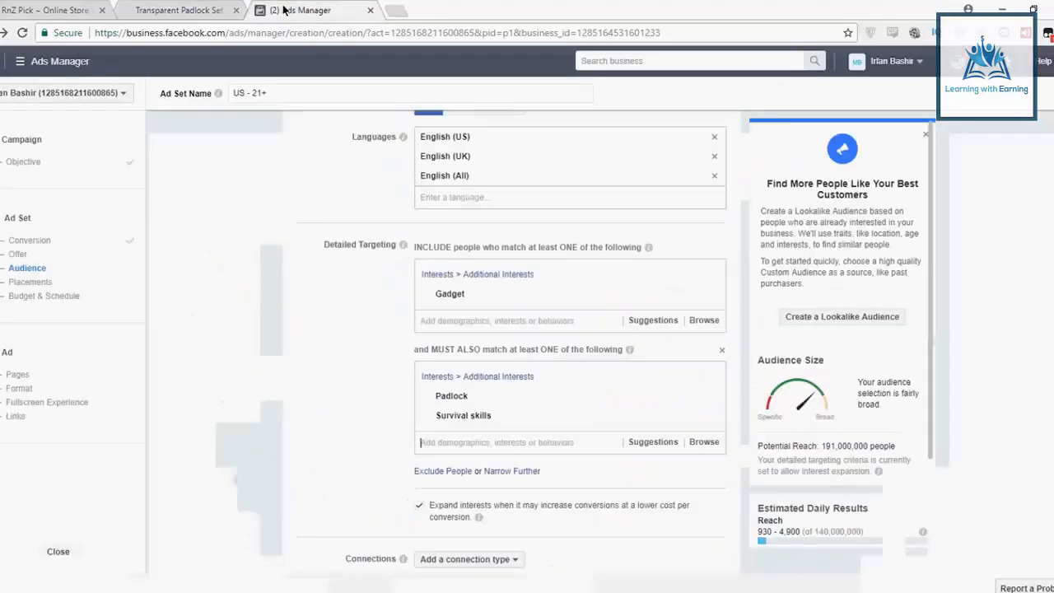
scroll(486, 466, down, 1)
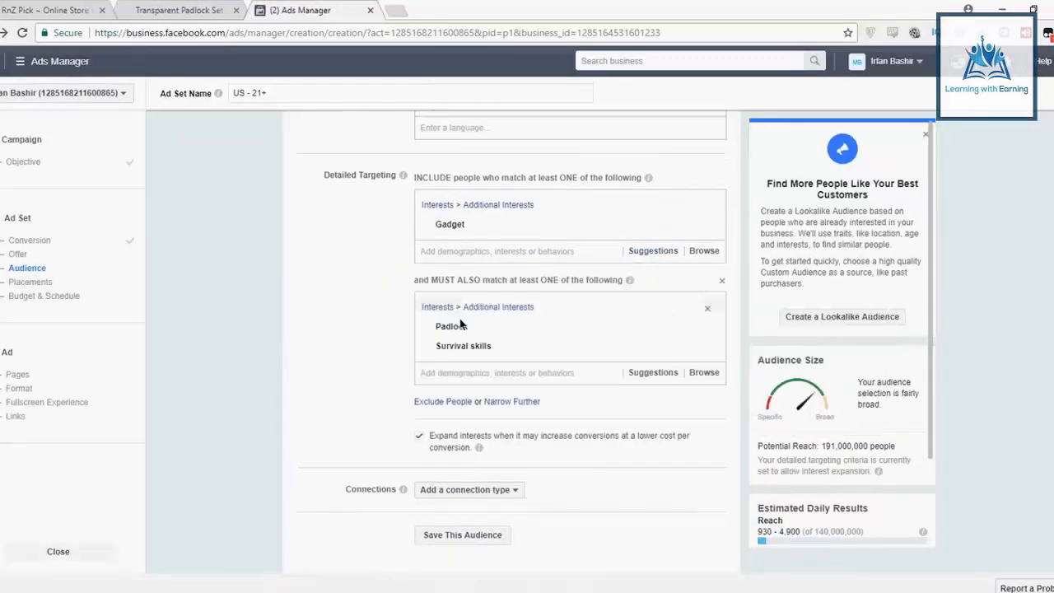
mouse_move(467, 353)
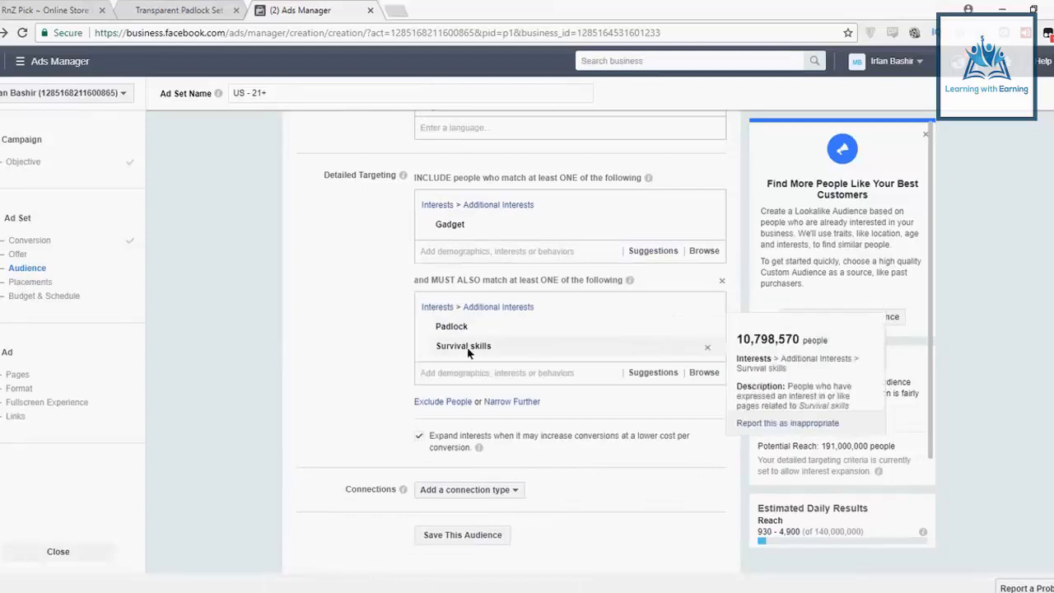
mouse_move(464, 233)
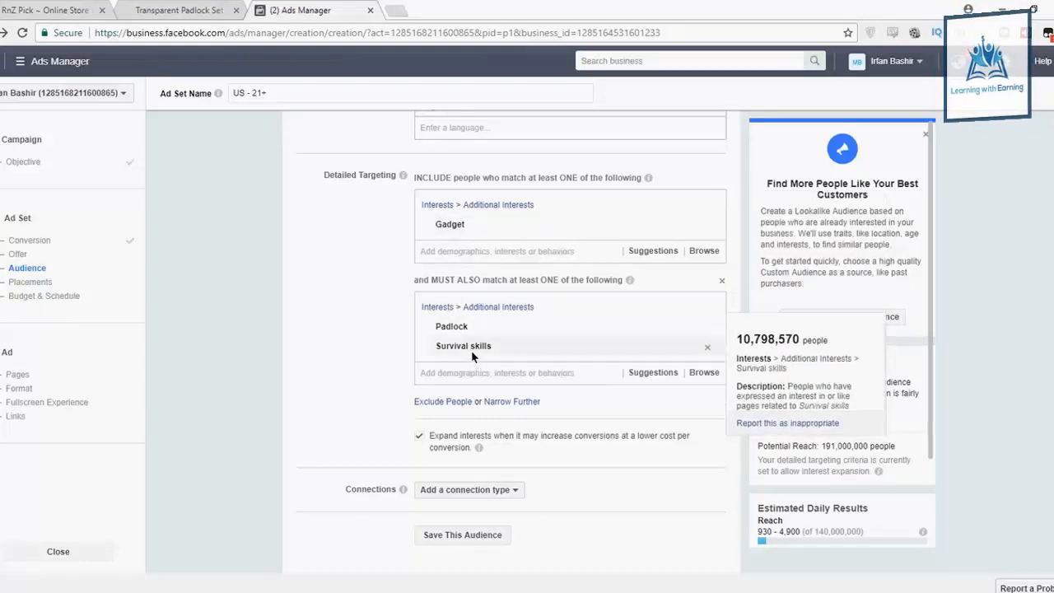
click(195, 10)
click(267, 7)
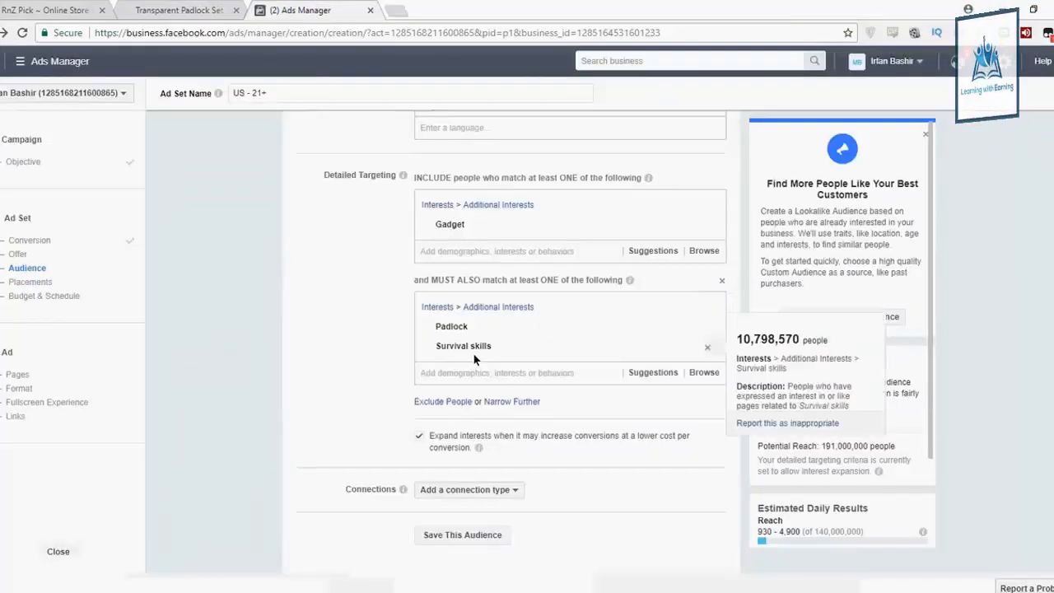
Narrow the audience further with a third interest group containing the suggested Online shopping interest
click(509, 403)
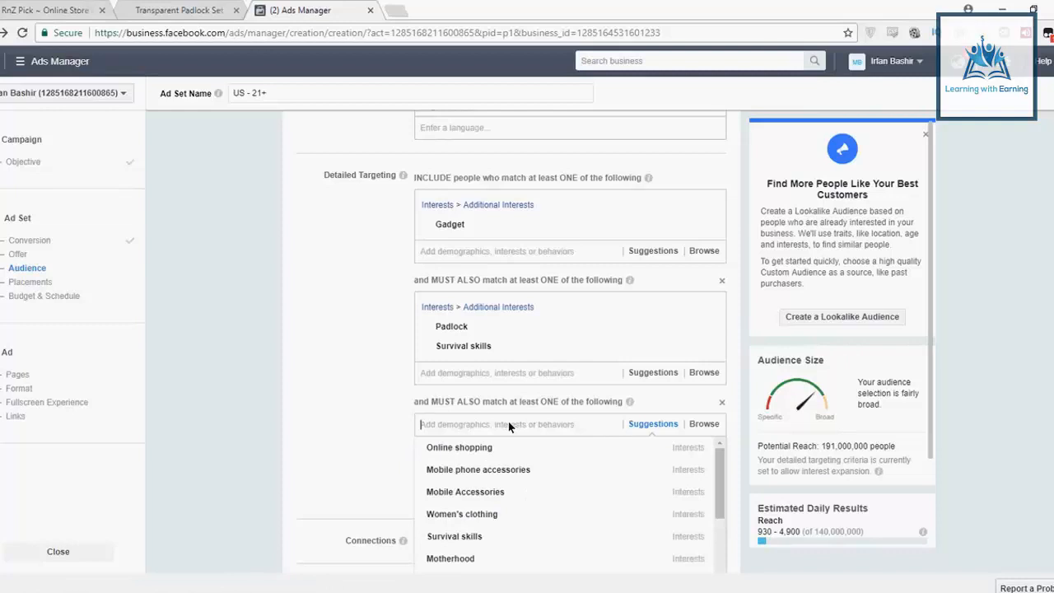
click(498, 447)
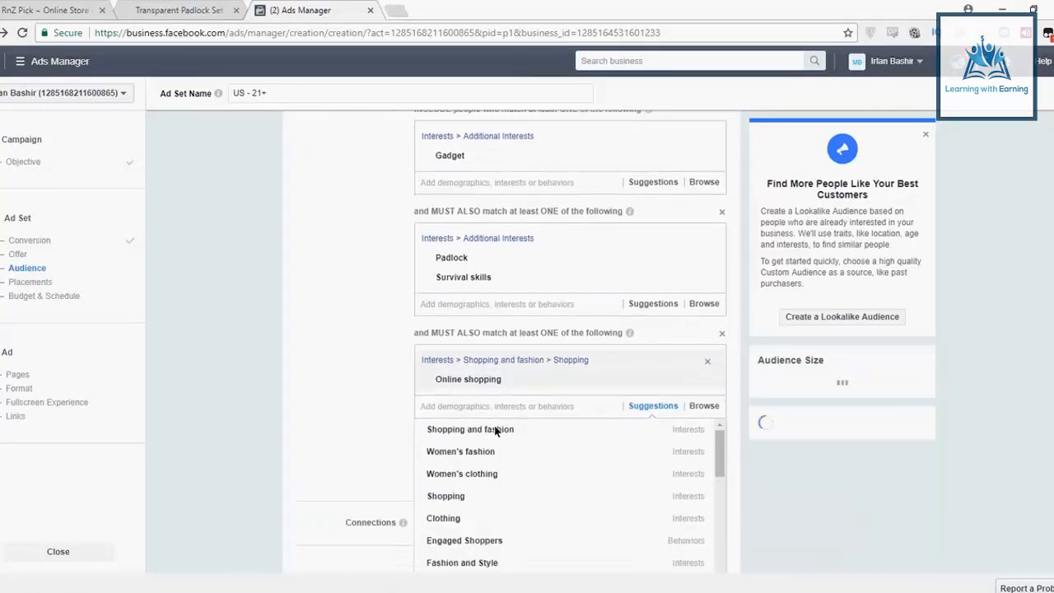
text(gad)
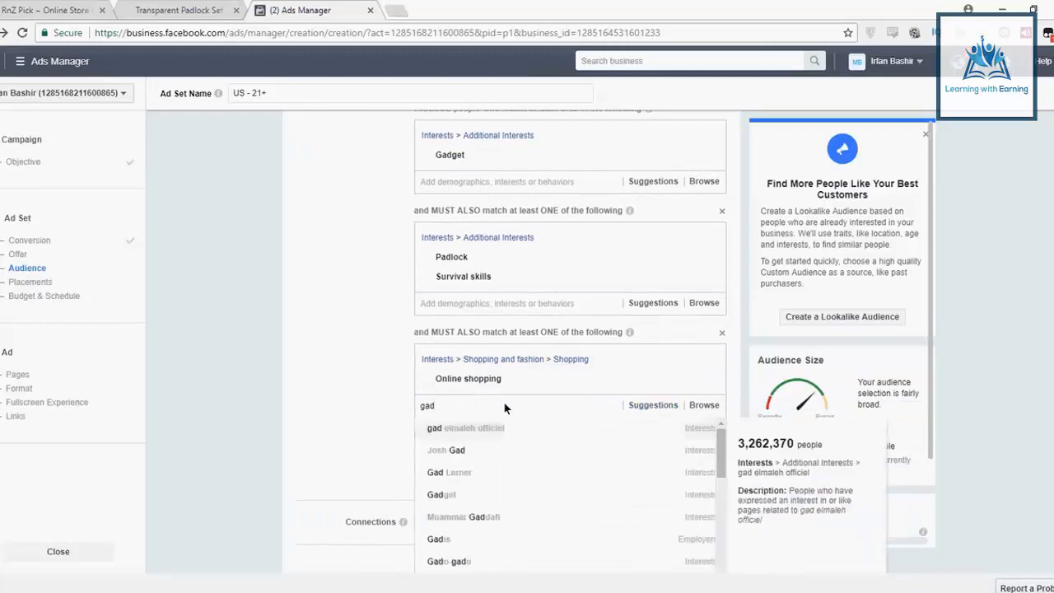
text(get)
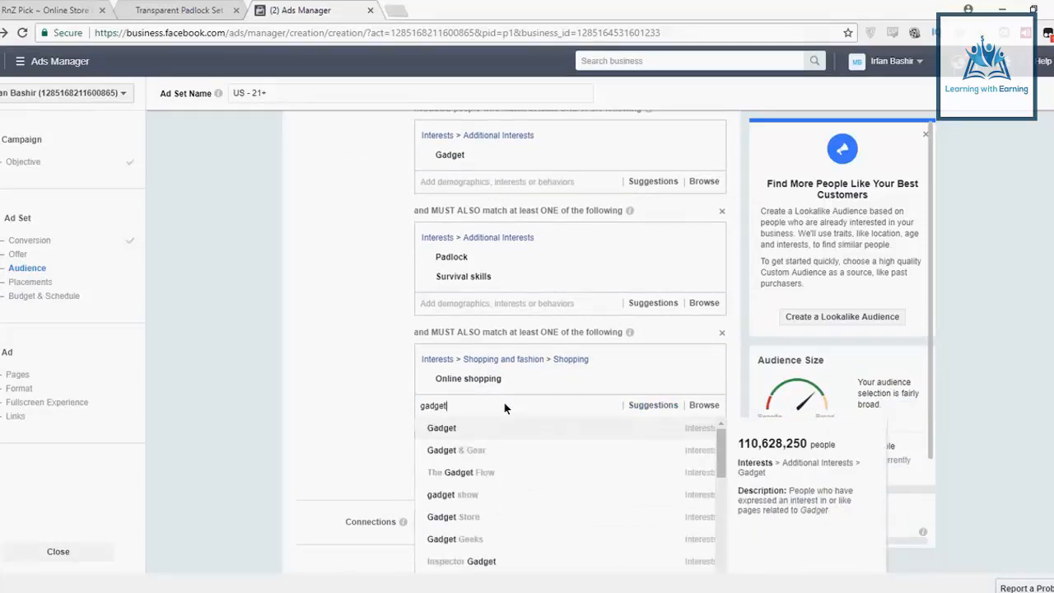
click(481, 428)
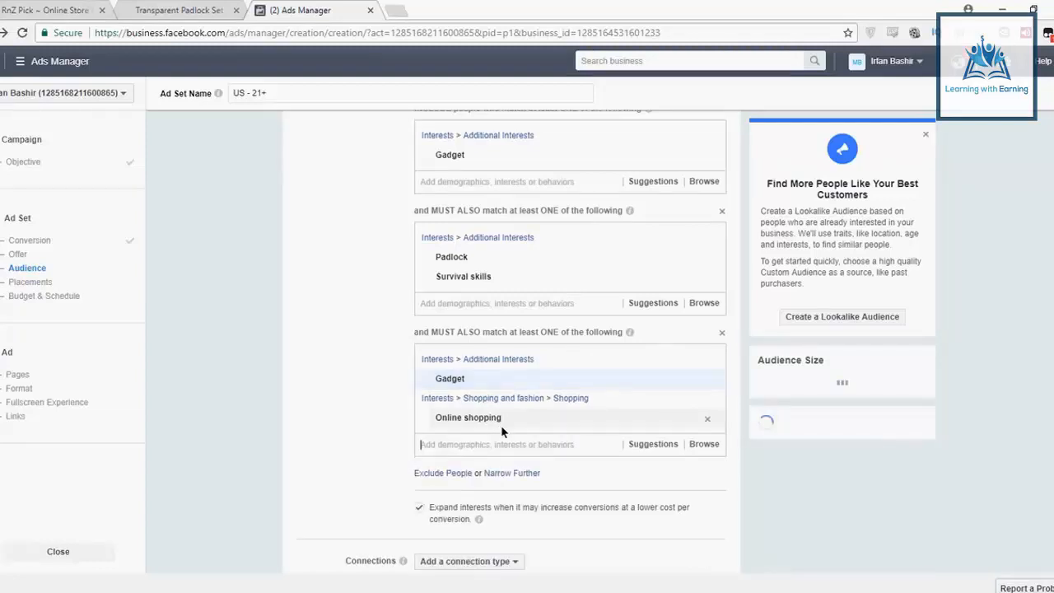
click(653, 445)
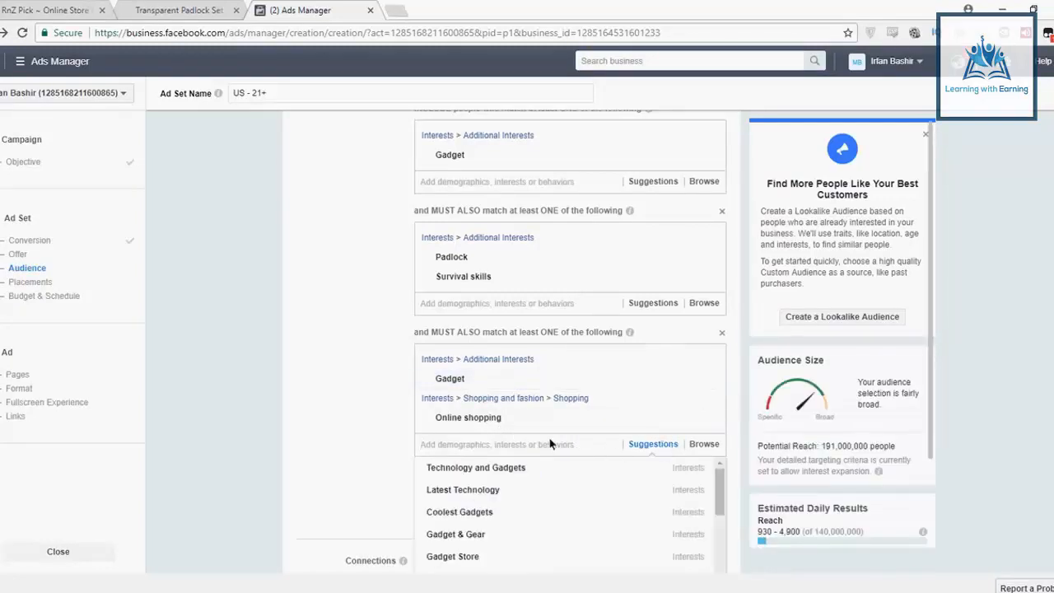
click(706, 380)
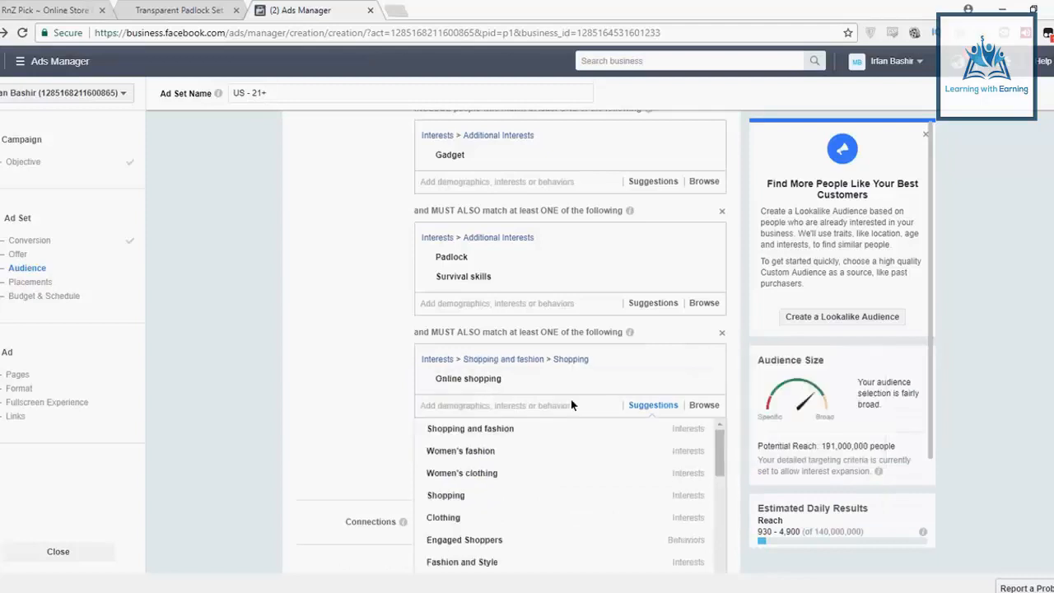
Add the Gadget Store interest to the third must-also-match group and remove Online shopping from it
scroll(572, 404, down, 1)
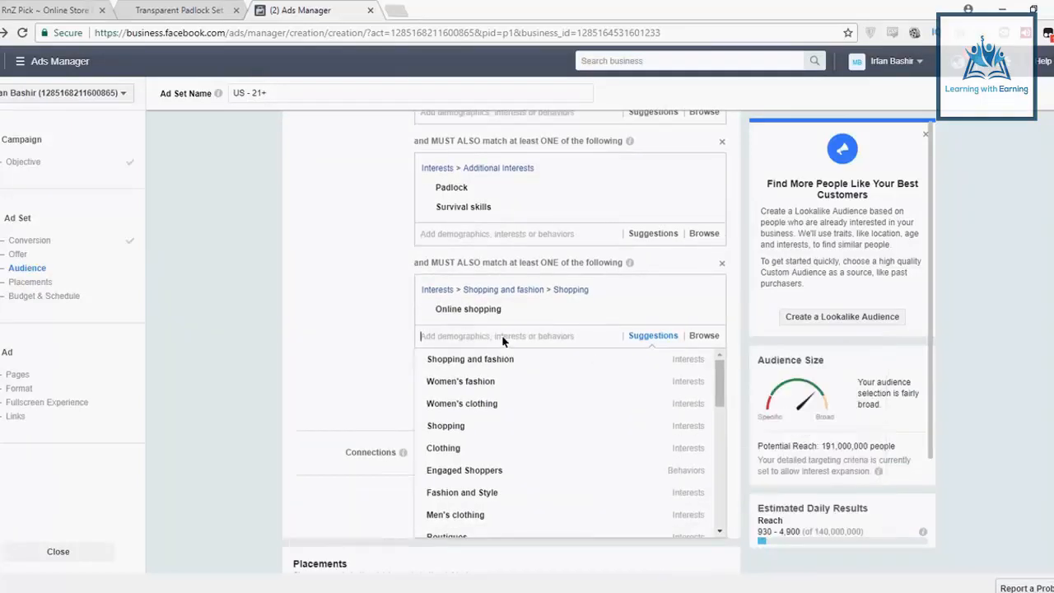
text(gadget)
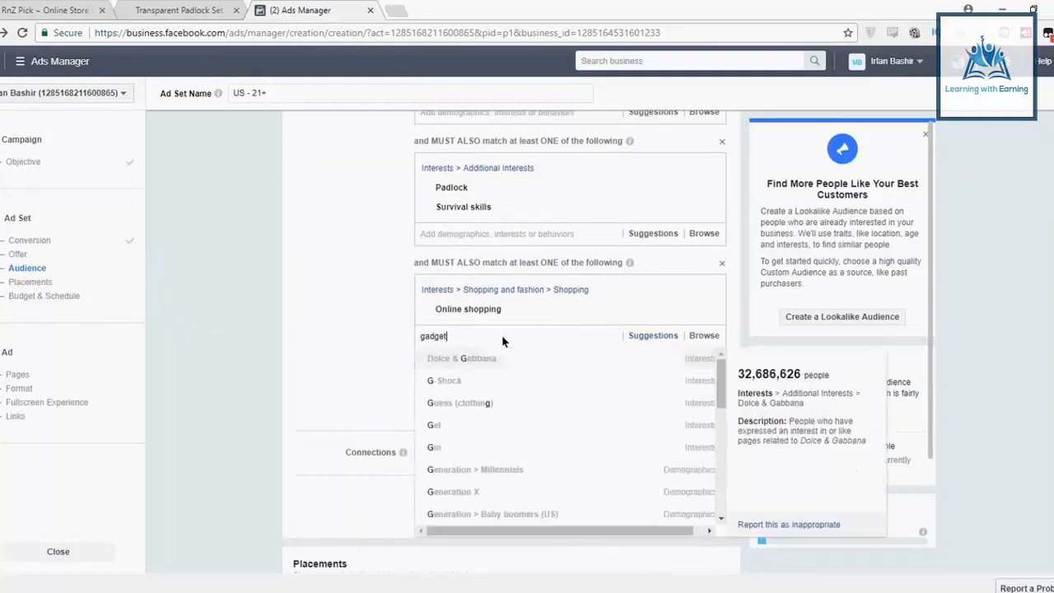
key(Down)
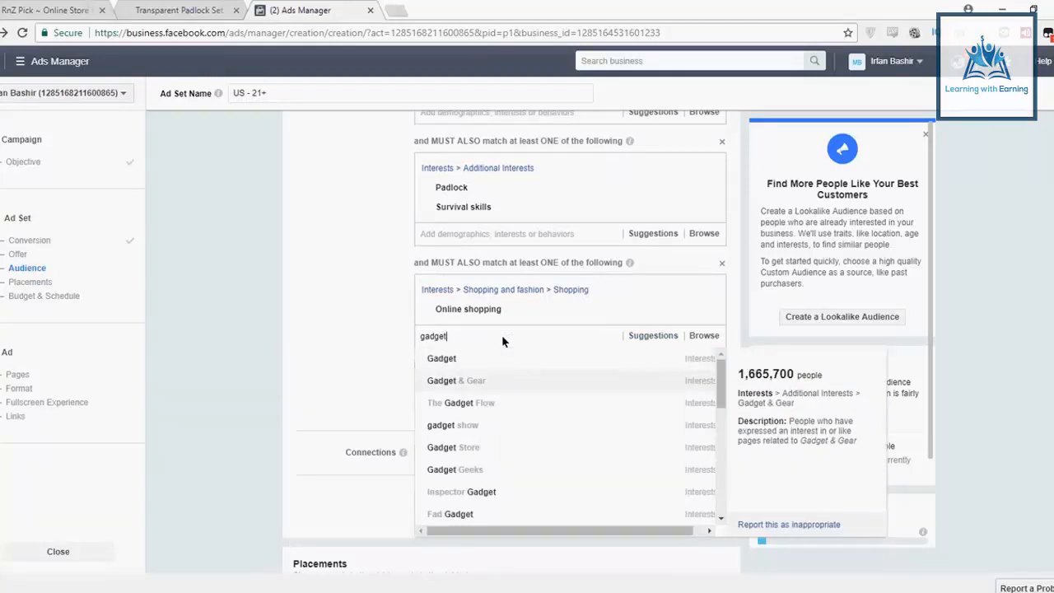
key(Up)
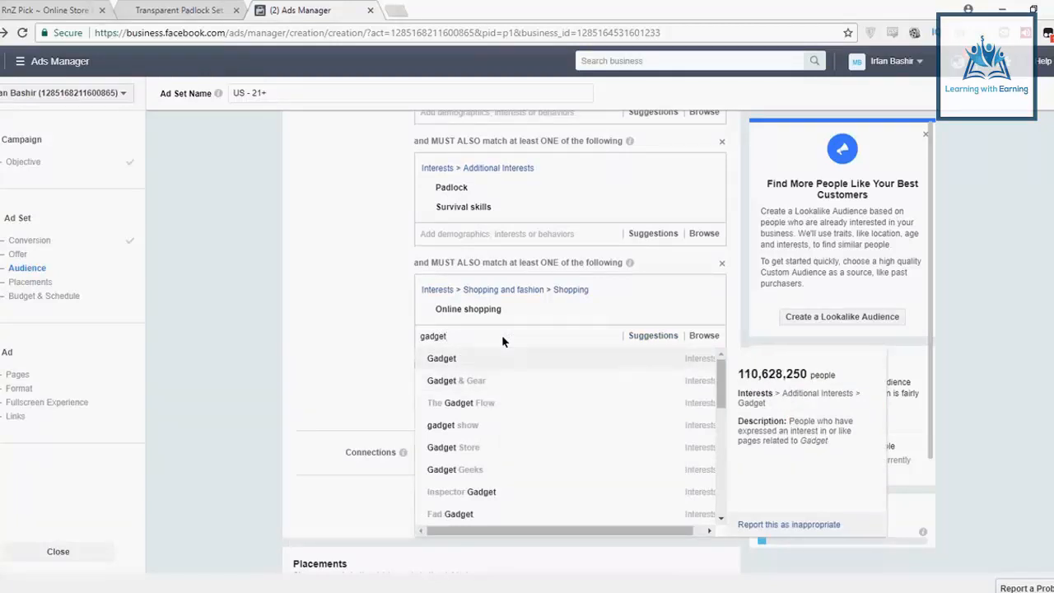
click(481, 439)
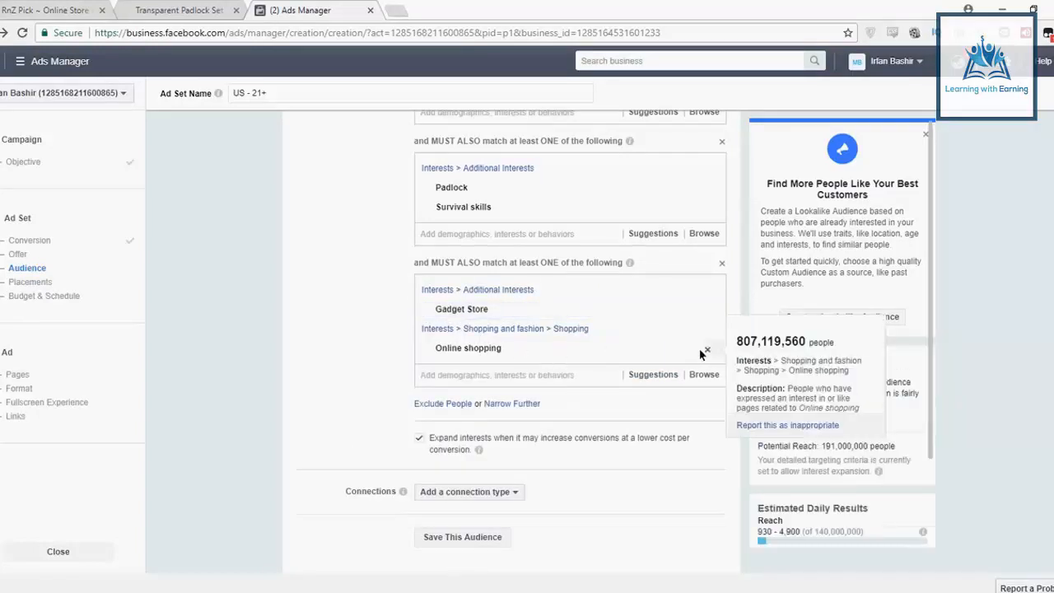
click(708, 350)
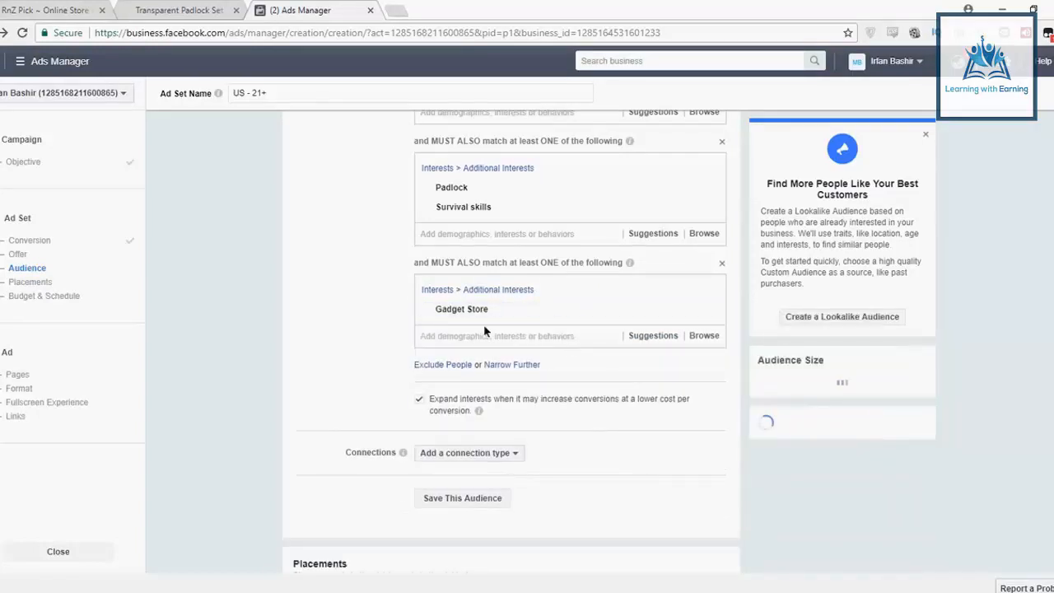
Add the suggested Coolest Gadgets interest to the third must-also-match group alongside Gadget Store
click(482, 338)
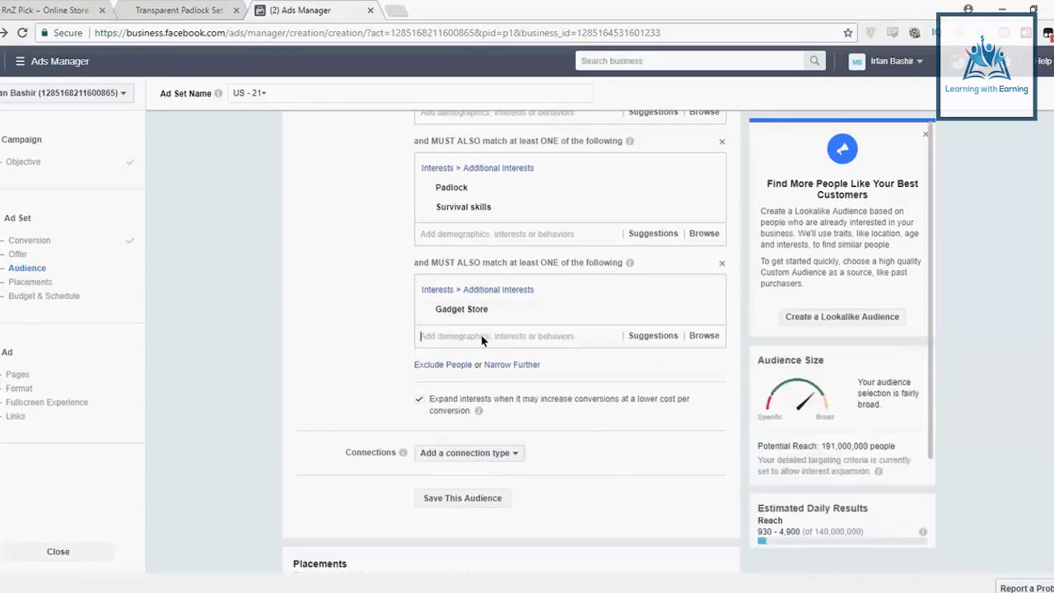
click(651, 337)
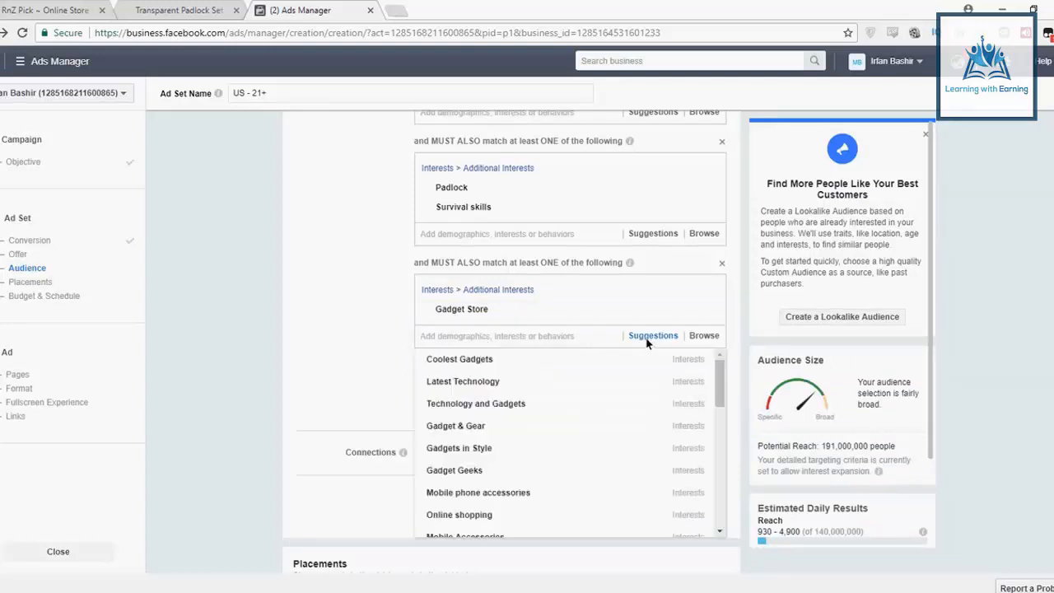
click(521, 360)
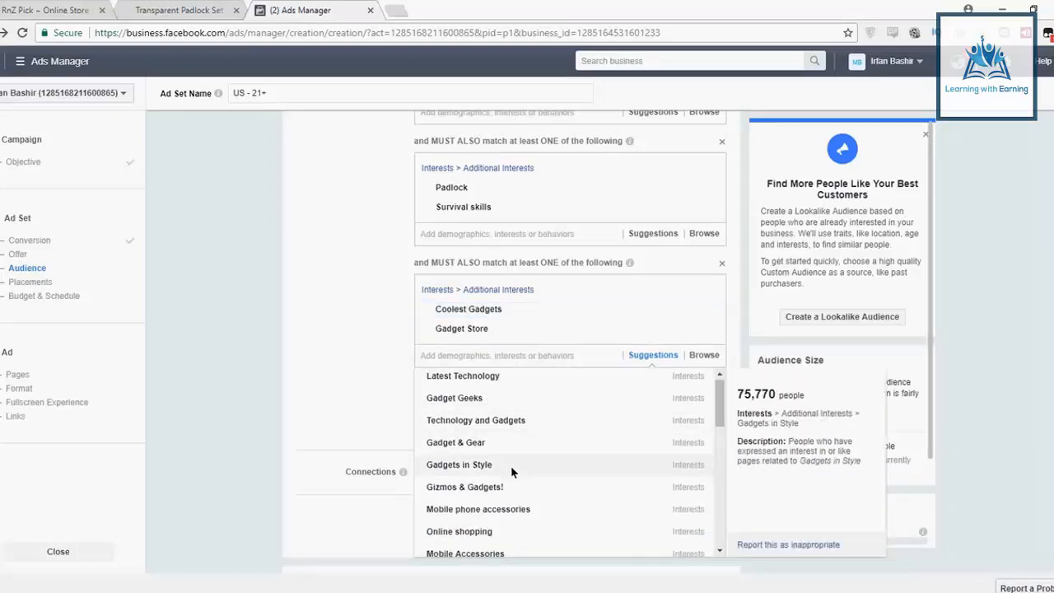
Examine the remaining suggested interests for the third must-also-match group for further gadget-related options
scroll(511, 466, down, 1)
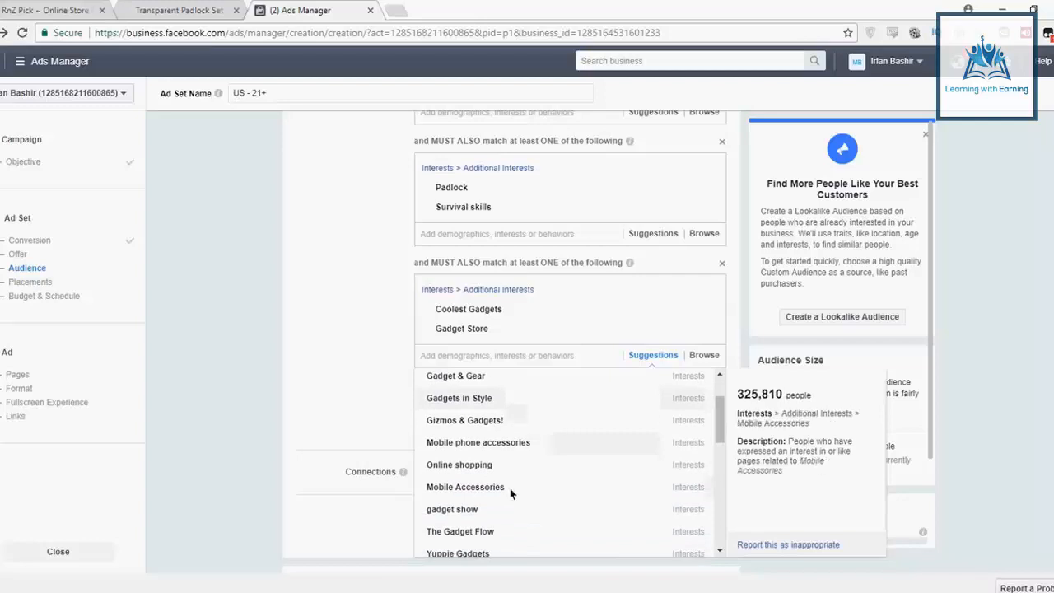
scroll(507, 492, down, 1)
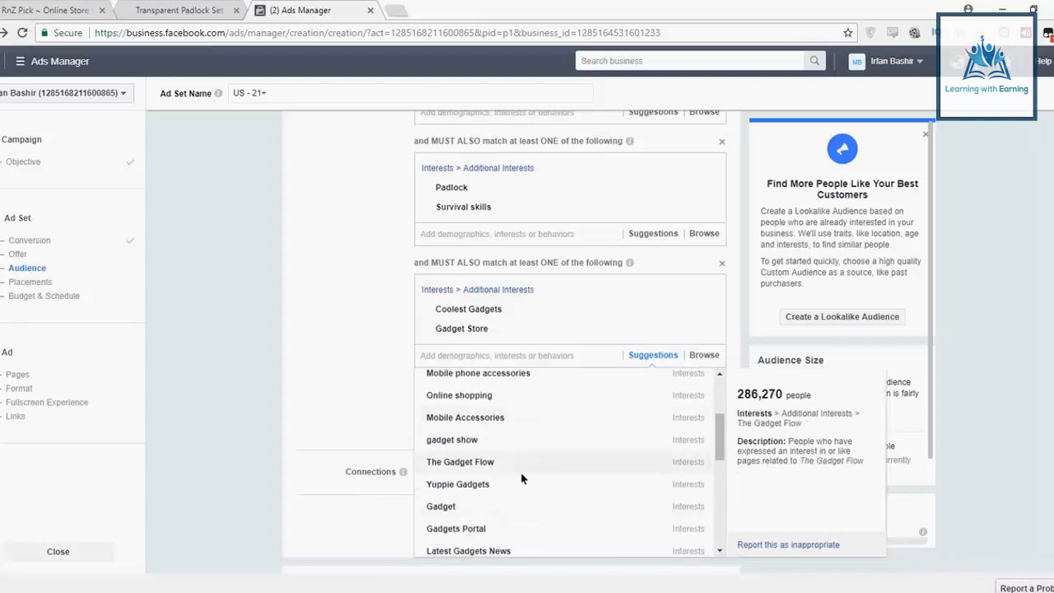
scroll(520, 472, down, 1)
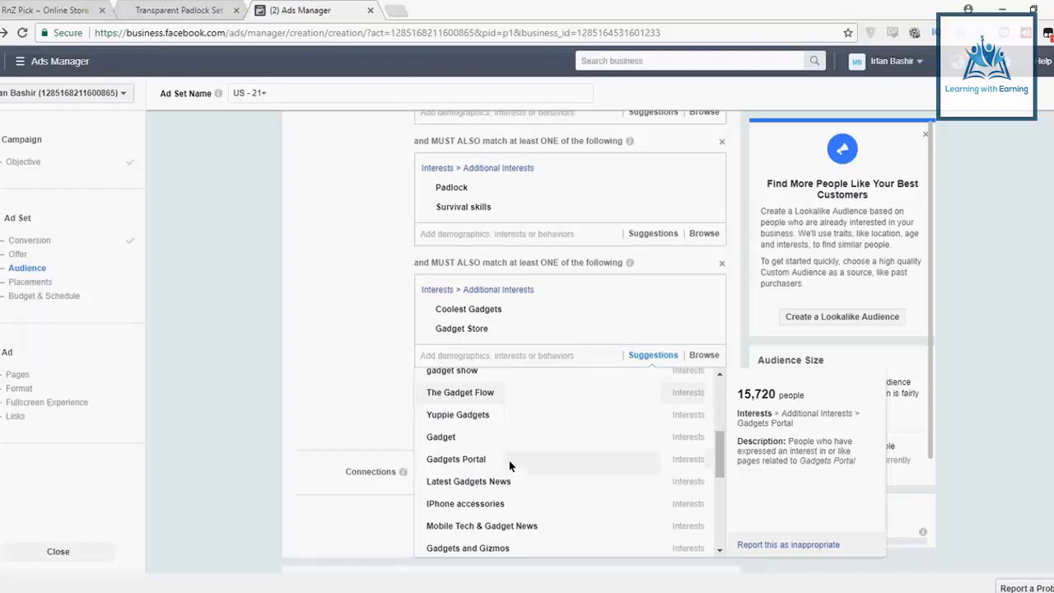
scroll(539, 463, down, 1)
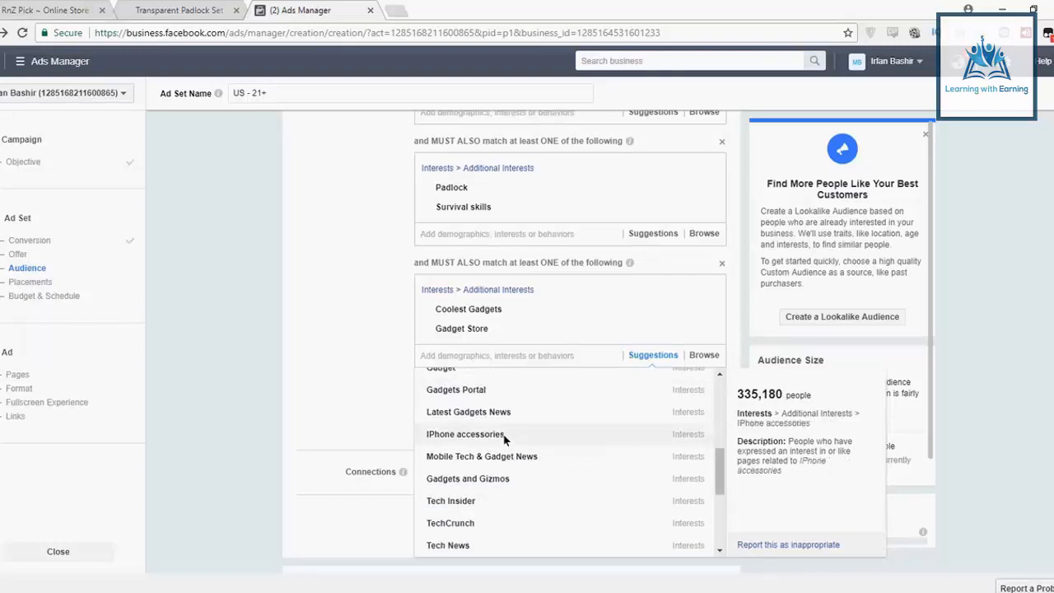
scroll(496, 487, down, 1)
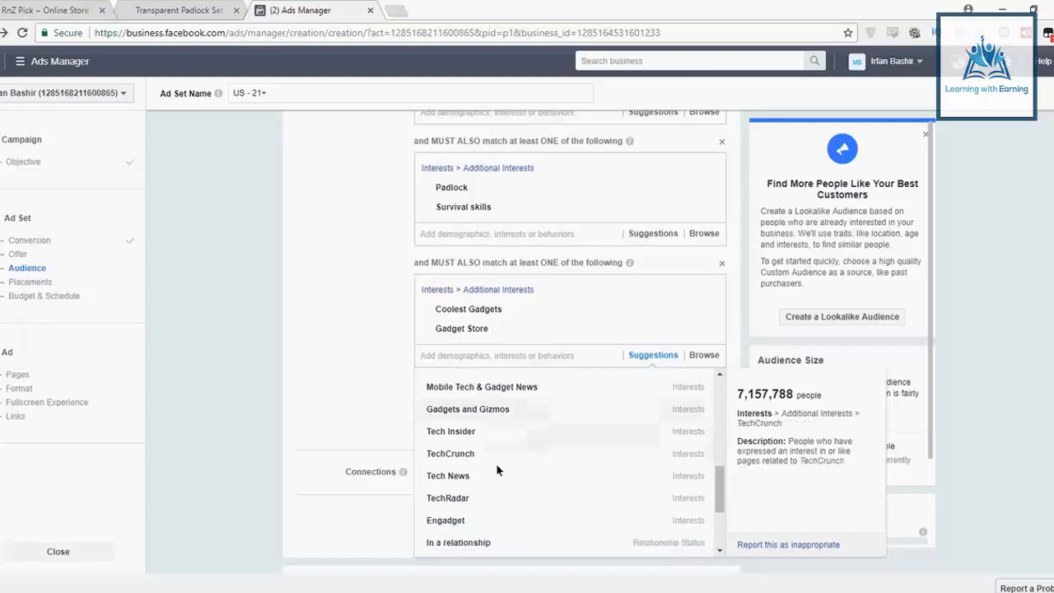
scroll(496, 462, up, 5)
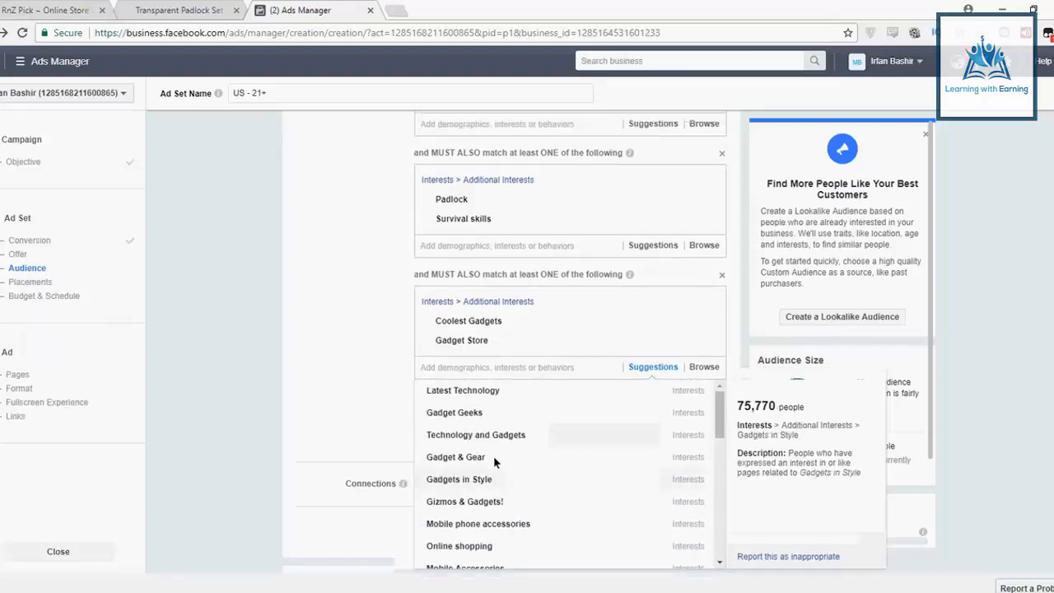
scroll(494, 458, up, 3)
scroll(379, 435, down, 2)
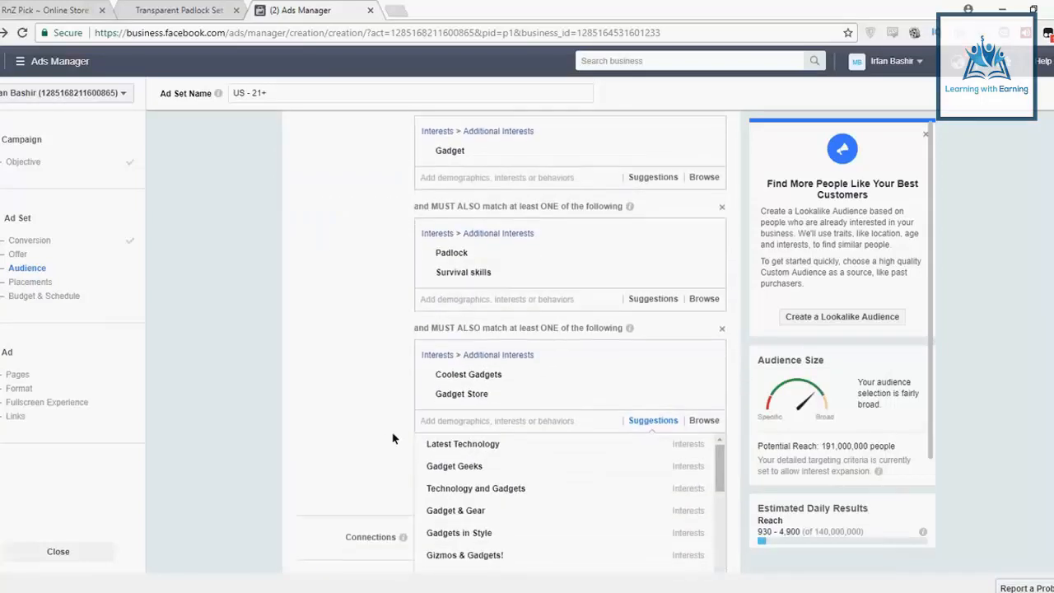
scroll(393, 438, down, 2)
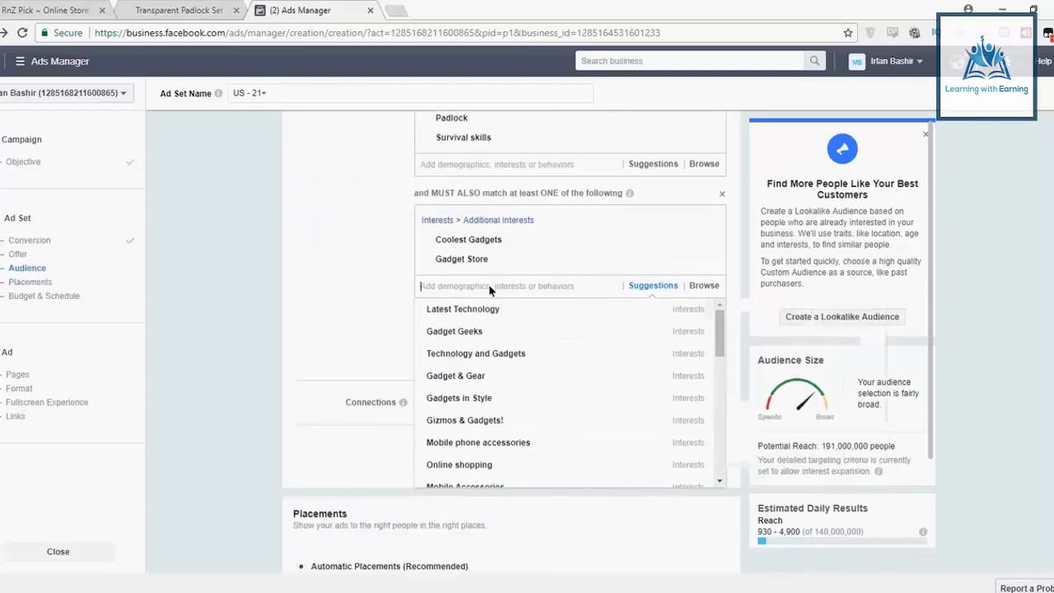
Search the third group's interests for "gadget sho" and clear the search text
text(gadg)
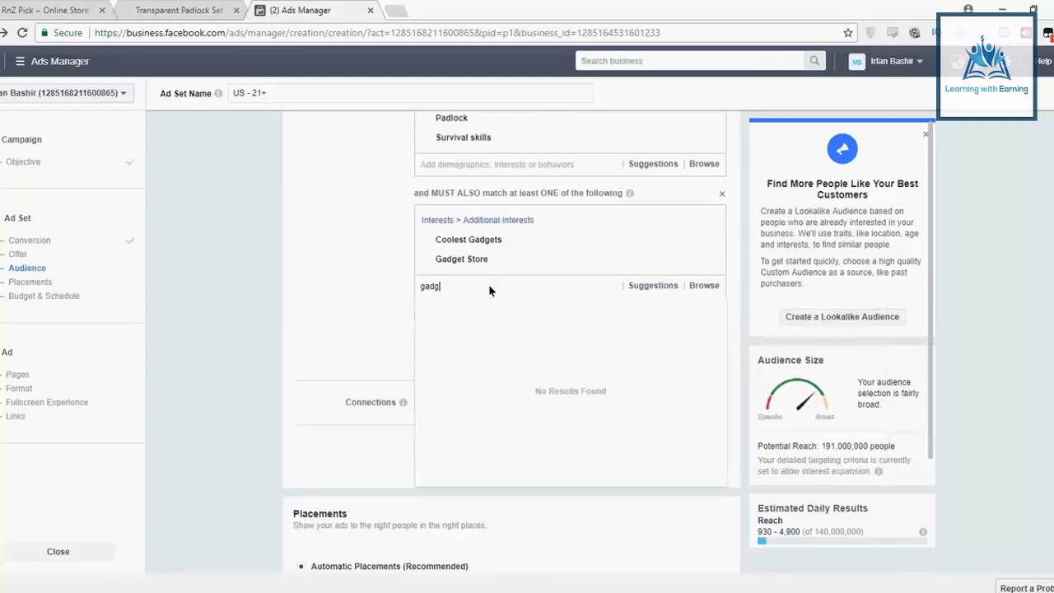
text(et sho)
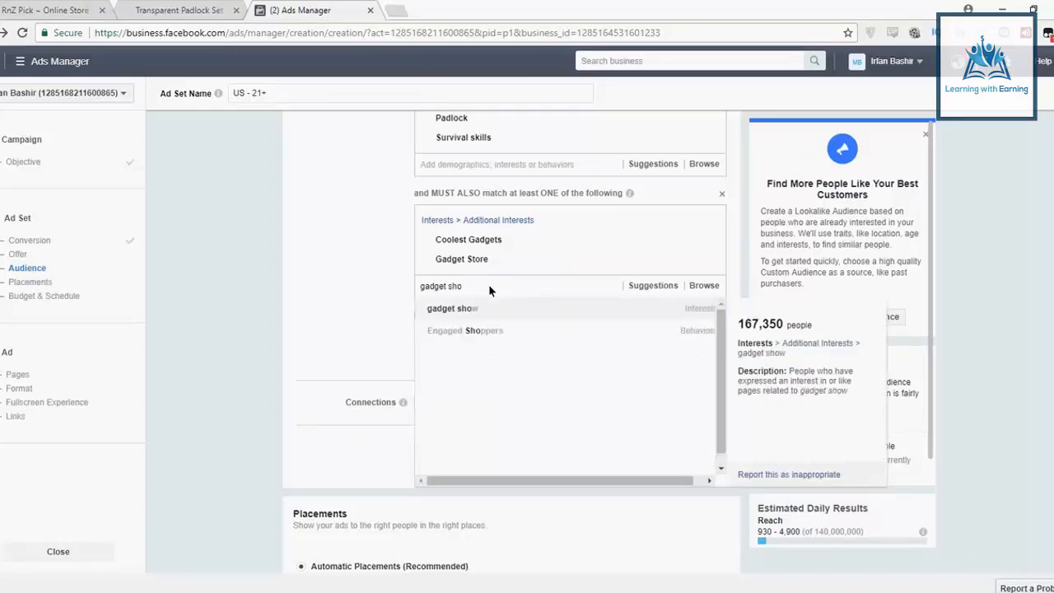
key(BackSpace)
key(BackSpace)
key(BackSpace)
key(BackSpace)
key(BackSpace)
key(BackSpace)
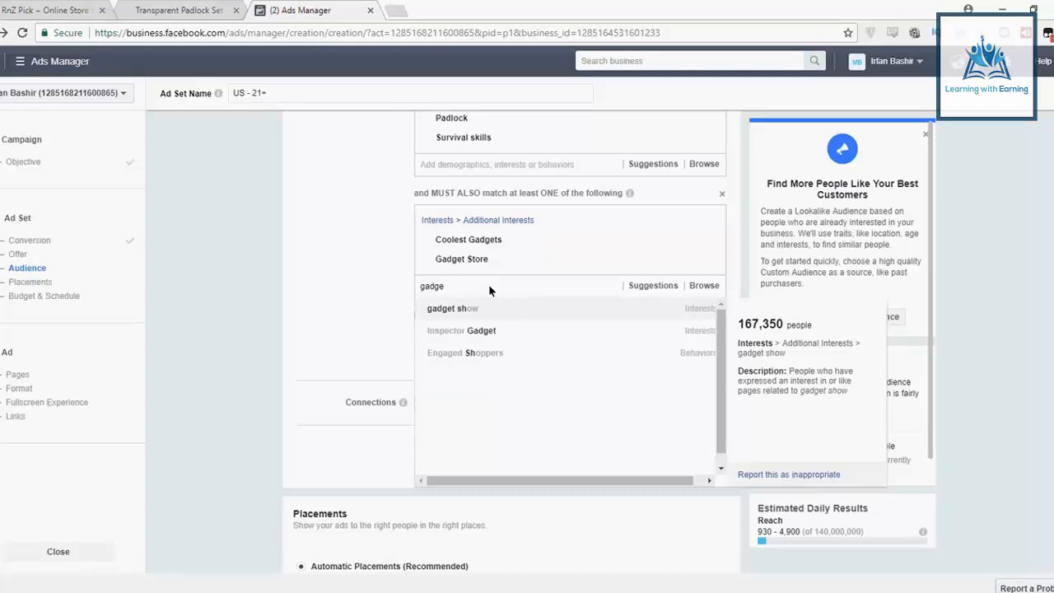
key(BackSpace)
key(BackSpace)
key(BackSpace)
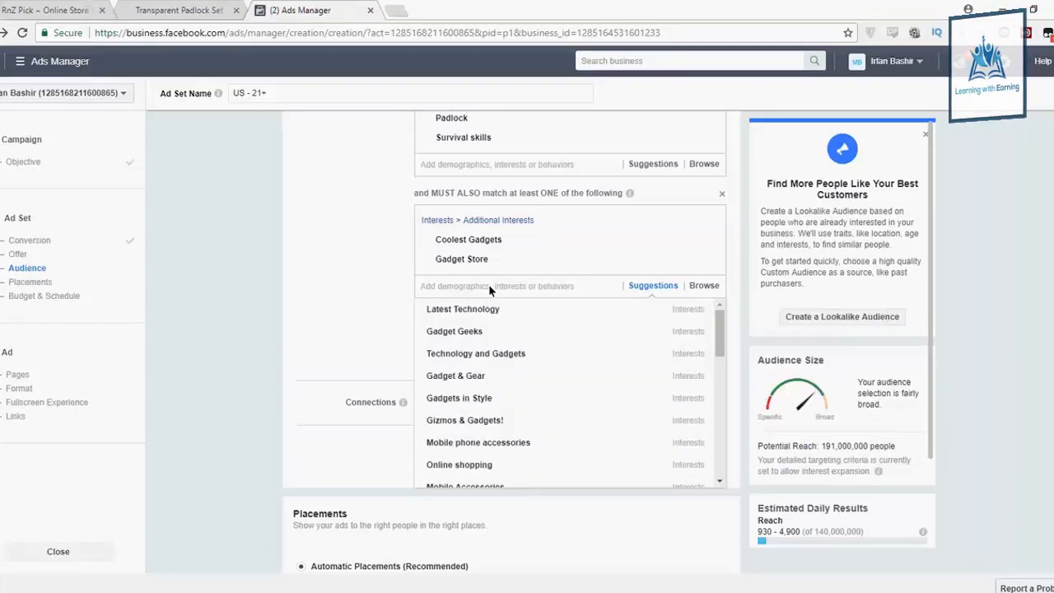
Check the third group's suggested interests once more and close the suggestion list
scroll(498, 369, down, 3)
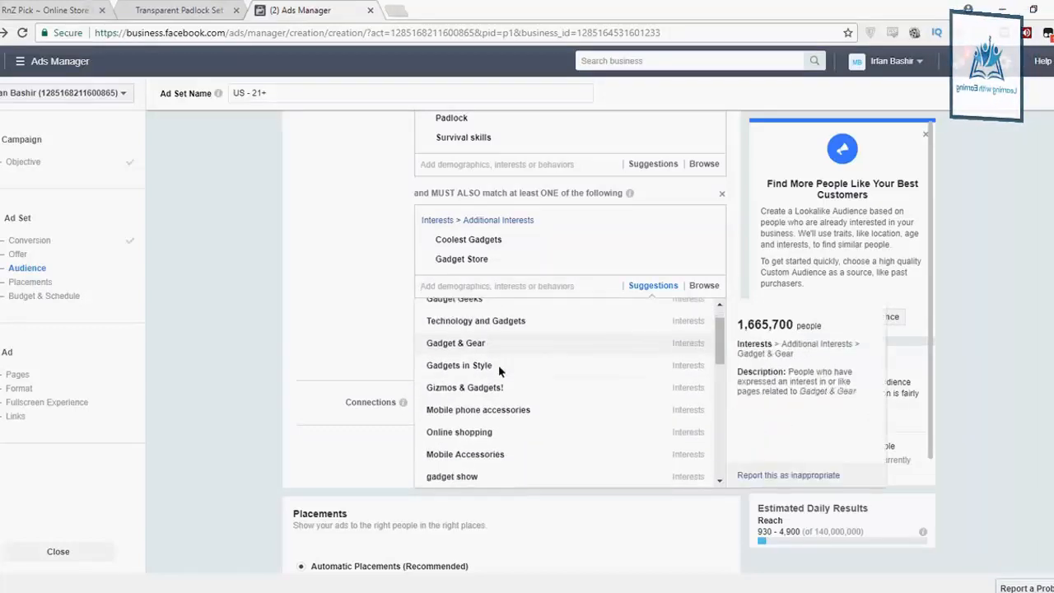
scroll(498, 371, up, 3)
scroll(499, 370, up, 2)
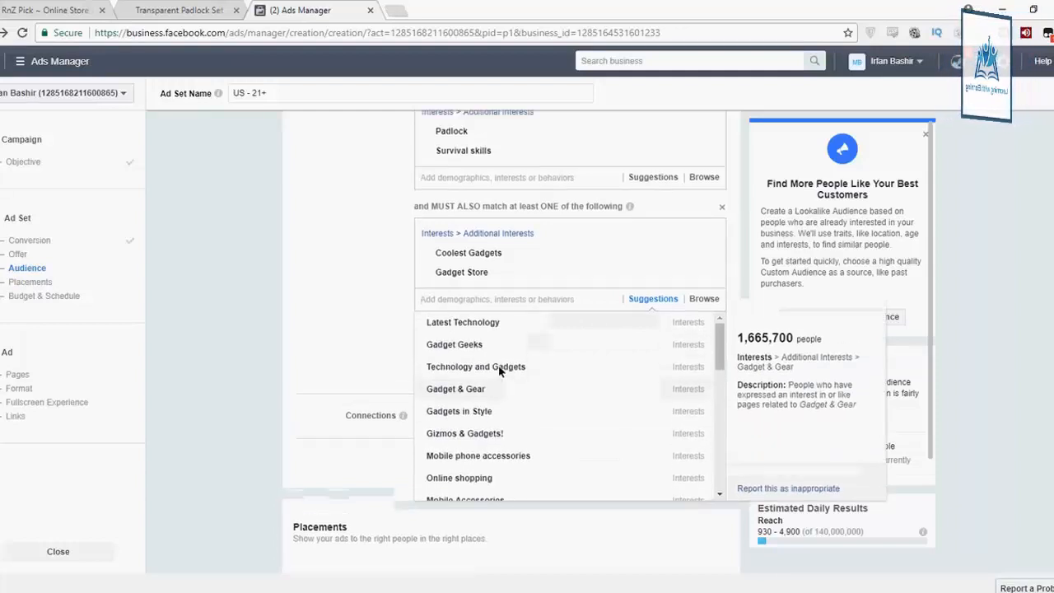
click(320, 370)
scroll(662, 419, down, 2)
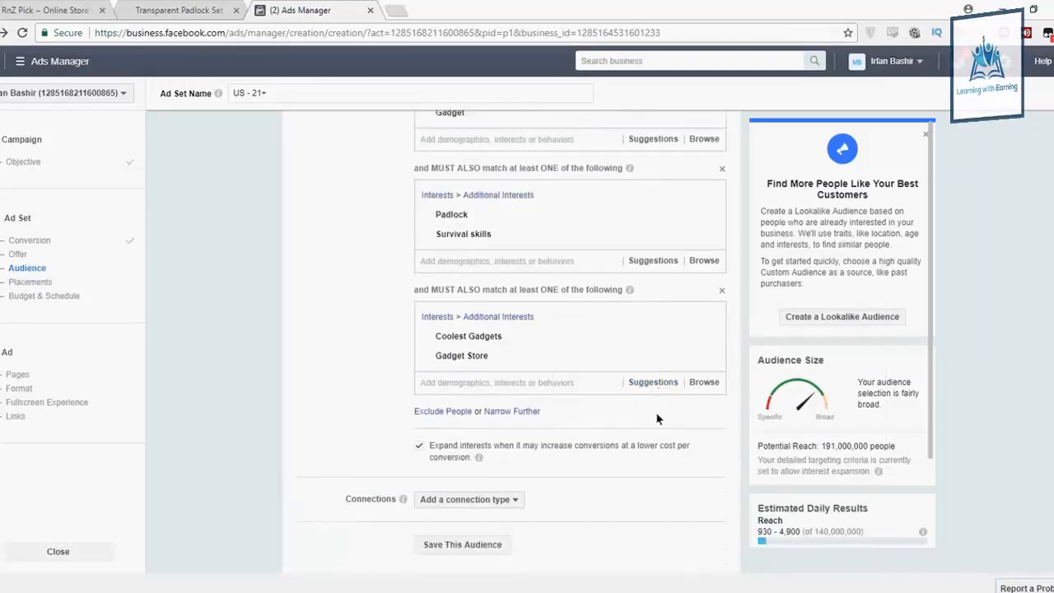
Review the detailed targeting groups, checking the details of the Padlock and Survival skills interests
click(318, 347)
scroll(350, 347, up, 1)
scroll(357, 347, up, 1)
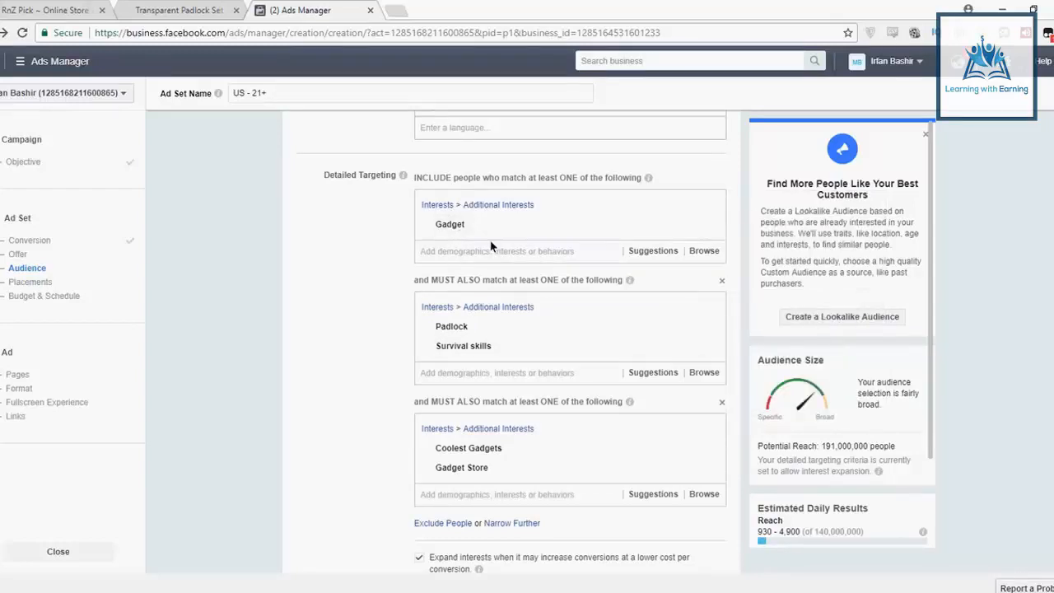
mouse_move(493, 230)
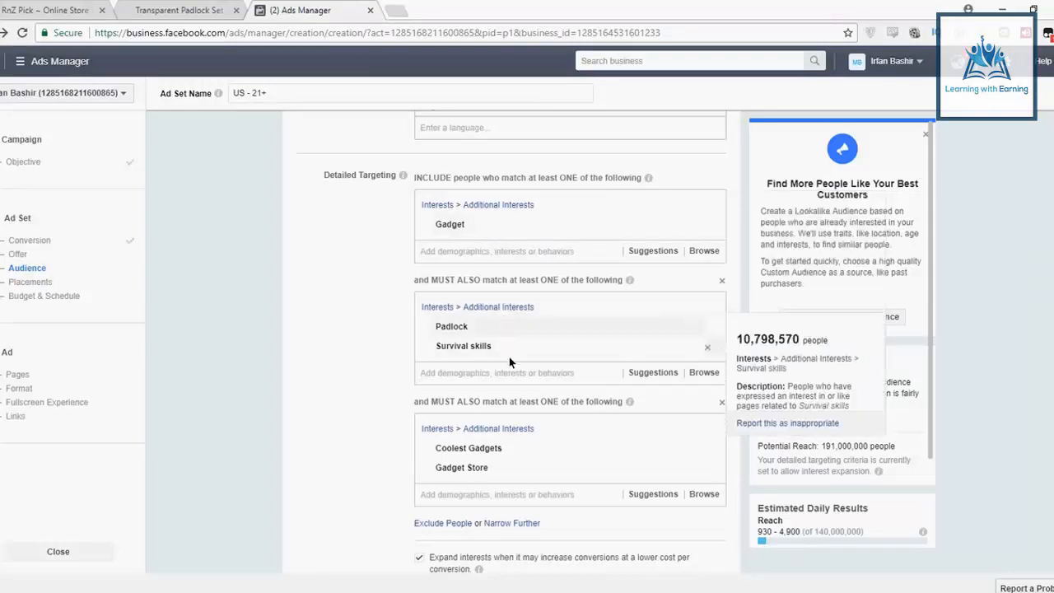
mouse_move(498, 334)
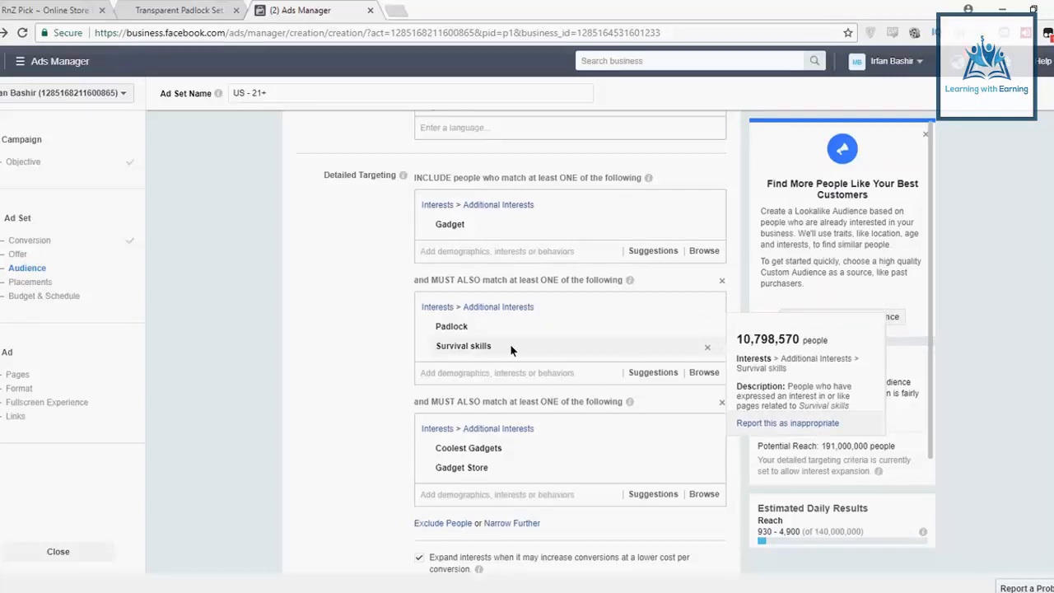
Switch to the Transparent Padlock Set product page and review its photos, price and description
click(184, 9)
scroll(311, 342, down, 3)
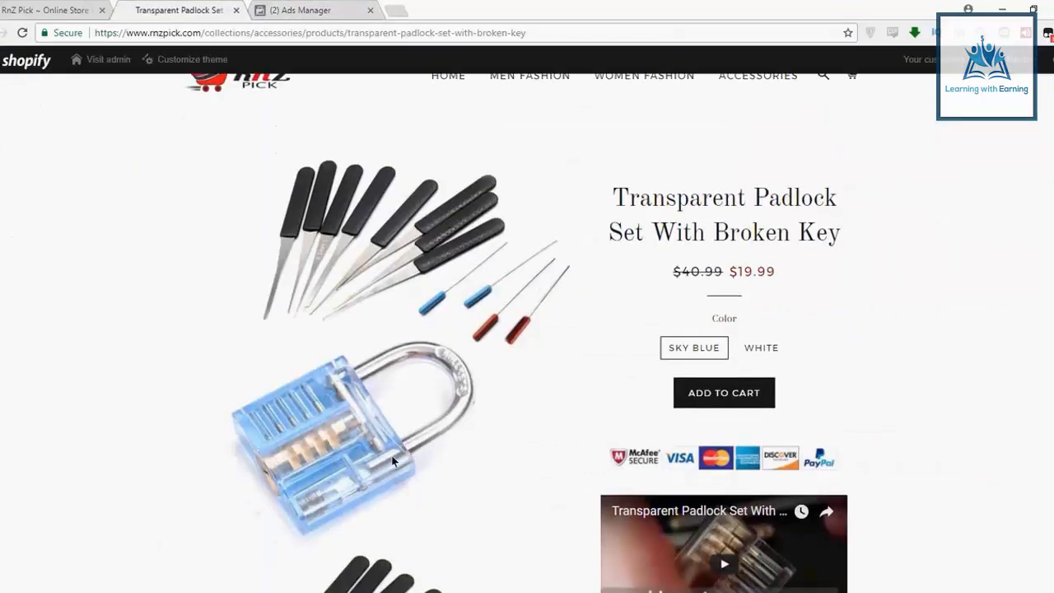
scroll(316, 335, down, 1)
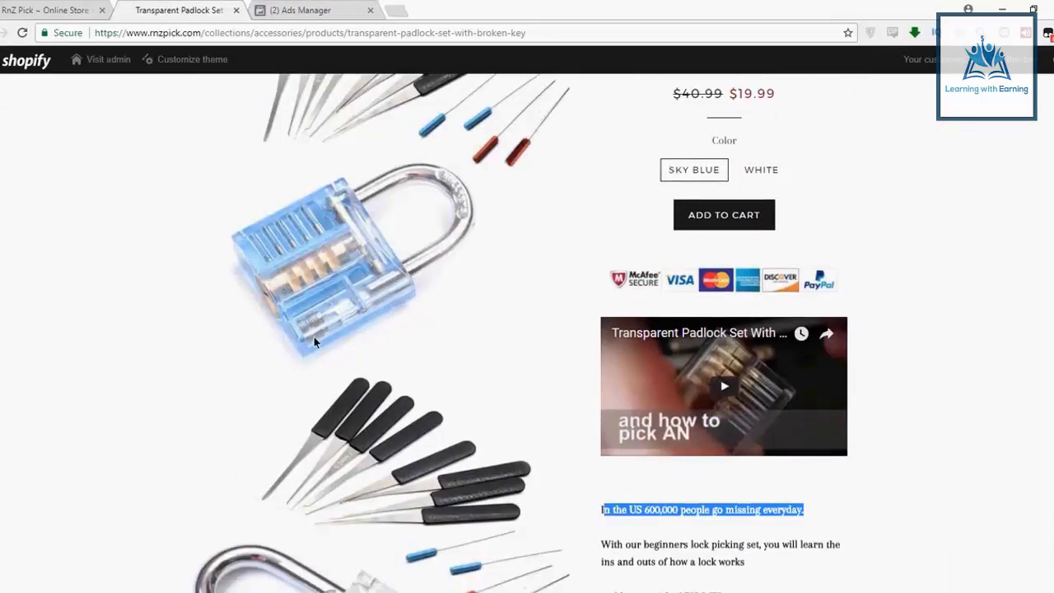
scroll(314, 338, up, 3)
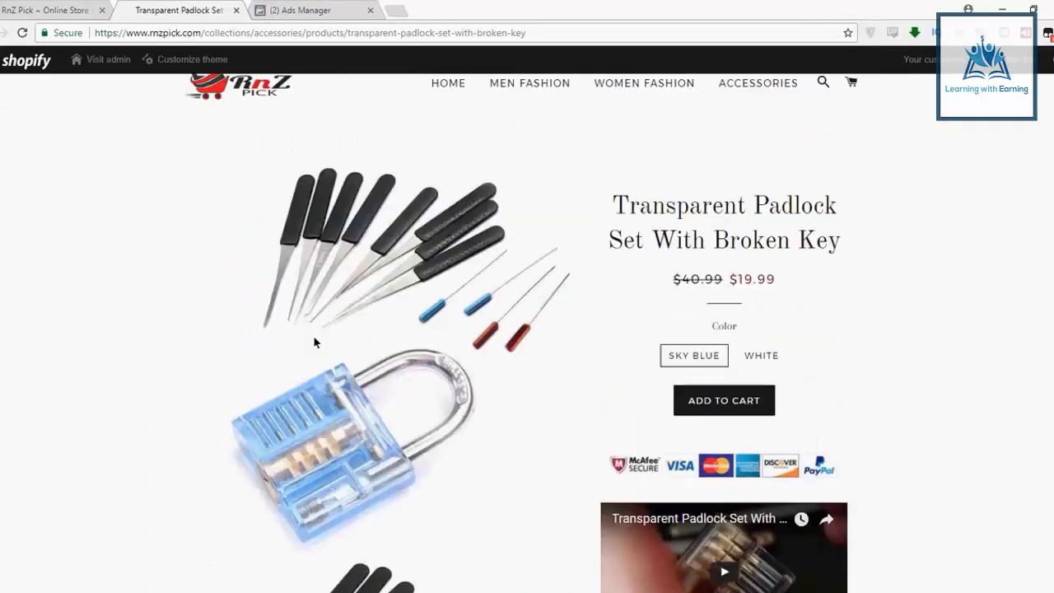
scroll(314, 341, up, 1)
Return to Ads Manager and compare the Gadget, Padlock and Coolest Gadgets interests across the three targeting groups
click(301, 8)
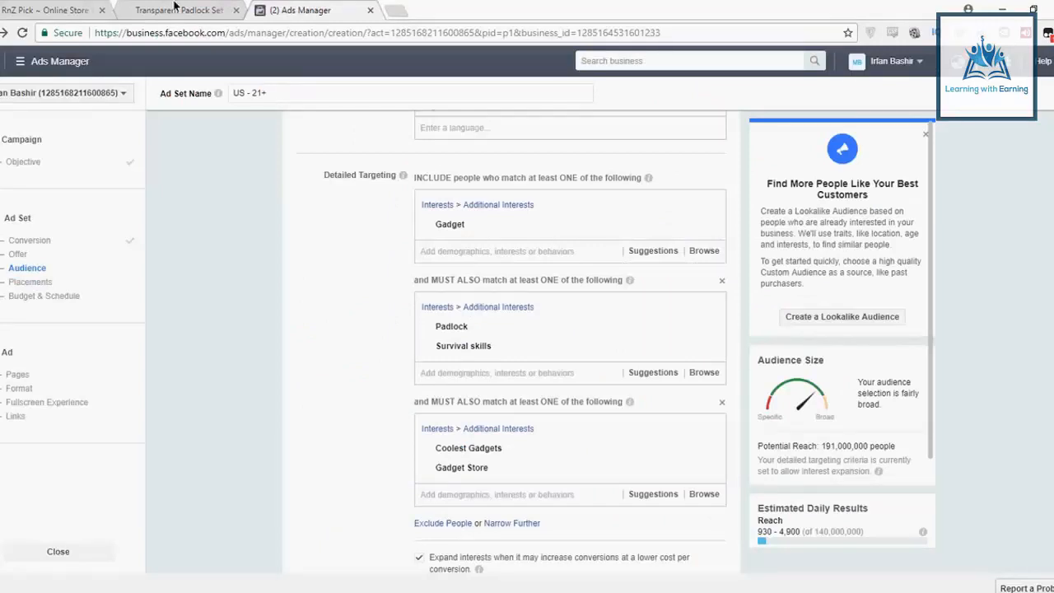
mouse_move(464, 347)
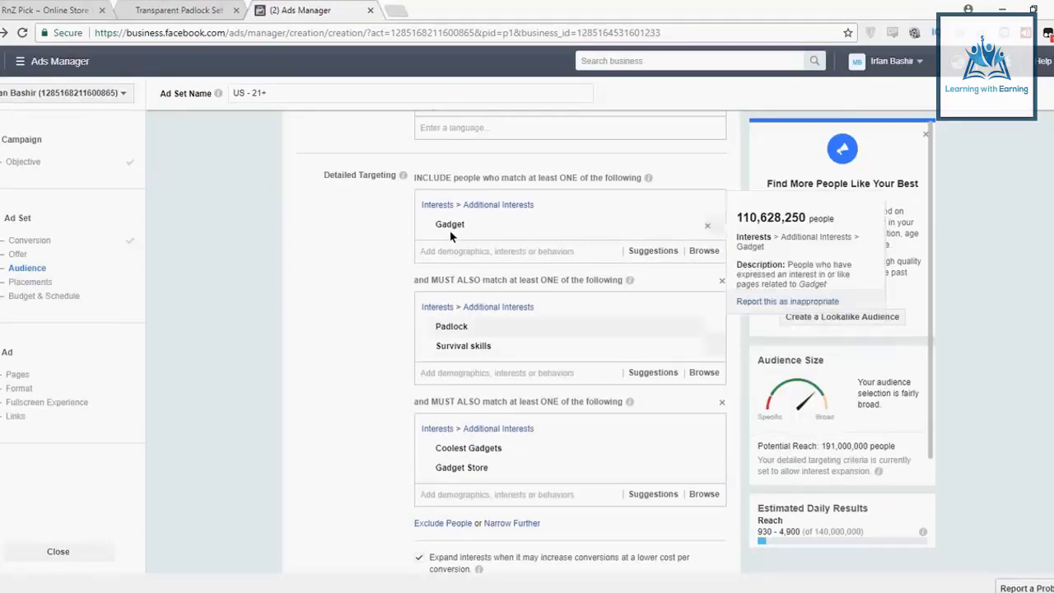
mouse_move(460, 327)
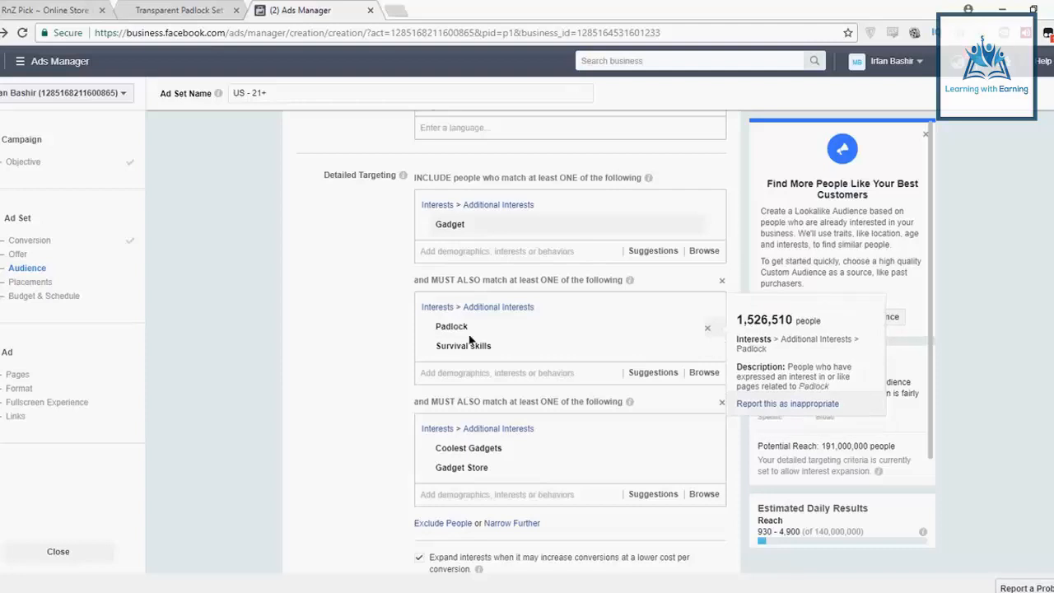
mouse_move(476, 452)
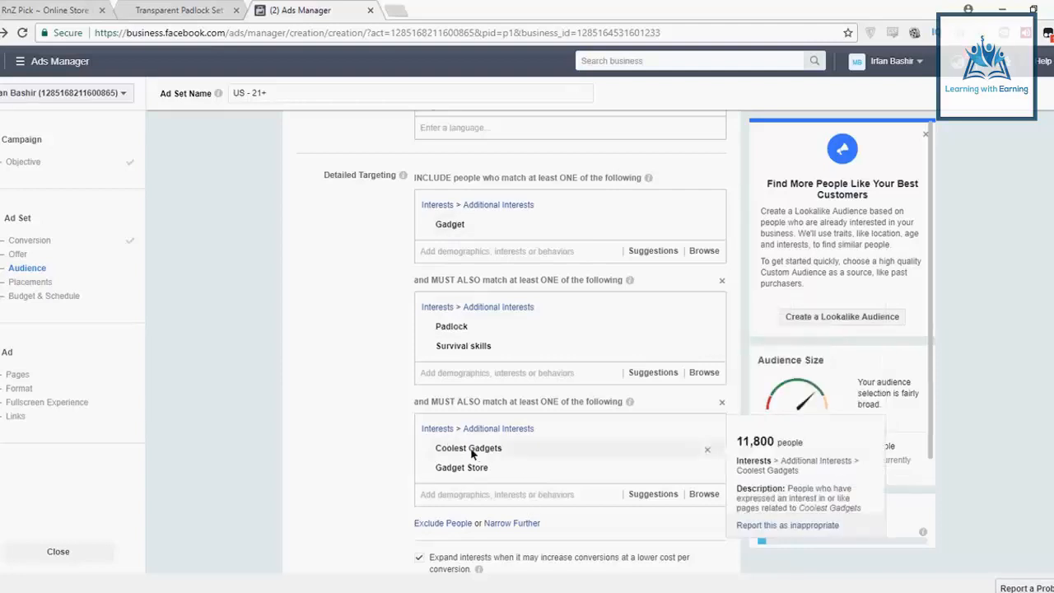
mouse_move(507, 479)
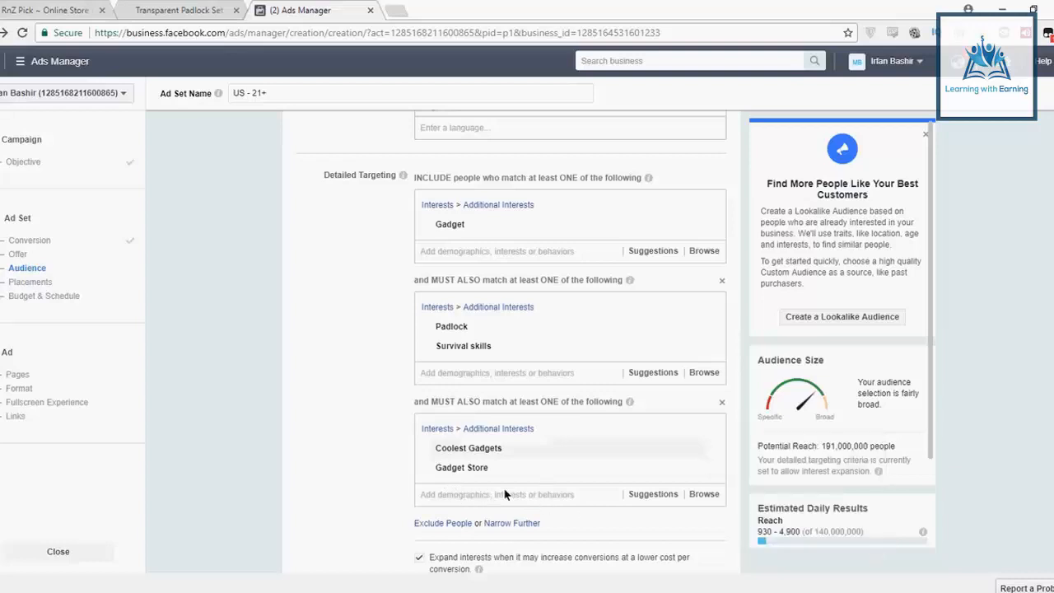
Open google.com in a new browser tab
click(392, 11)
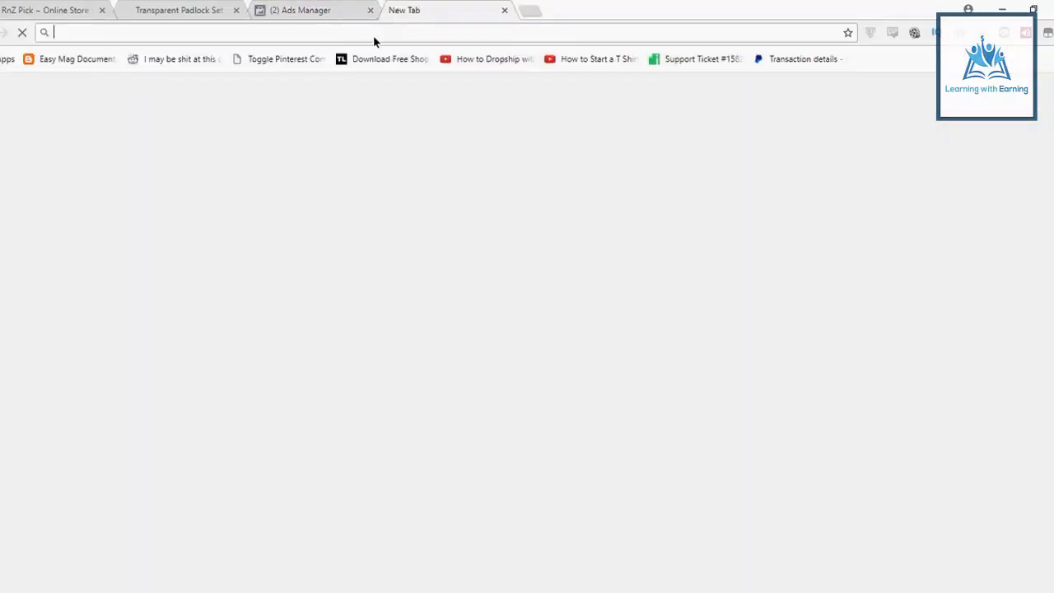
text(google.com)
key(Return)
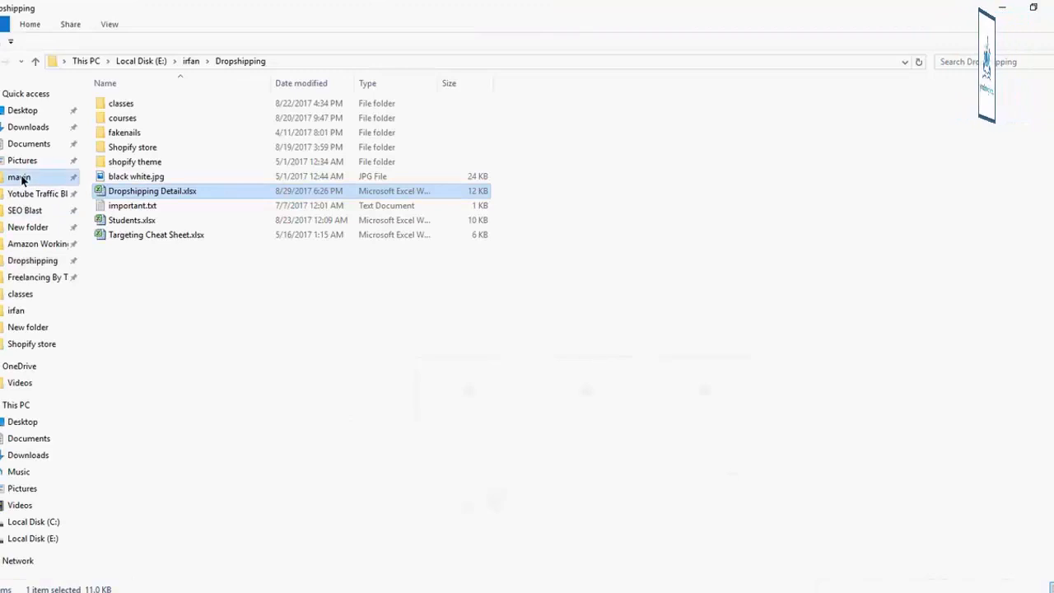
click(20, 177)
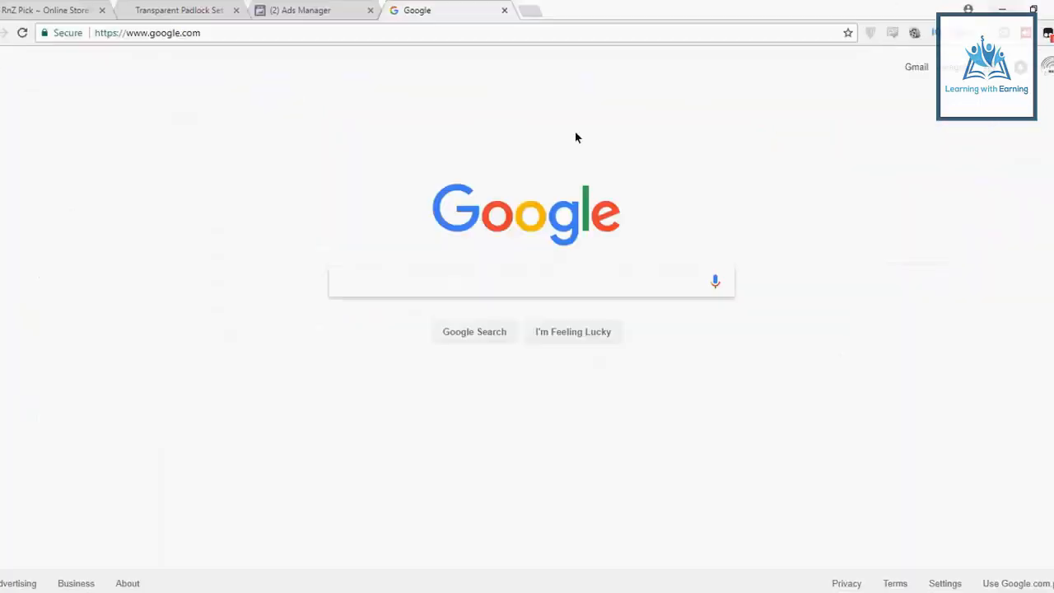
Search Google for "gadgets magazine"
click(391, 286)
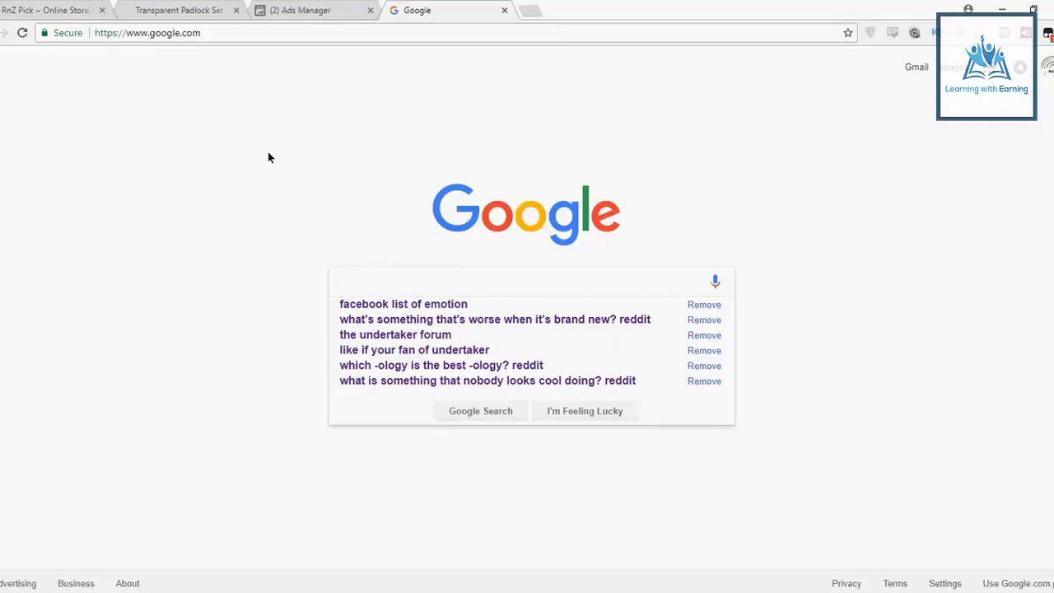
text(gadget)
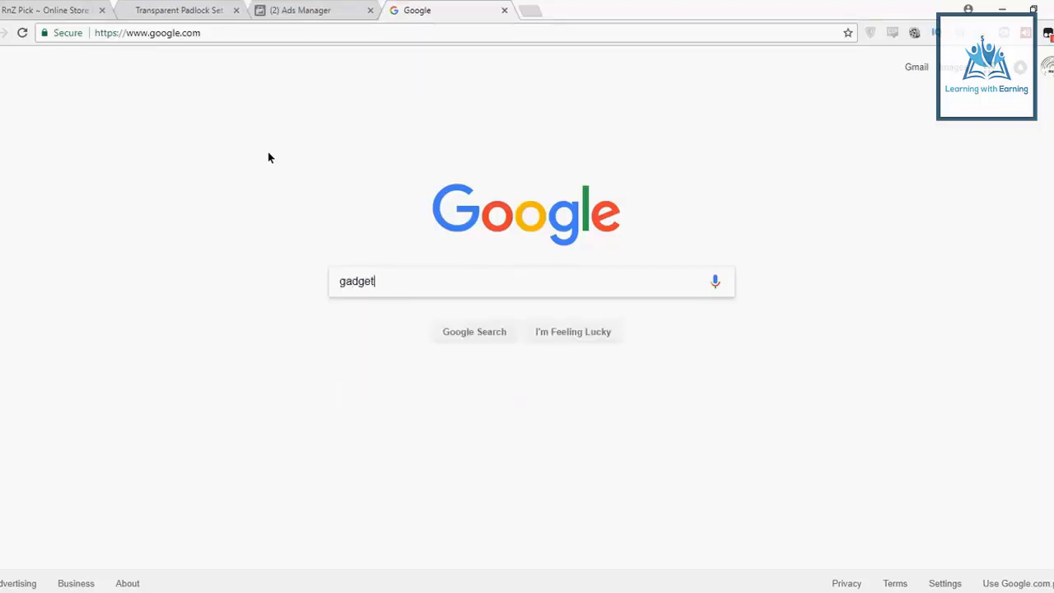
key(BackSpace)
text(s)
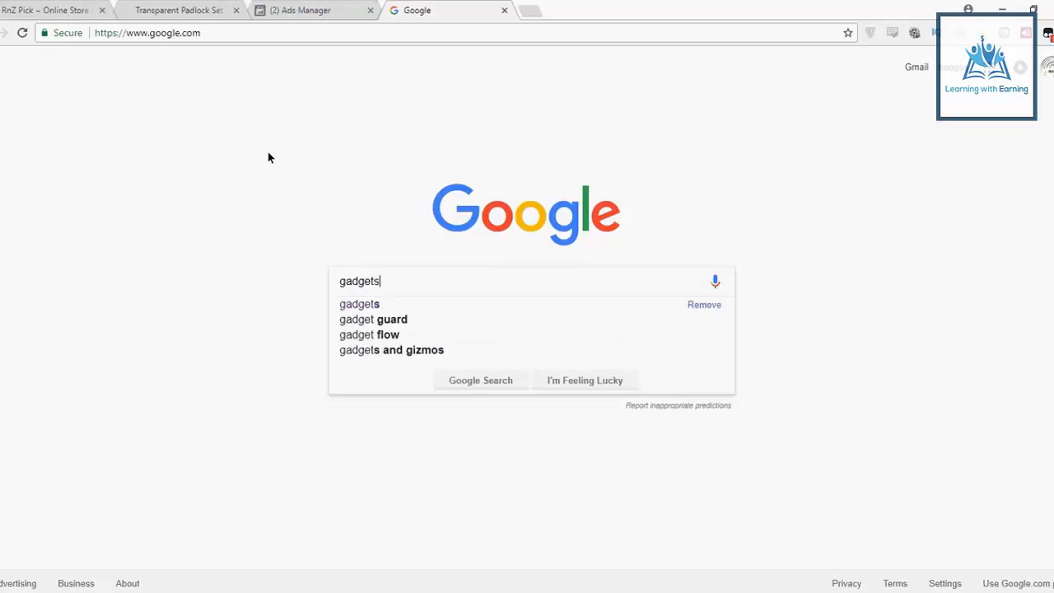
text( mag)
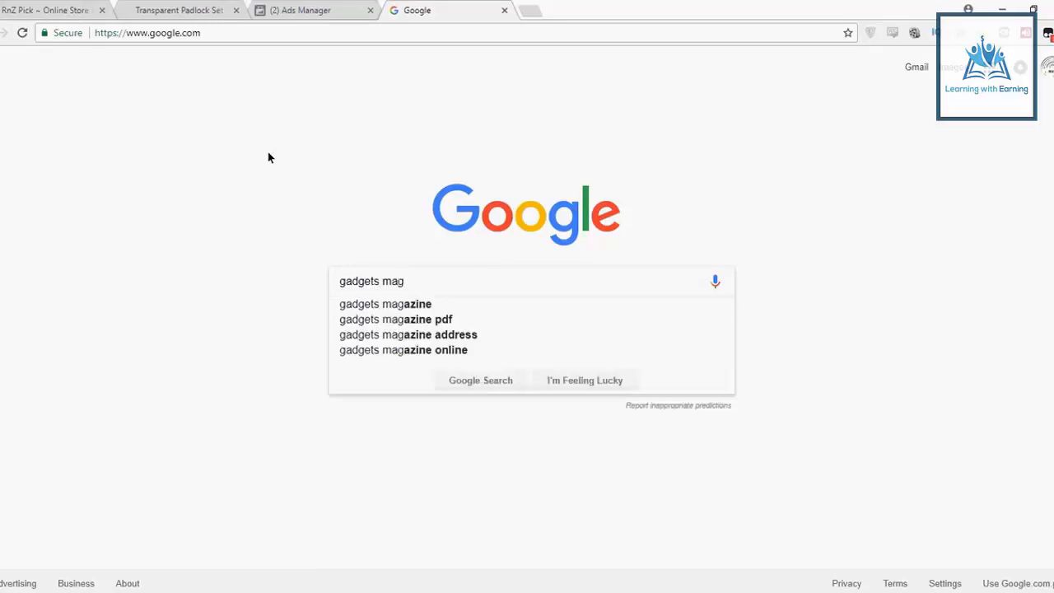
key(Down)
key(Return)
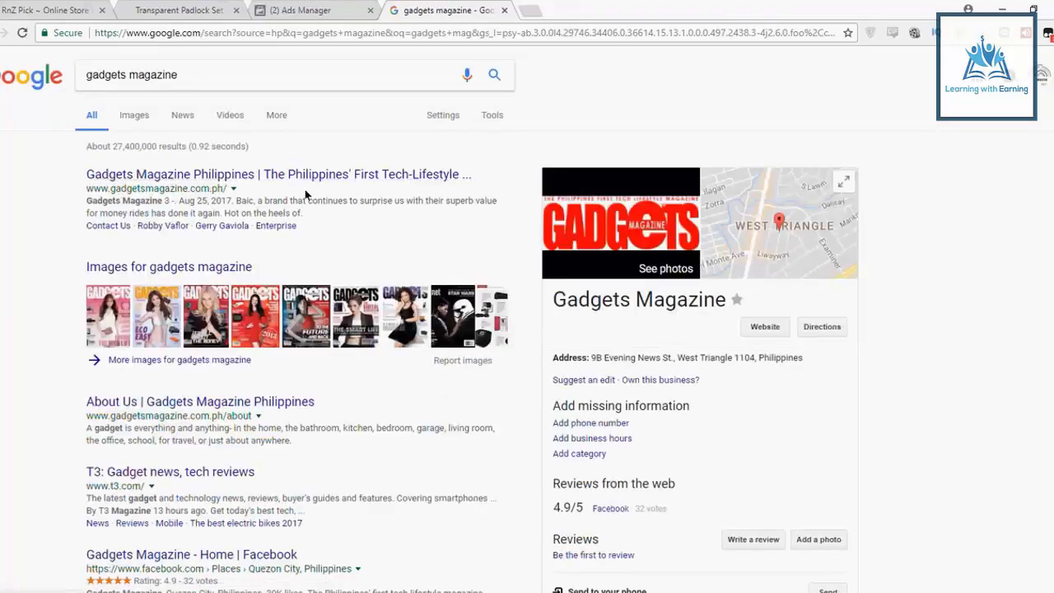
Look through the gadgets magazine search results for magazine names usable as targeting interests
scroll(299, 274, down, 1)
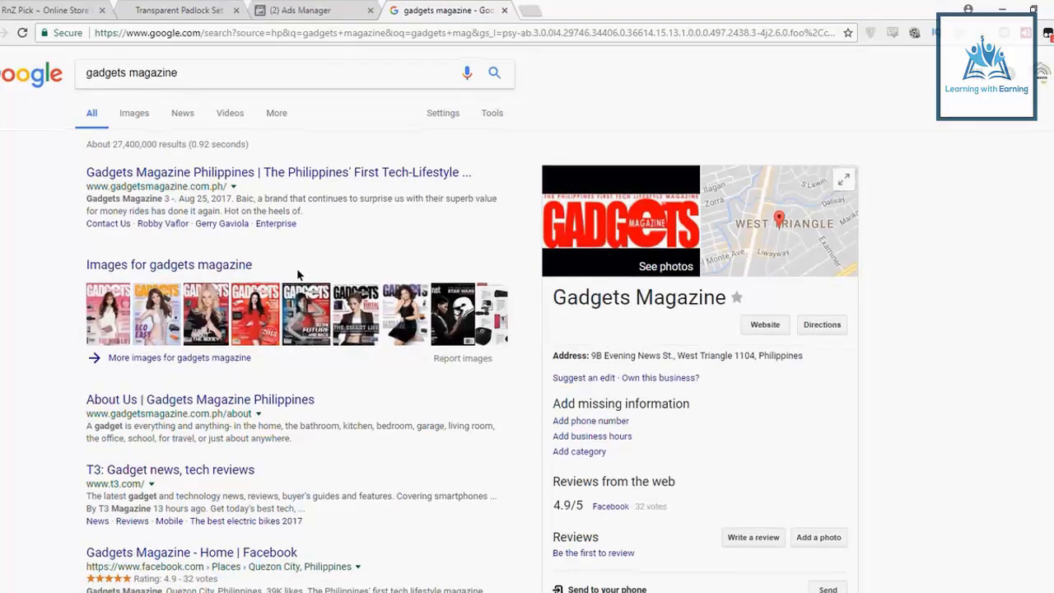
scroll(299, 274, down, 1)
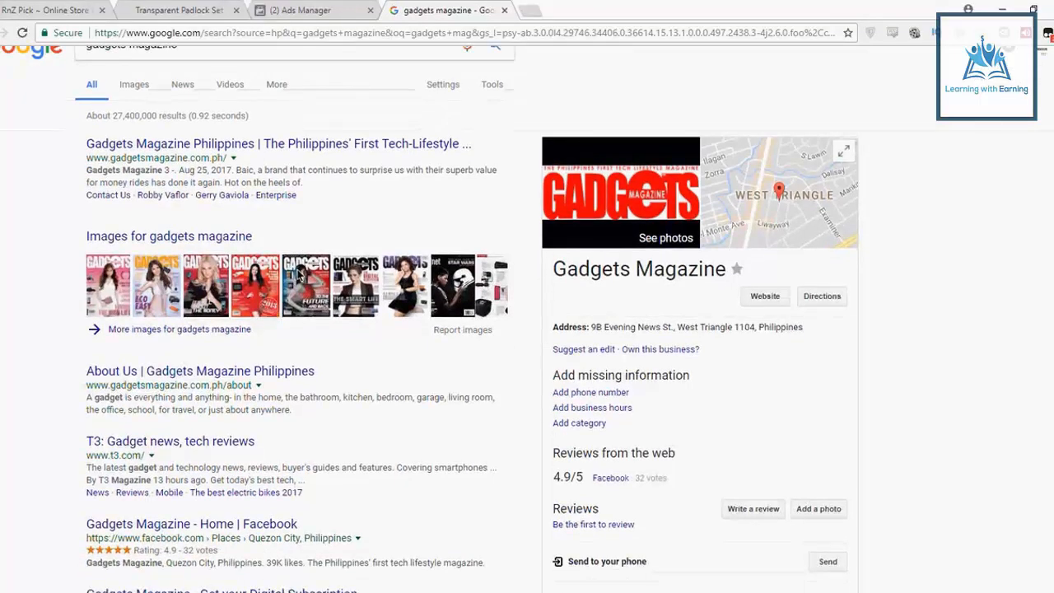
scroll(299, 274, down, 2)
scroll(298, 274, down, 2)
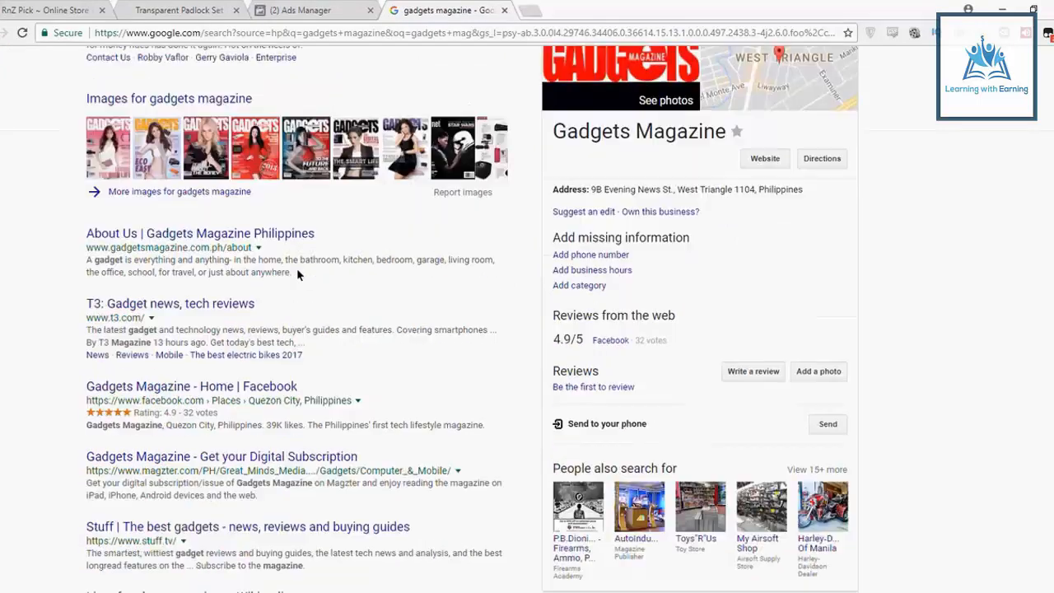
scroll(298, 275, down, 1)
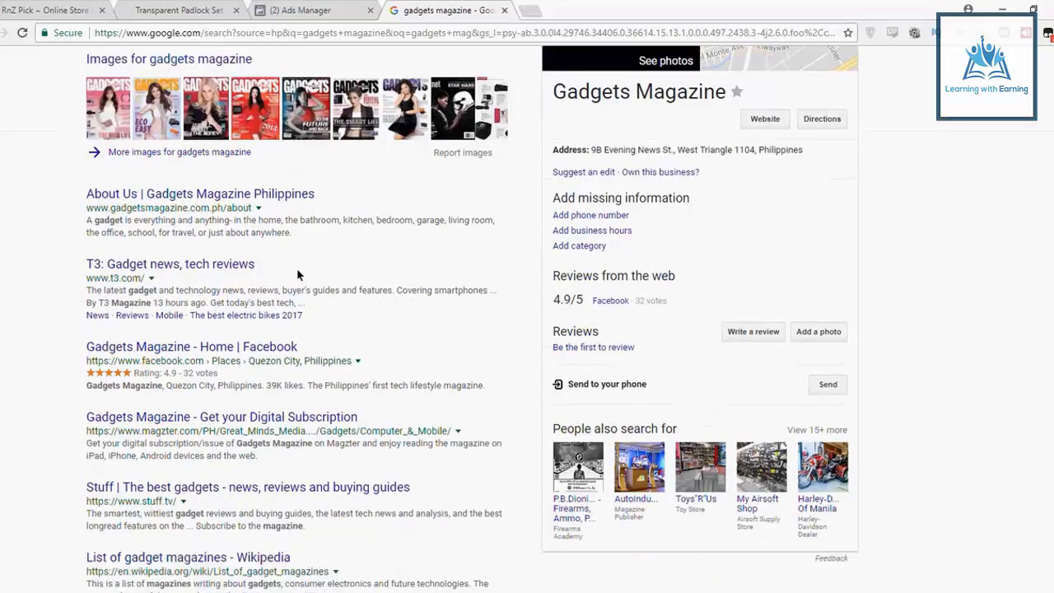
scroll(299, 274, down, 2)
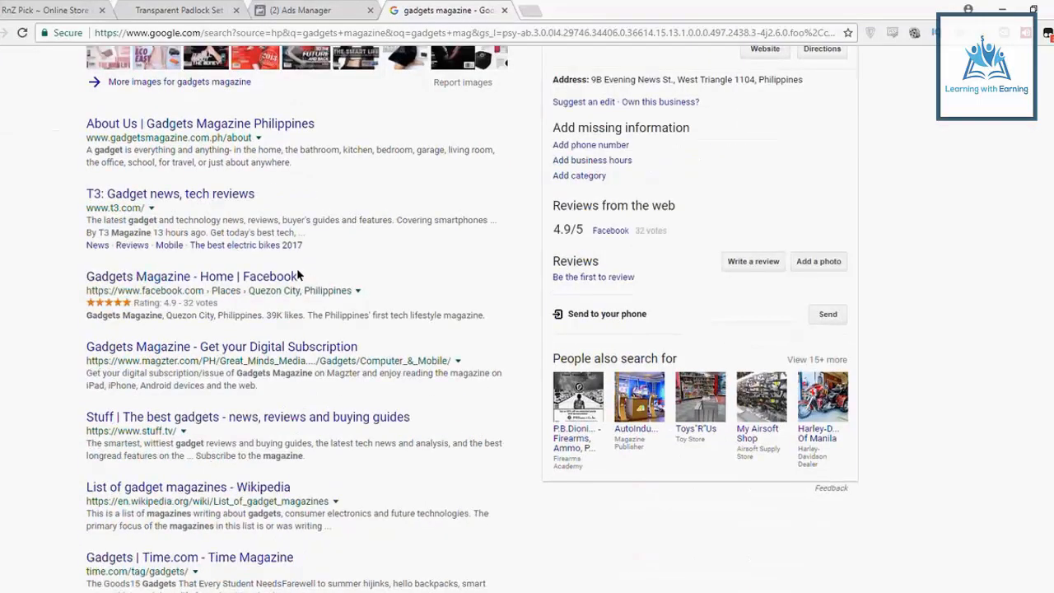
scroll(297, 274, up, 2)
Return to Ads Manager, search for "gadget mag" in the third targeting group's interests, and clear the search text
click(288, 10)
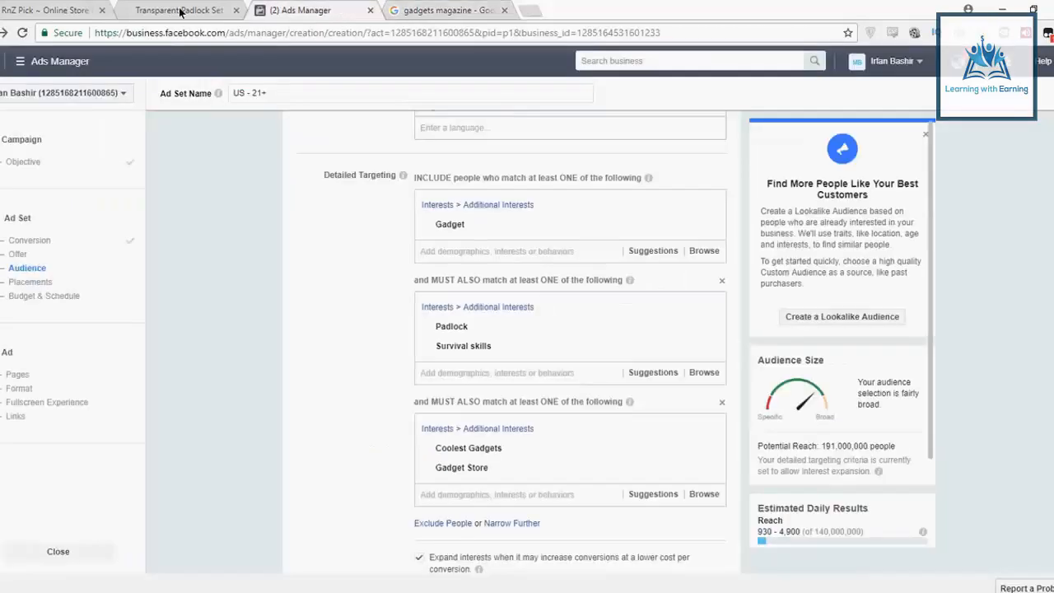
click(180, 12)
click(280, 10)
click(498, 494)
text(gadget)
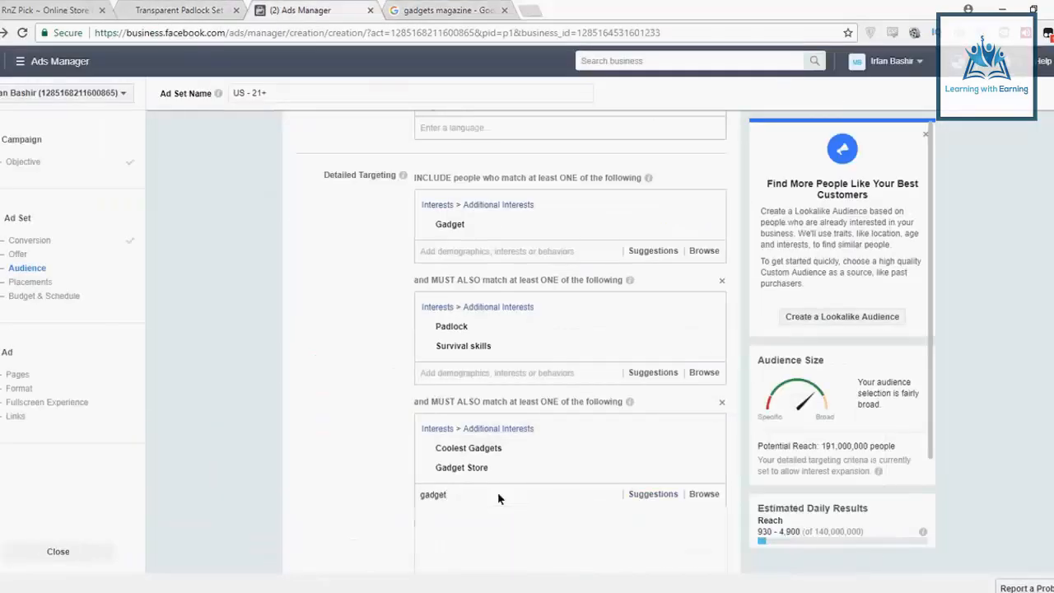
text( mag)
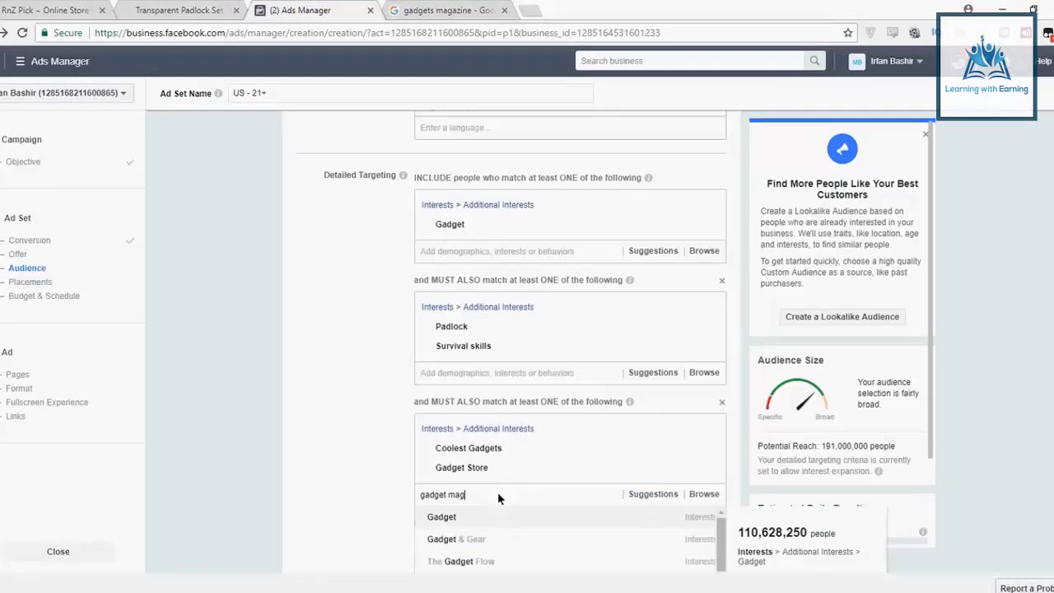
key(BackSpace)
key(BackSpace)
key(BackSpace)
key(BackSpace)
key(BackSpace)
key(BackSpace)
key(BackSpace)
key(BackSpace)
key(BackSpace)
key(BackSpace)
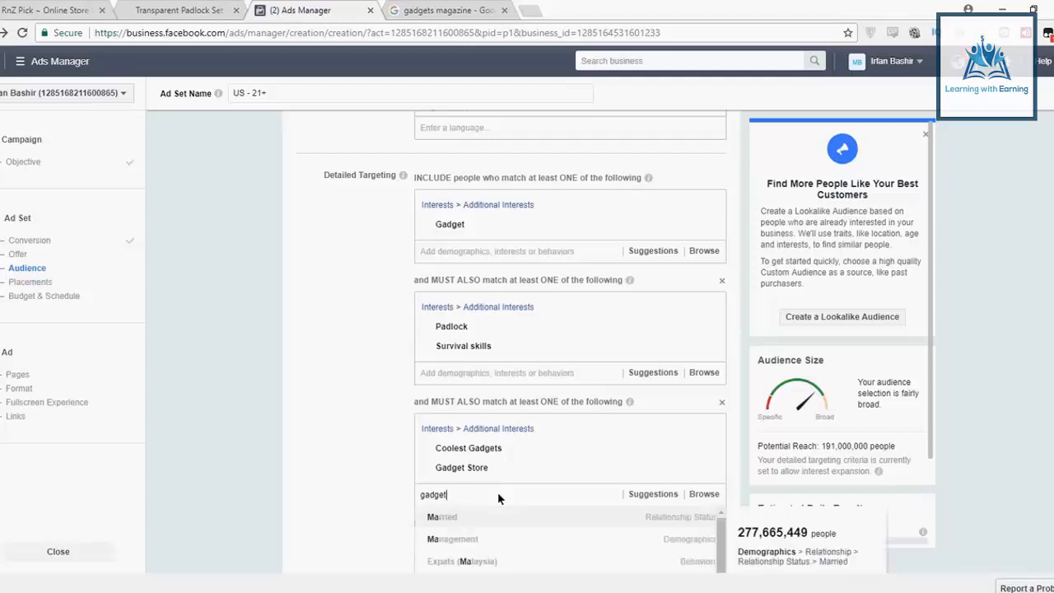
Switch back to the Google results and examine the gadget magazine sites and pages listed
click(420, 12)
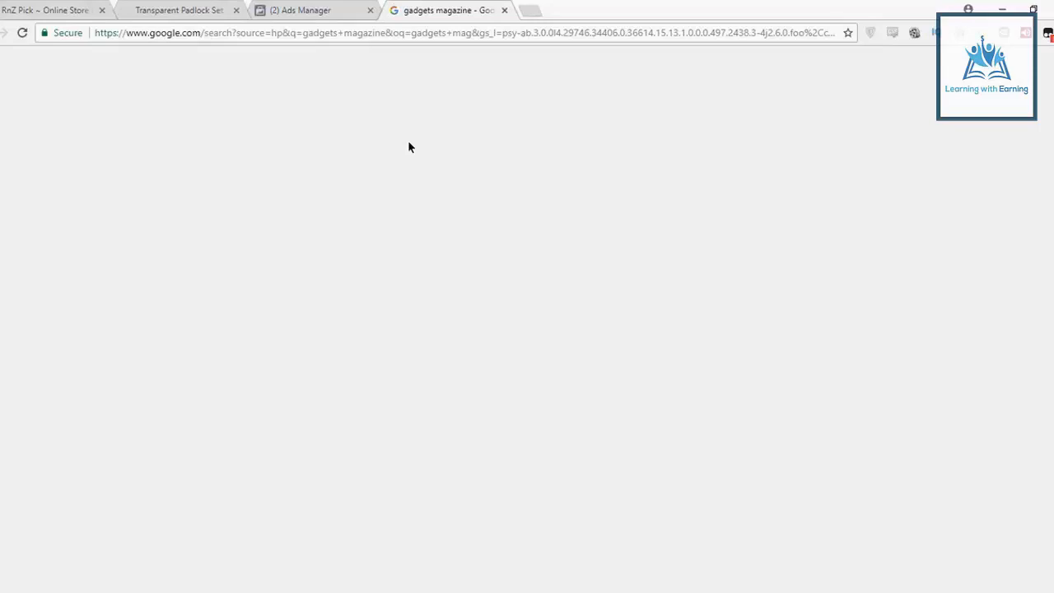
scroll(381, 278, down, 1)
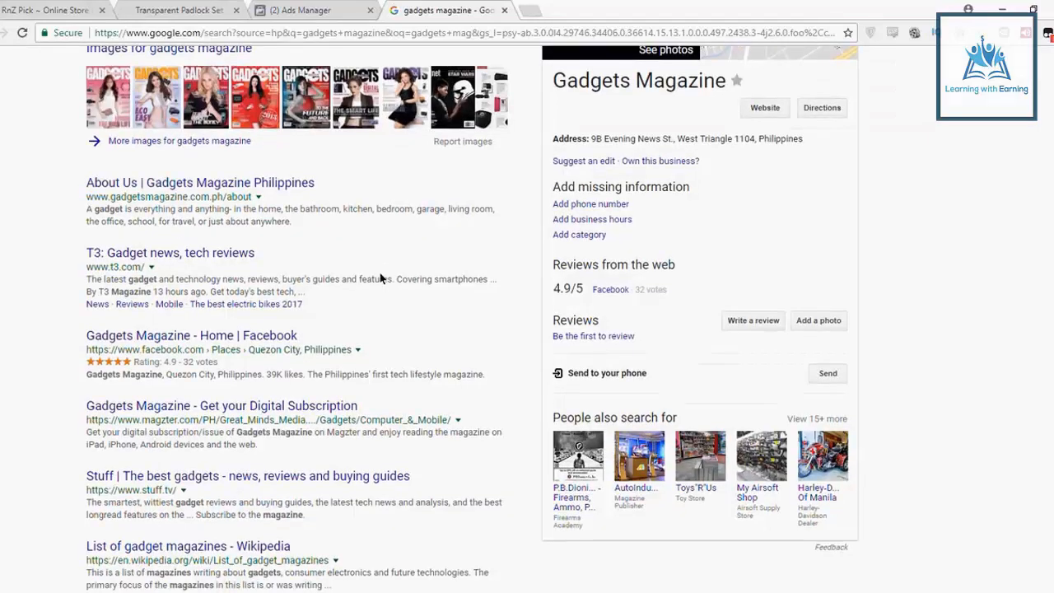
scroll(381, 279, down, 1)
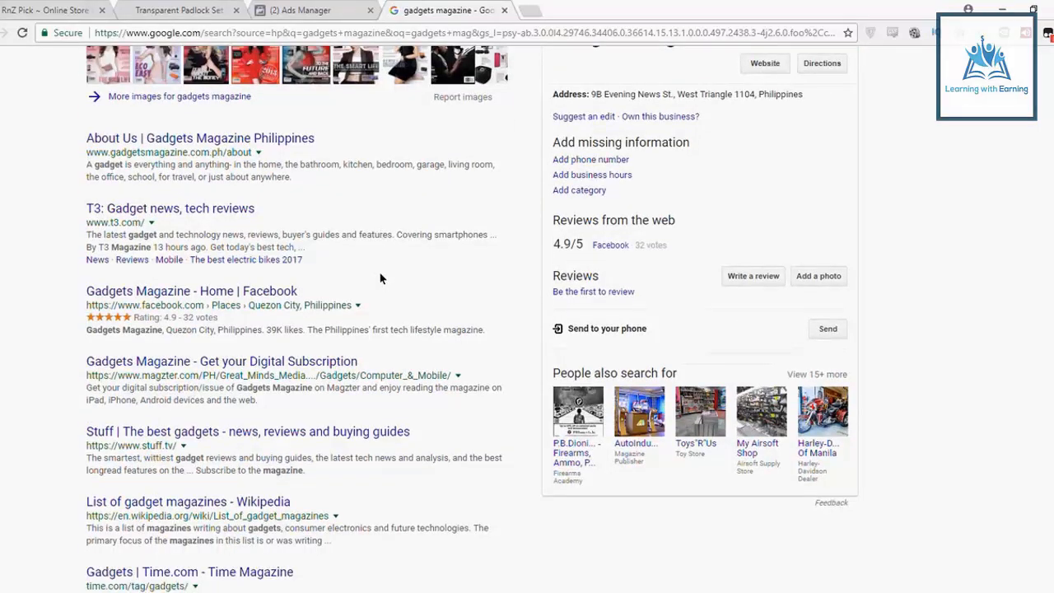
scroll(381, 278, down, 1)
scroll(381, 278, up, 1)
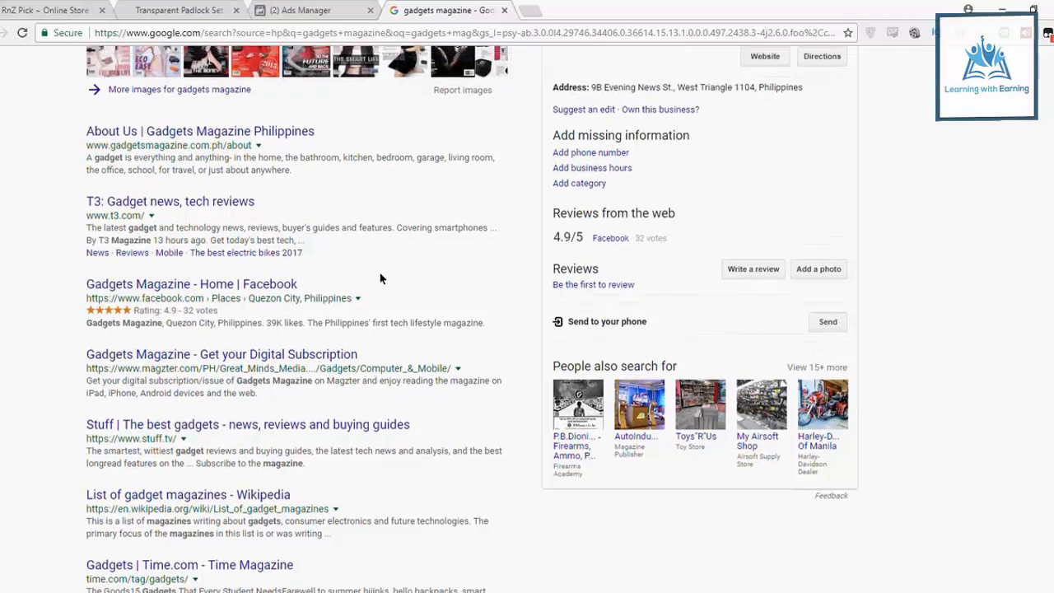
scroll(381, 278, up, 2)
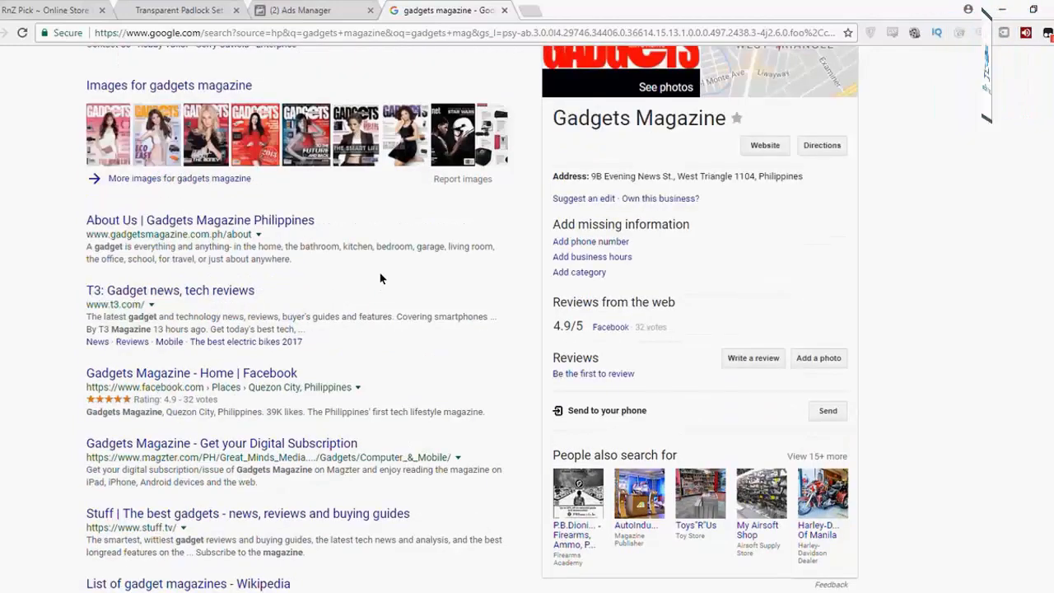
scroll(381, 278, up, 3)
Replace the Google query with "gadgets forum" and run the search
drag(181, 75, 86, 76)
text(gadgets forum)
key(Return)
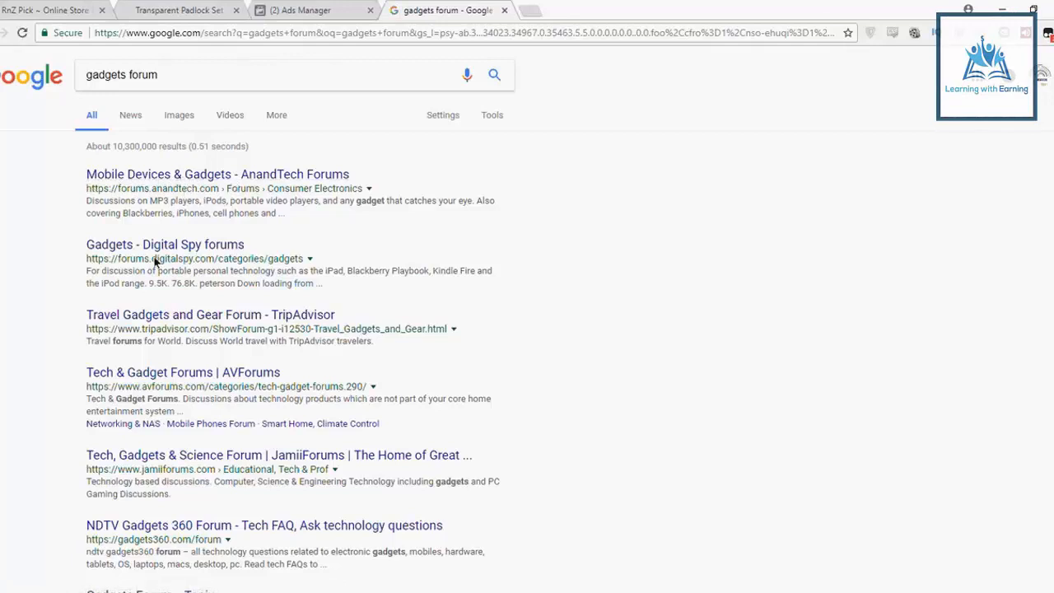
Return to Ads Manager, dismiss the third group's interest suggestions, and review the detailed targeting groups
click(290, 11)
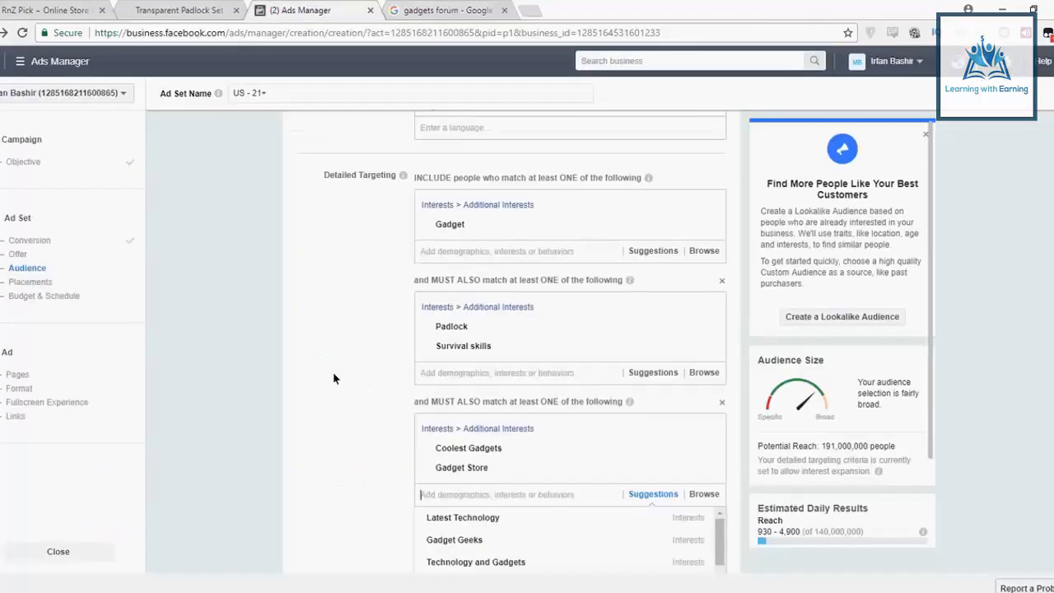
scroll(334, 379, down, 3)
scroll(334, 378, up, 1)
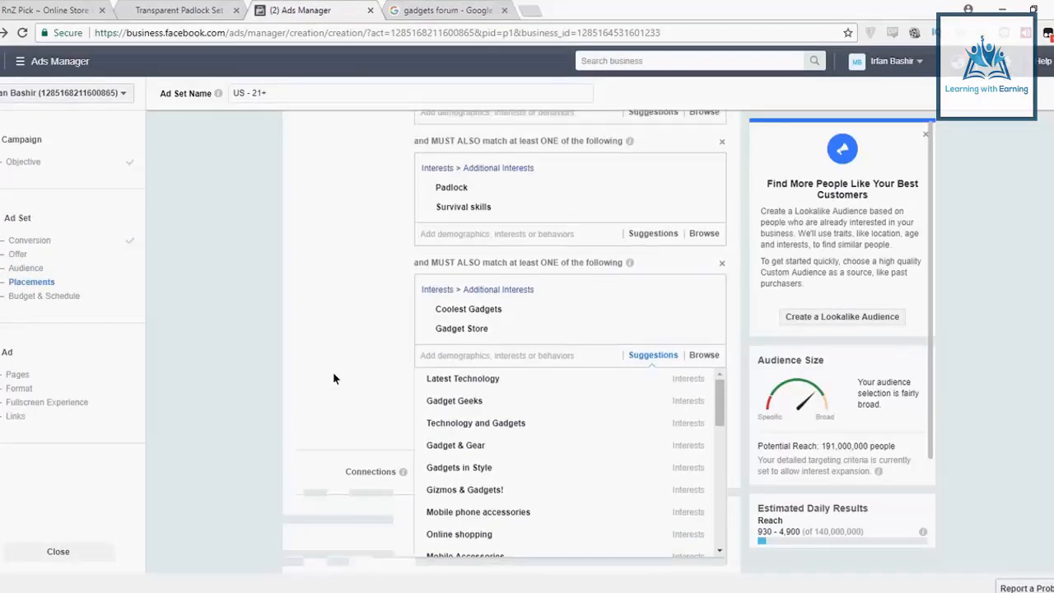
scroll(331, 341, down, 2)
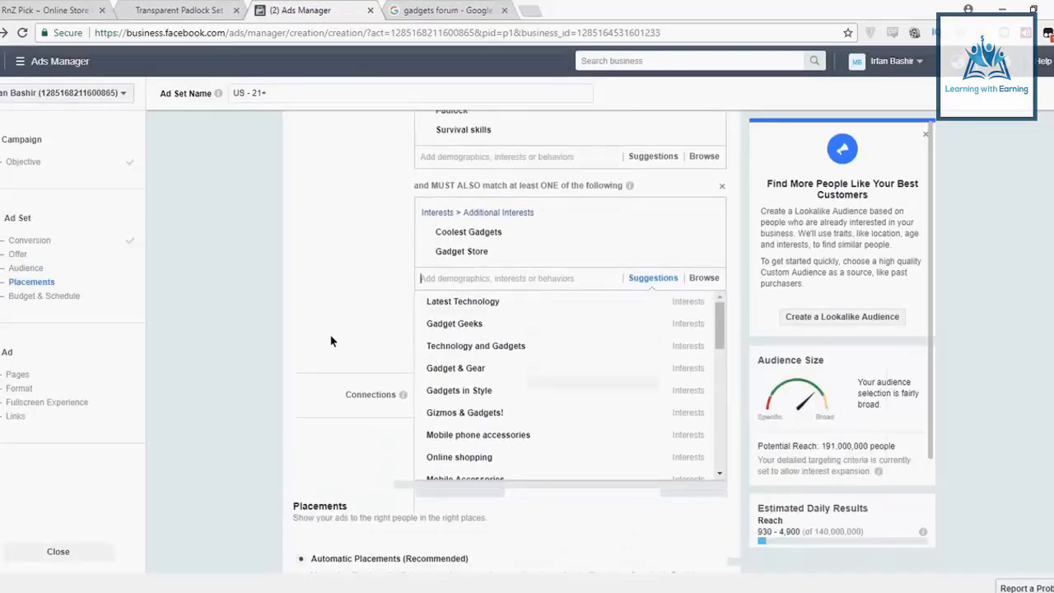
click(323, 259)
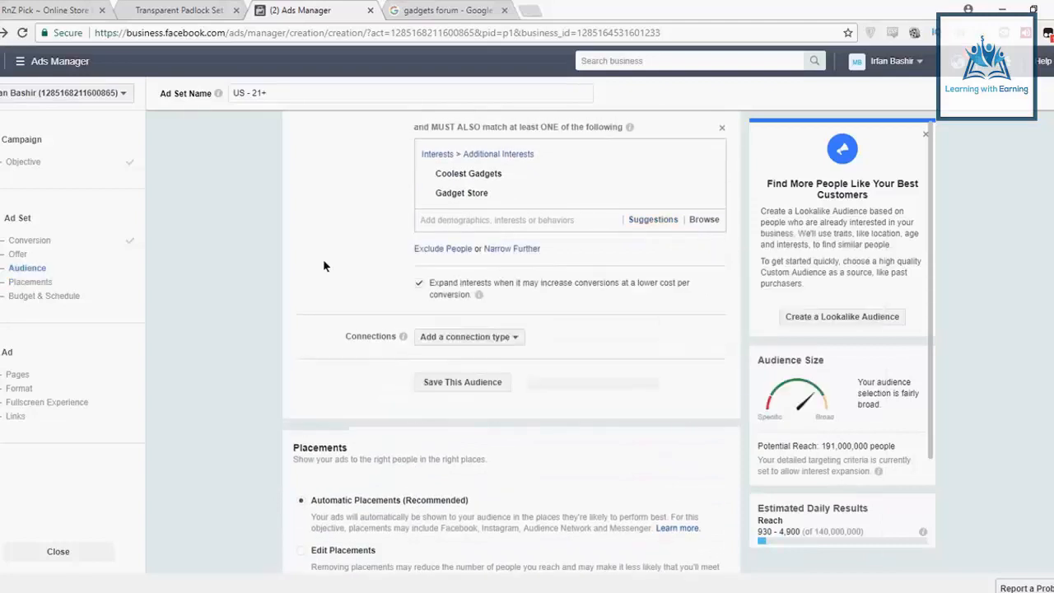
scroll(323, 259, up, 2)
scroll(323, 266, up, 3)
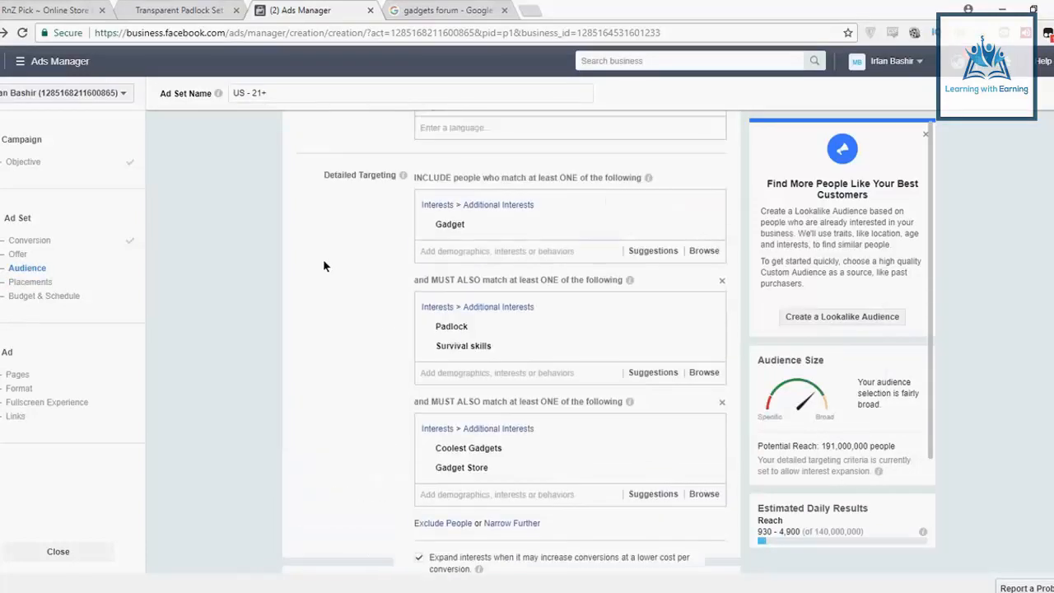
scroll(512, 506, down, 2)
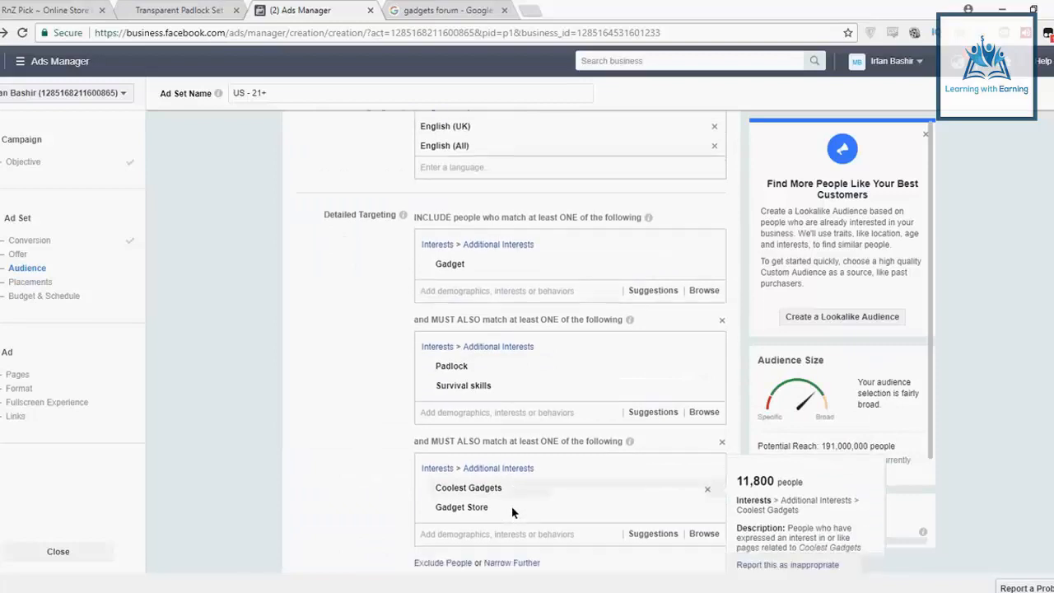
Add the Online shopping interest to the second targeting group, alongside Padlock and Survival skills
click(489, 302)
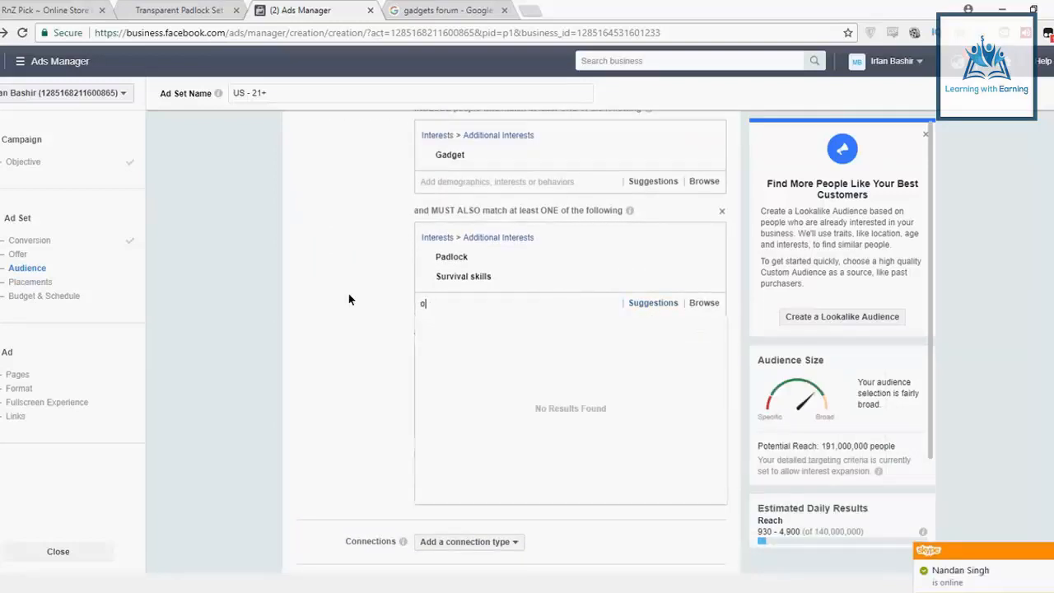
text(online)
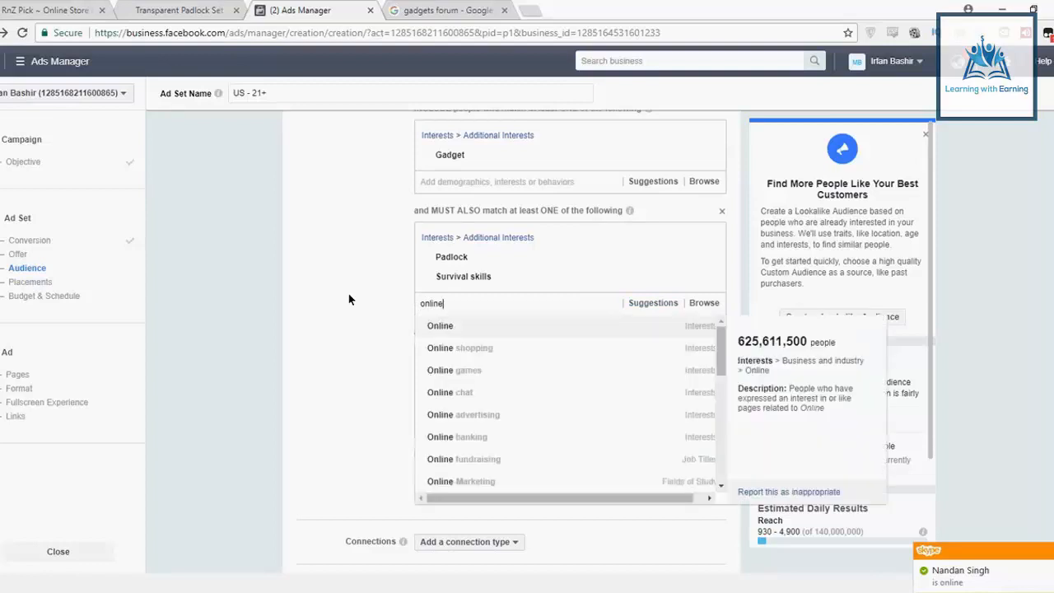
key(Down)
key(Return)
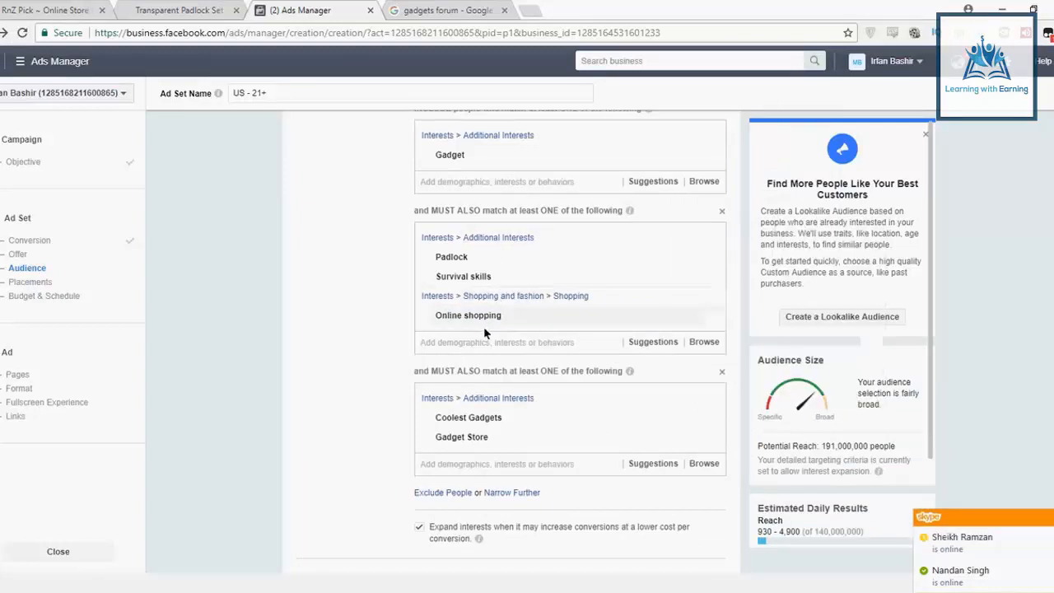
Review the three targeting groups, checking the details of the Gadget, Survival skills and Online shopping interests
scroll(359, 355, up, 1)
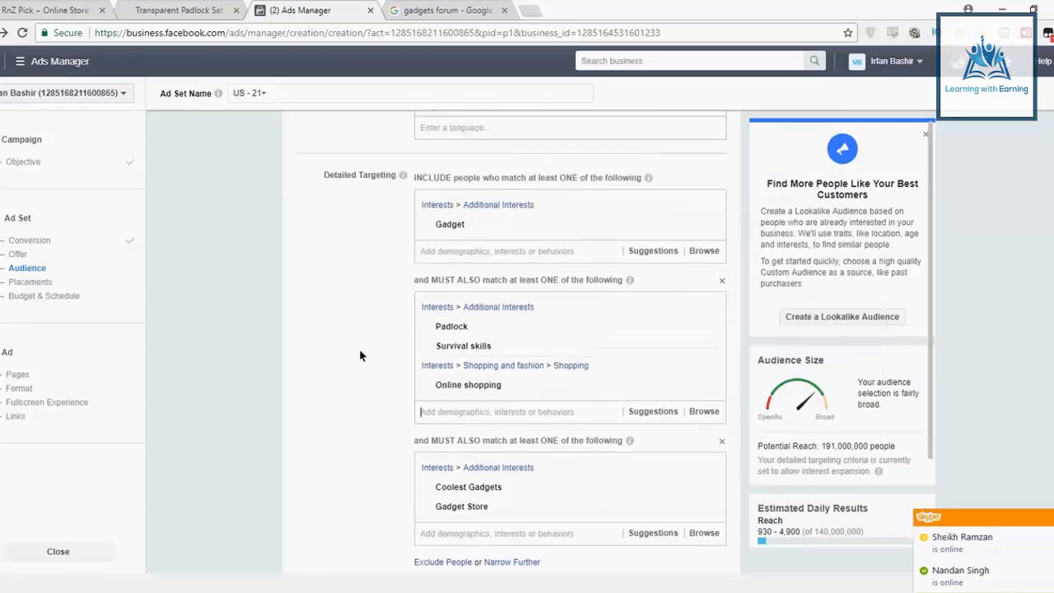
mouse_move(466, 235)
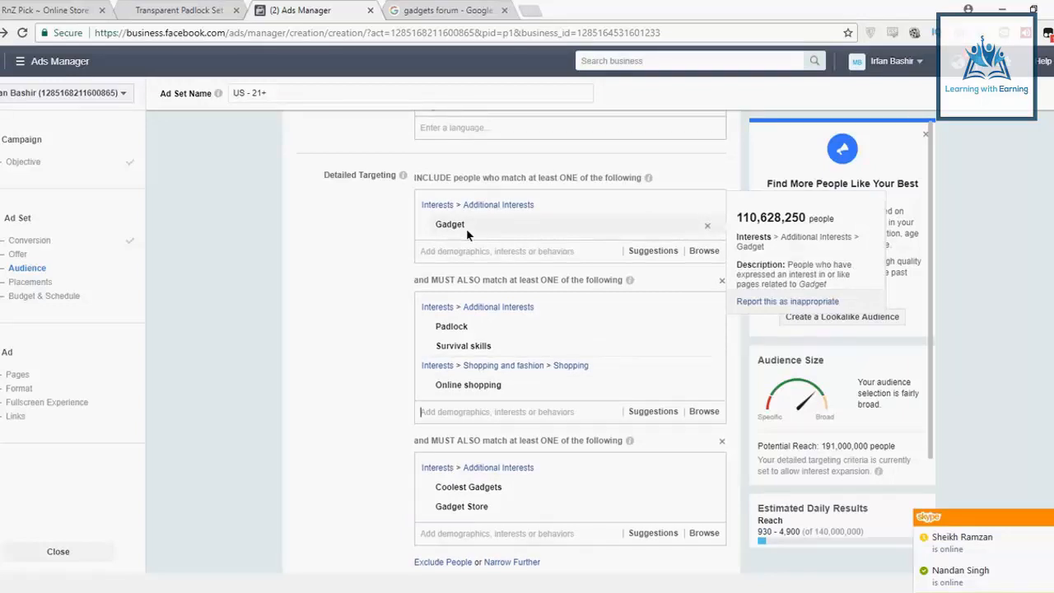
scroll(367, 402, down, 2)
scroll(367, 402, down, 2)
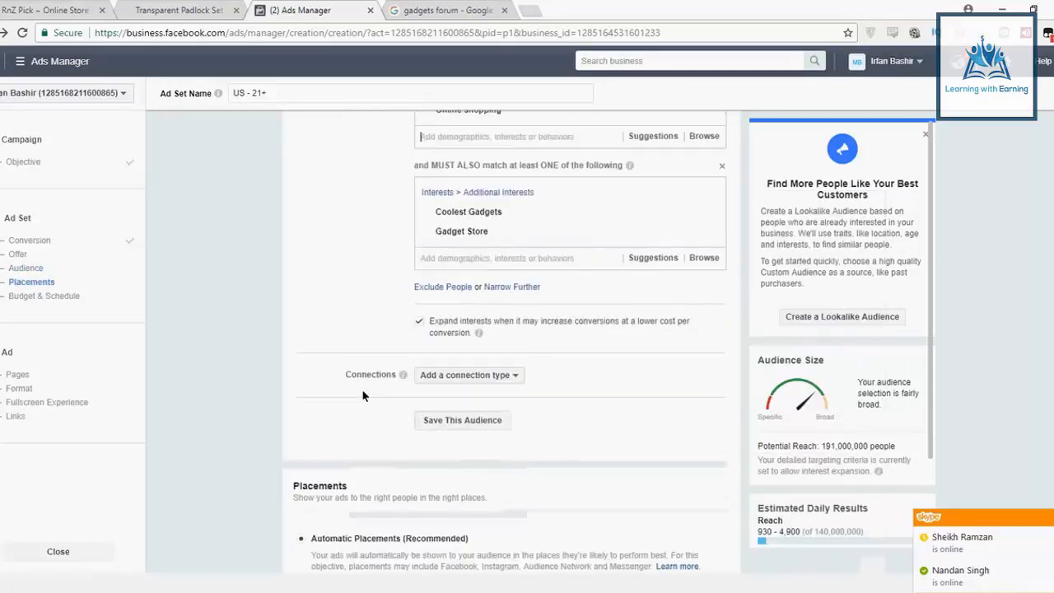
scroll(360, 383, up, 4)
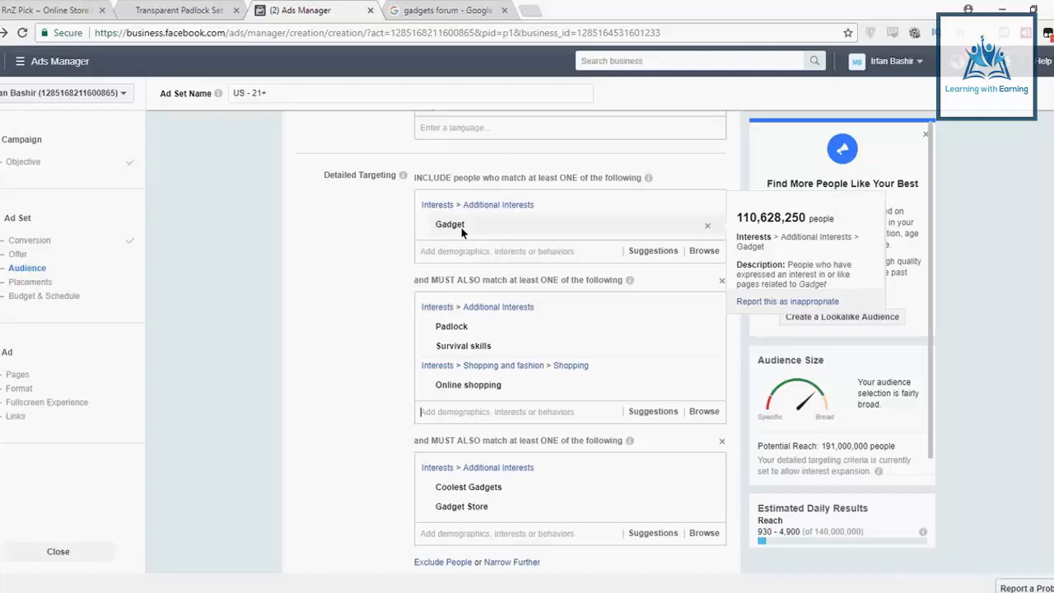
mouse_move(461, 347)
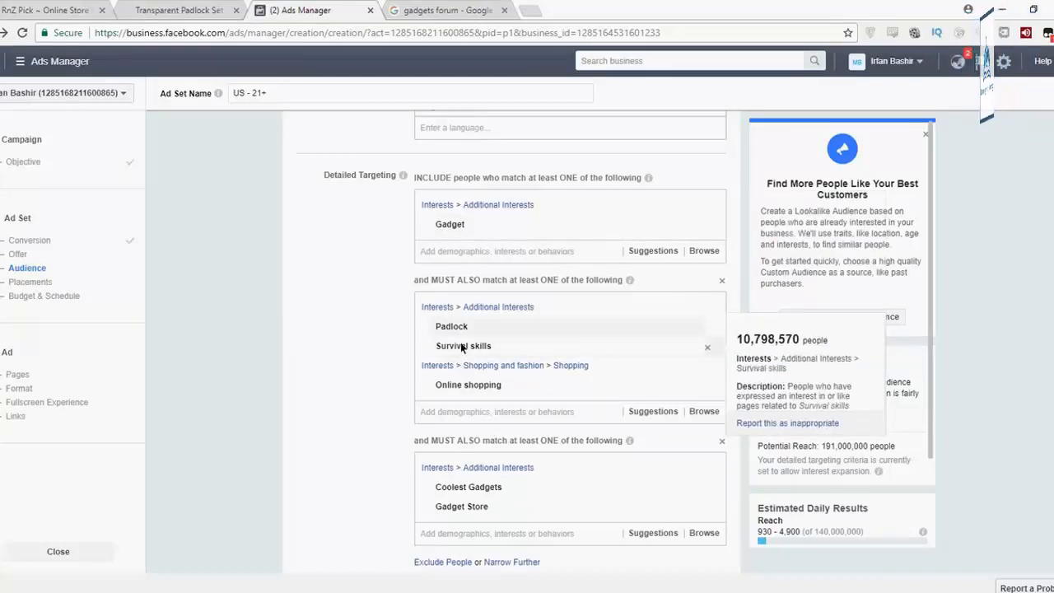
mouse_move(465, 387)
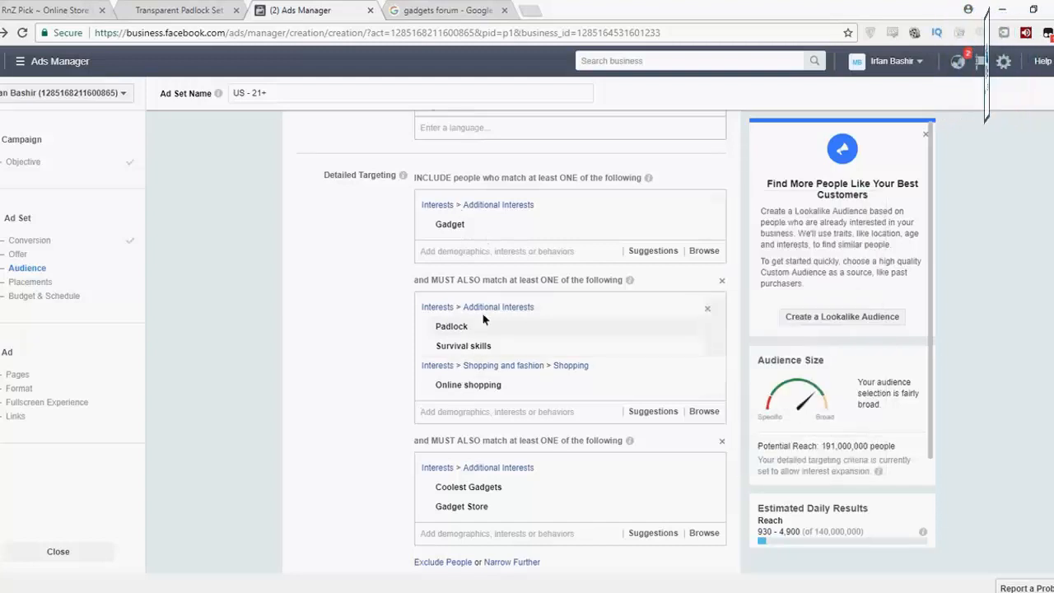
Review the three detailed targeting groups, comparing the Padlock group with the Coolest Gadgets and Gadget Store interests and checking the interest details
mouse_move(492, 502)
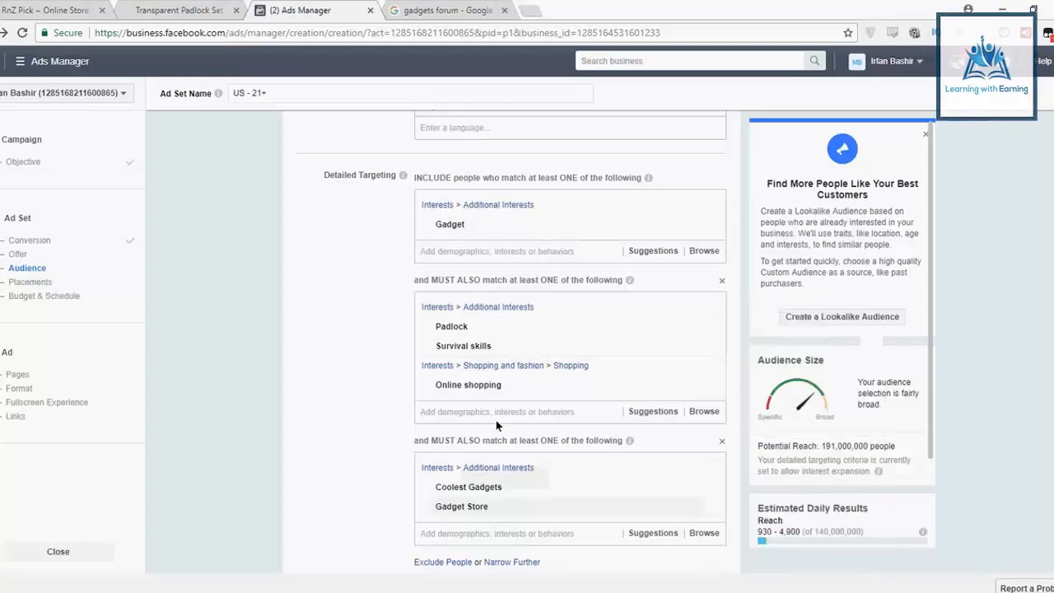
click(531, 412)
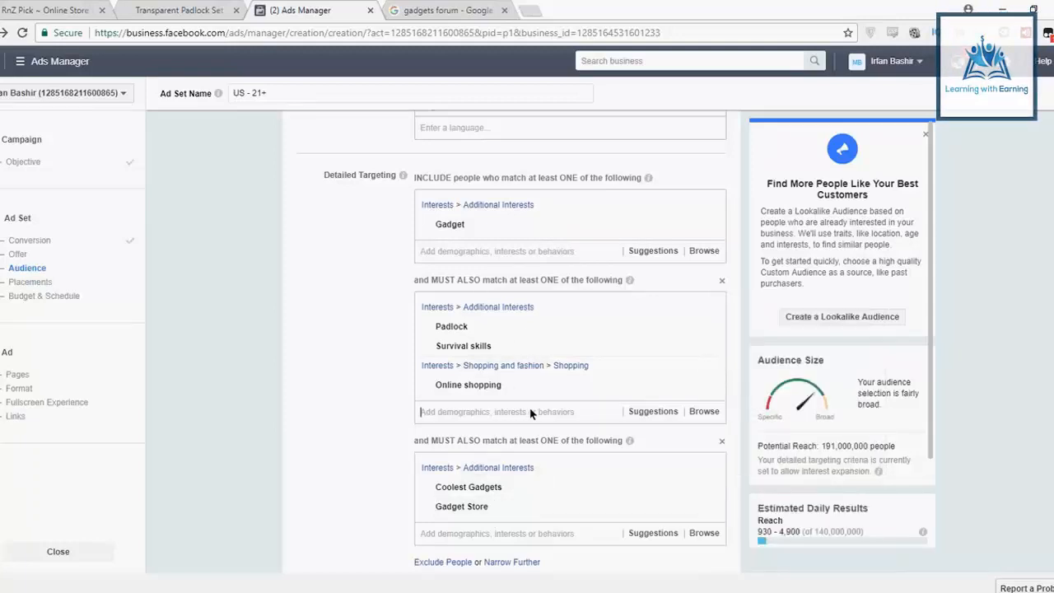
mouse_move(558, 352)
scroll(490, 443, down, 2)
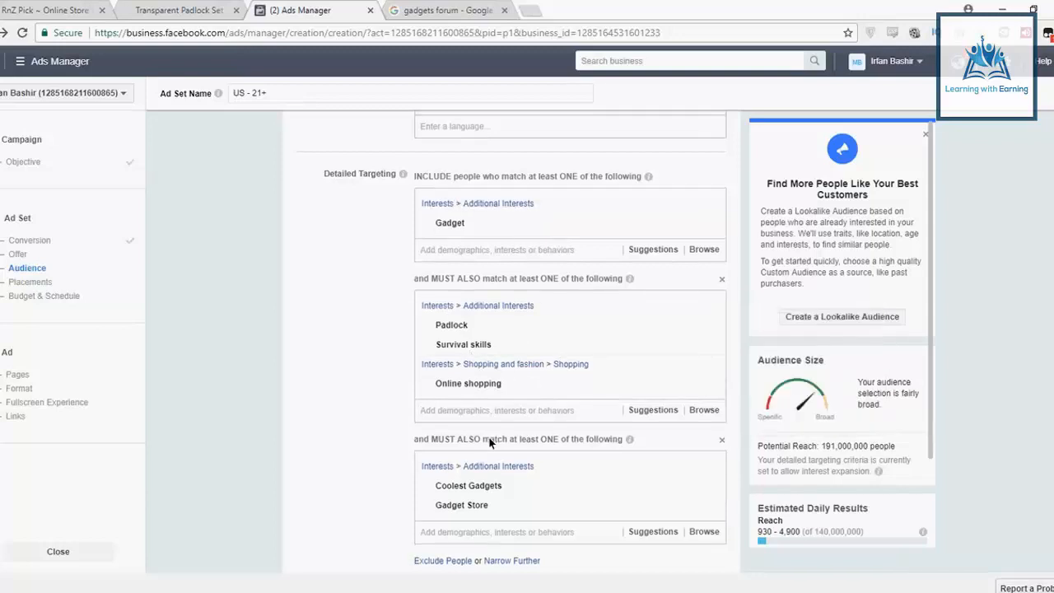
scroll(489, 444, up, 1)
scroll(489, 443, up, 3)
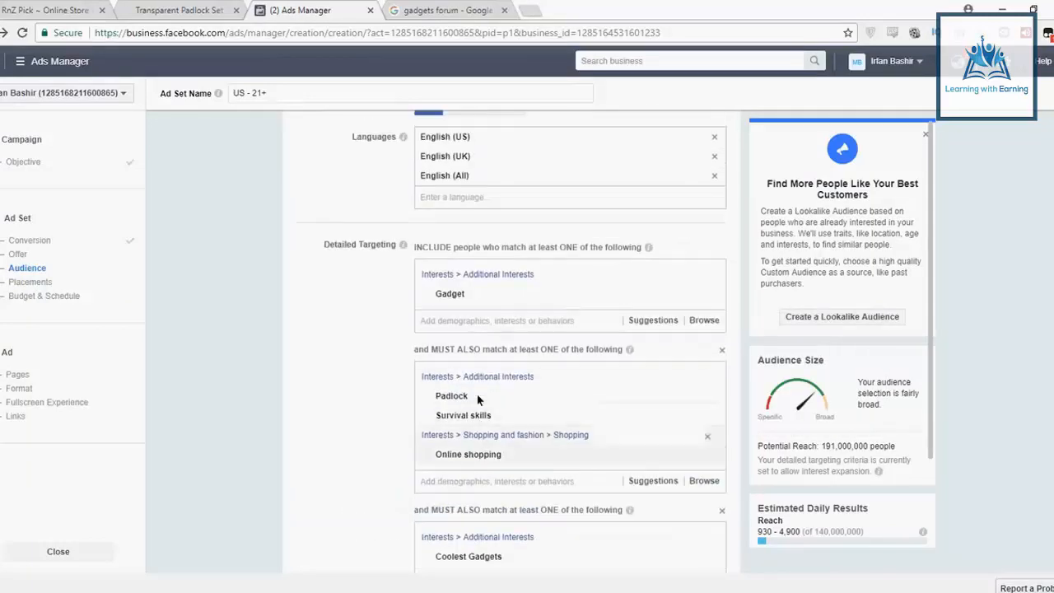
scroll(420, 383, down, 4)
scroll(420, 383, down, 2)
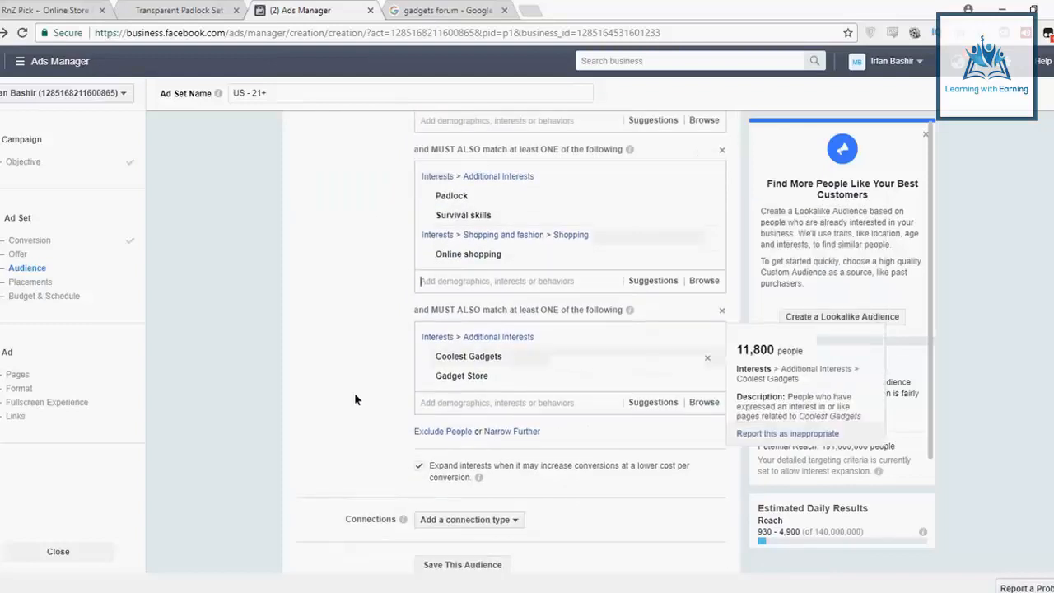
scroll(482, 321, up, 5)
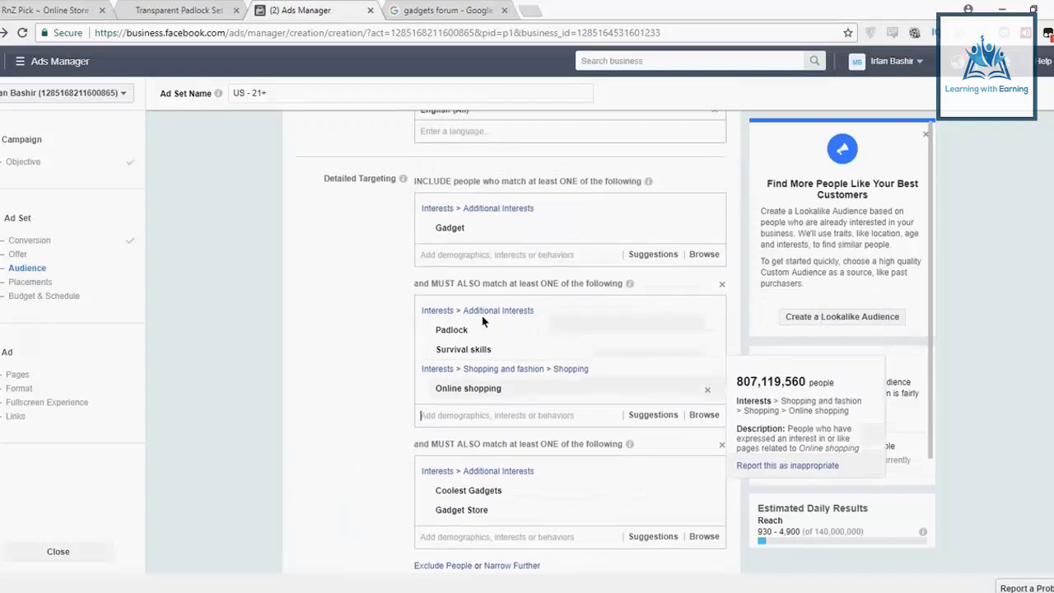
scroll(482, 321, up, 3)
scroll(482, 321, down, 2)
scroll(482, 320, down, 2)
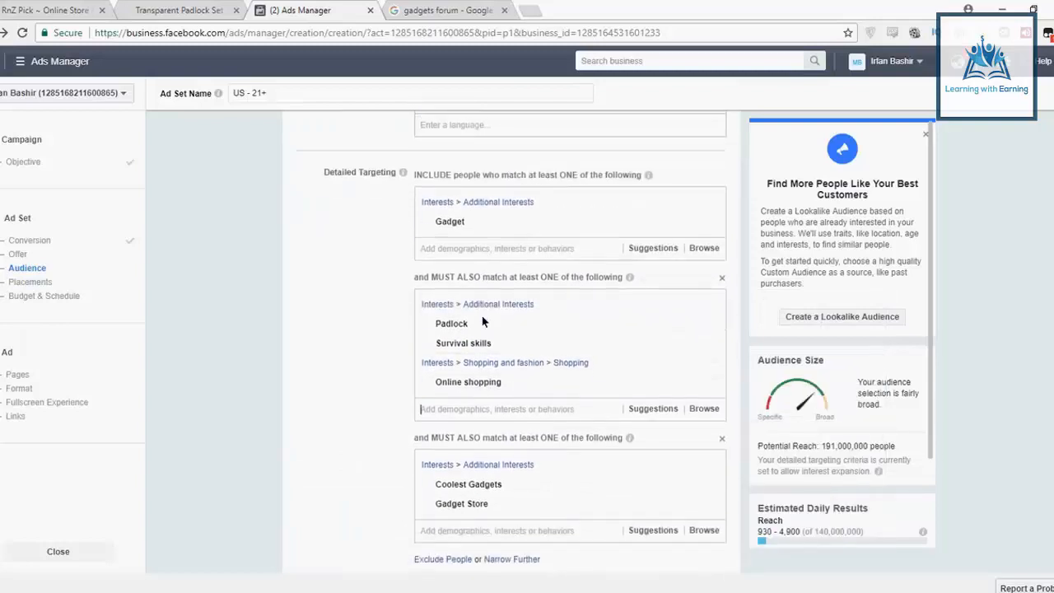
mouse_move(504, 445)
scroll(506, 451, down, 3)
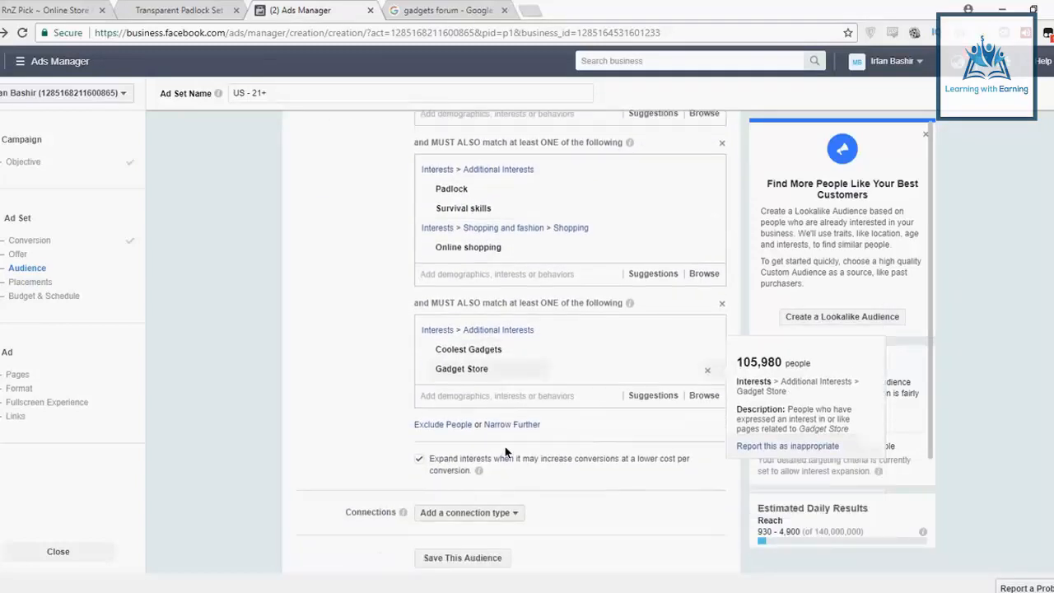
scroll(482, 301, up, 5)
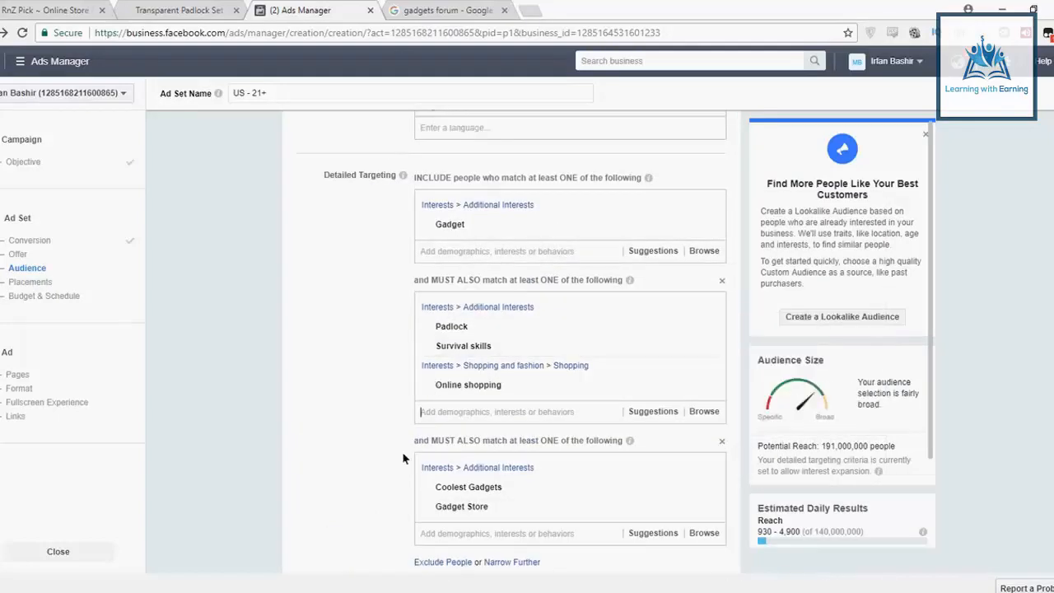
scroll(403, 459, down, 3)
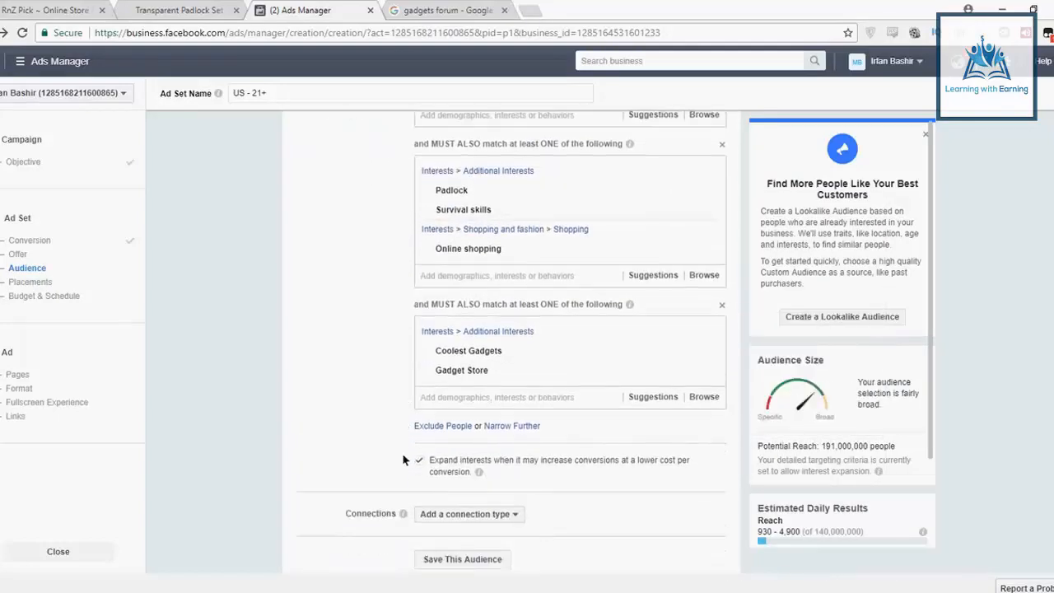
scroll(402, 459, down, 2)
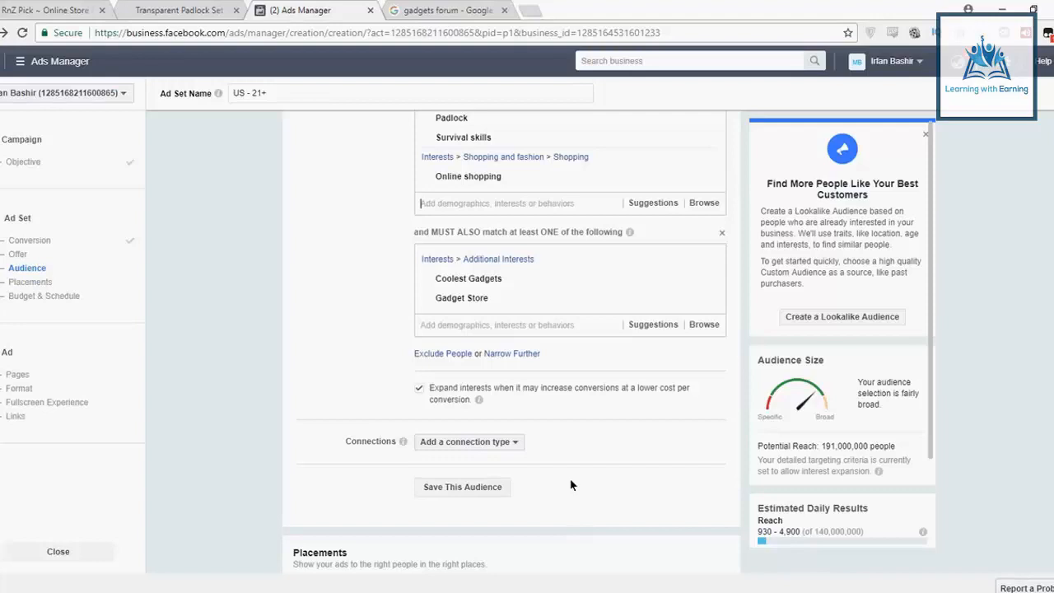
Examine the placement and daily budget settings, and recheck the Online shopping and Survival skills interests in the second targeting group
scroll(570, 485, down, 2)
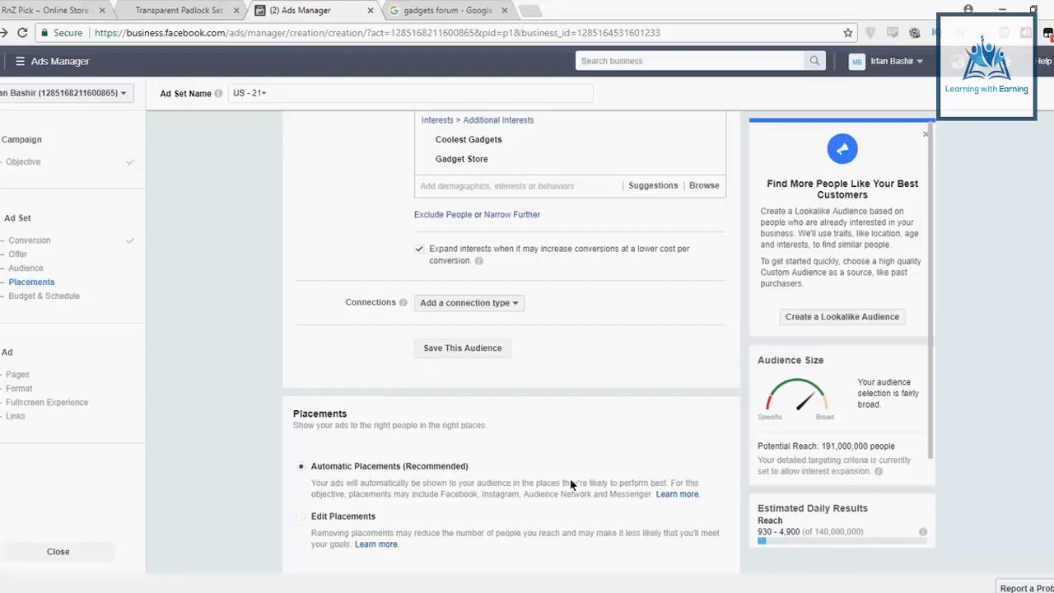
scroll(571, 484, down, 3)
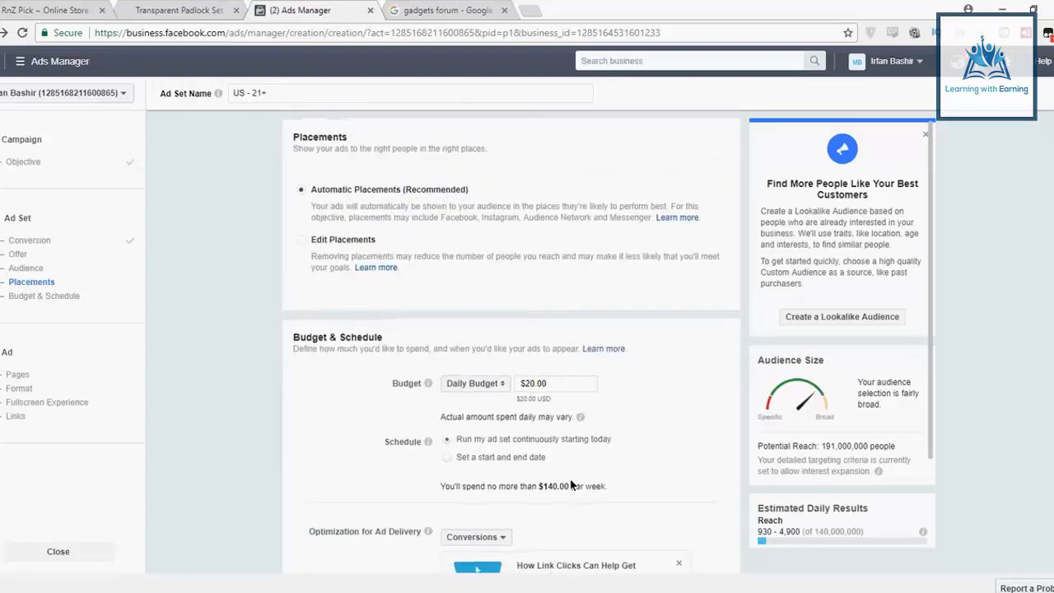
scroll(571, 485, up, 2)
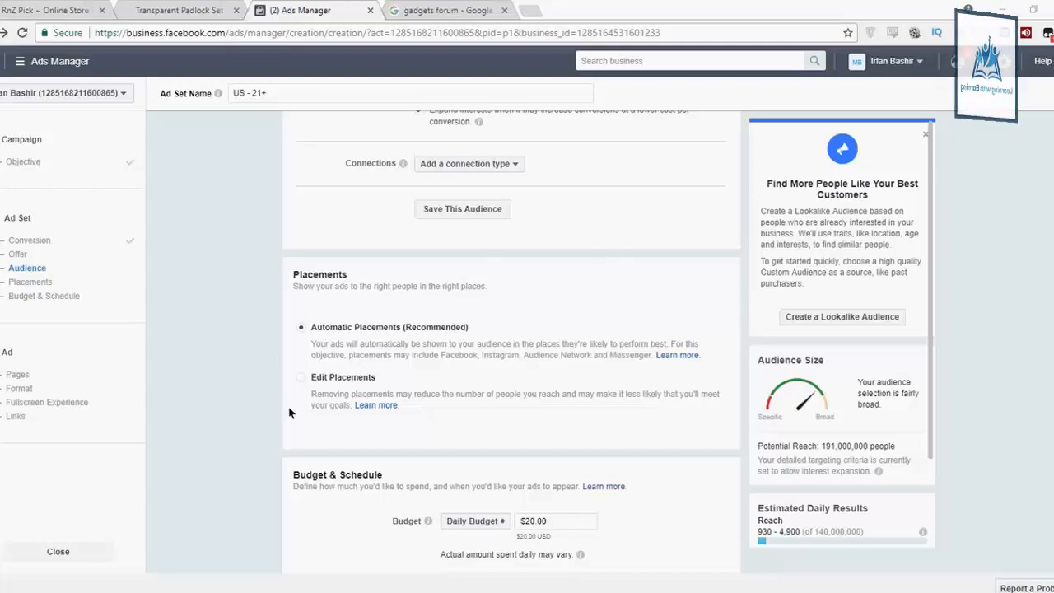
scroll(288, 408, down, 1)
scroll(288, 412, up, 5)
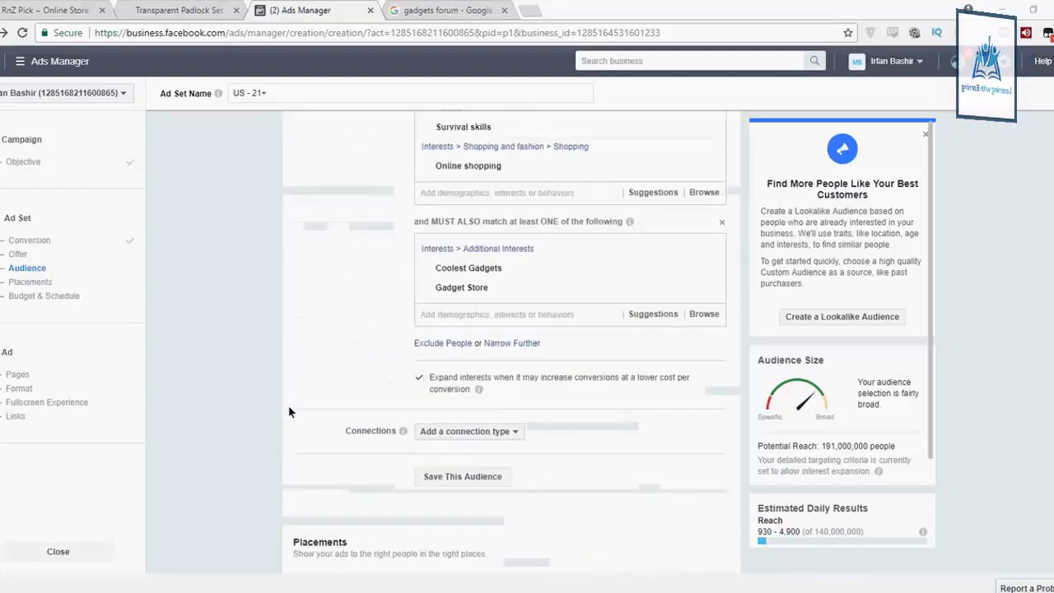
scroll(288, 412, up, 2)
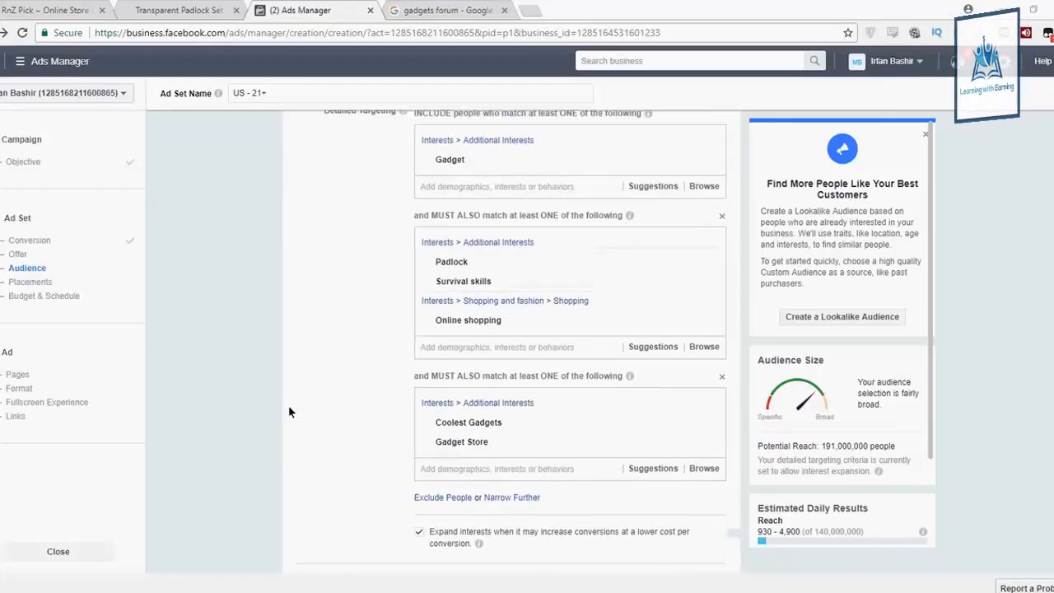
scroll(288, 410, up, 3)
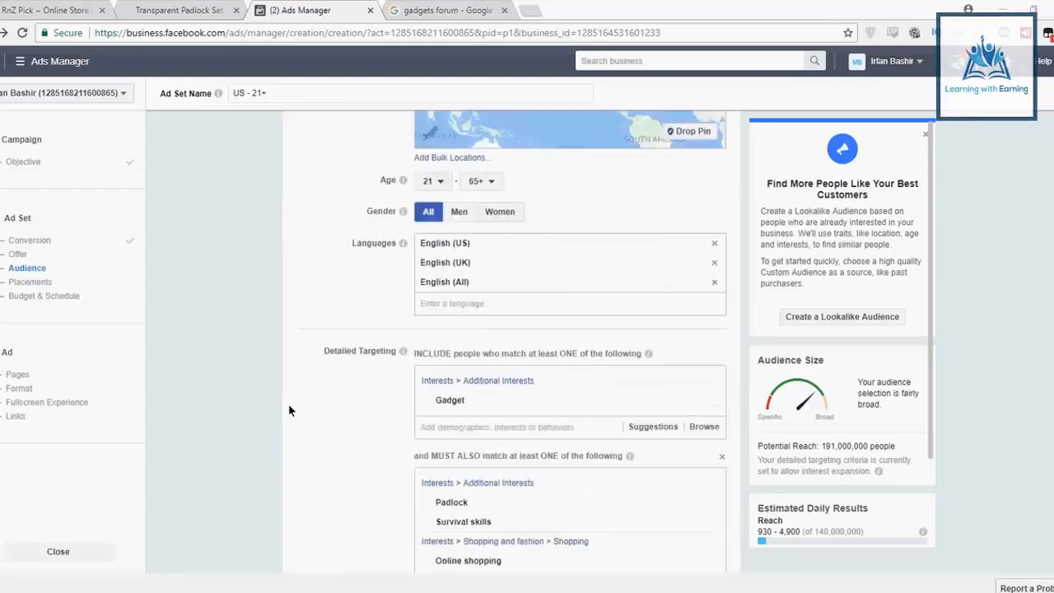
scroll(288, 411, down, 3)
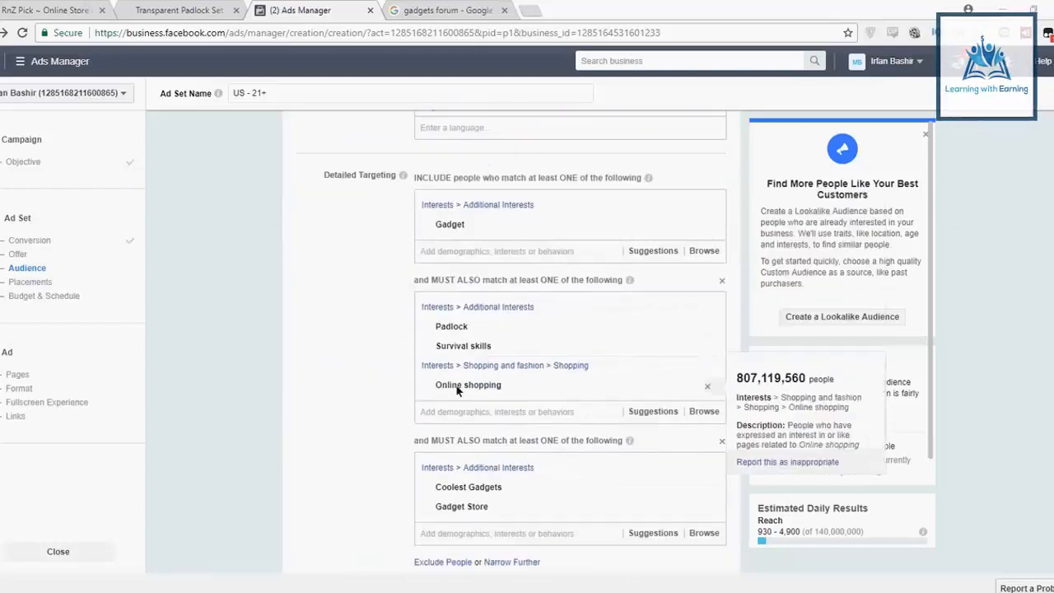
scroll(479, 395, down, 1)
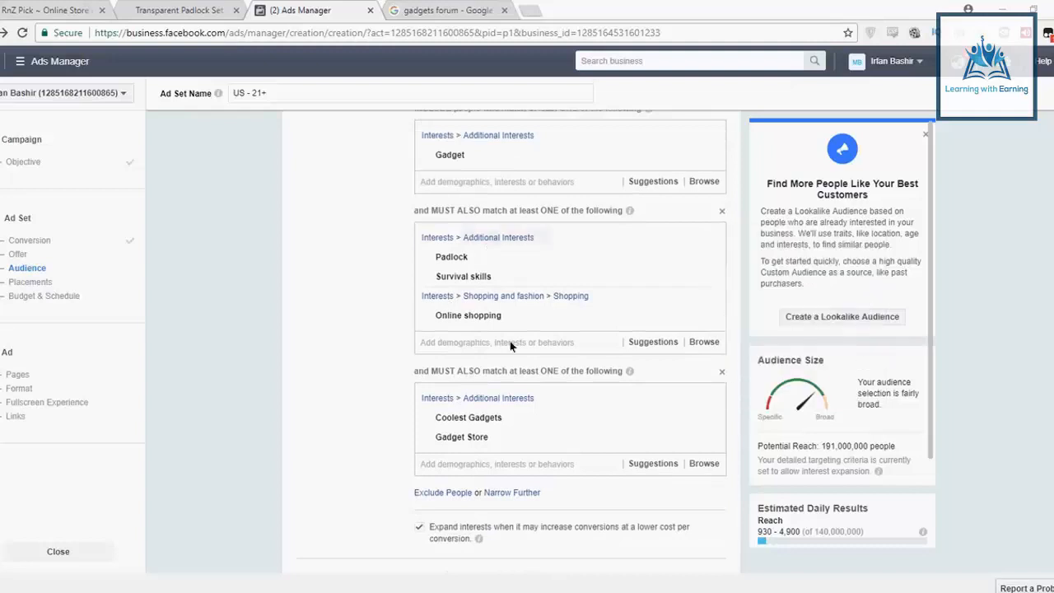
scroll(503, 276, up, 2)
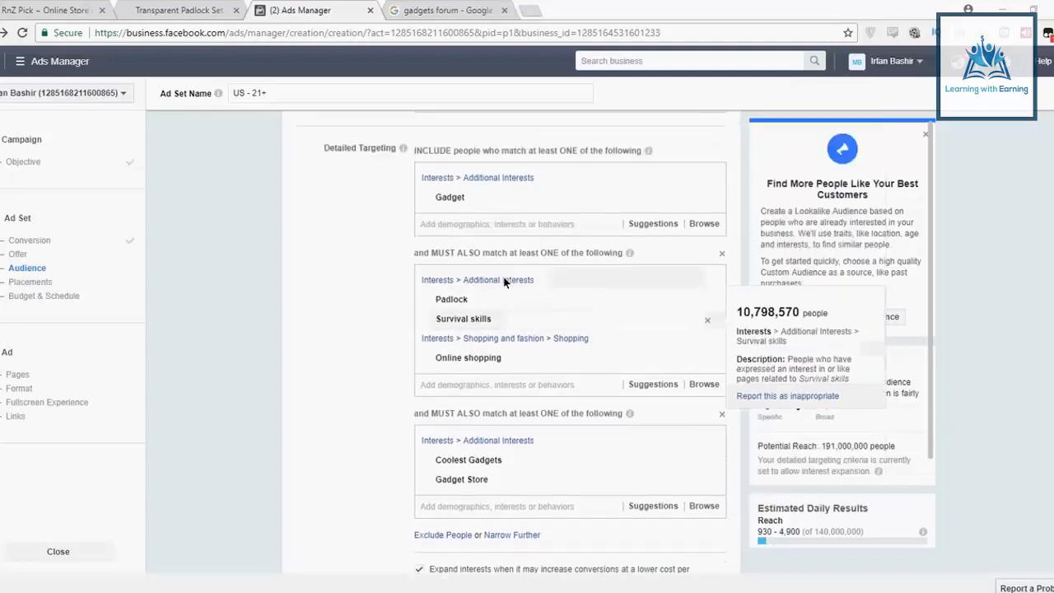
Review the ad set from the conversion event through location, age, gender and languages to detailed targeting
scroll(480, 306, up, 5)
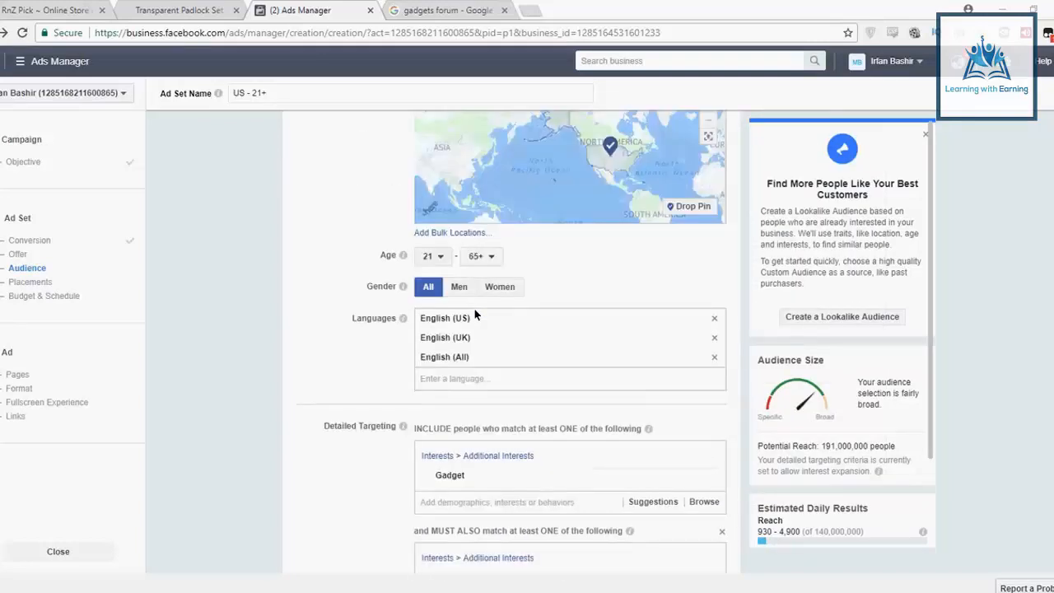
scroll(339, 235, up, 3)
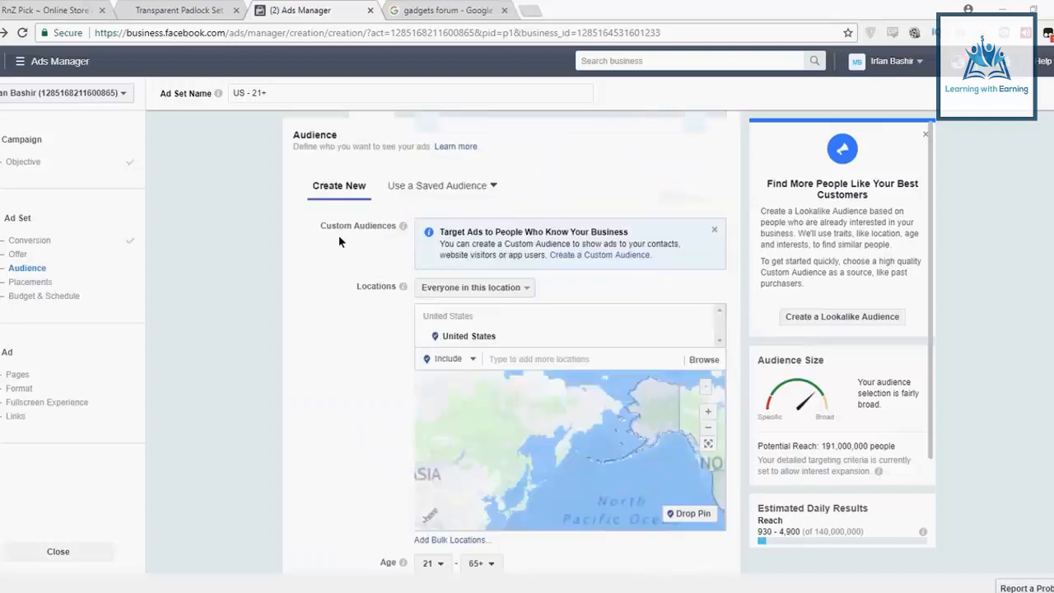
scroll(339, 235, up, 4)
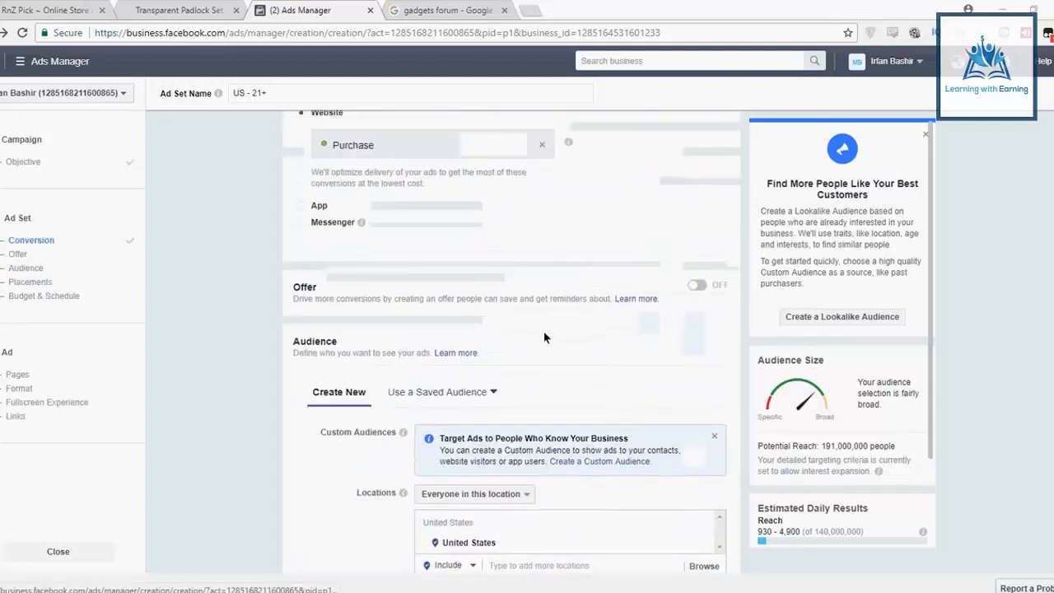
scroll(353, 280, up, 1)
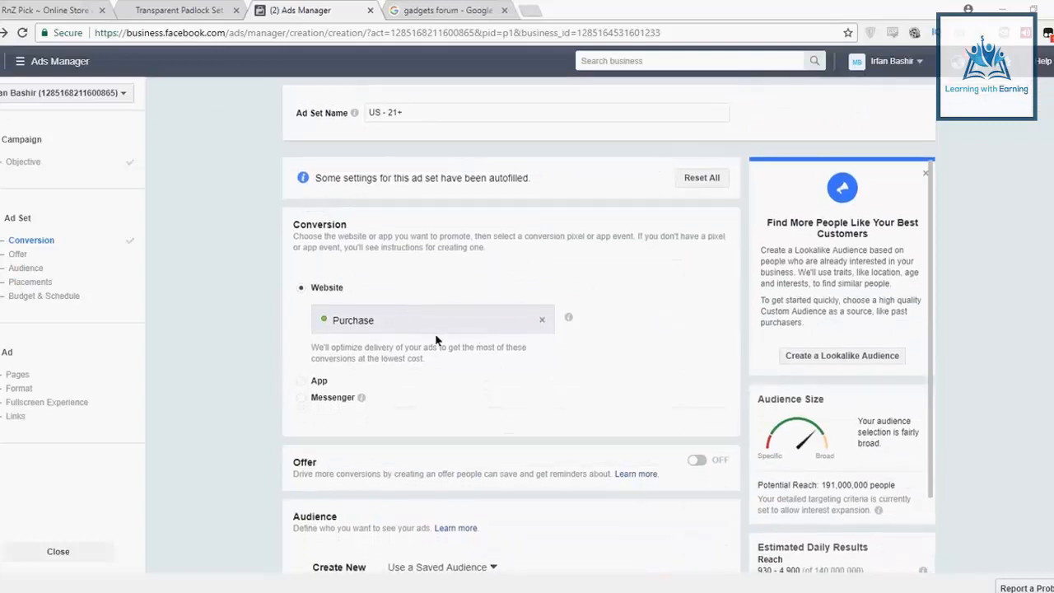
scroll(464, 337, down, 1)
scroll(428, 340, down, 2)
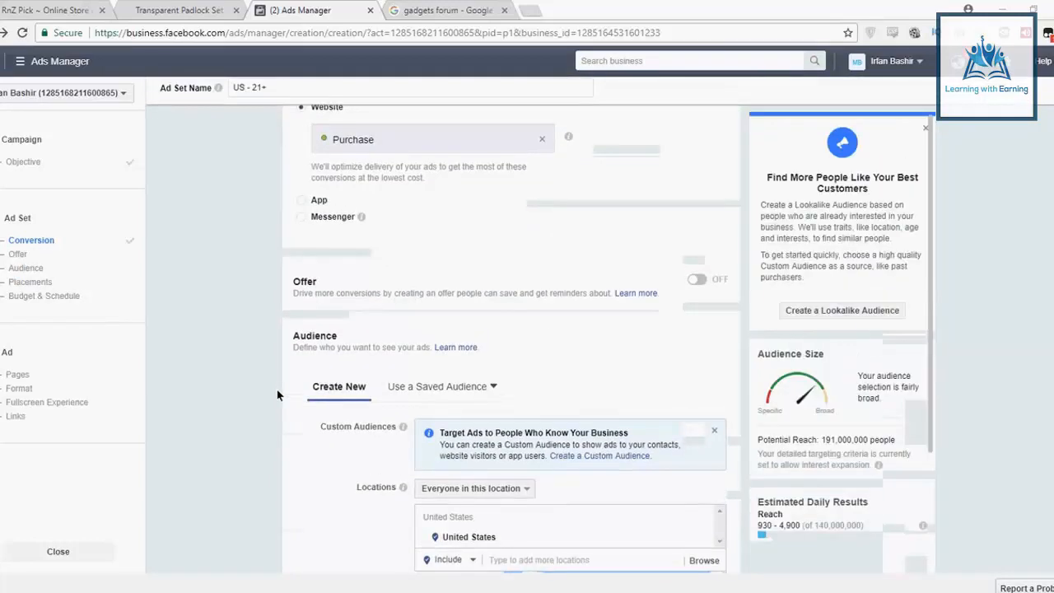
scroll(278, 393, down, 3)
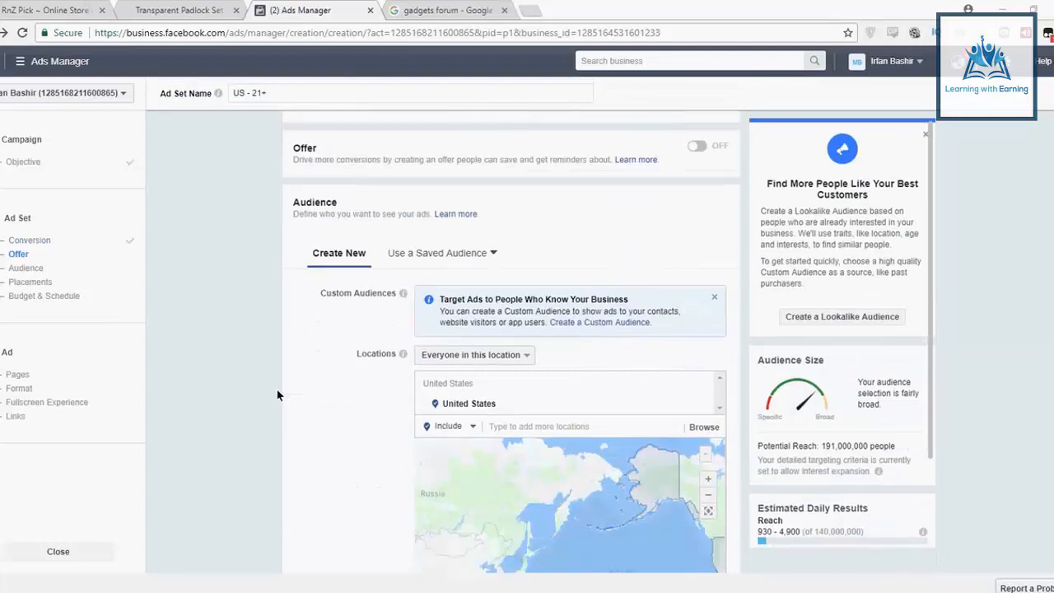
scroll(277, 390, down, 4)
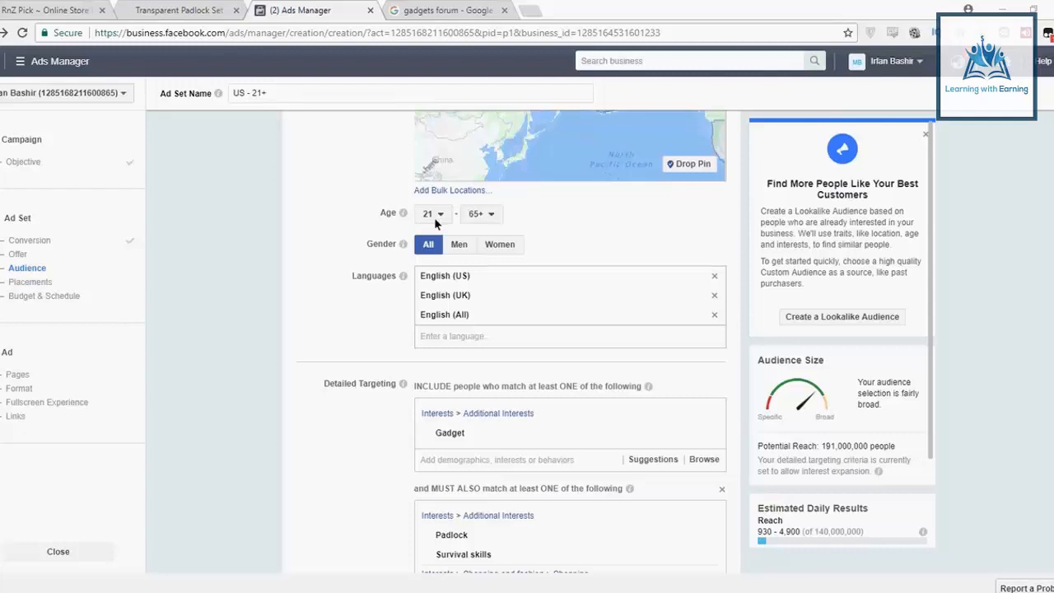
scroll(370, 338, down, 1)
scroll(370, 334, down, 3)
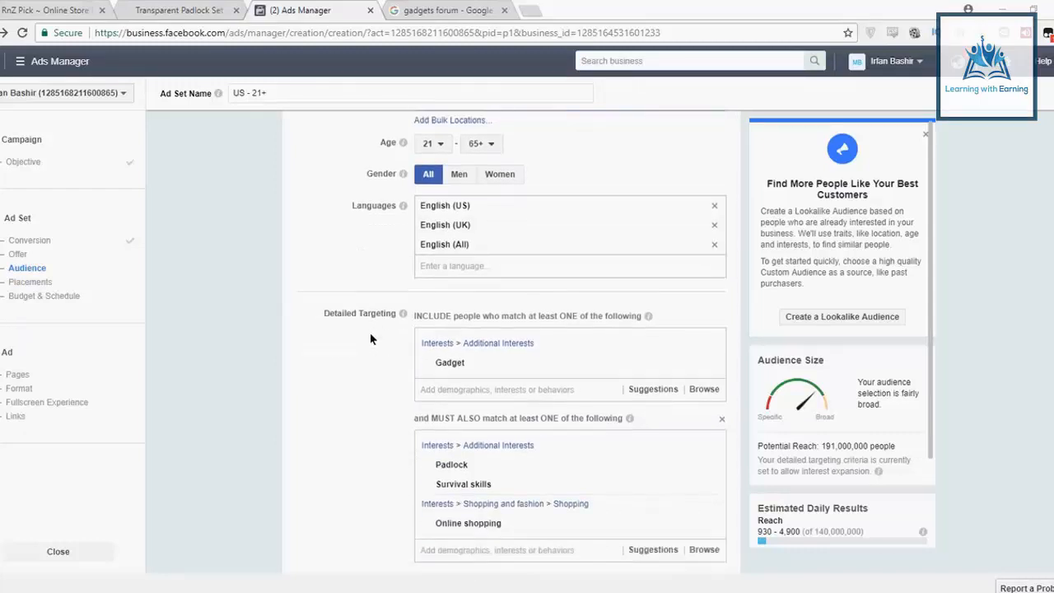
Remove the Online shopping, Padlock and Survival skills interests from the second detailed targeting group
mouse_move(501, 235)
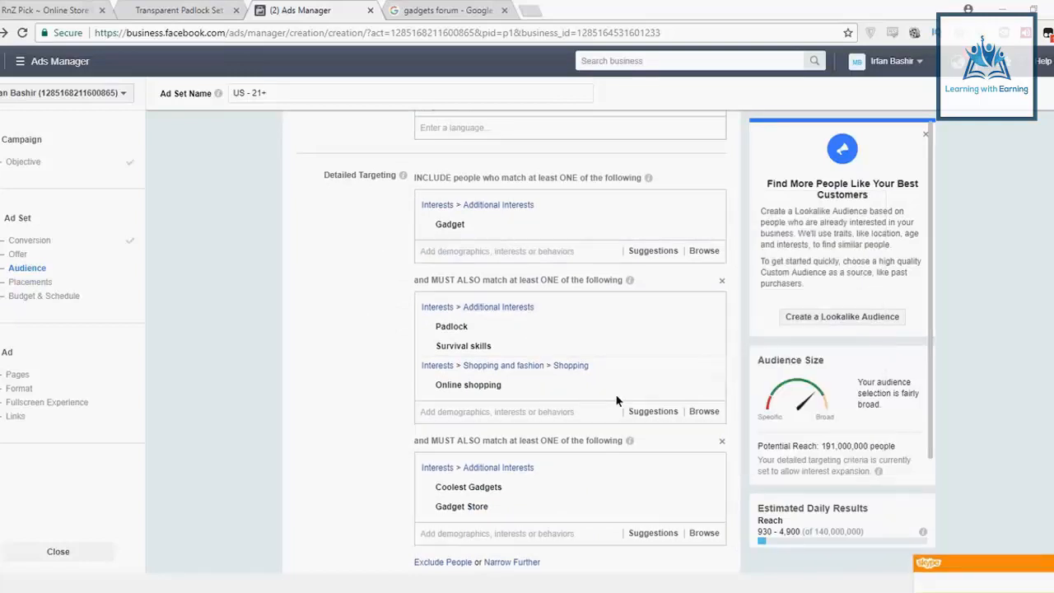
click(707, 389)
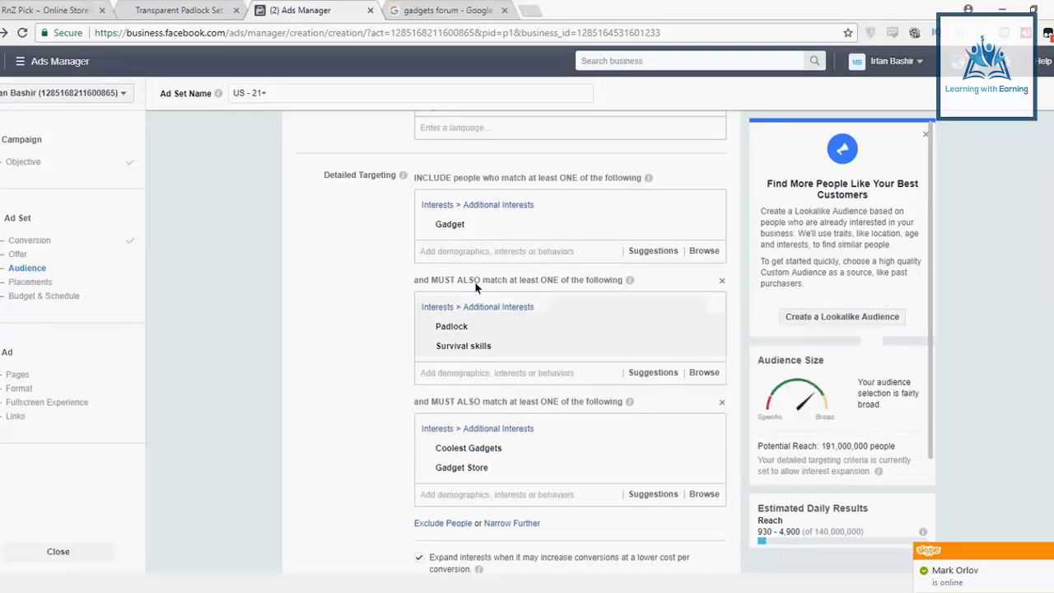
mouse_move(674, 332)
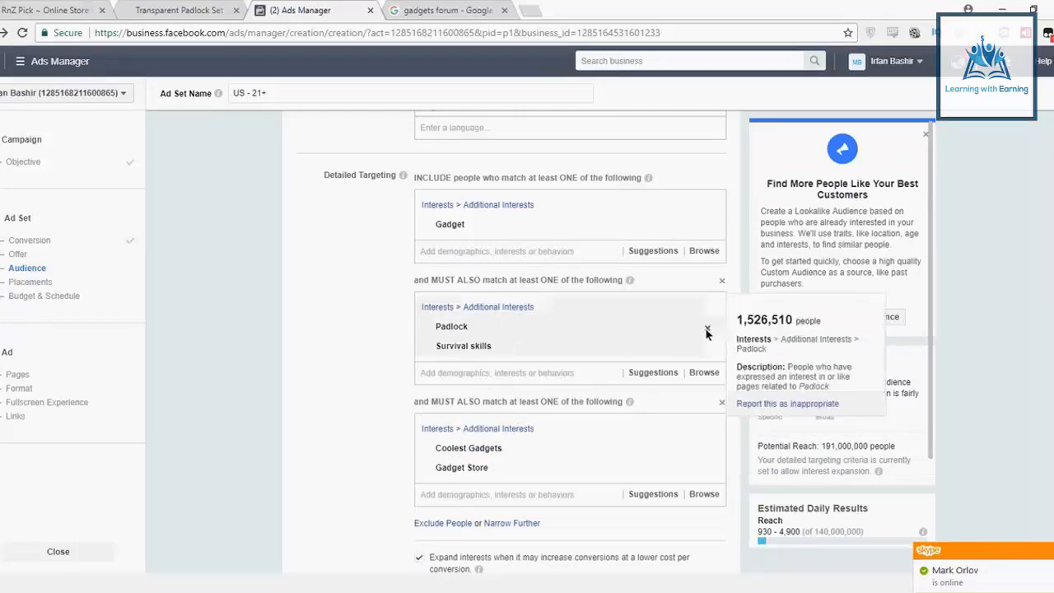
click(706, 328)
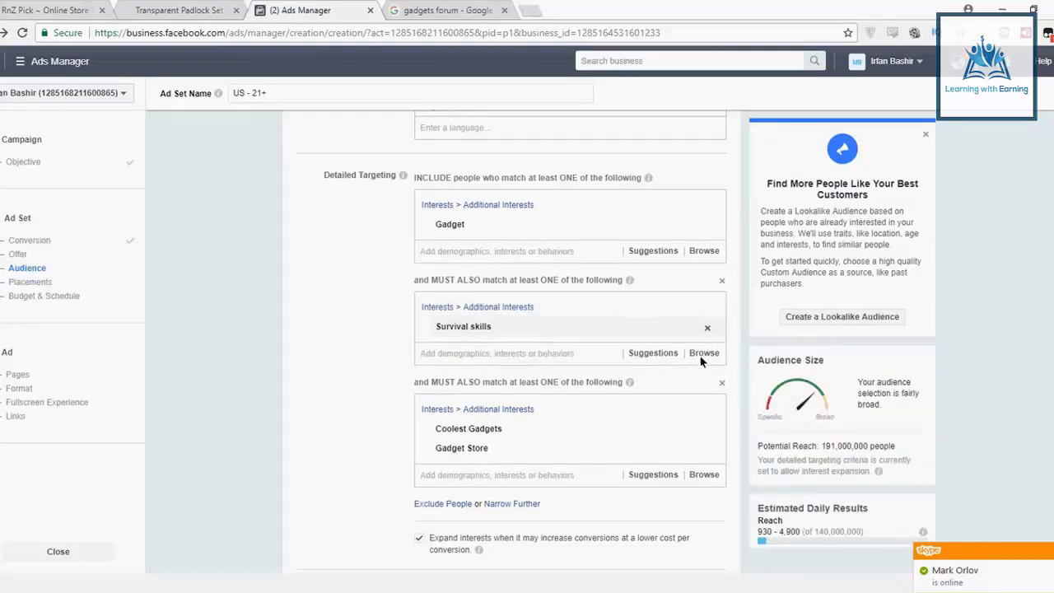
click(707, 328)
Remove the Coolest Gadgets and Gadget Store interests from the third targeting group, and open the second group's interest suggestions
mouse_move(716, 373)
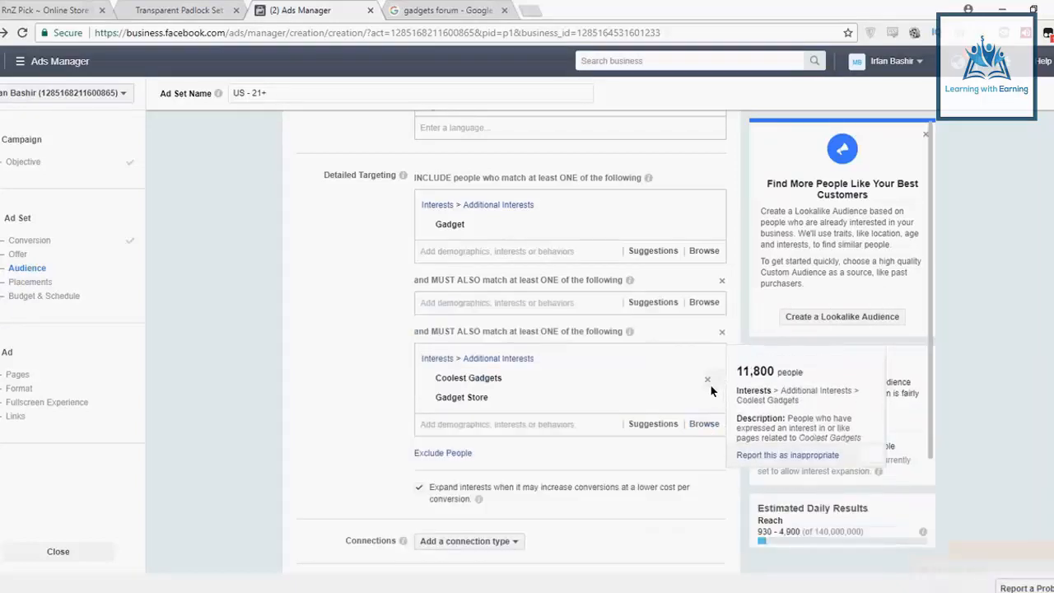
click(707, 379)
click(707, 381)
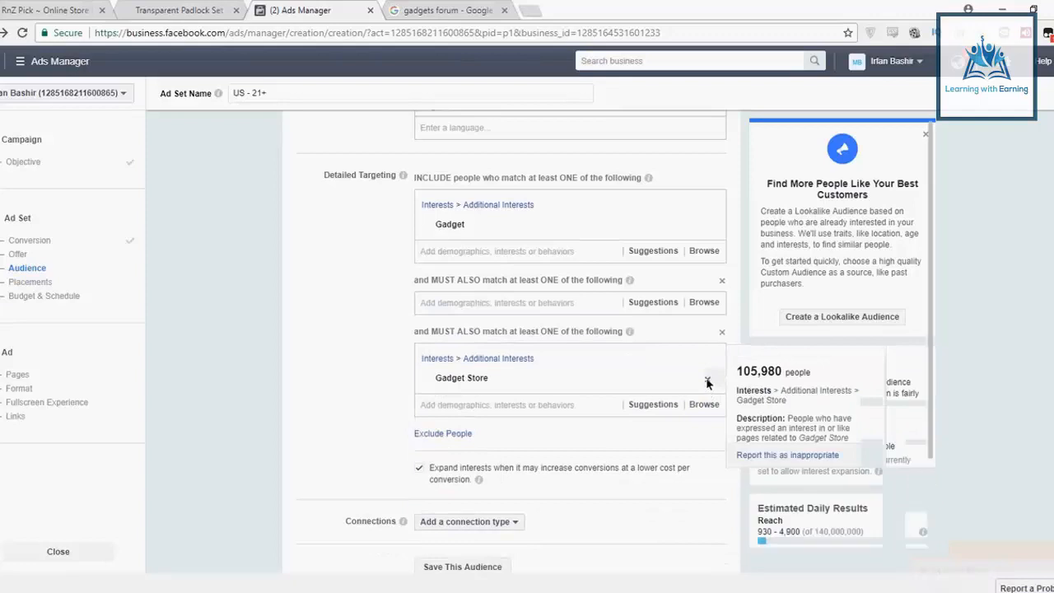
click(521, 303)
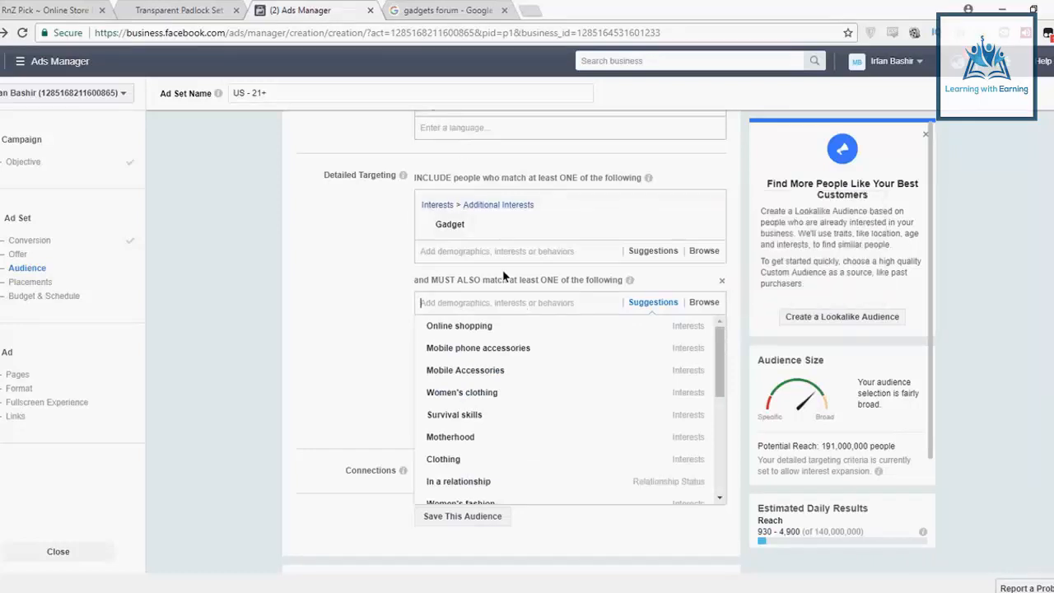
Add the Online shopping interest to the second detailed targeting group and the Padlock interest to the first group
click(461, 326)
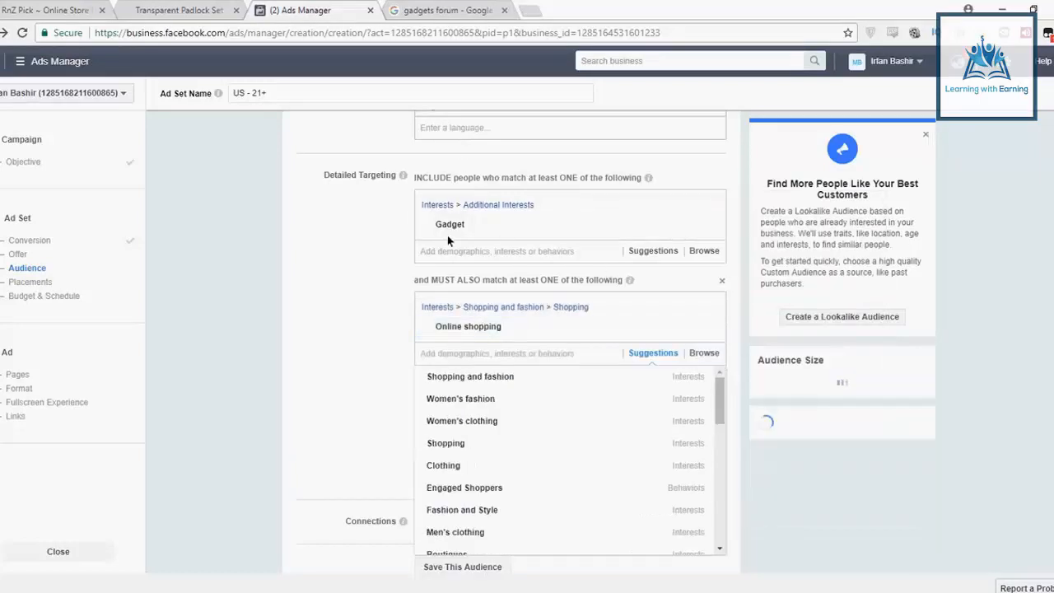
mouse_move(460, 229)
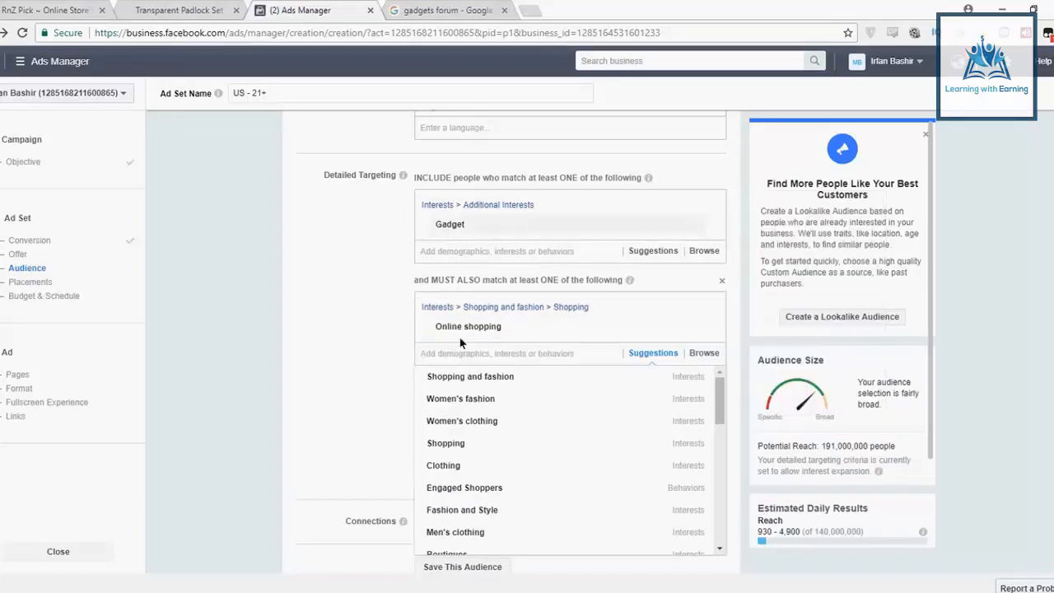
click(485, 248)
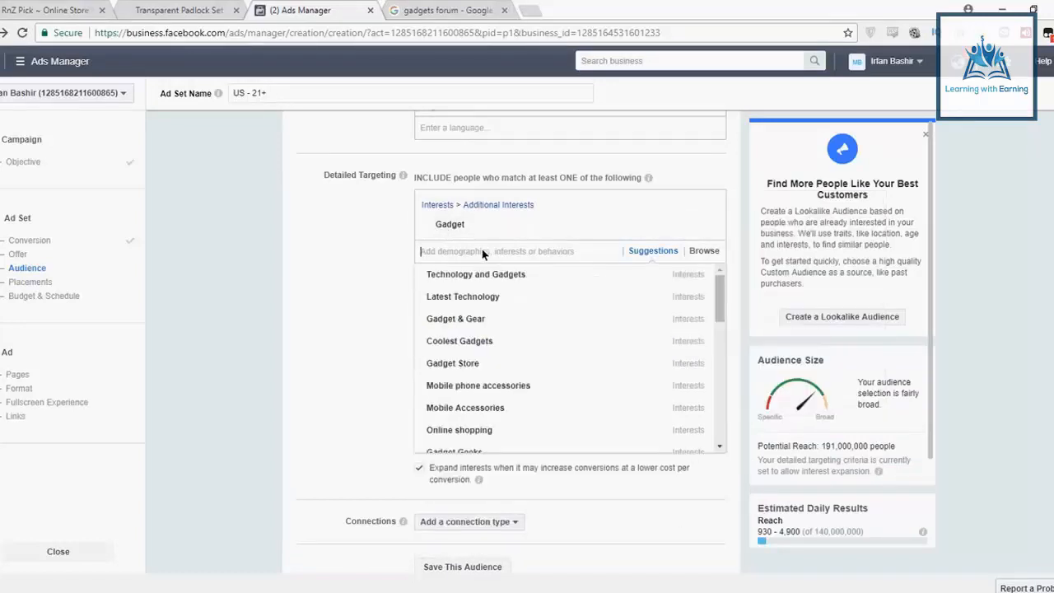
text(padl)
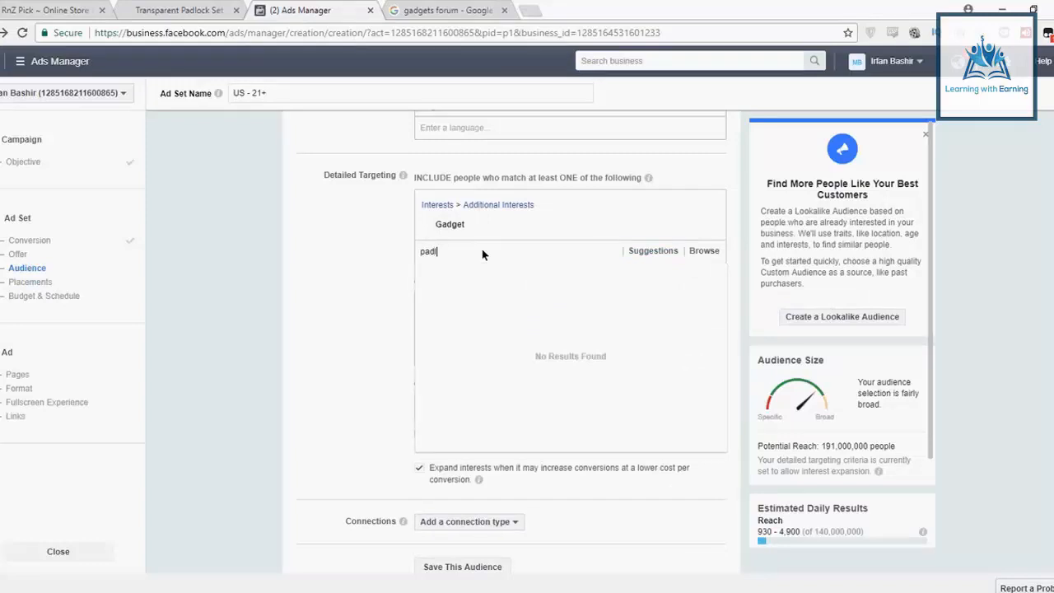
text(oc)
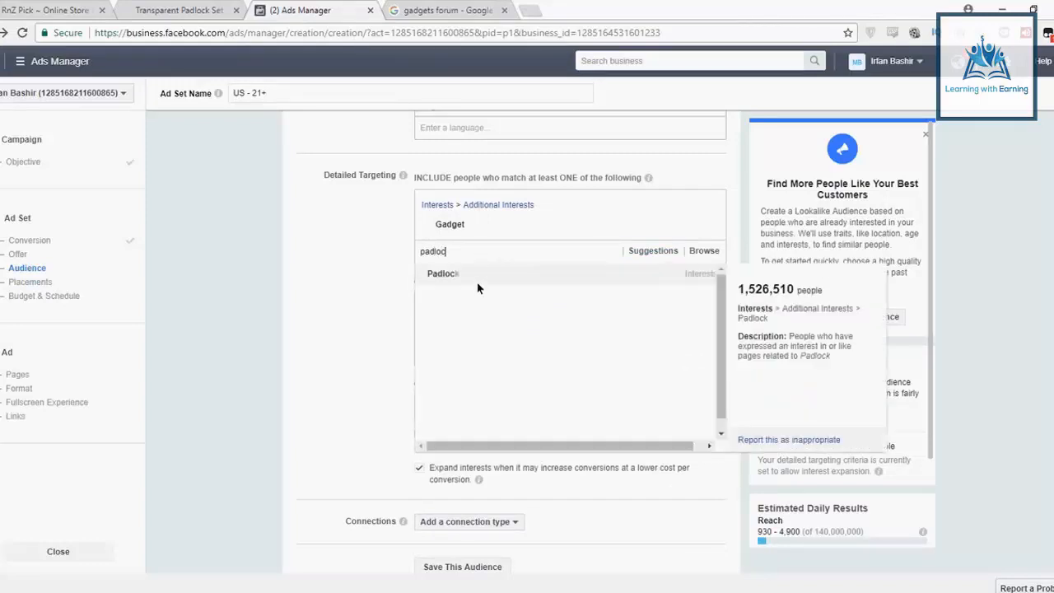
click(483, 274)
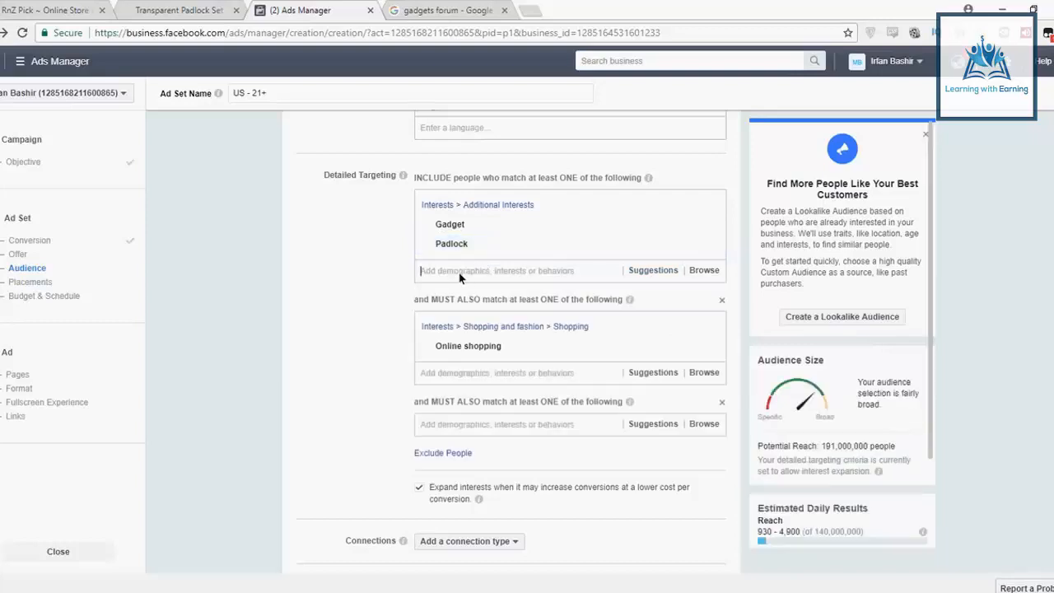
Add the Survival skills interest to the first detailed targeting group alongside Gadget and Padlock
text(sur)
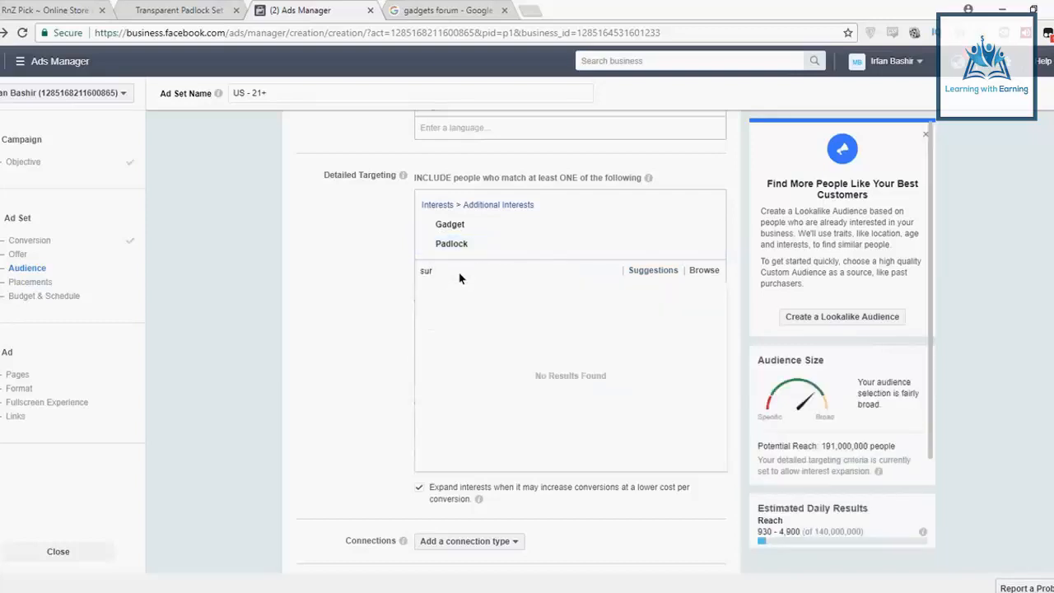
text(vival skill)
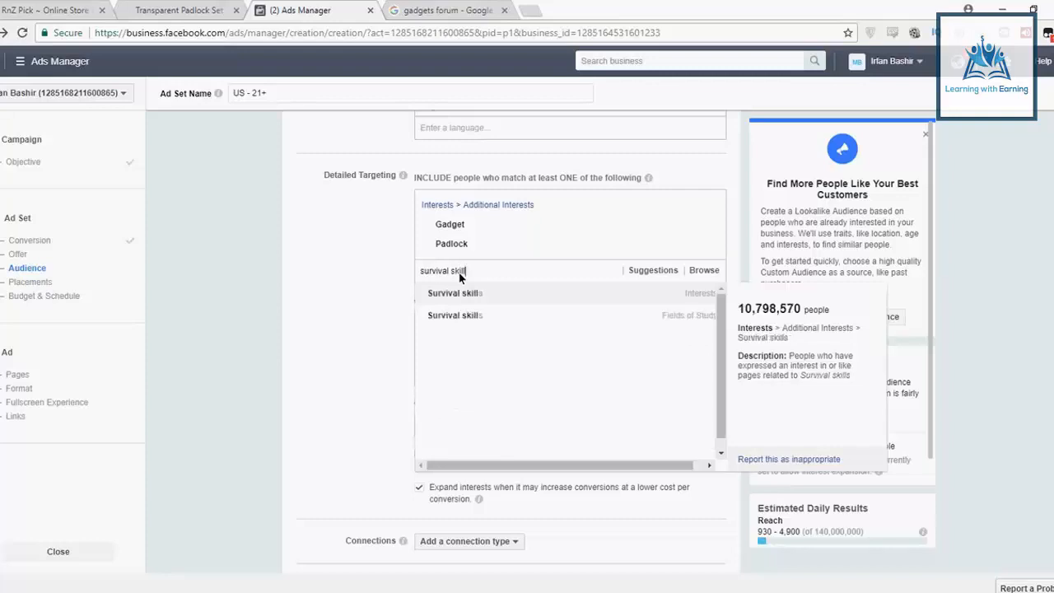
click(457, 299)
click(335, 299)
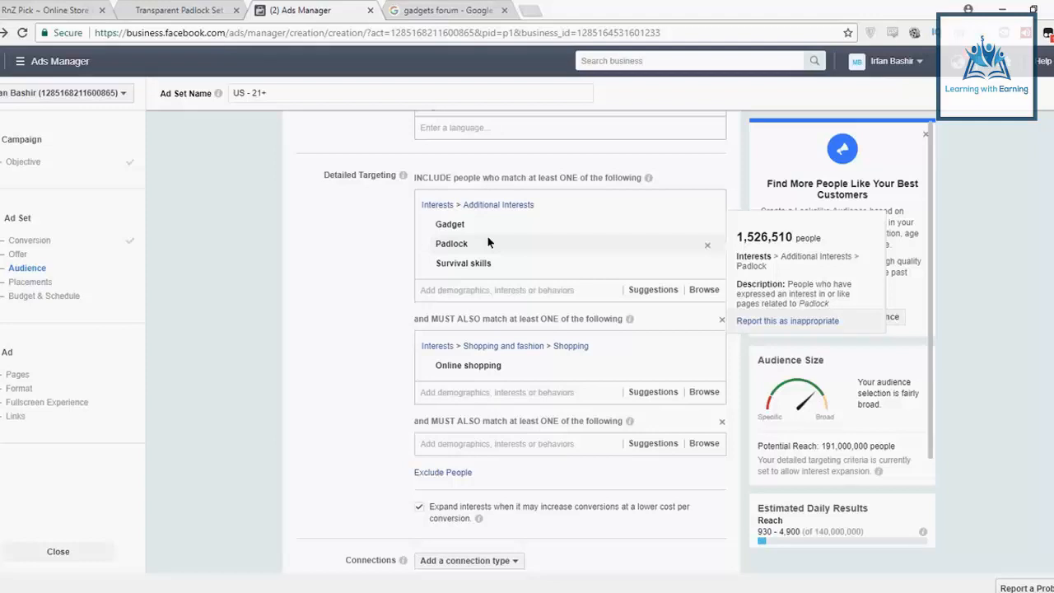
Switch the ad set from automatic to edited placements and restrict the device types to Mobile Only
scroll(522, 329, down, 2)
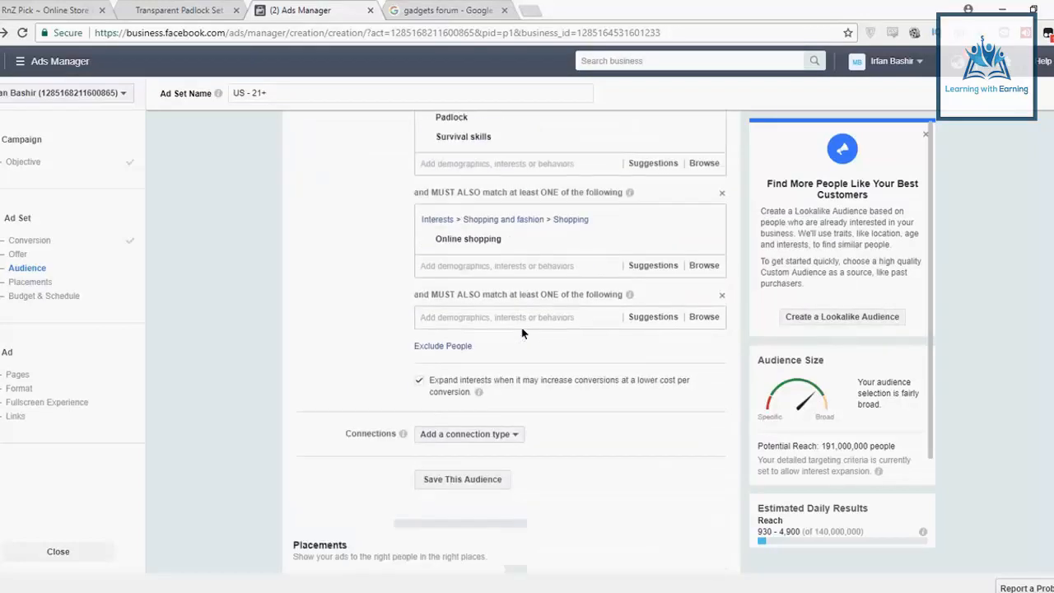
scroll(522, 331, up, 1)
scroll(520, 324, down, 3)
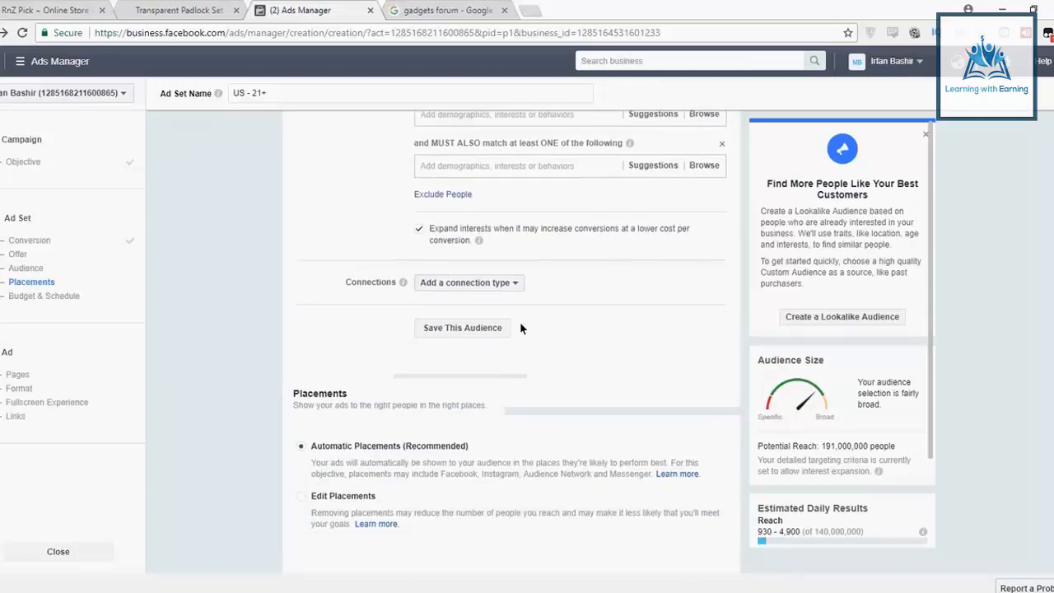
scroll(520, 323, down, 3)
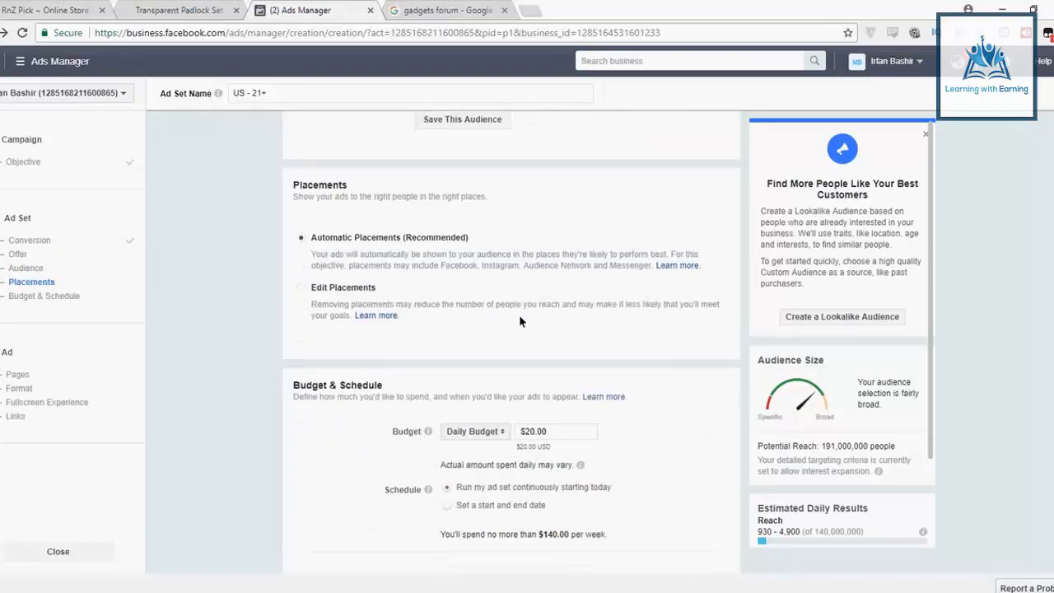
scroll(519, 319, up, 1)
click(301, 358)
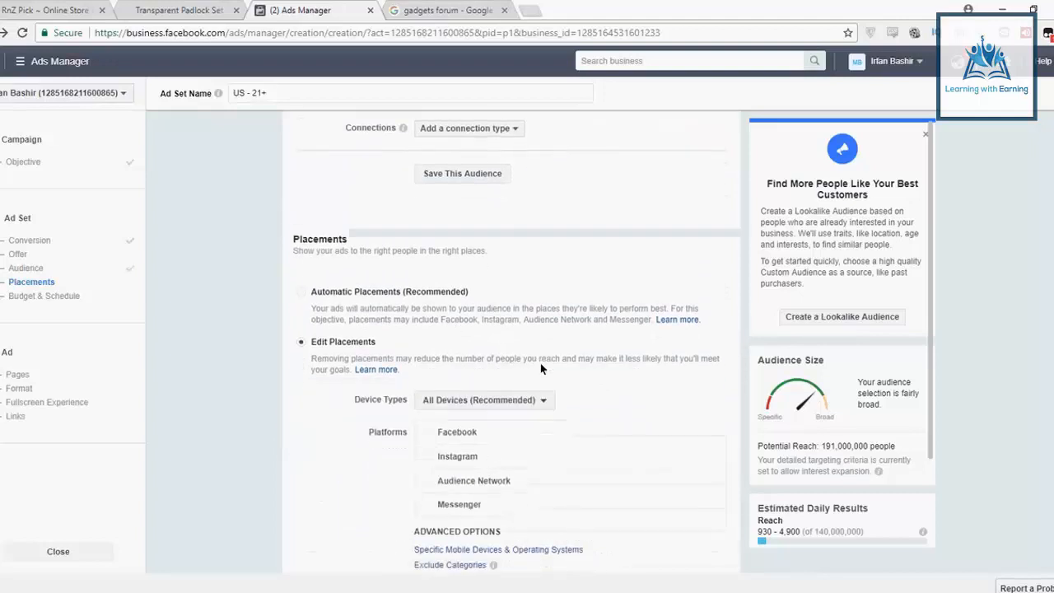
scroll(540, 361, down, 2)
scroll(542, 361, down, 2)
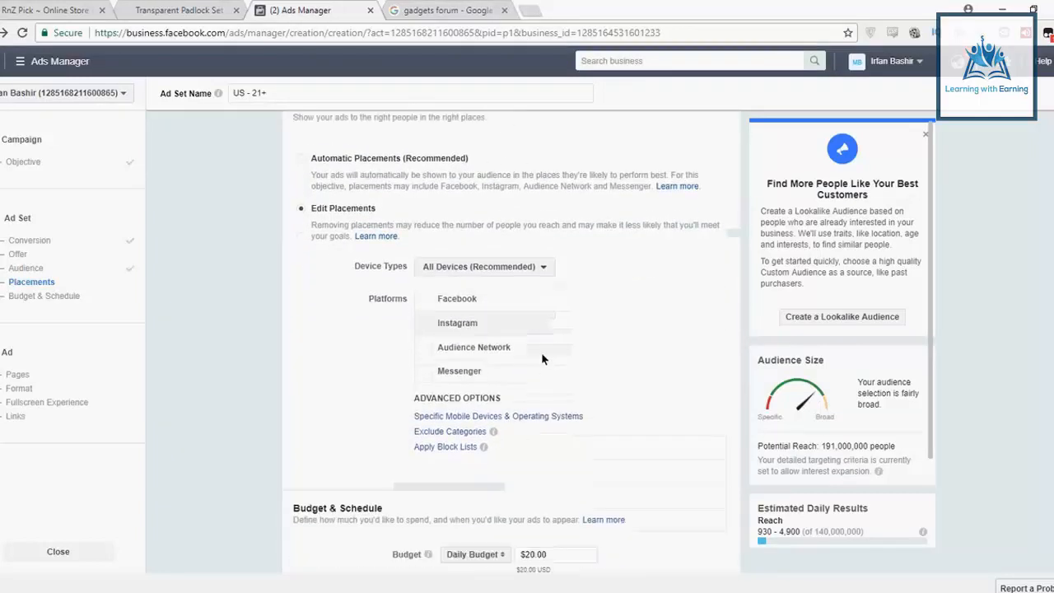
scroll(542, 360, up, 3)
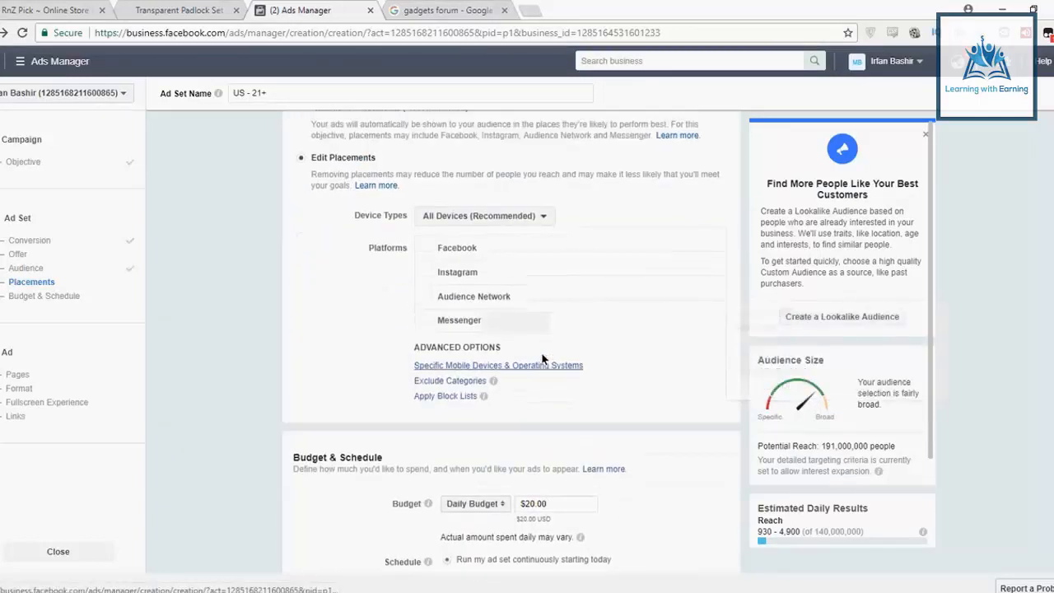
click(541, 351)
click(545, 384)
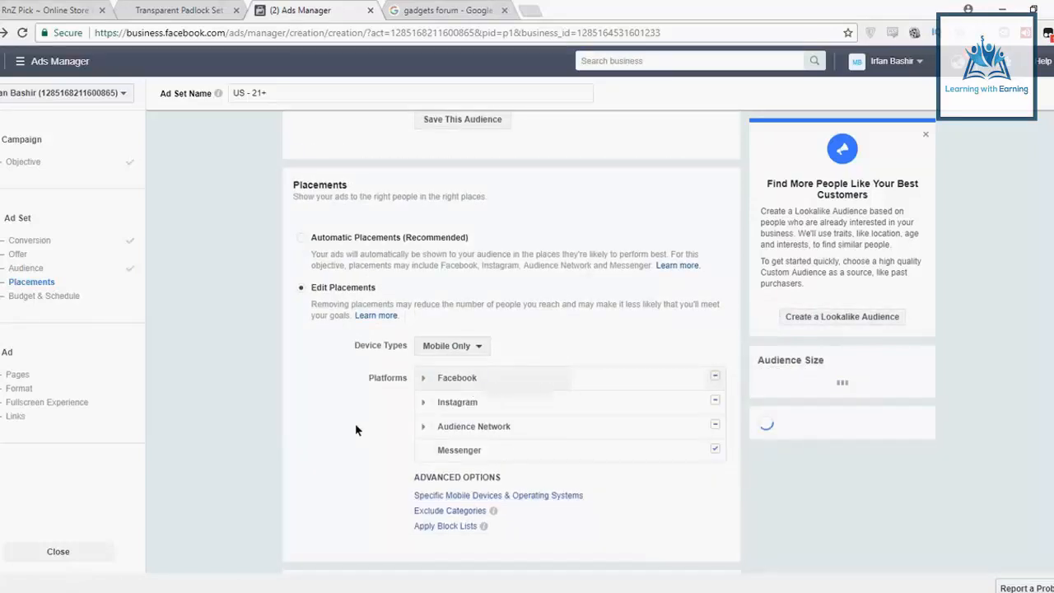
Expand the Facebook placements and exclude Instant Articles
scroll(355, 425, down, 1)
scroll(357, 430, up, 2)
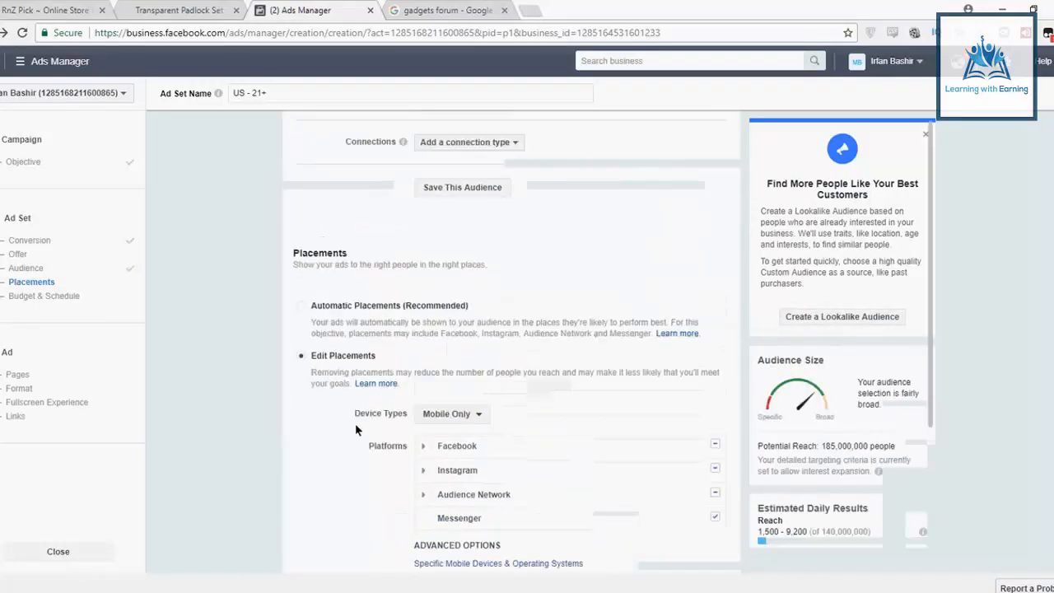
scroll(357, 430, down, 1)
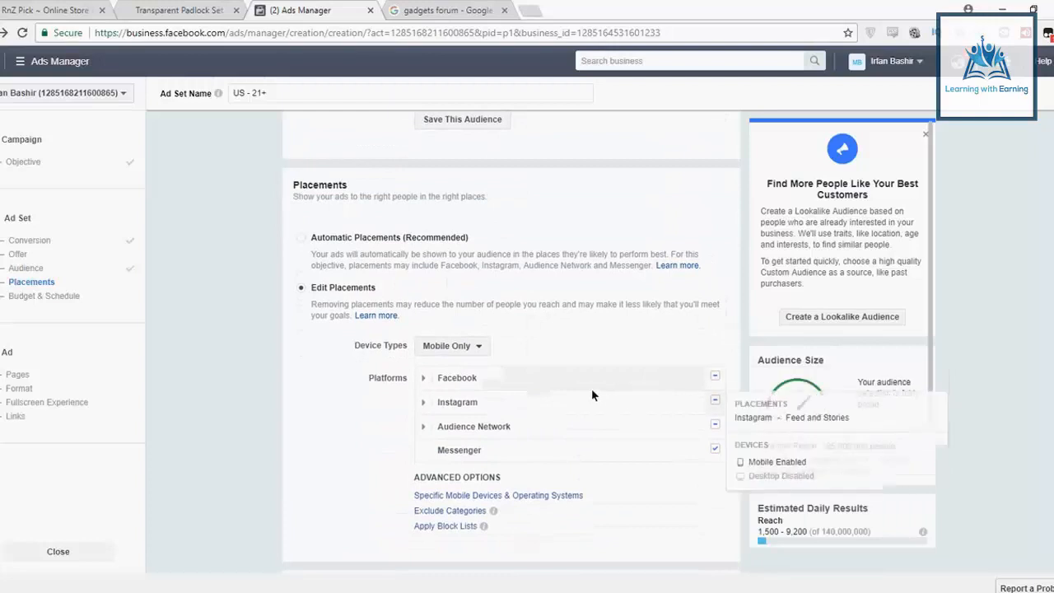
click(424, 377)
scroll(531, 383, down, 1)
scroll(531, 382, down, 2)
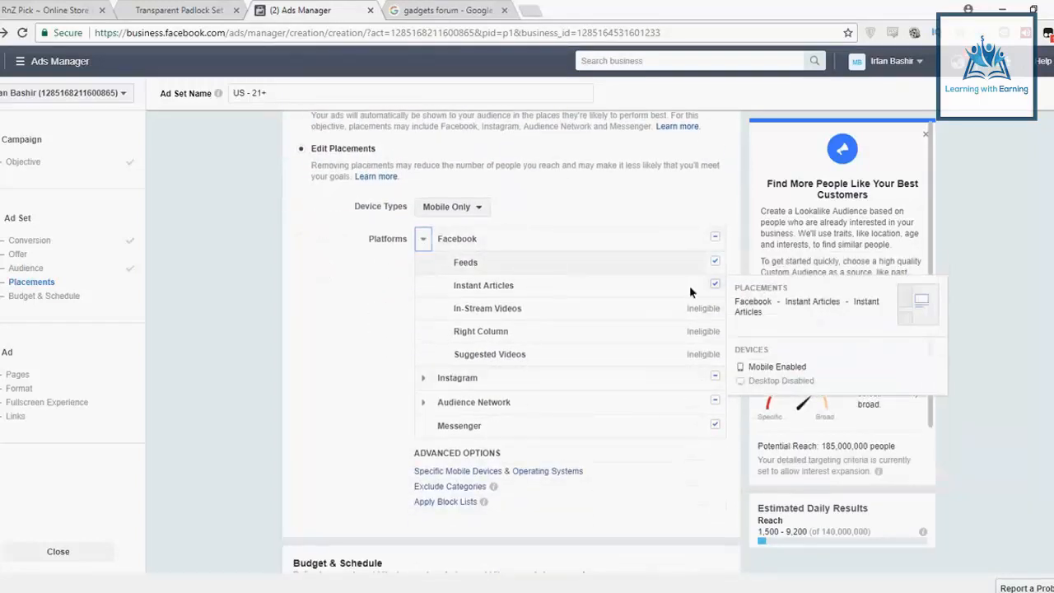
click(717, 284)
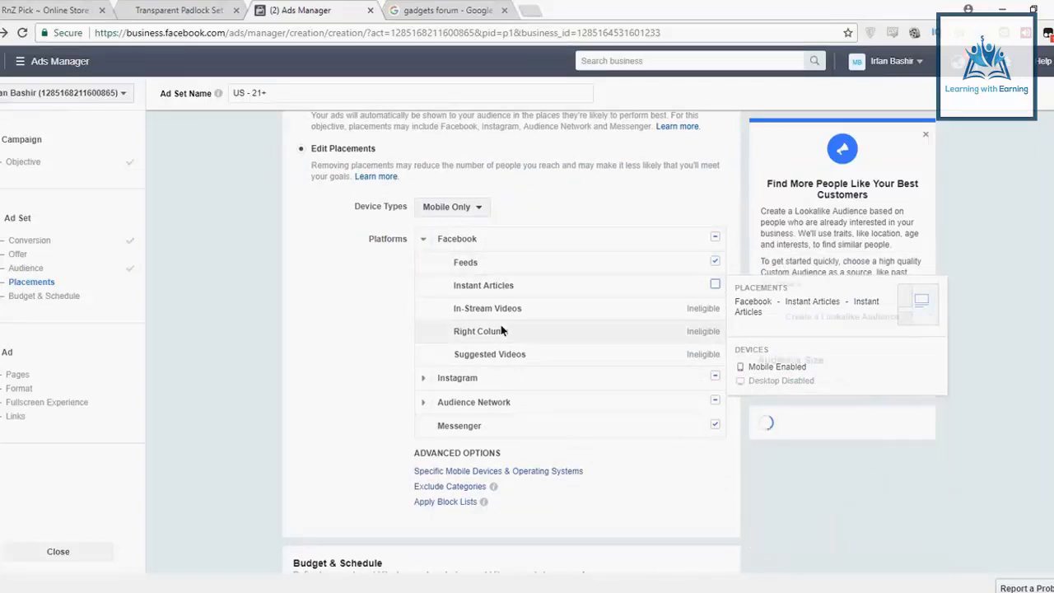
Examine the individual Instagram and Audience Network placements, collapse the Facebook placements, and check the device type options
click(423, 379)
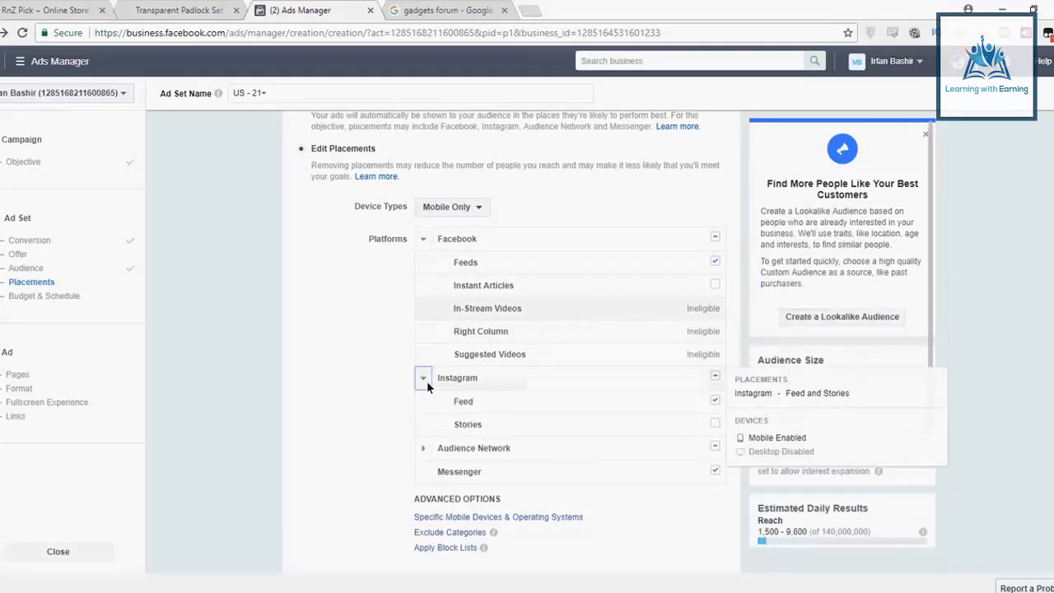
scroll(558, 384, down, 1)
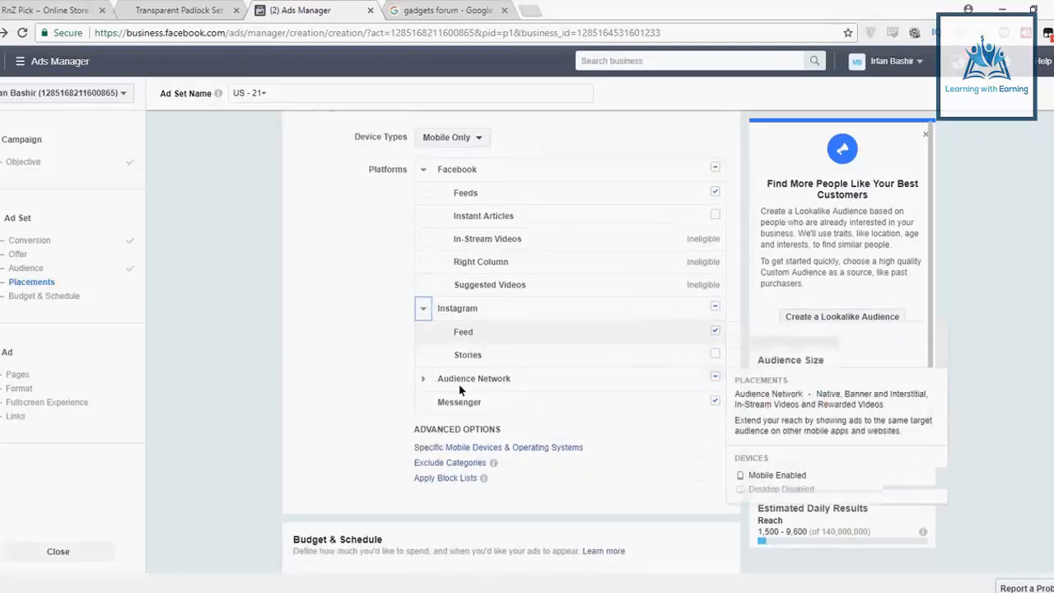
click(424, 380)
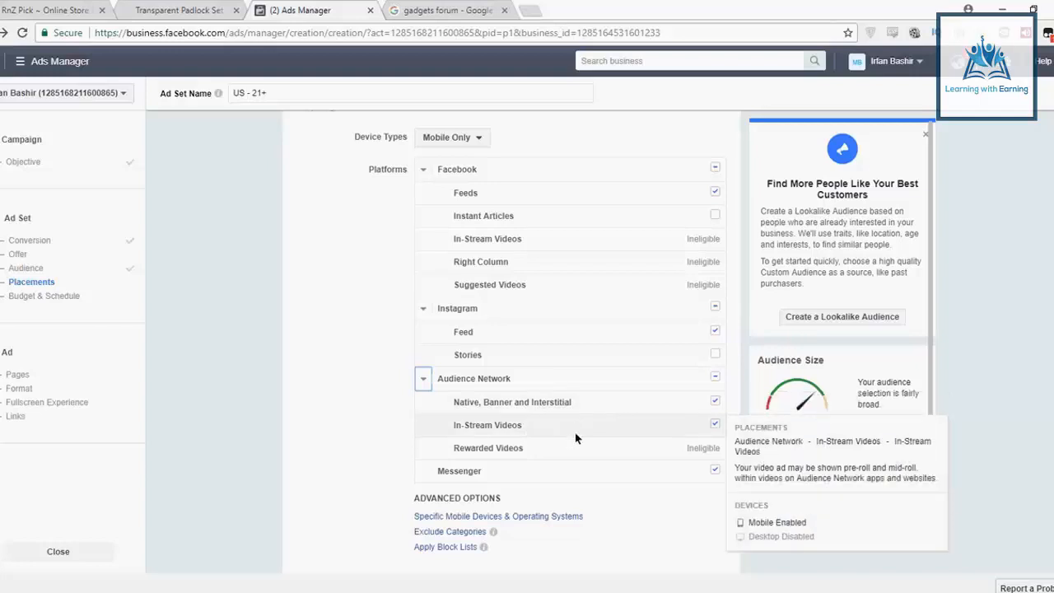
scroll(585, 420, down, 1)
scroll(536, 346, up, 2)
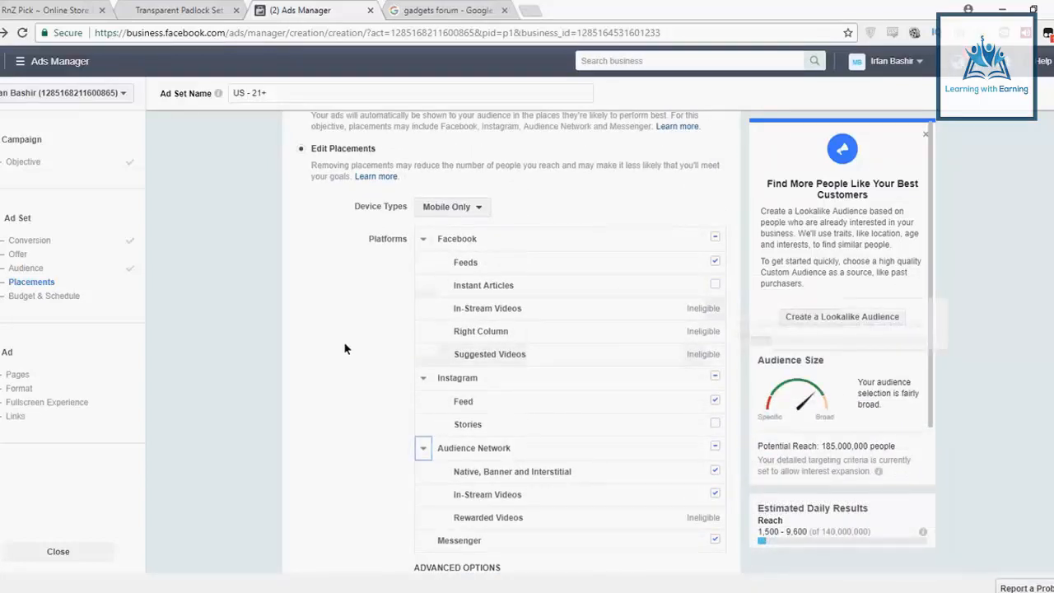
scroll(346, 349, down, 2)
scroll(345, 348, down, 2)
scroll(345, 349, up, 4)
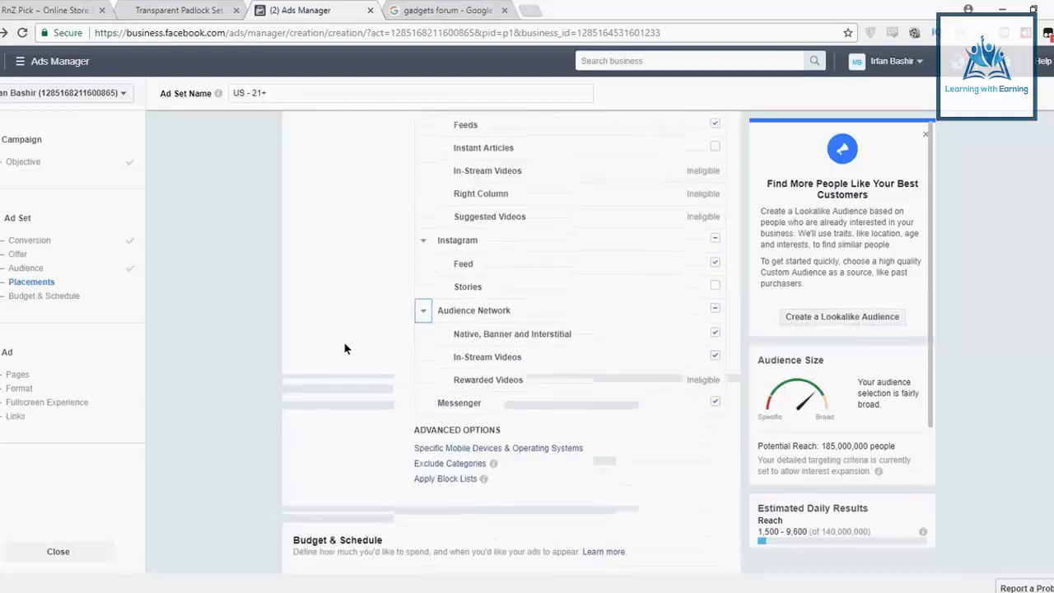
click(424, 287)
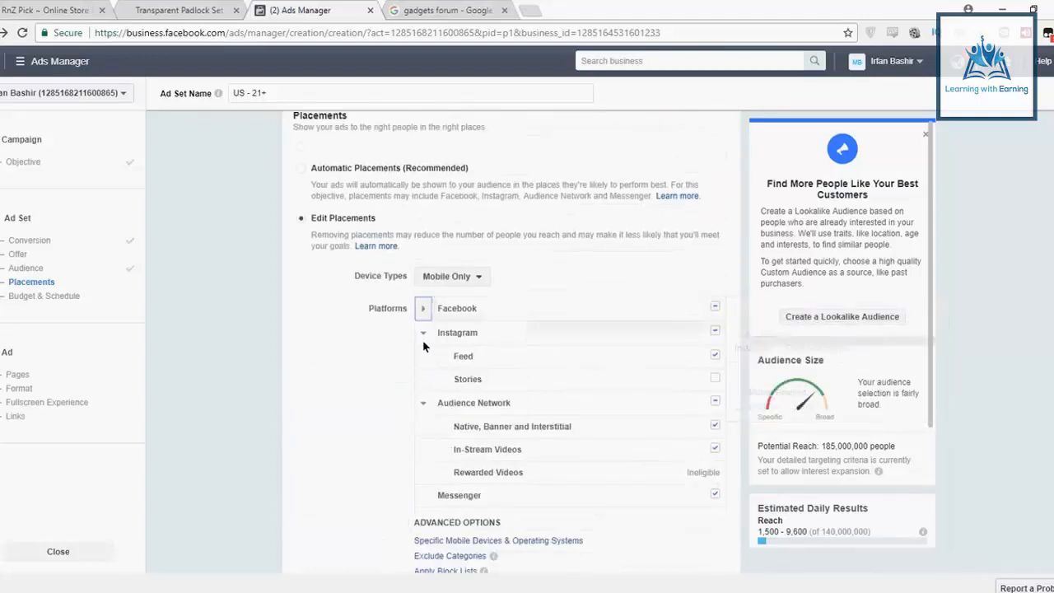
click(461, 280)
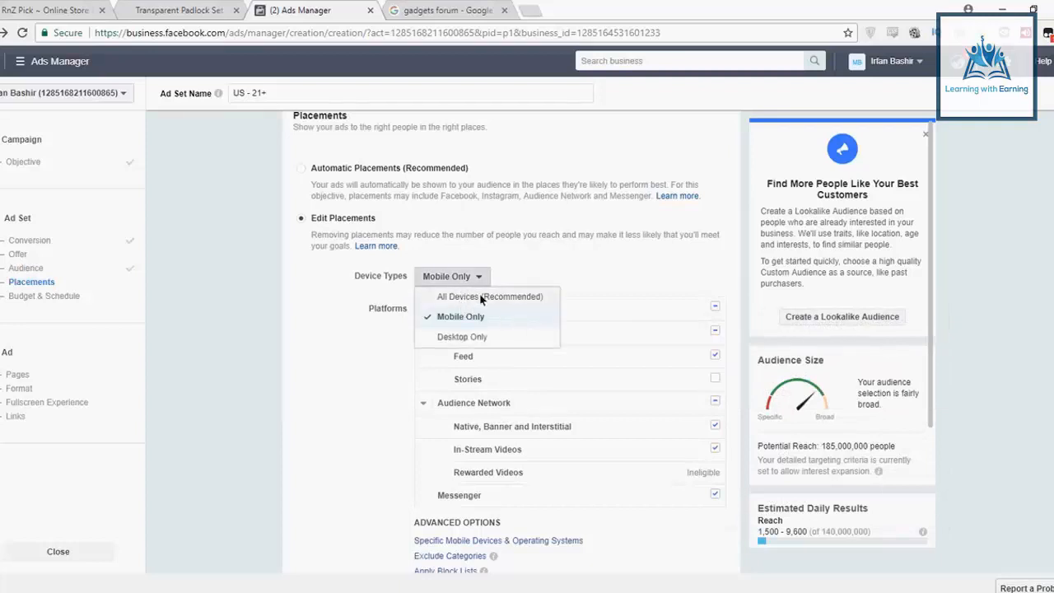
click(388, 324)
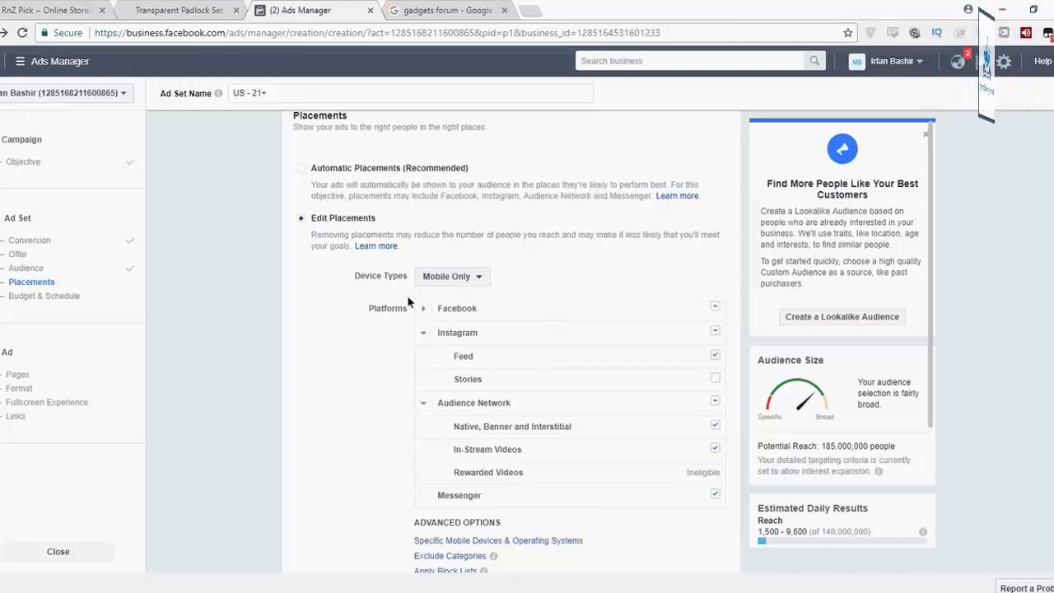
Set the ad set's daily budget to $5.00 and check the schedule and ad delivery optimization settings
scroll(338, 316, down, 1)
scroll(339, 318, down, 5)
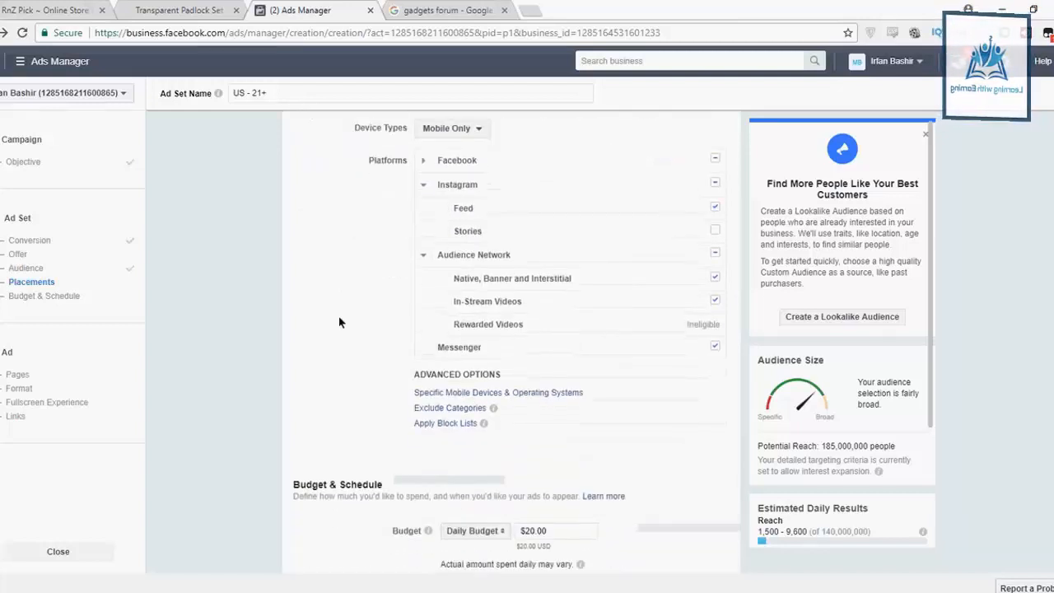
scroll(339, 322, up, 4)
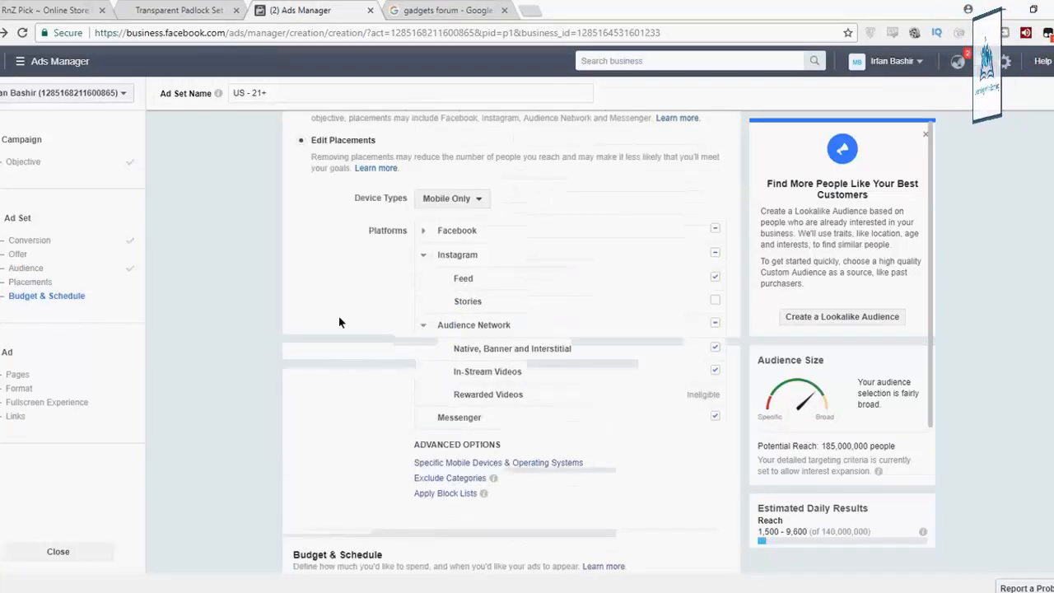
scroll(339, 323, down, 6)
scroll(339, 323, down, 2)
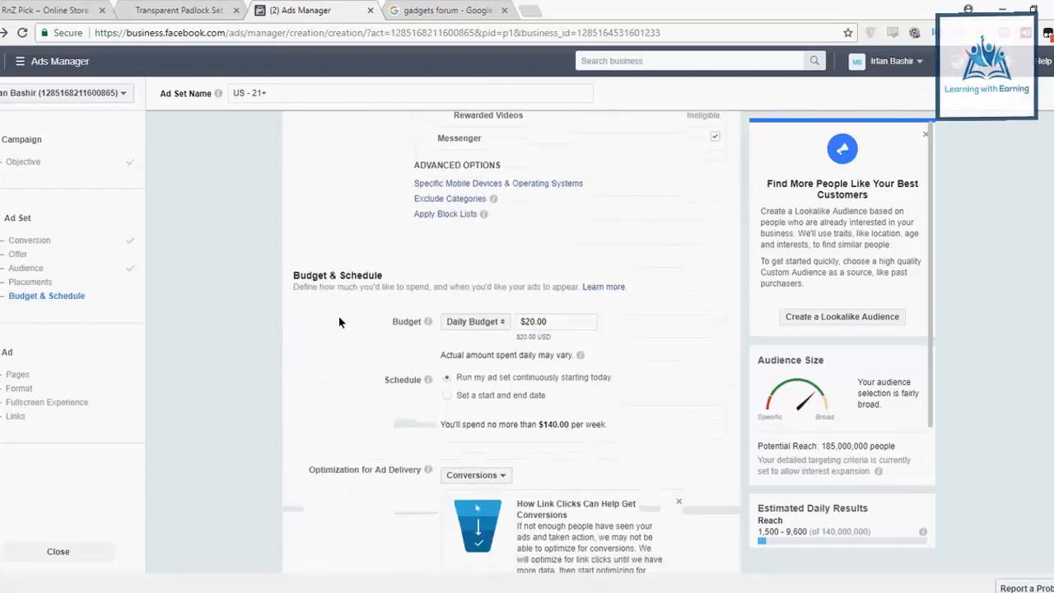
drag(536, 263, 498, 268)
key(BackSpace)
key(BackSpace)
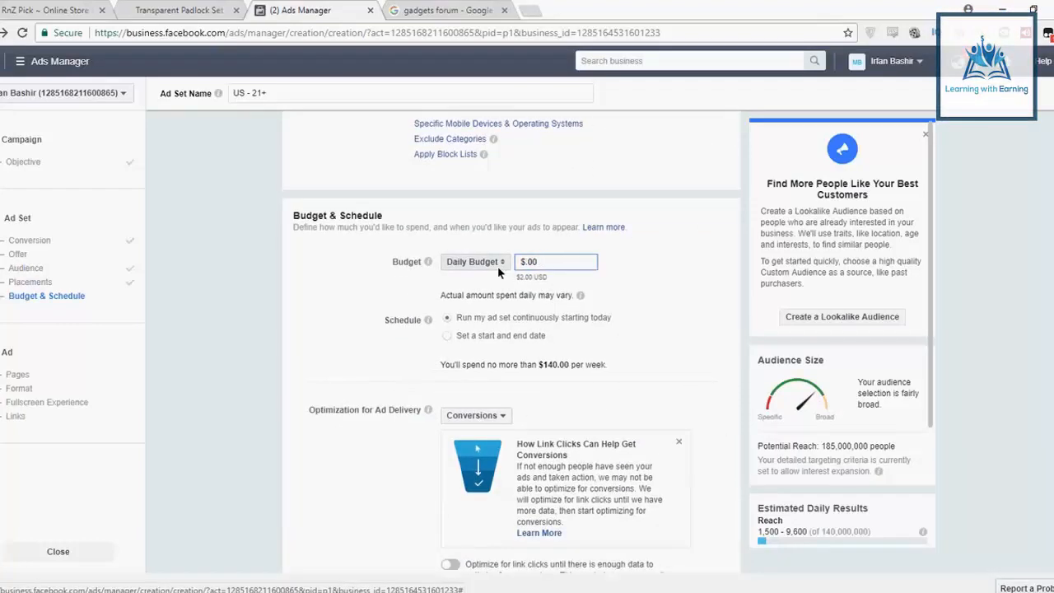
text(5)
click(336, 323)
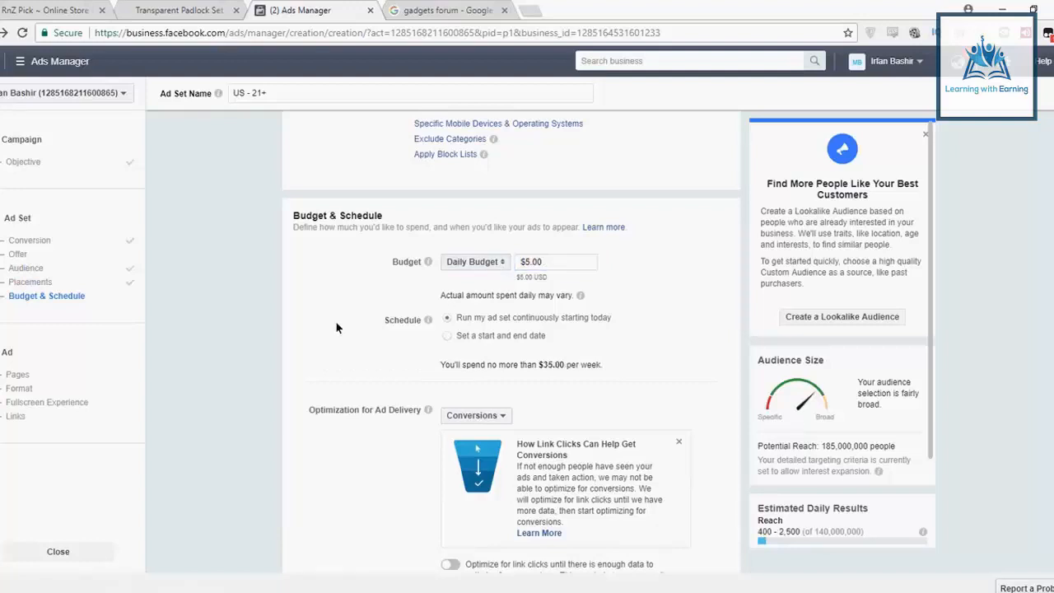
scroll(336, 328, down, 2)
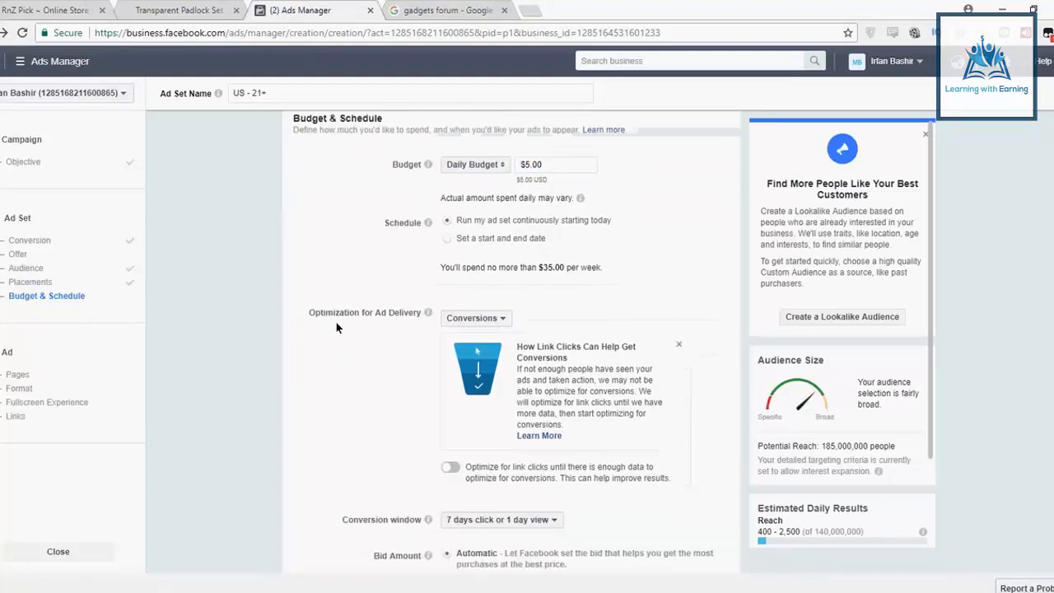
scroll(336, 326, up, 2)
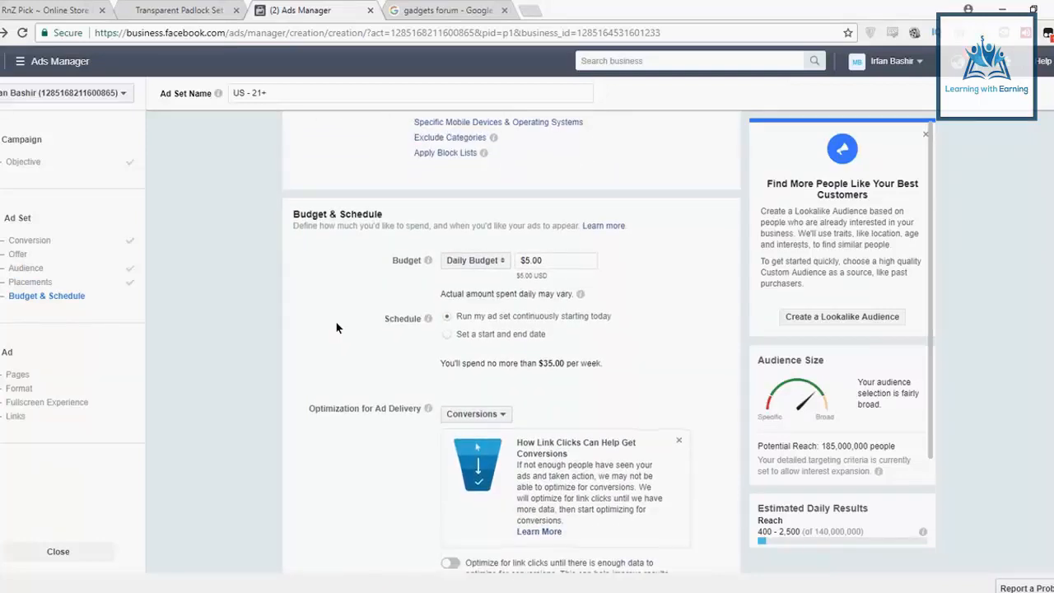
Switch the bid amount to manual with an average target cost of $31.00 per purchase
scroll(336, 328, down, 3)
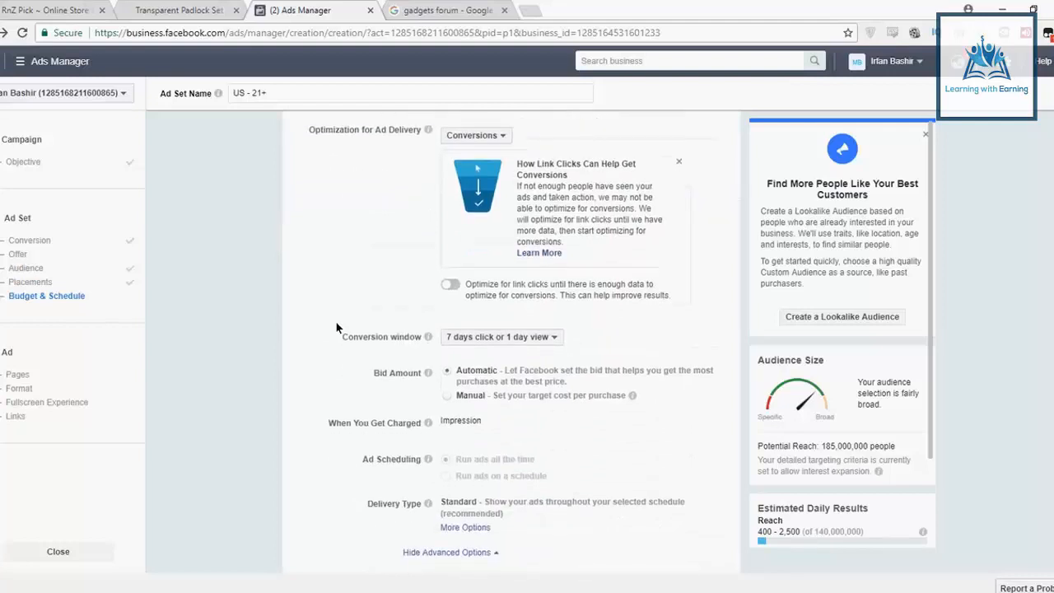
scroll(336, 328, down, 1)
scroll(336, 328, up, 1)
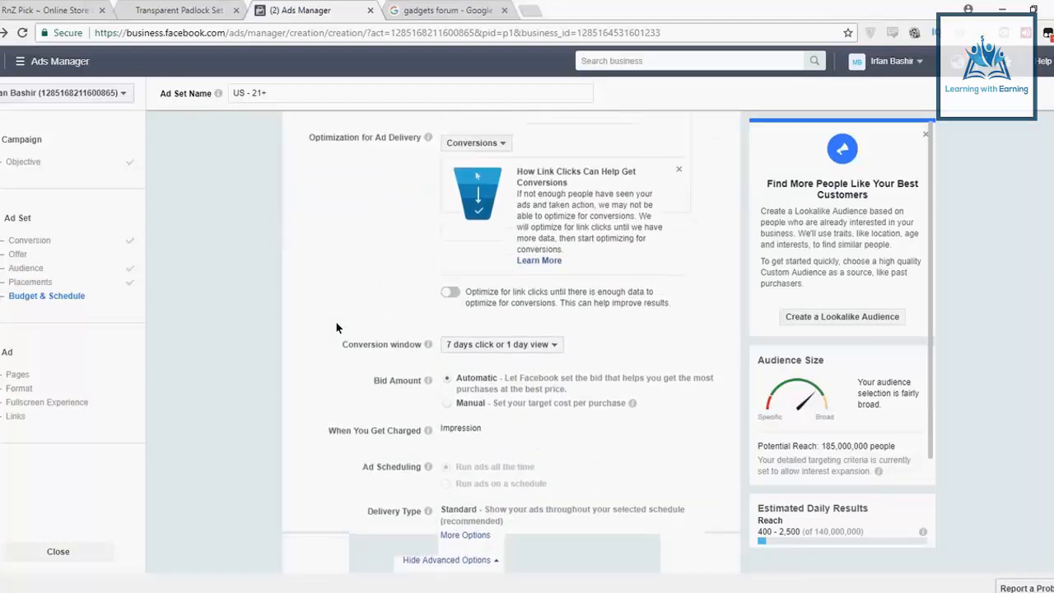
click(447, 410)
click(534, 428)
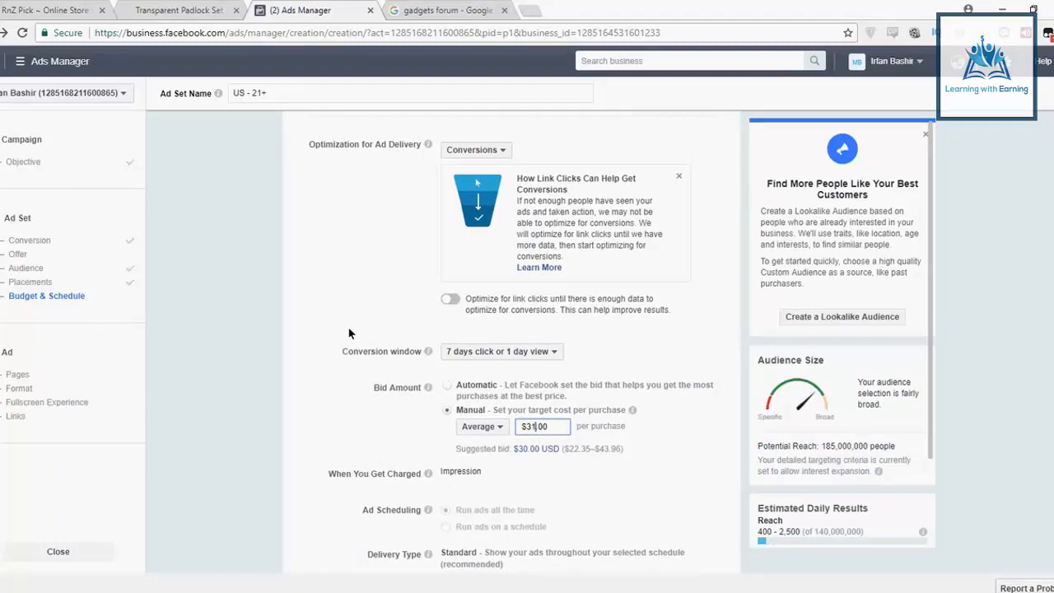
scroll(349, 332, down, 1)
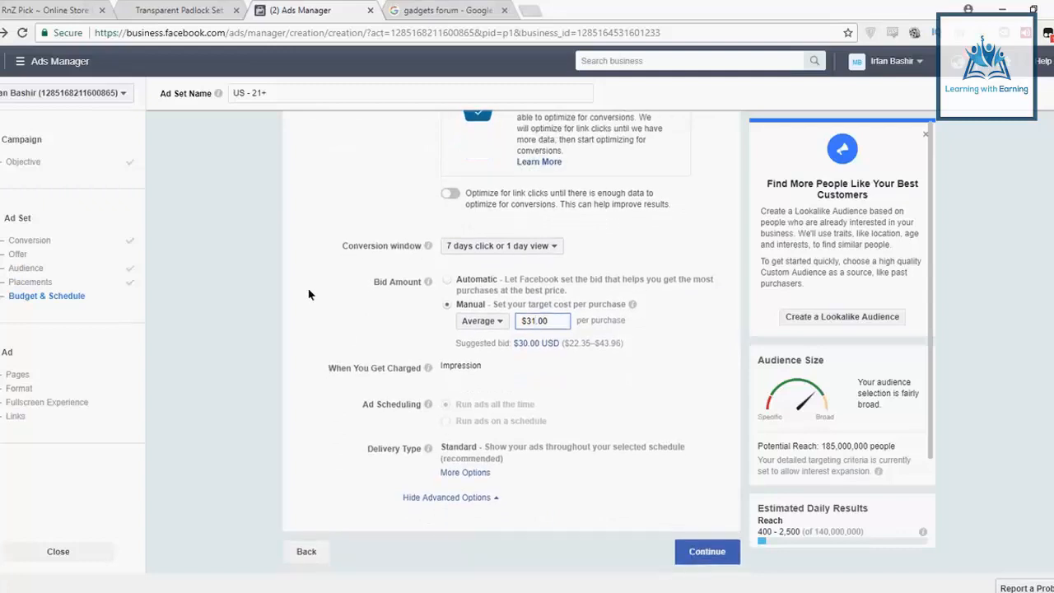
Review the ad set's audience, placements, budget and bid settings, and continue to the ad setup
scroll(309, 294, up, 5)
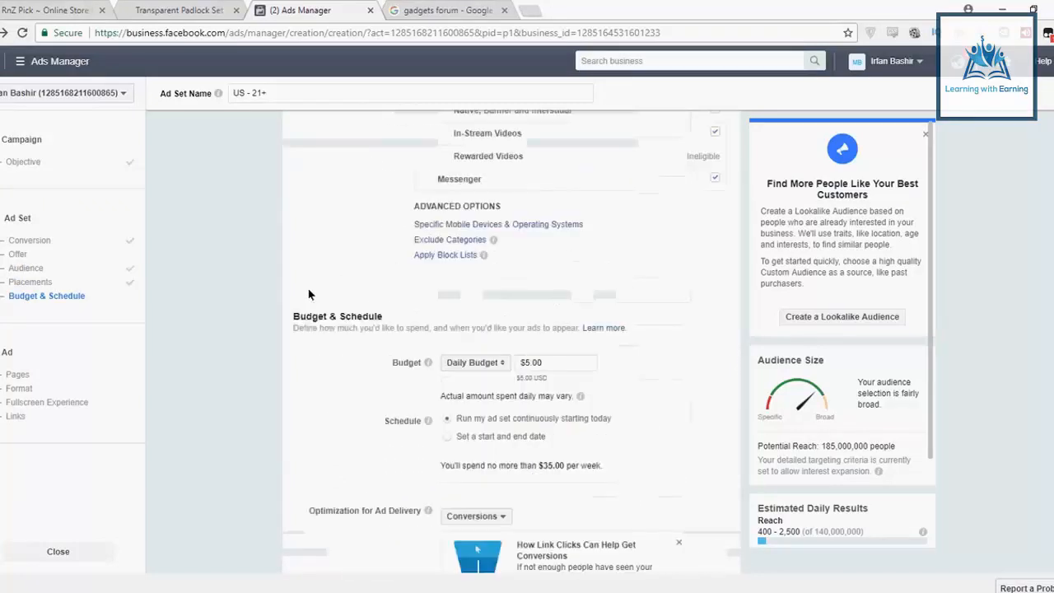
scroll(309, 294, up, 4)
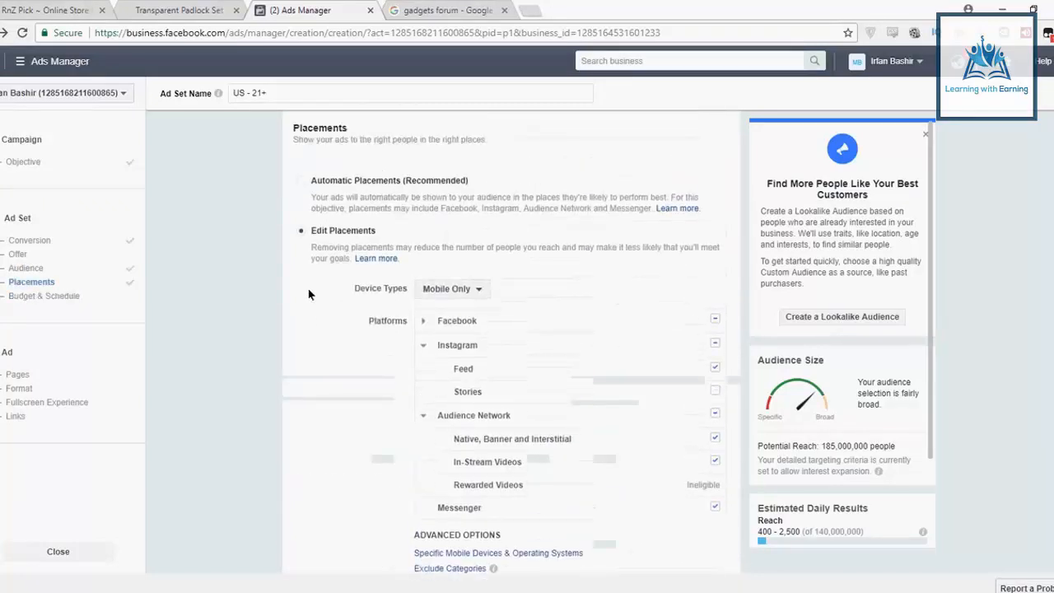
scroll(309, 295, up, 4)
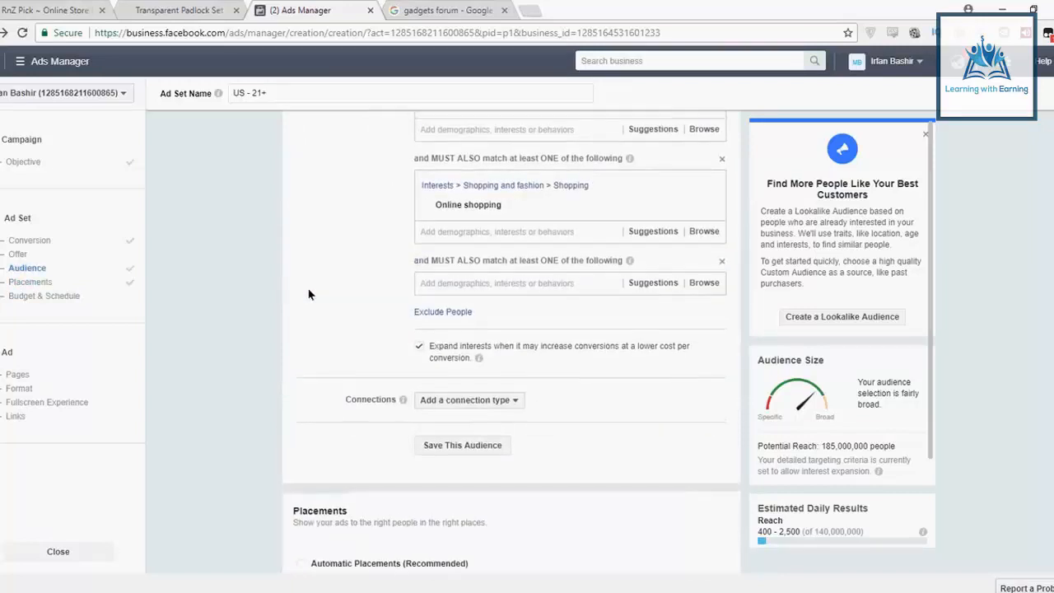
scroll(309, 294, up, 5)
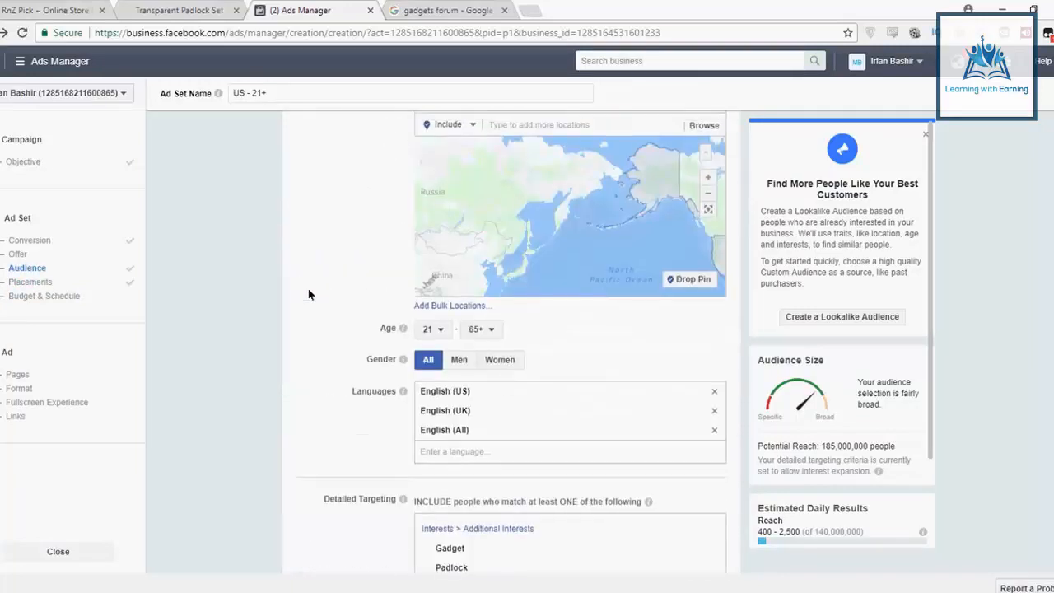
scroll(309, 294, down, 3)
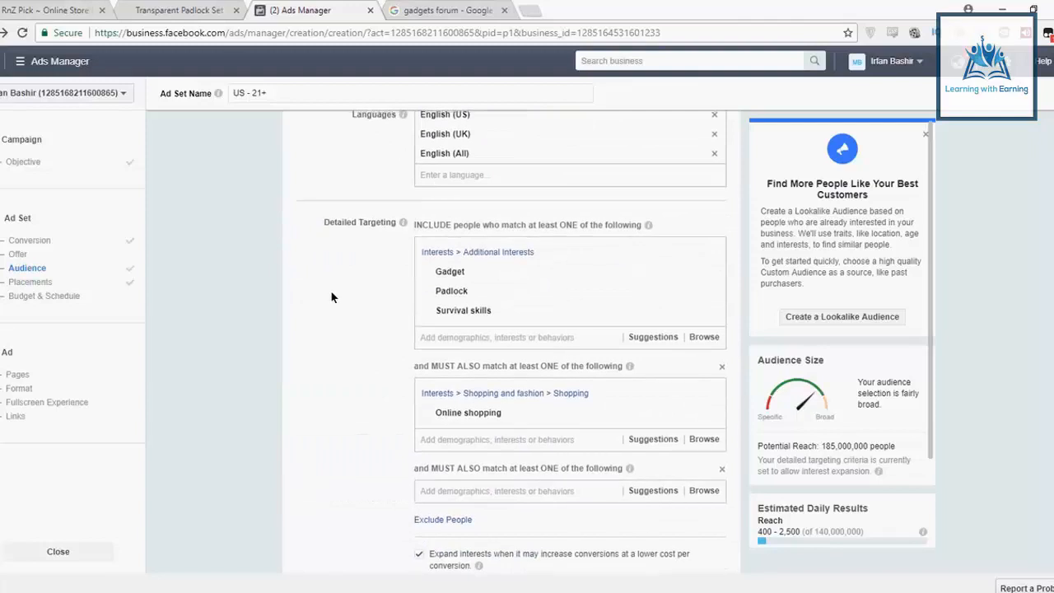
scroll(330, 290, up, 3)
scroll(331, 282, down, 1)
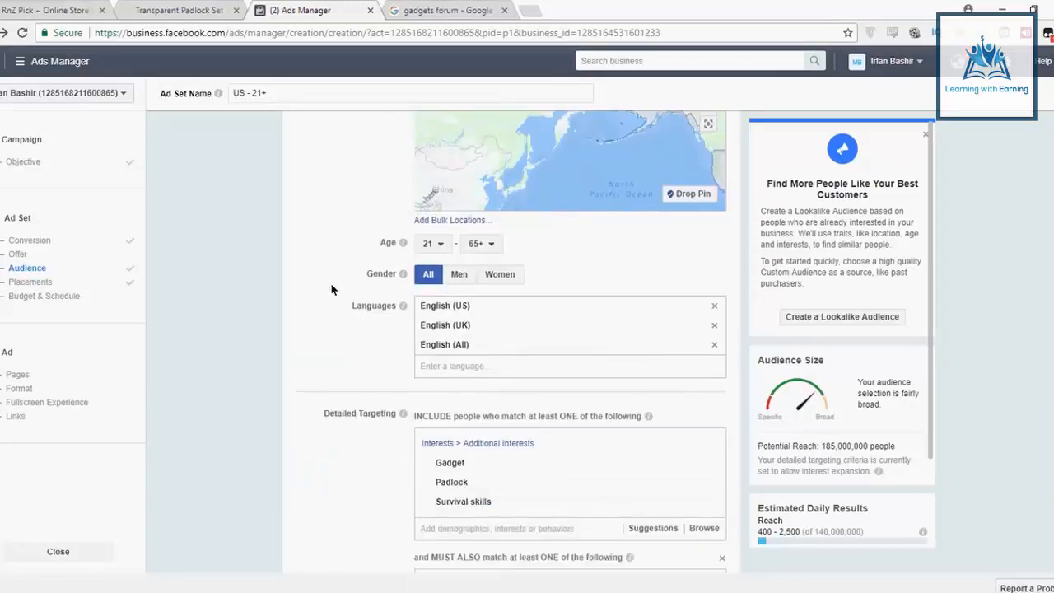
scroll(330, 282, down, 2)
scroll(331, 283, down, 6)
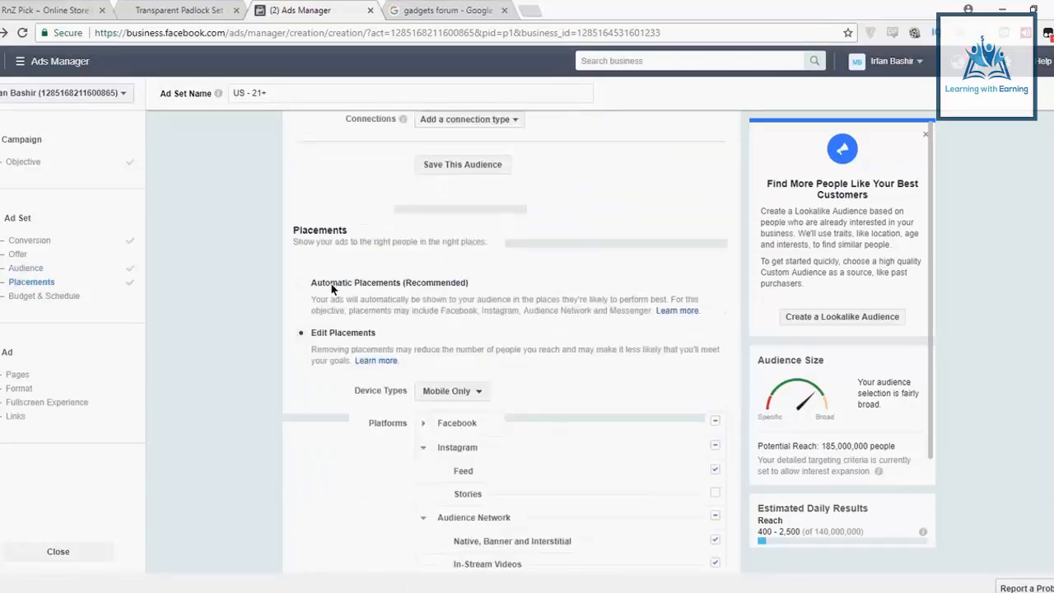
scroll(329, 285, down, 10)
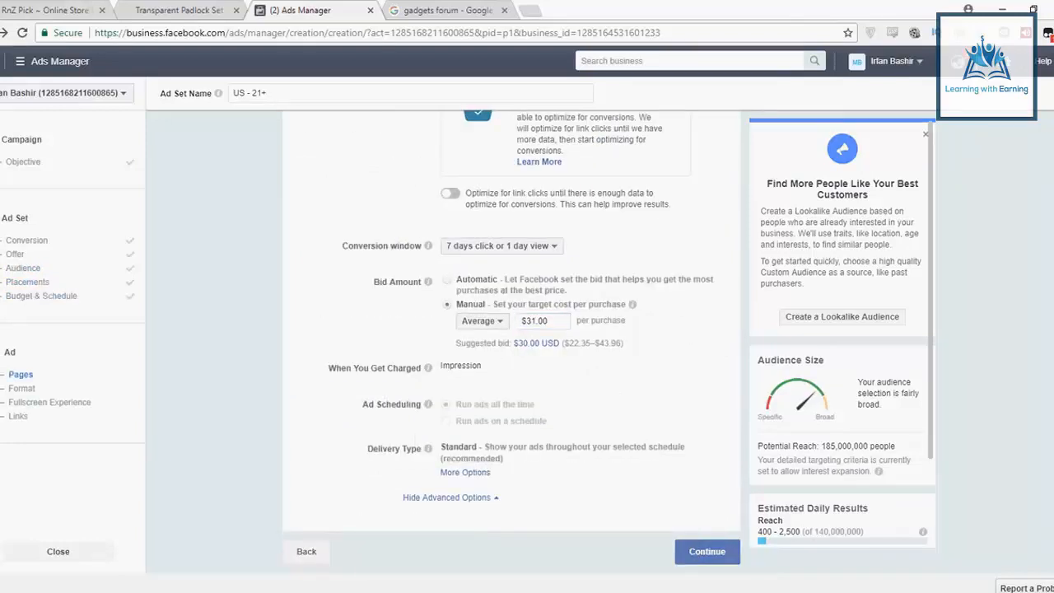
click(706, 551)
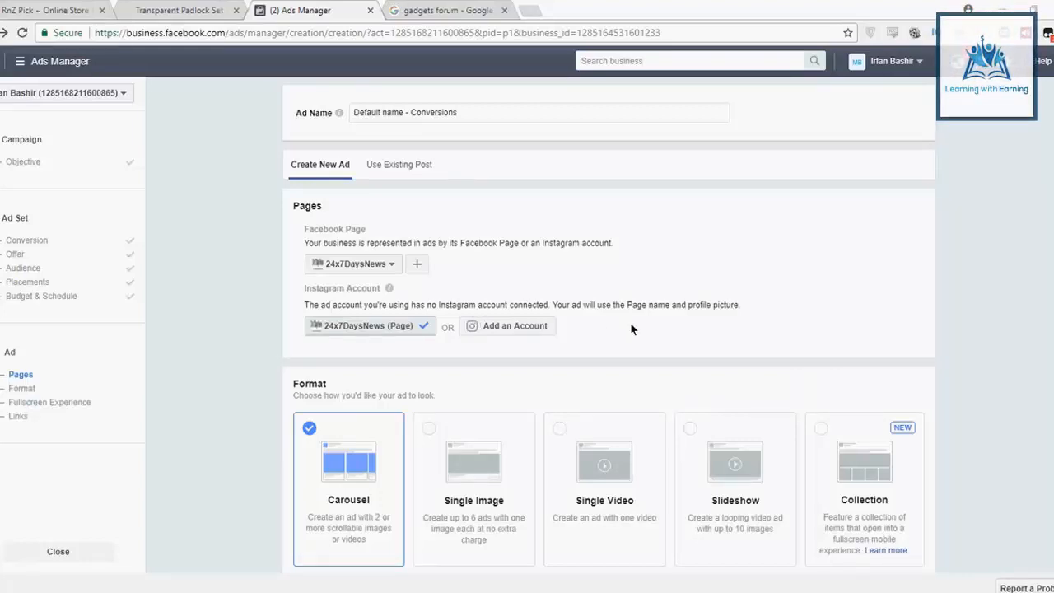
Try the Single Image format for the new ad and examine its image and link options
scroll(622, 361, down, 2)
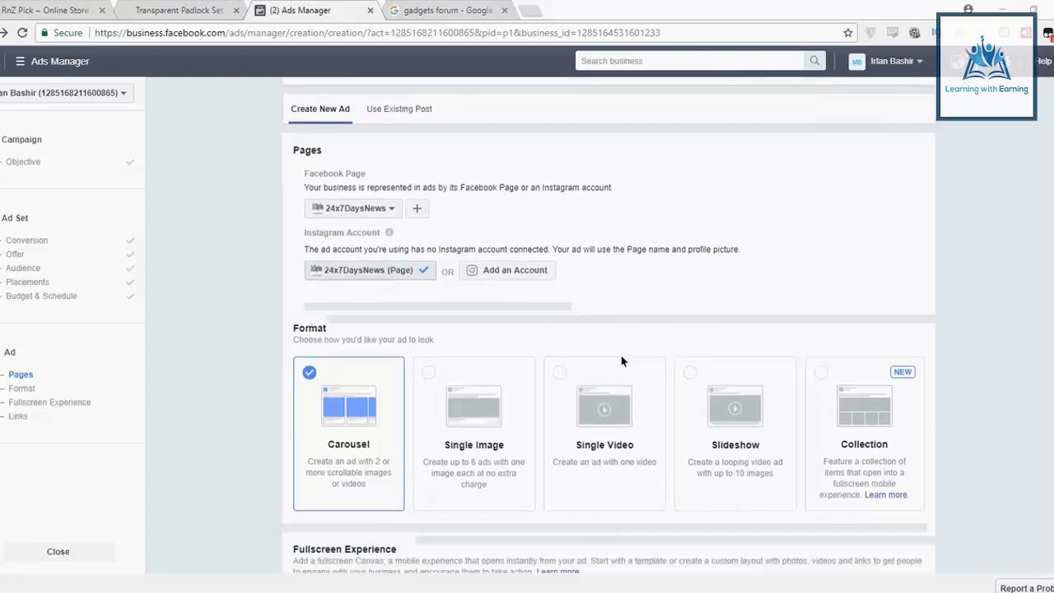
scroll(622, 360, down, 4)
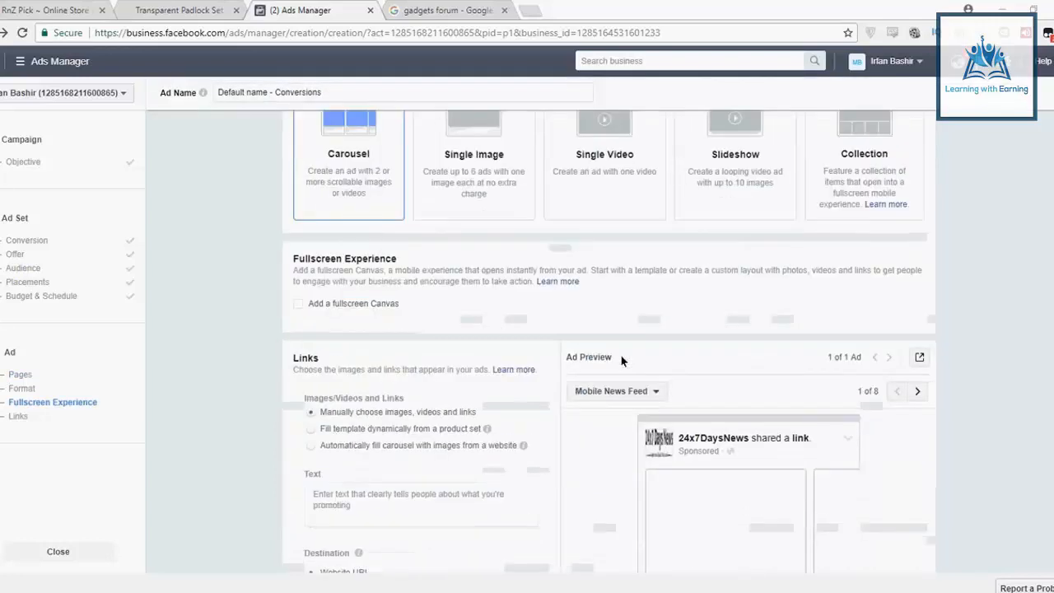
scroll(621, 360, up, 3)
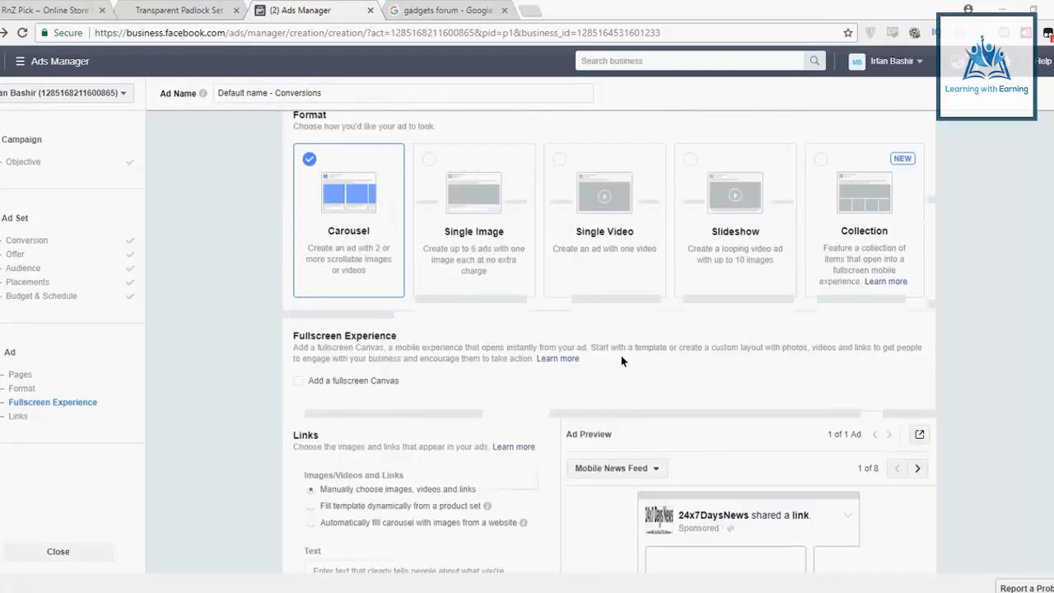
click(447, 283)
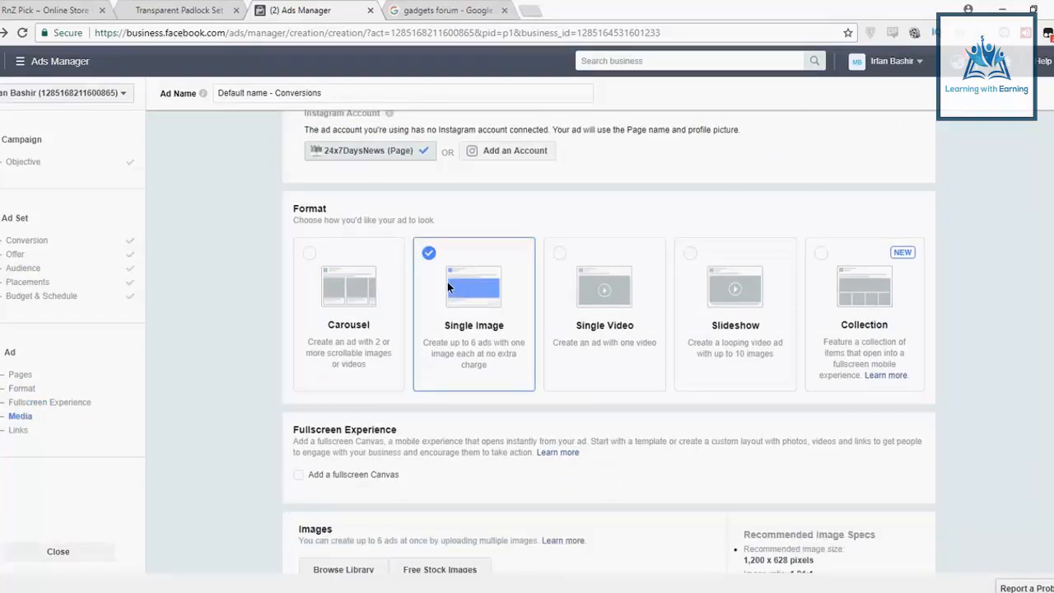
scroll(544, 328, down, 1)
scroll(547, 327, down, 2)
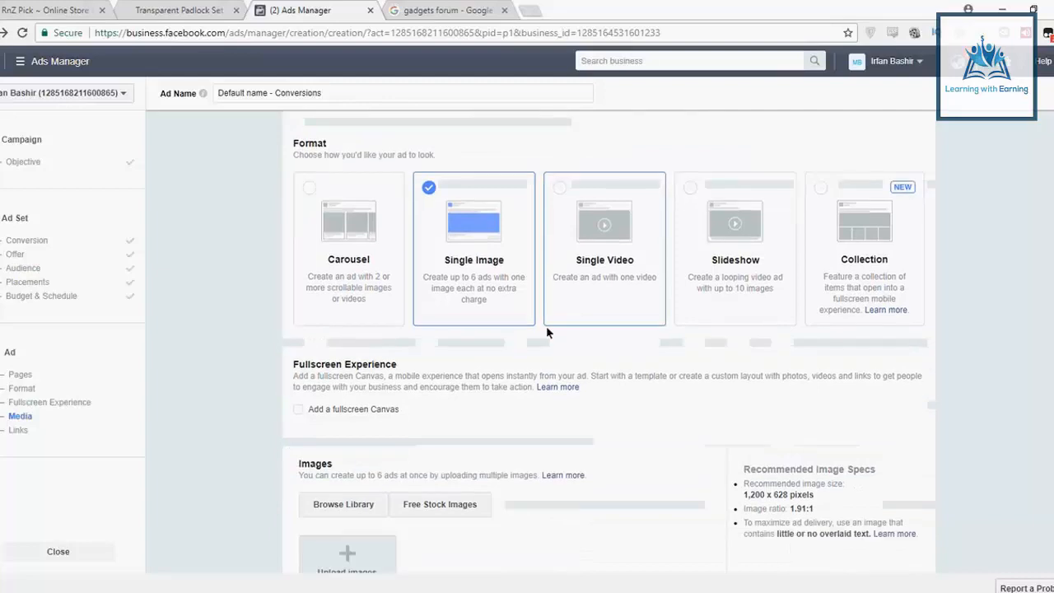
scroll(546, 327, down, 1)
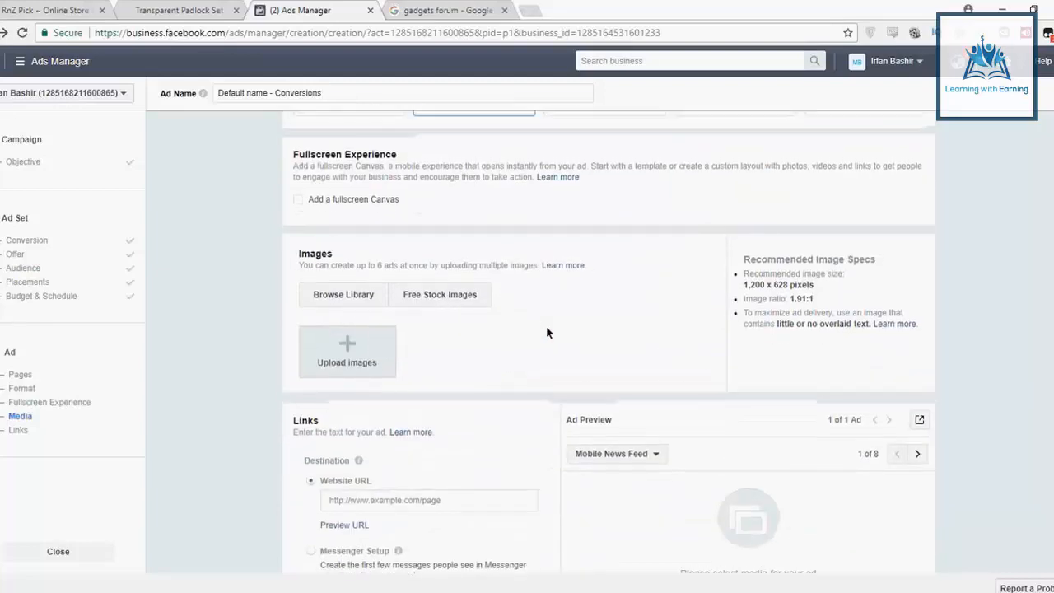
scroll(546, 328, up, 3)
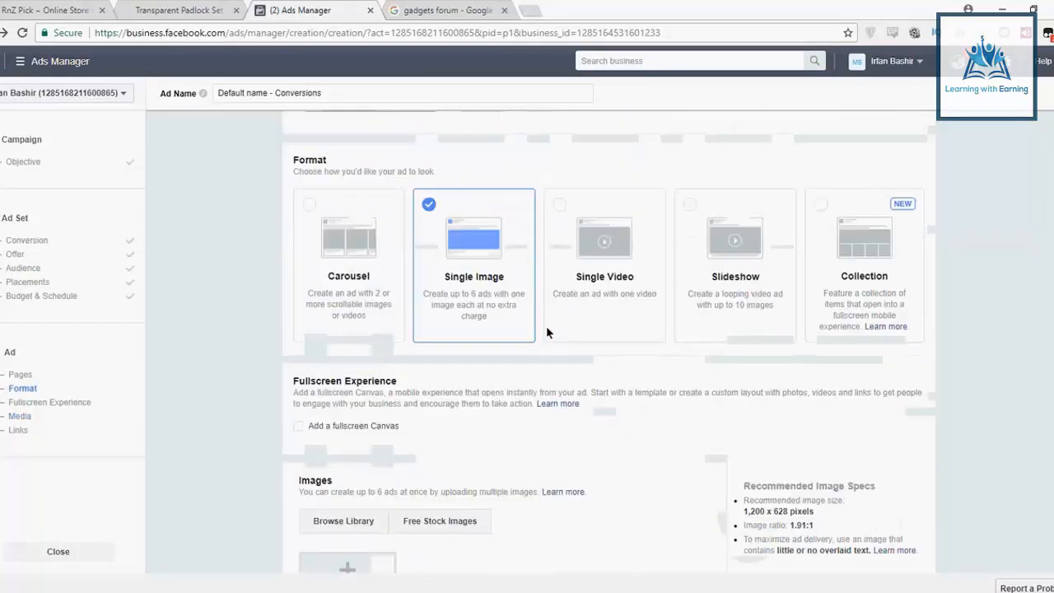
Try the Single Video format for the new ad and examine its video upload options and recommendations
click(551, 361)
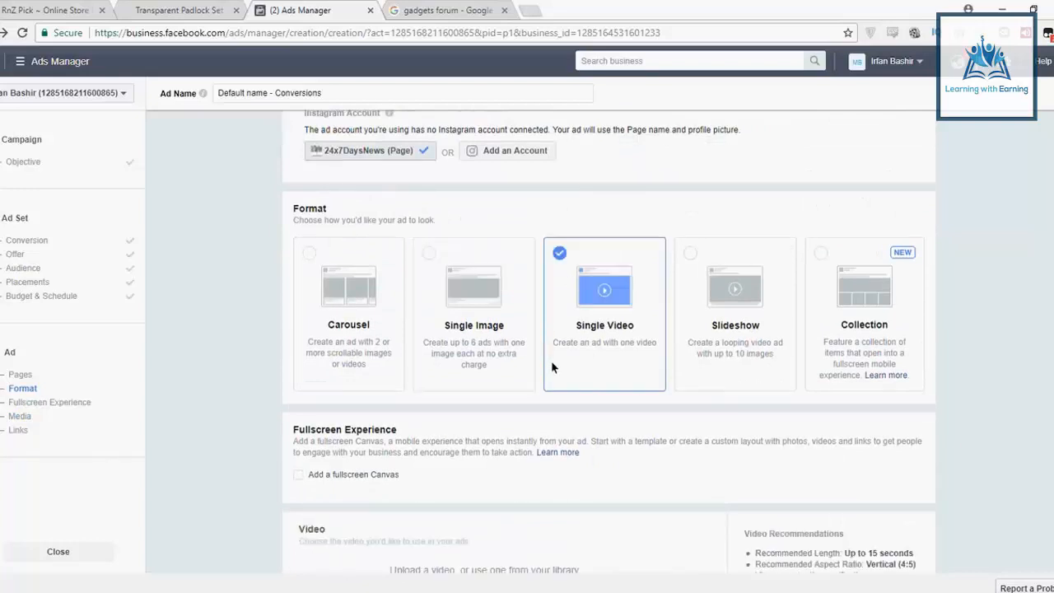
scroll(552, 361, down, 3)
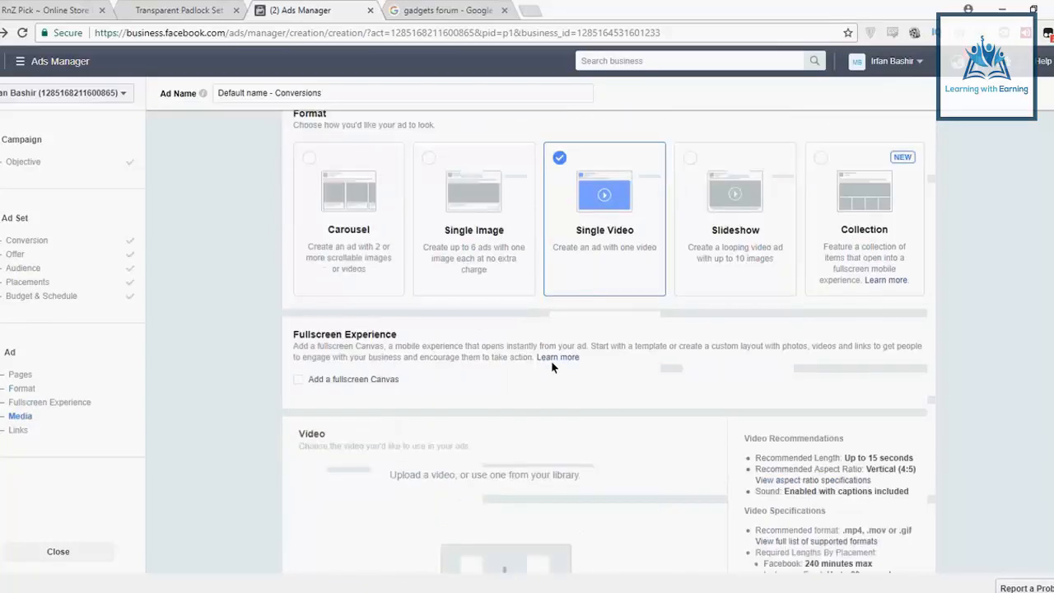
scroll(551, 361, down, 1)
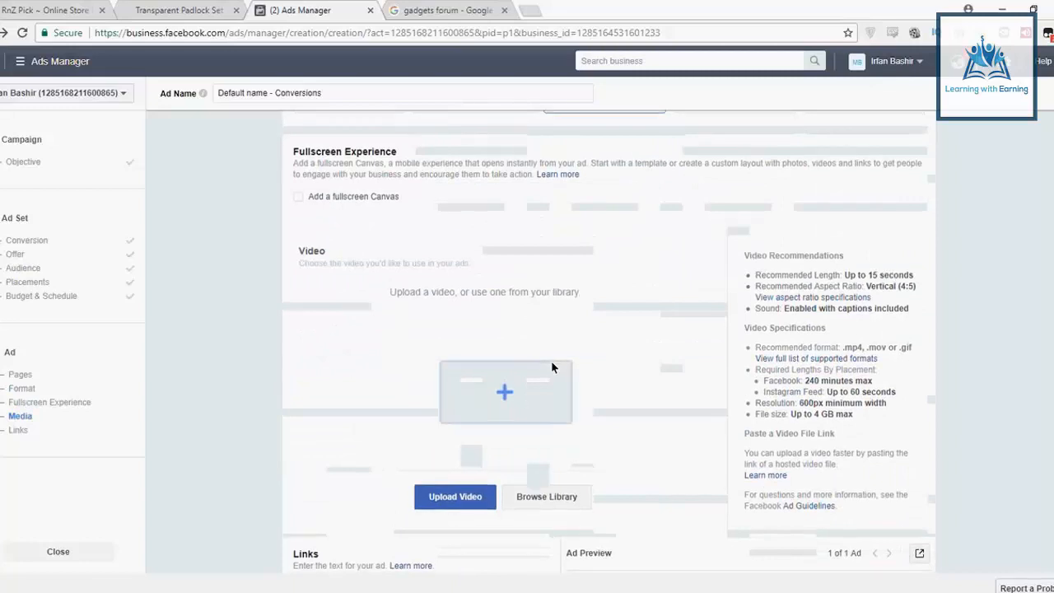
scroll(552, 362, down, 1)
scroll(552, 362, up, 6)
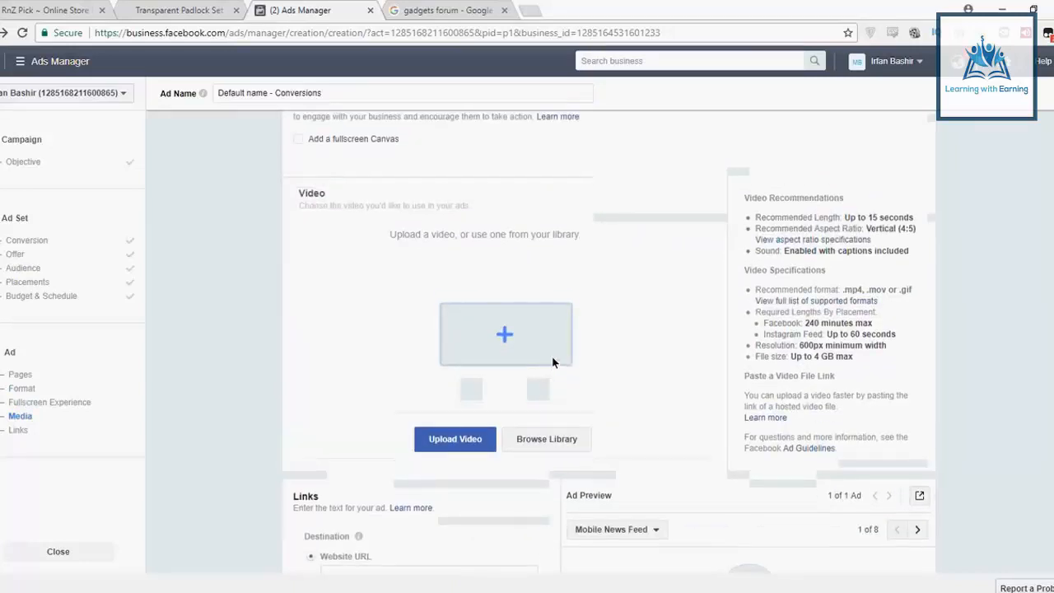
scroll(531, 475, down, 1)
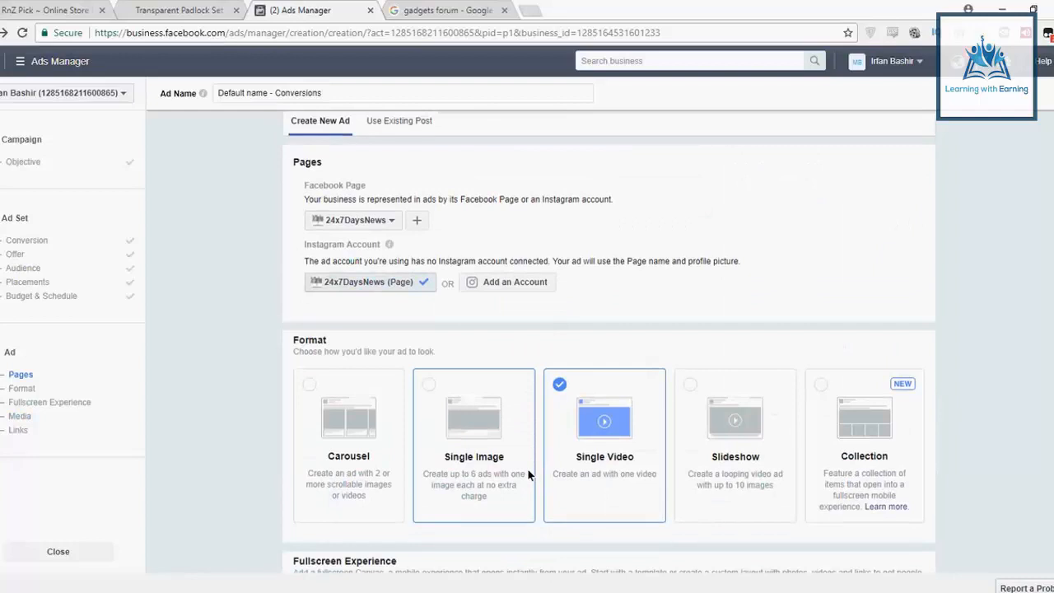
scroll(528, 476, down, 1)
scroll(528, 474, down, 3)
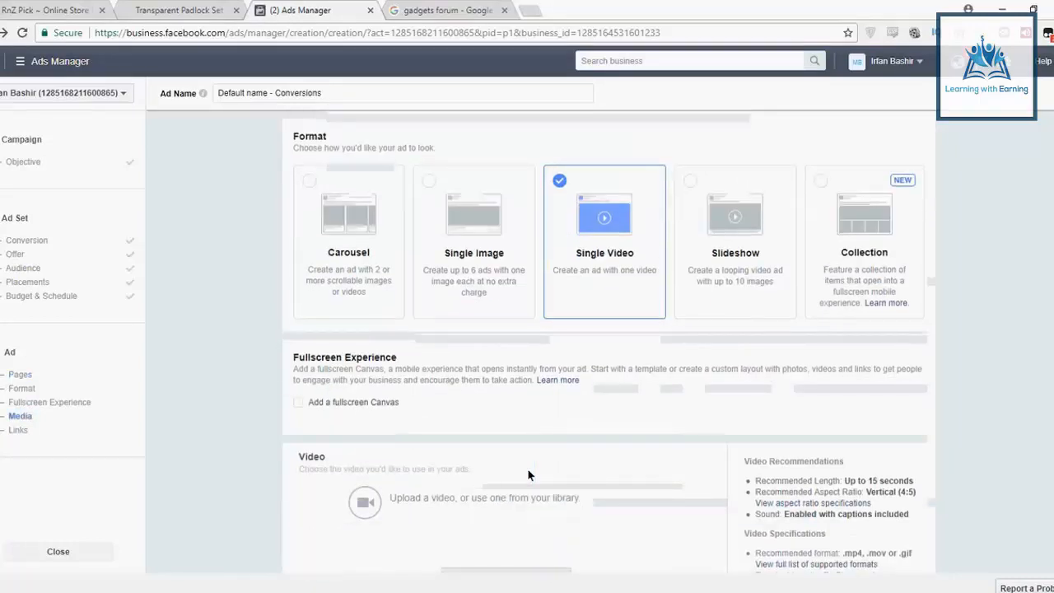
scroll(528, 475, down, 3)
scroll(529, 407, up, 6)
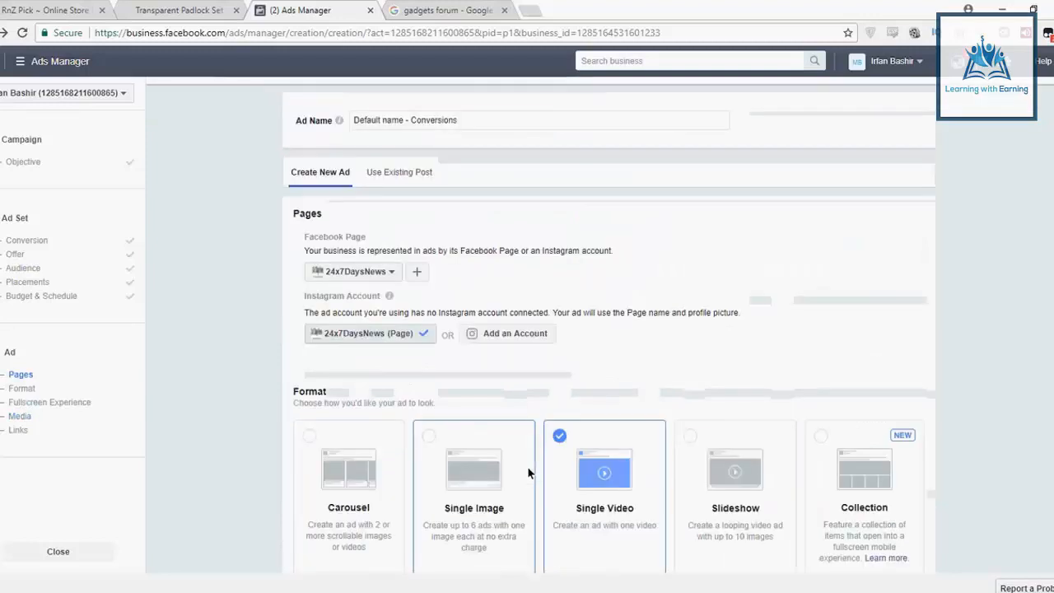
scroll(533, 380, down, 4)
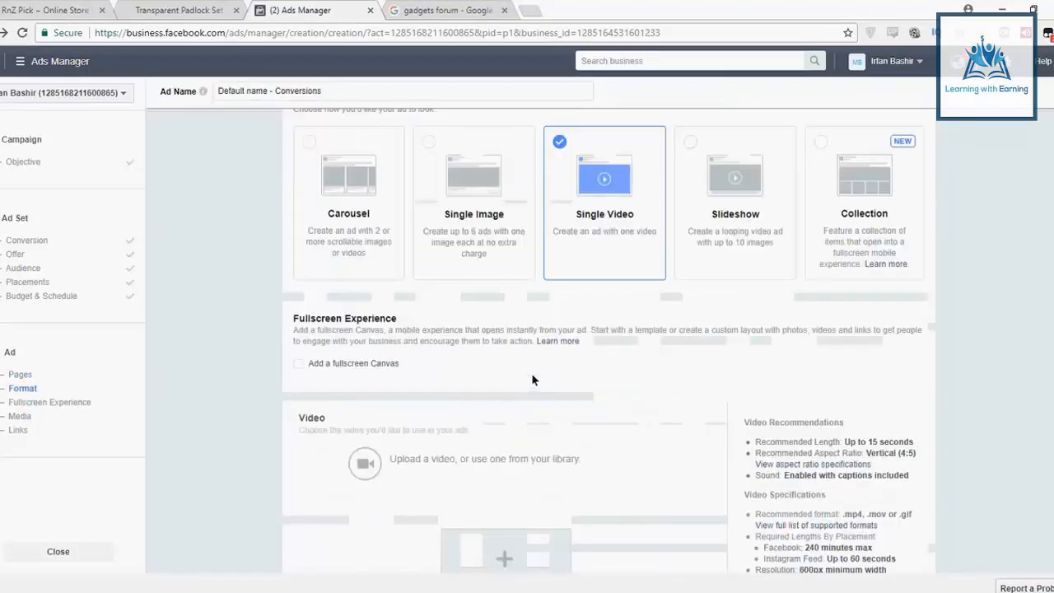
Switch the ad to using an existing post, connect the SiZlee Facebook page, and check the post preview and tracking options
scroll(533, 379, up, 5)
click(424, 162)
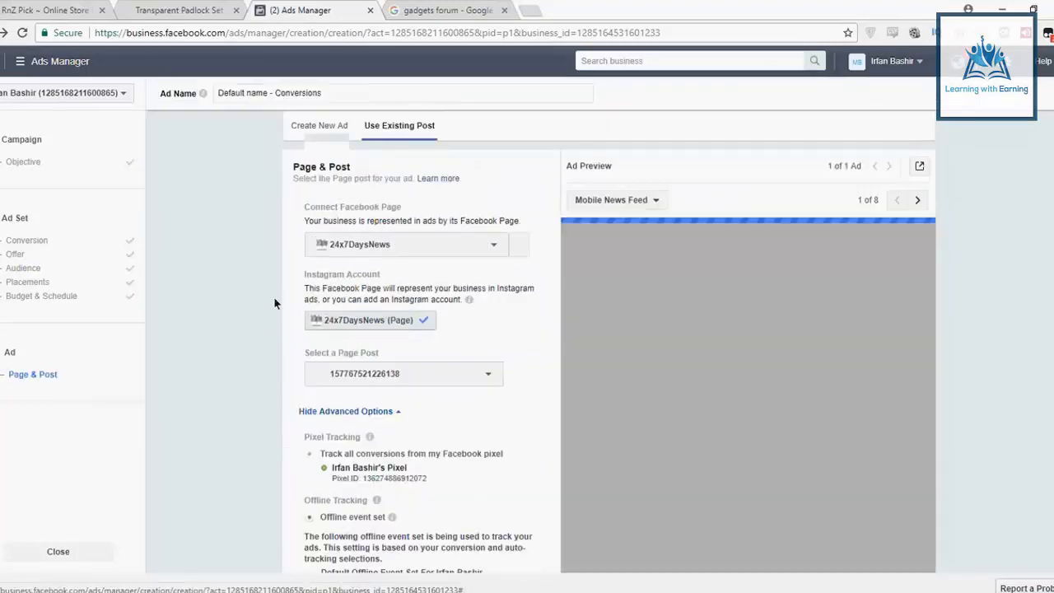
scroll(322, 303, up, 1)
click(321, 299)
click(387, 445)
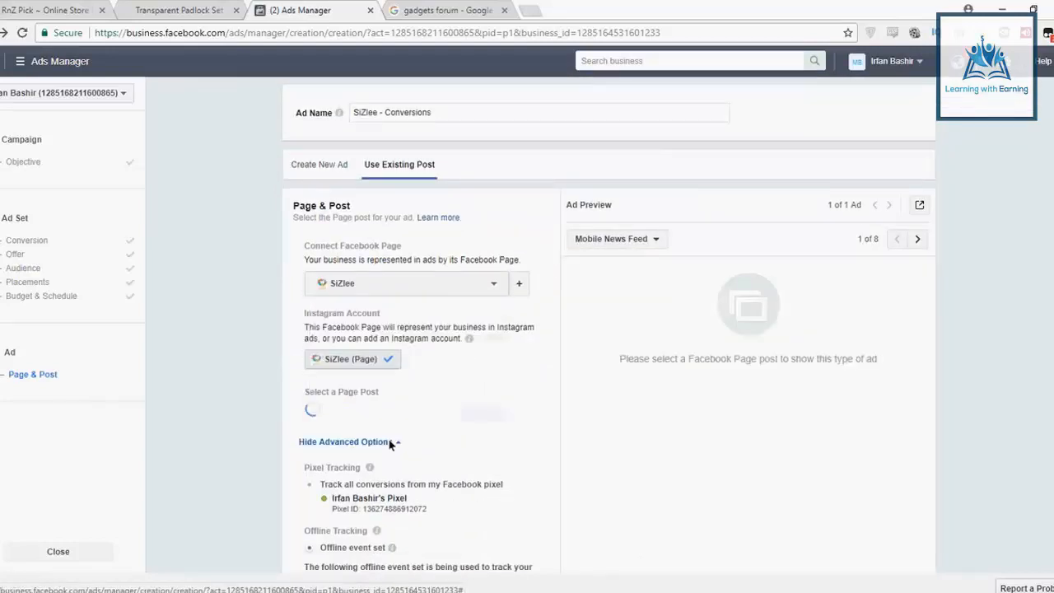
scroll(381, 414, down, 1)
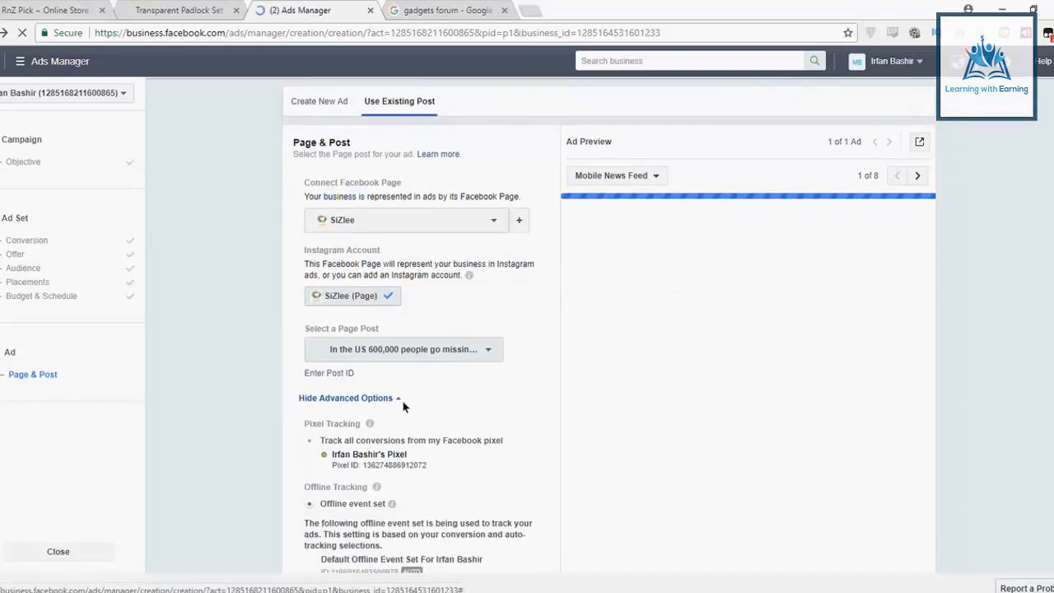
scroll(357, 376, up, 1)
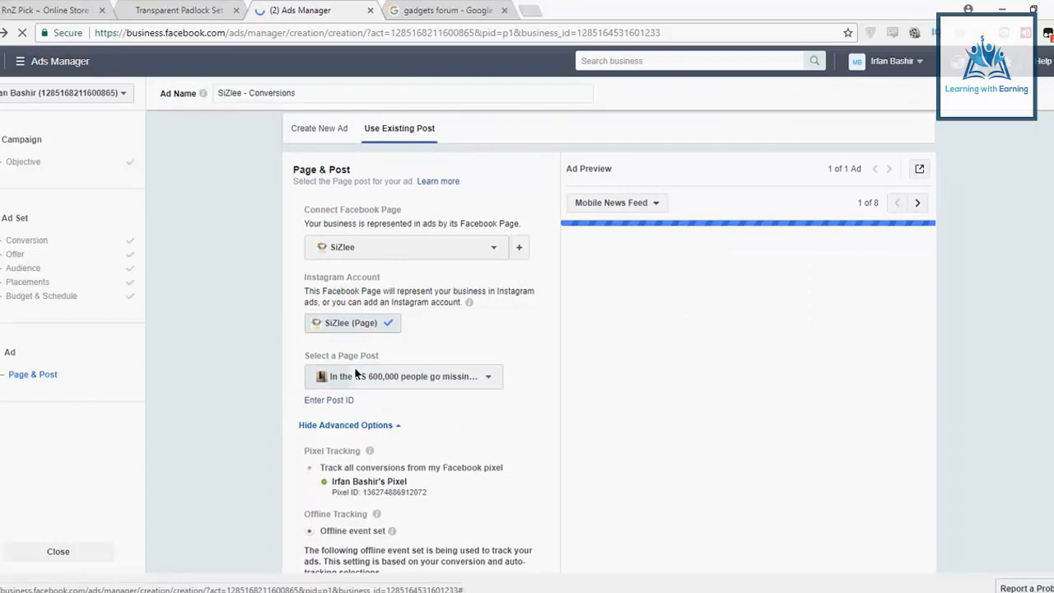
scroll(495, 302, down, 1)
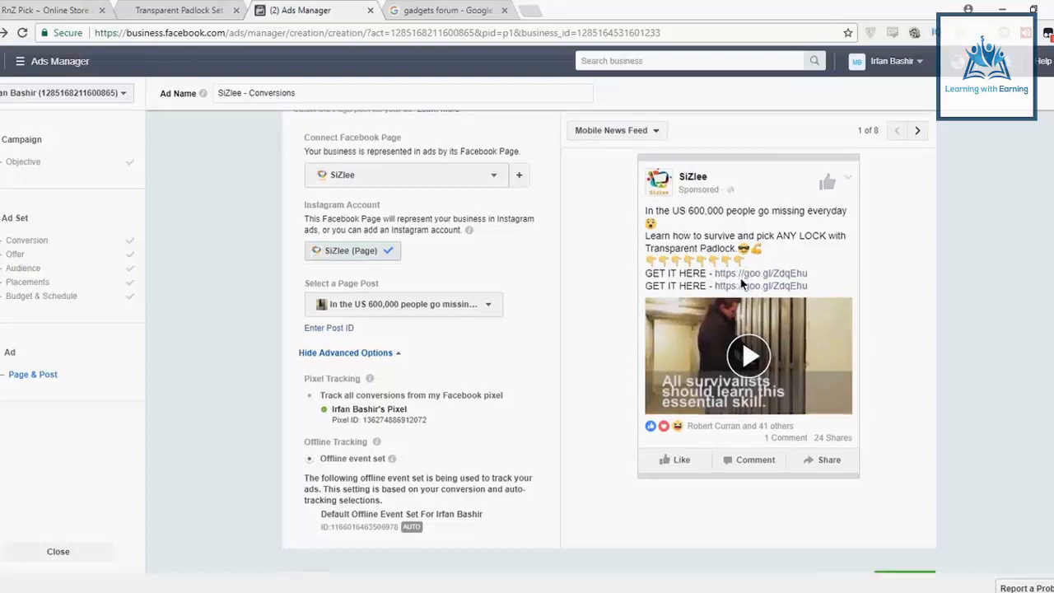
scroll(741, 283, down, 2)
scroll(744, 283, down, 1)
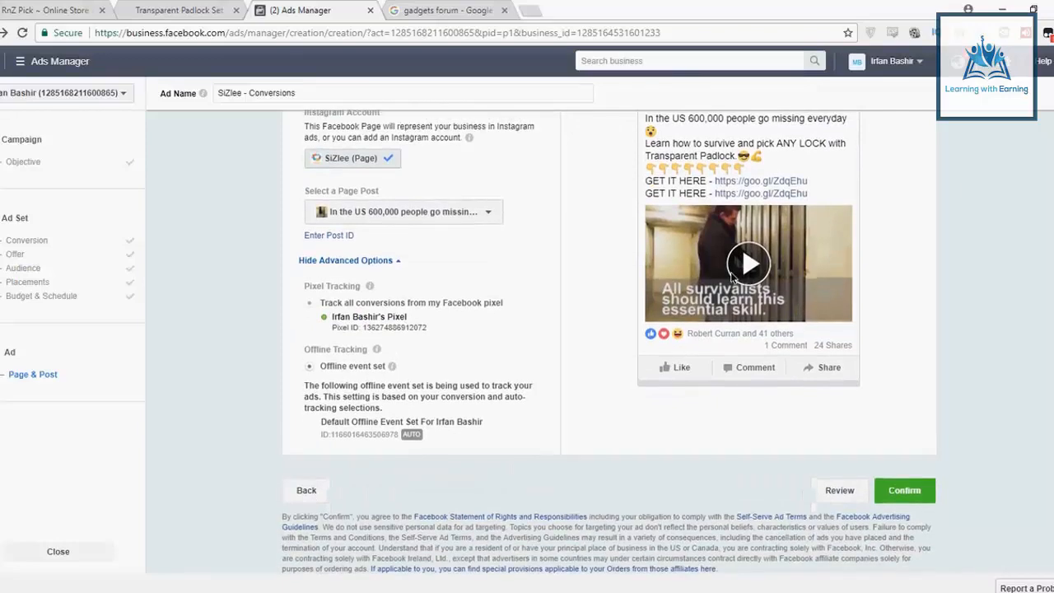
scroll(732, 279, up, 3)
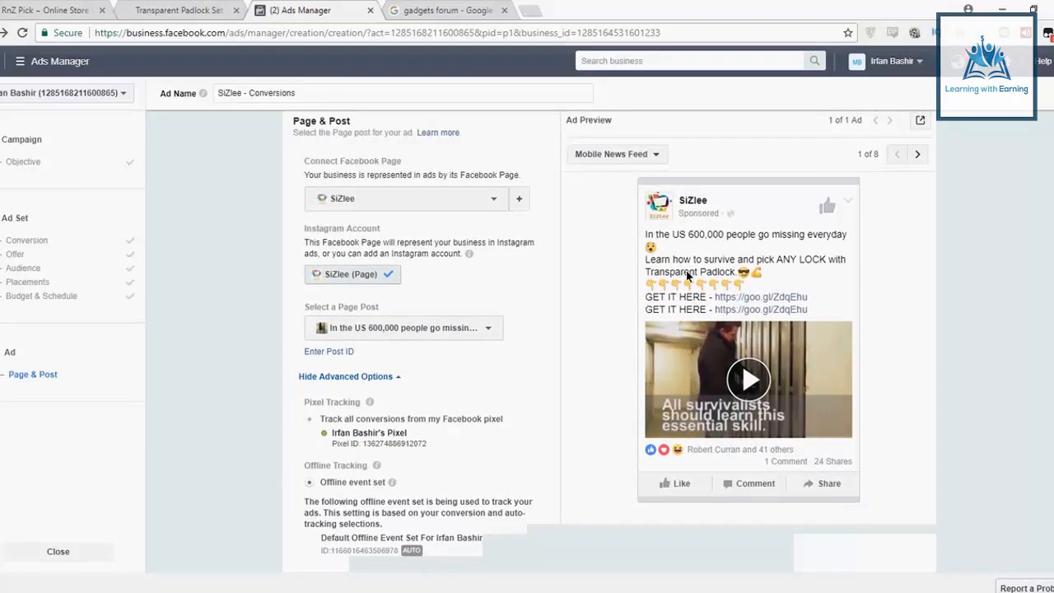
Switch from the existing post back to creating a new ad and choose the Single Video format
scroll(686, 271, up, 3)
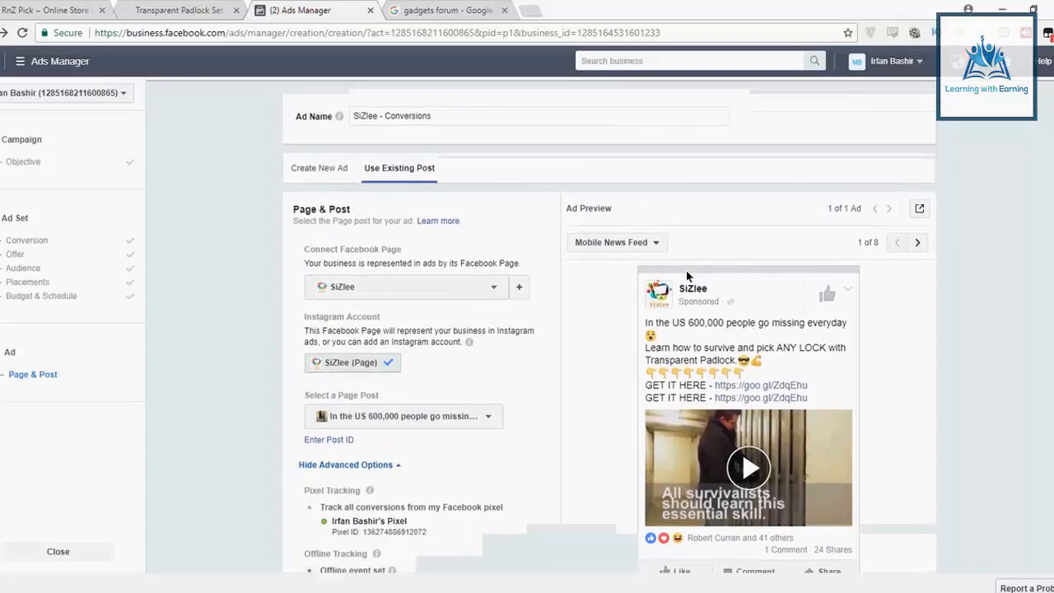
scroll(370, 359, down, 2)
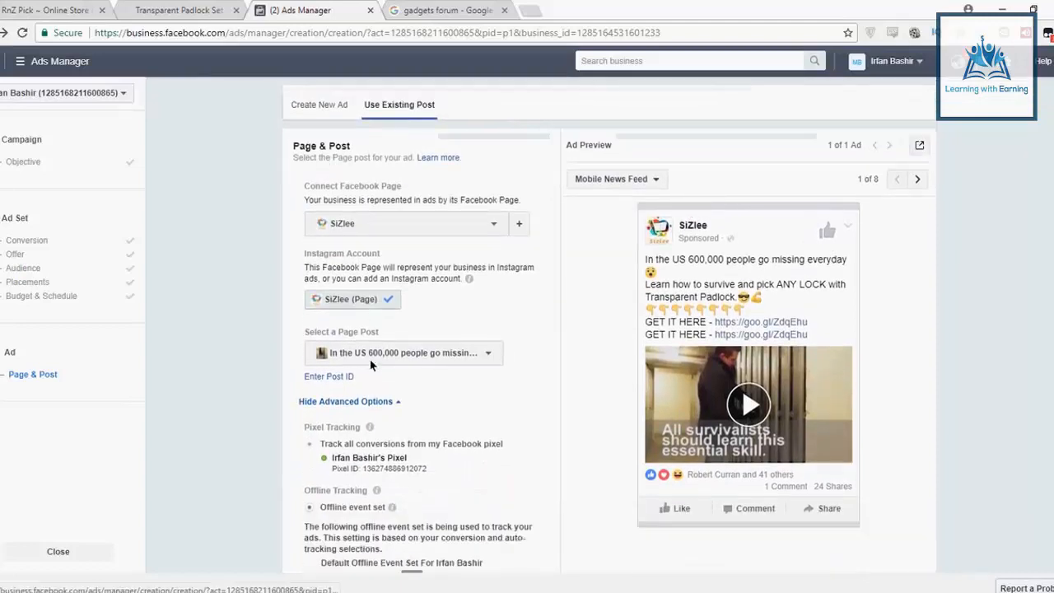
scroll(370, 359, down, 1)
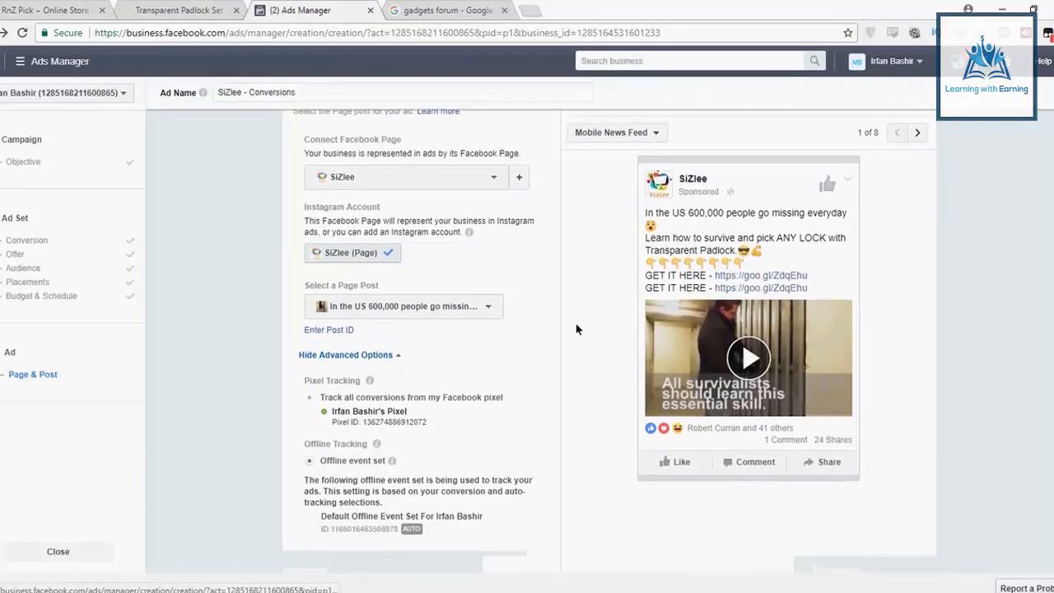
scroll(554, 301, up, 3)
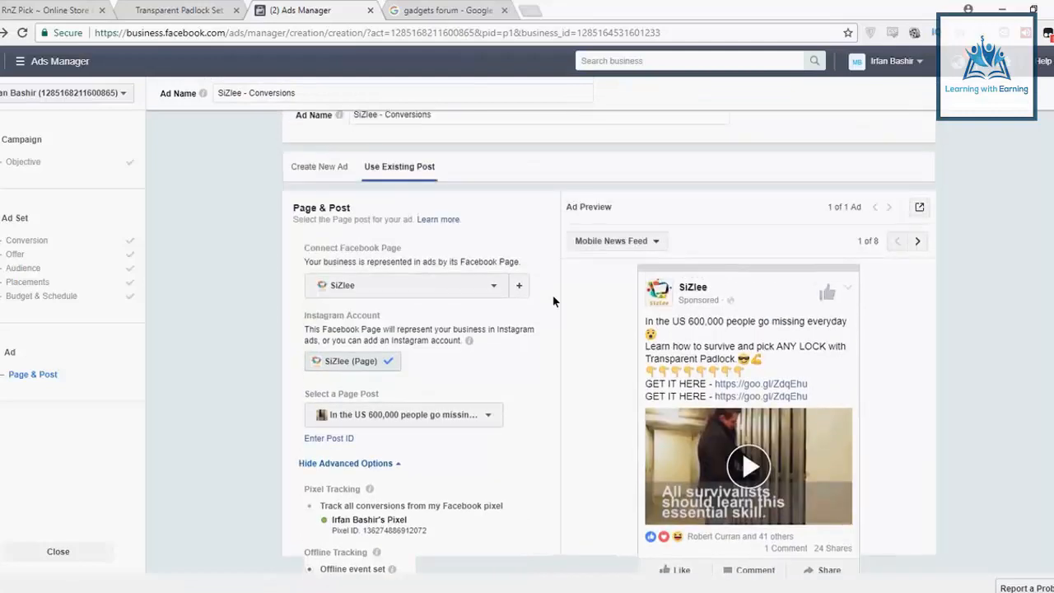
scroll(554, 300, up, 1)
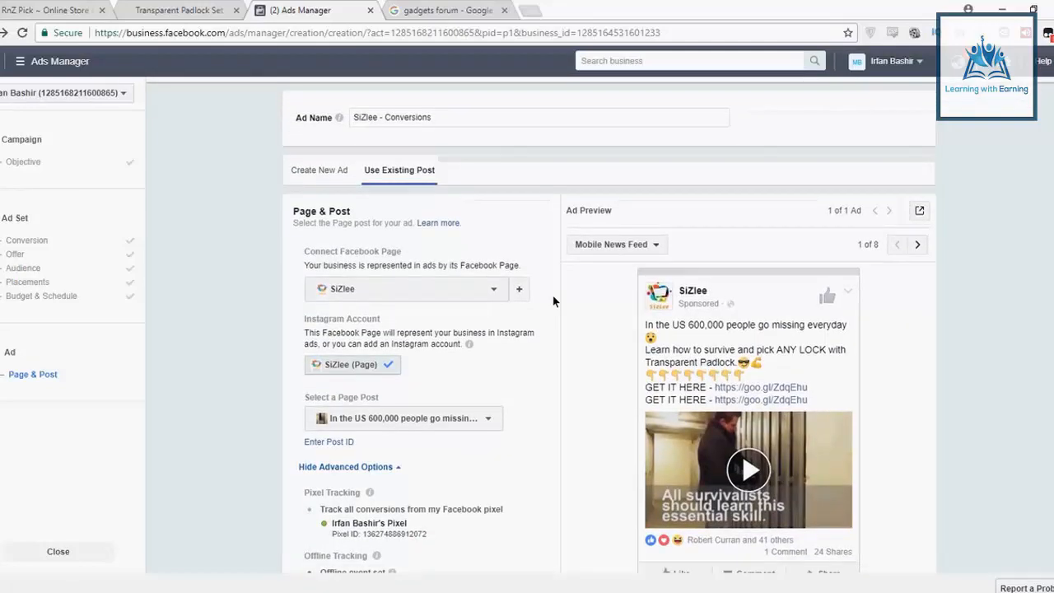
click(319, 170)
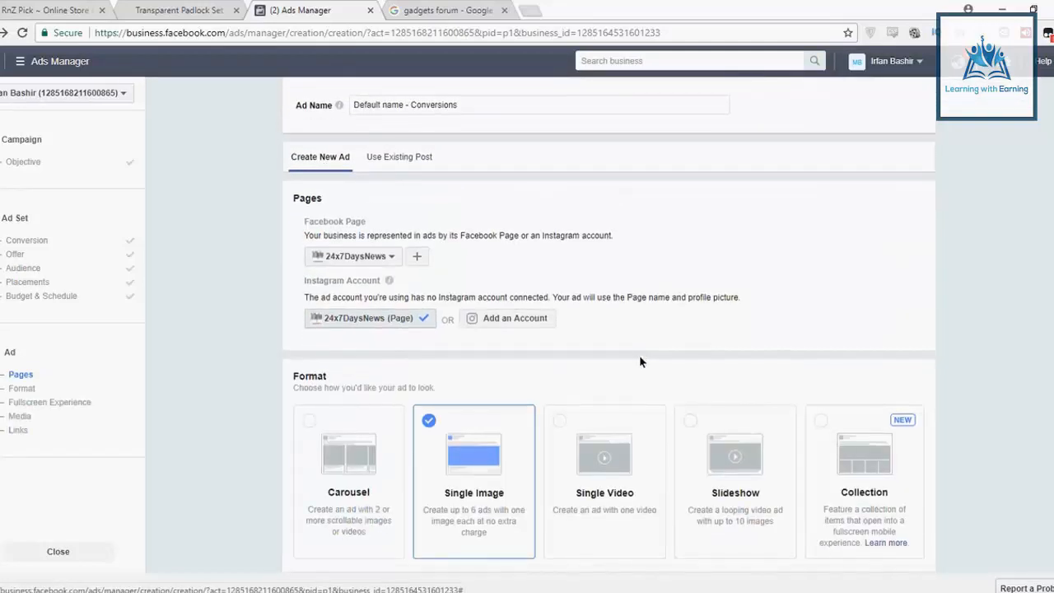
scroll(641, 361, down, 1)
scroll(641, 360, down, 2)
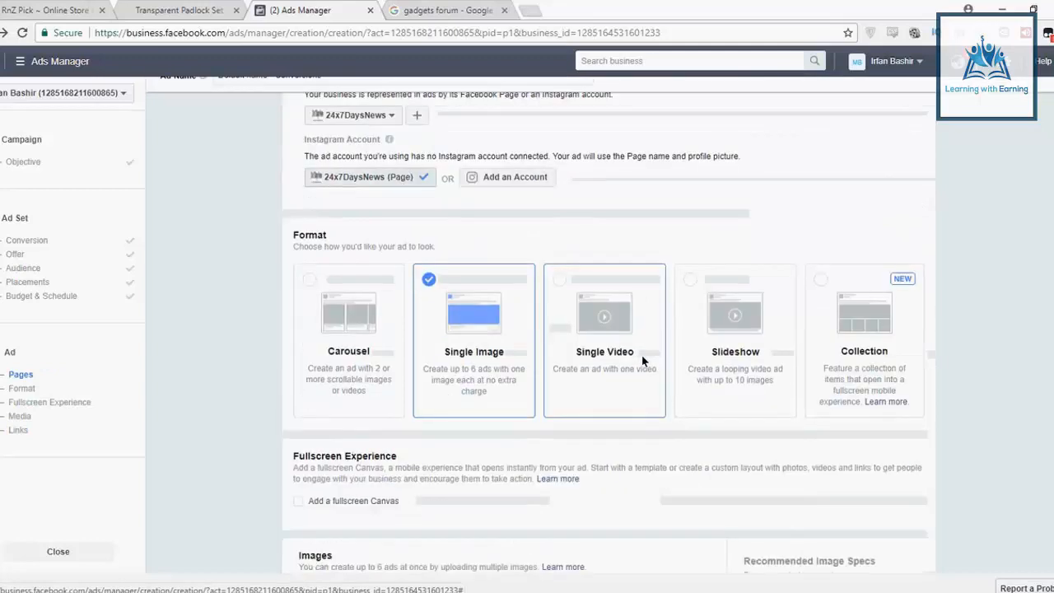
scroll(642, 361, down, 1)
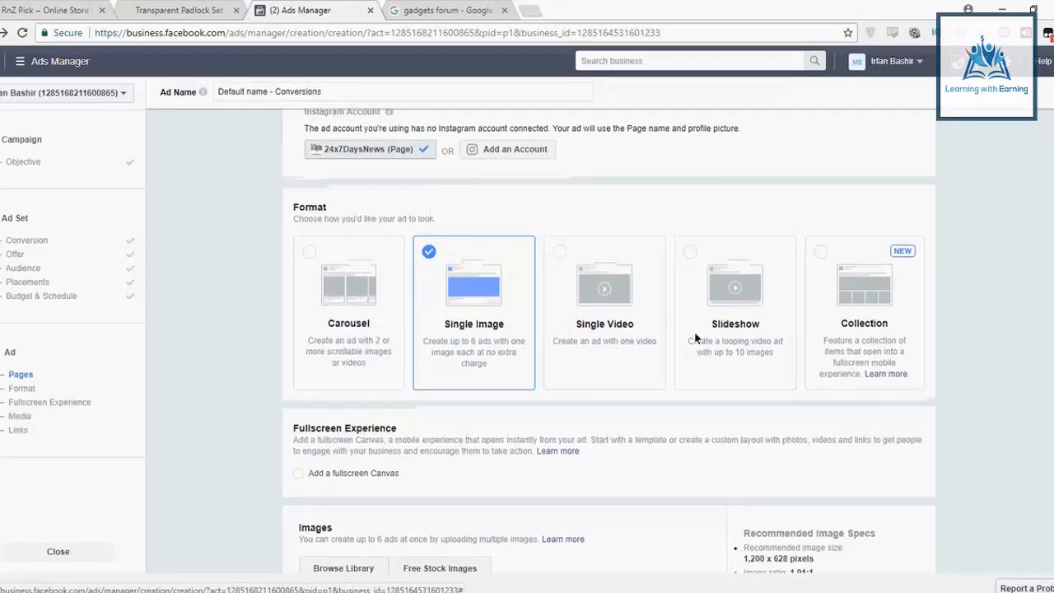
click(621, 371)
scroll(622, 374, down, 1)
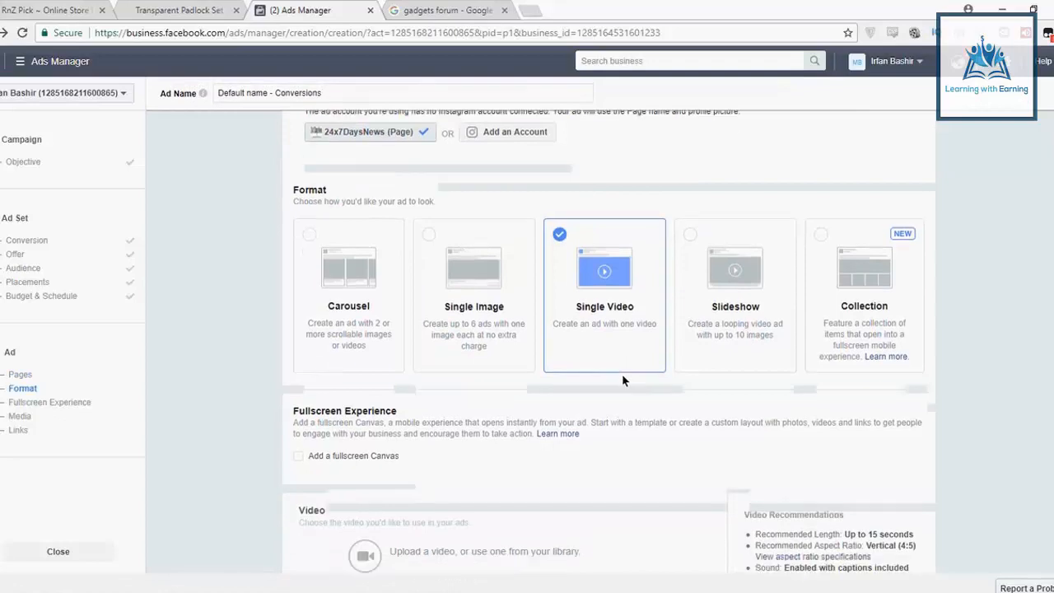
Upload padlock.mp4 from the Downloads folder as the ad's video
scroll(624, 374, down, 4)
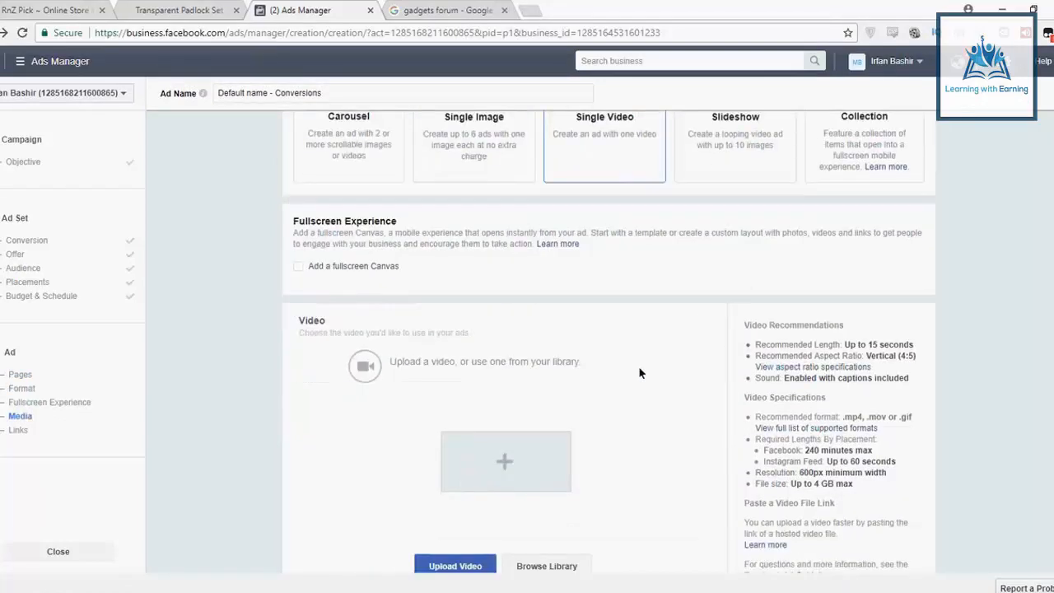
scroll(569, 379, up, 3)
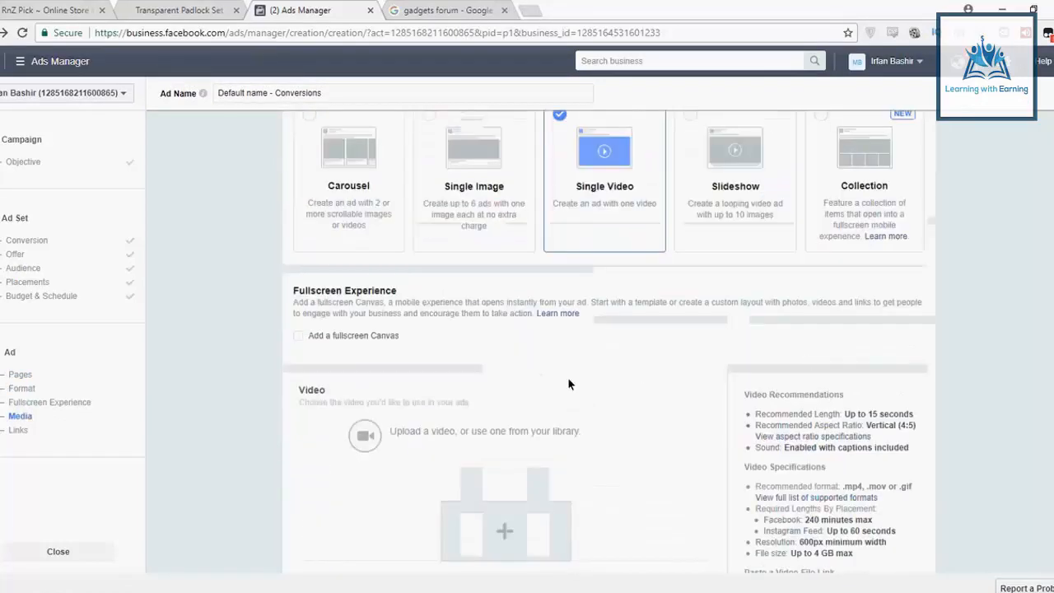
scroll(568, 378, down, 4)
click(502, 276)
scroll(548, 409, down, 5)
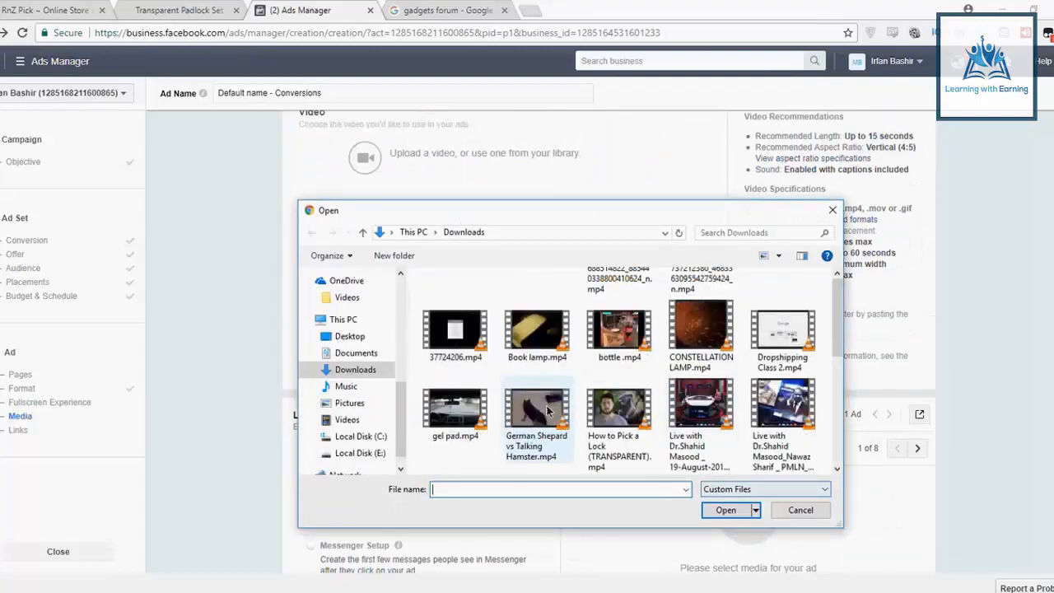
scroll(548, 409, up, 2)
click(539, 408)
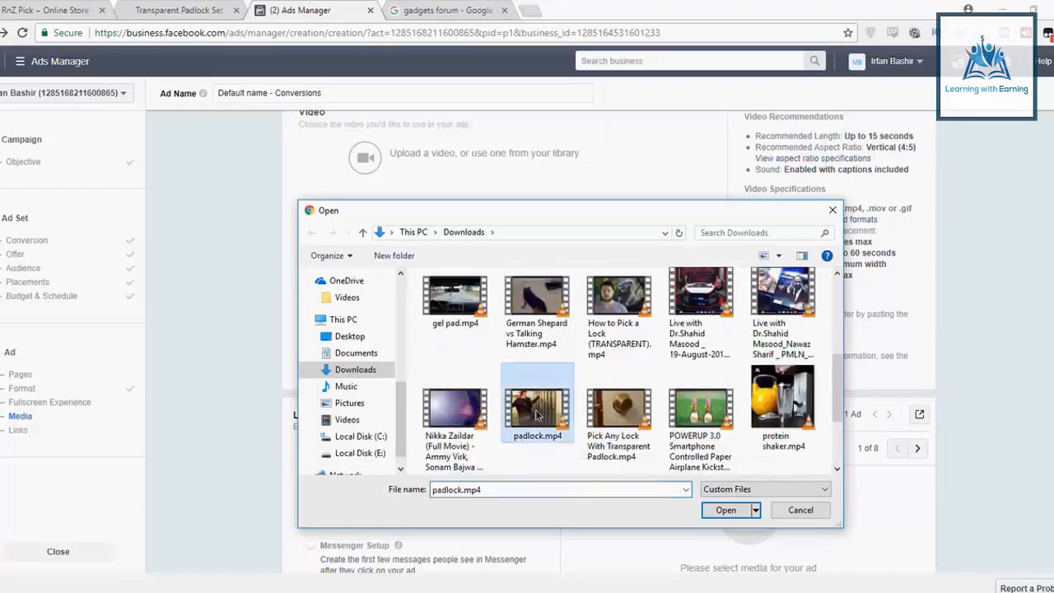
click(724, 511)
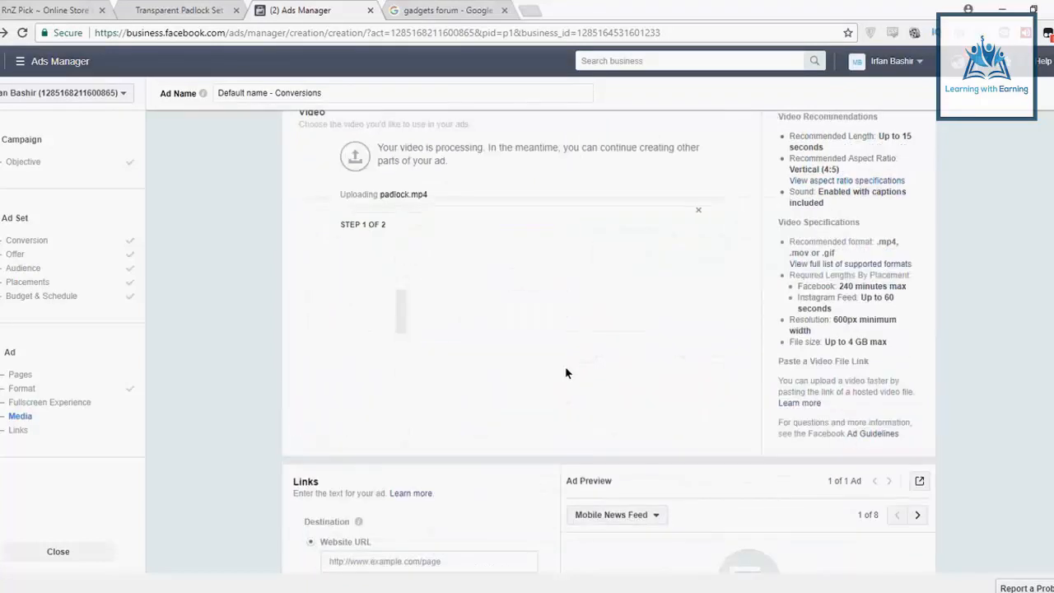
Examine the video's preview image options, the destination, headline and text fields, and the ad preview
scroll(518, 360, down, 3)
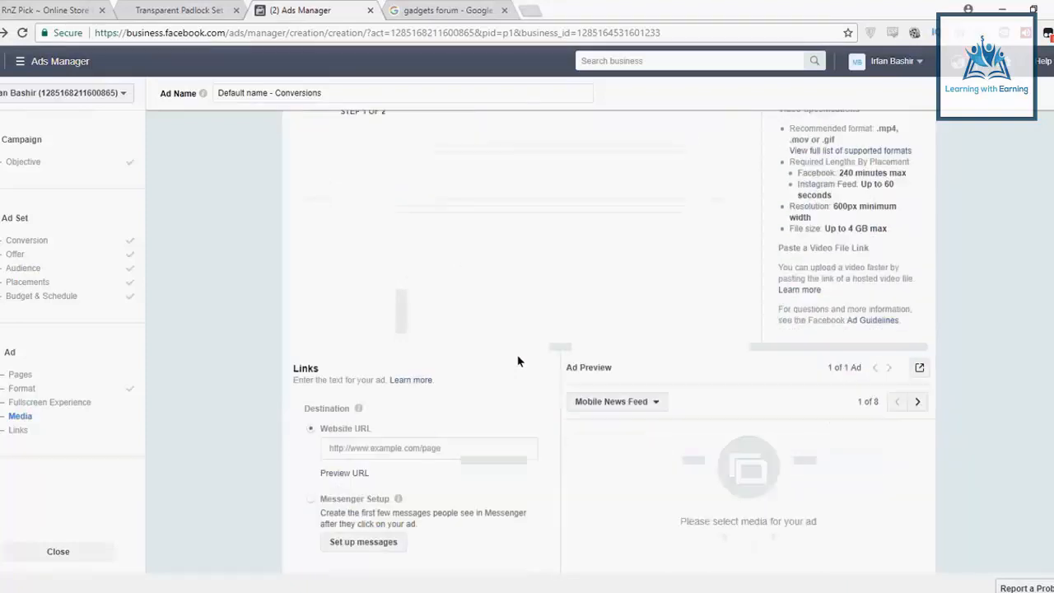
scroll(518, 361, down, 3)
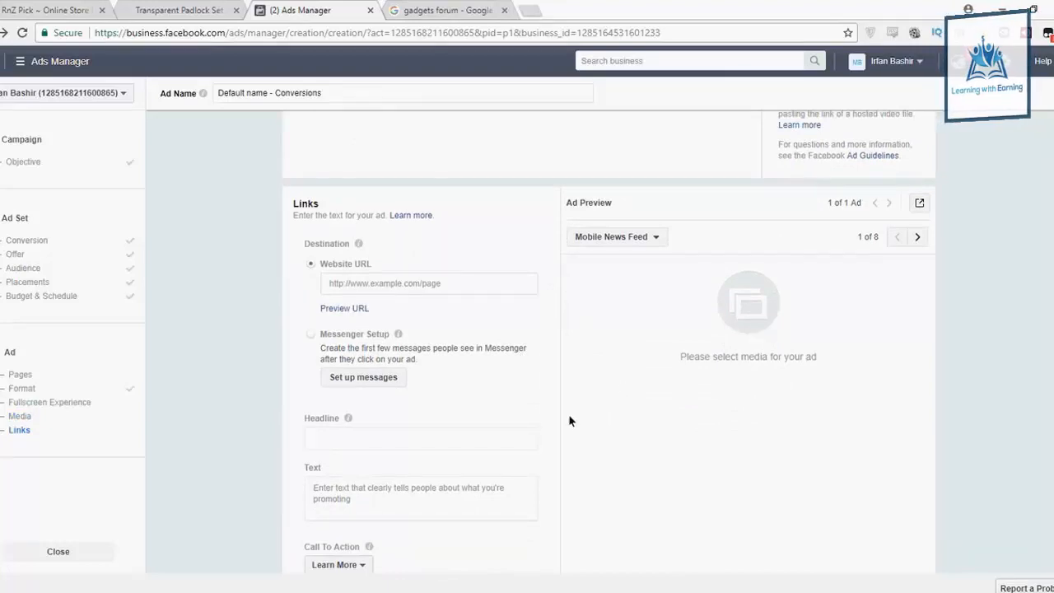
scroll(570, 421, down, 1)
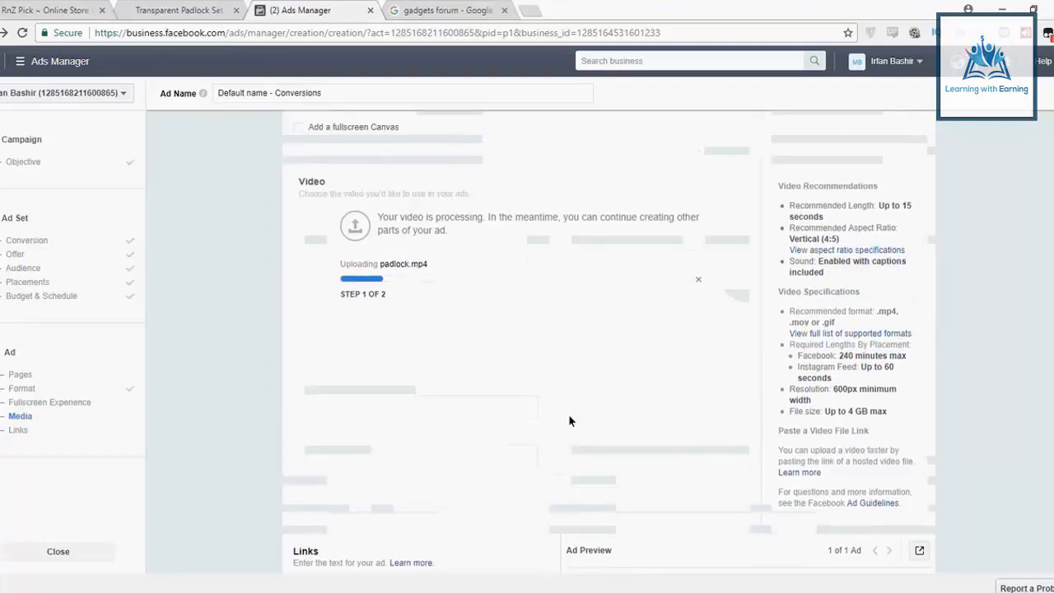
mouse_move(499, 592)
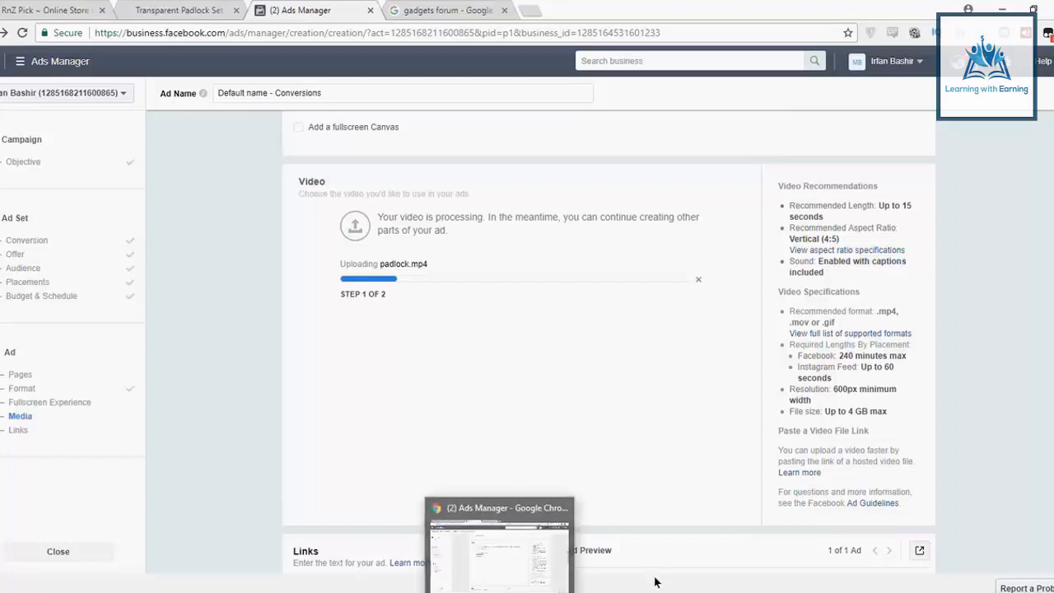
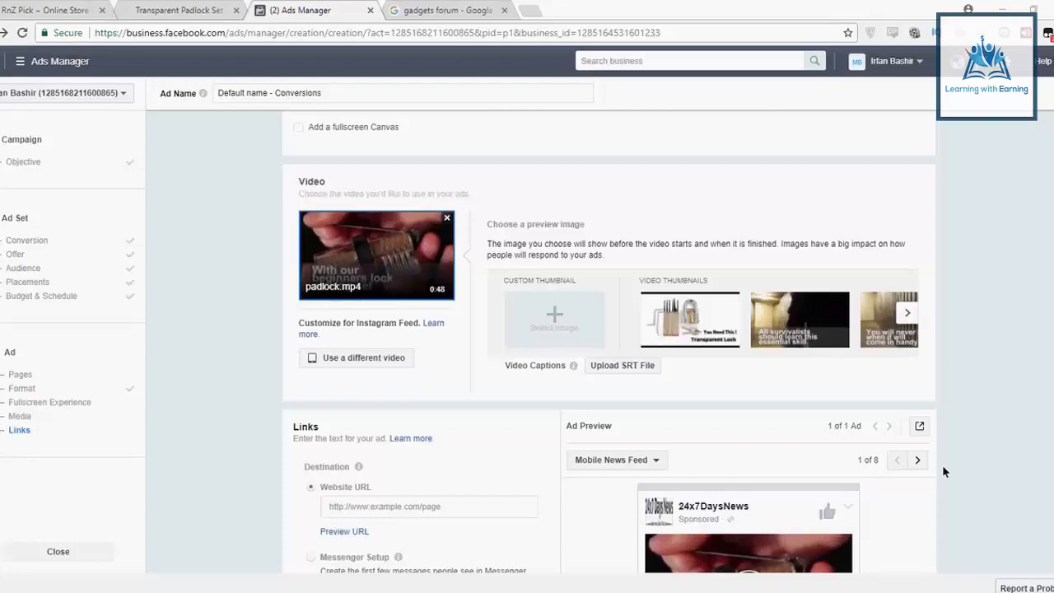
scroll(945, 469, down, 2)
scroll(946, 474, down, 3)
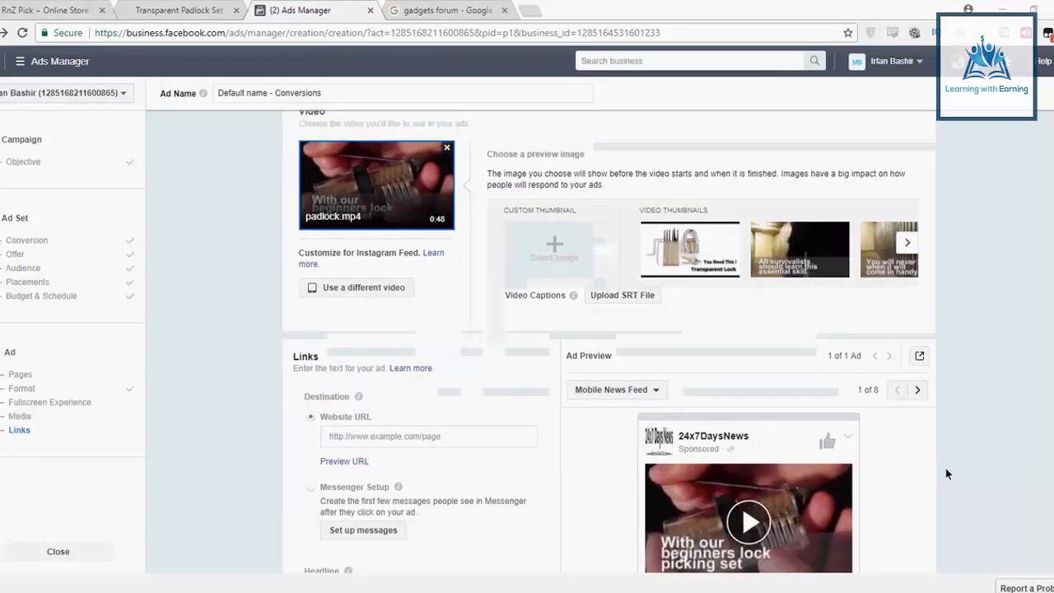
scroll(946, 474, down, 5)
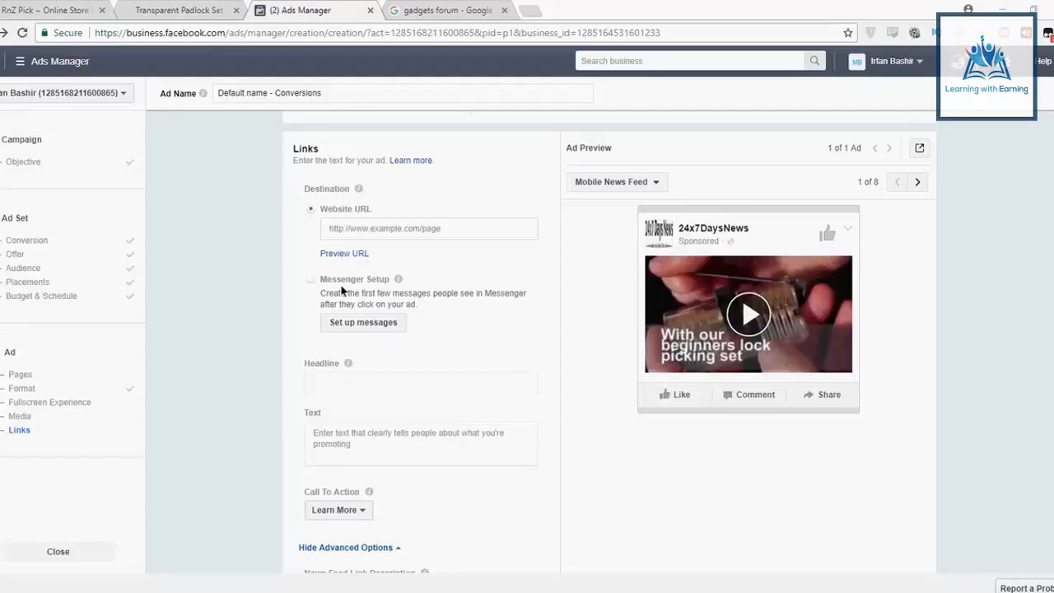
scroll(342, 290, up, 3)
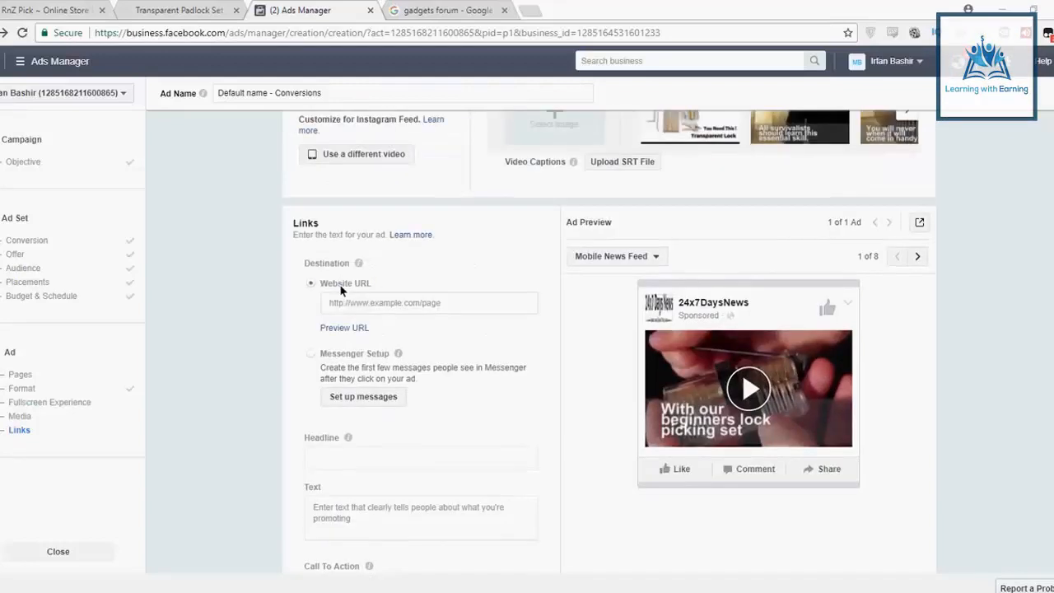
scroll(342, 290, down, 2)
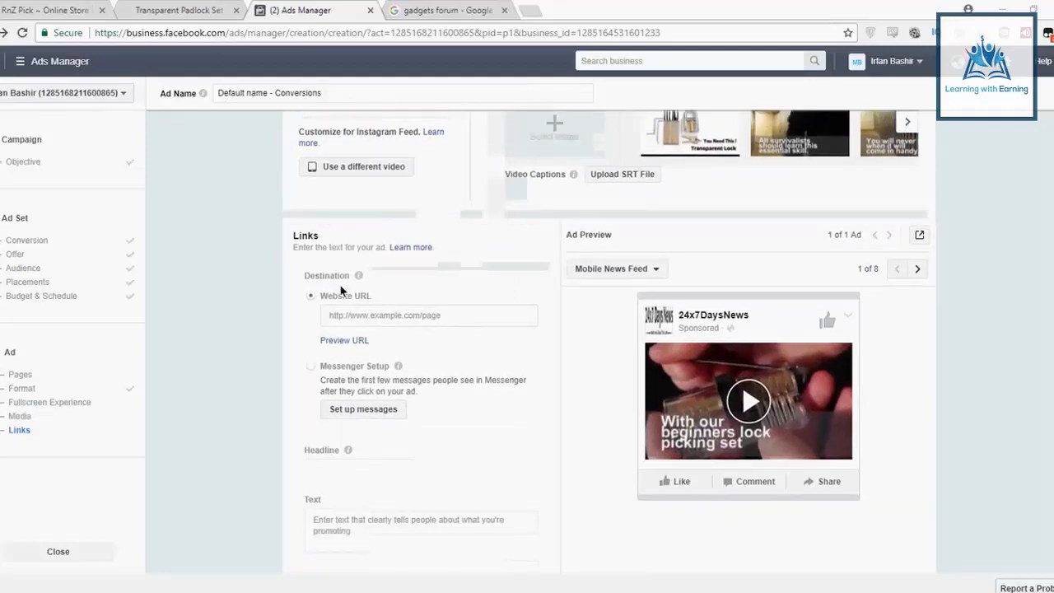
scroll(342, 290, up, 1)
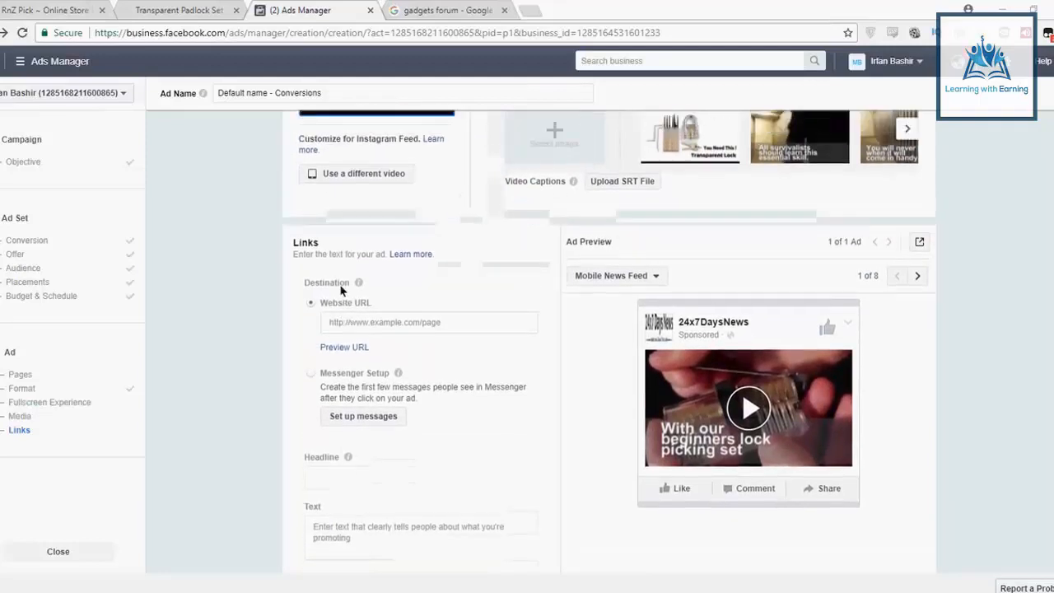
scroll(342, 290, up, 5)
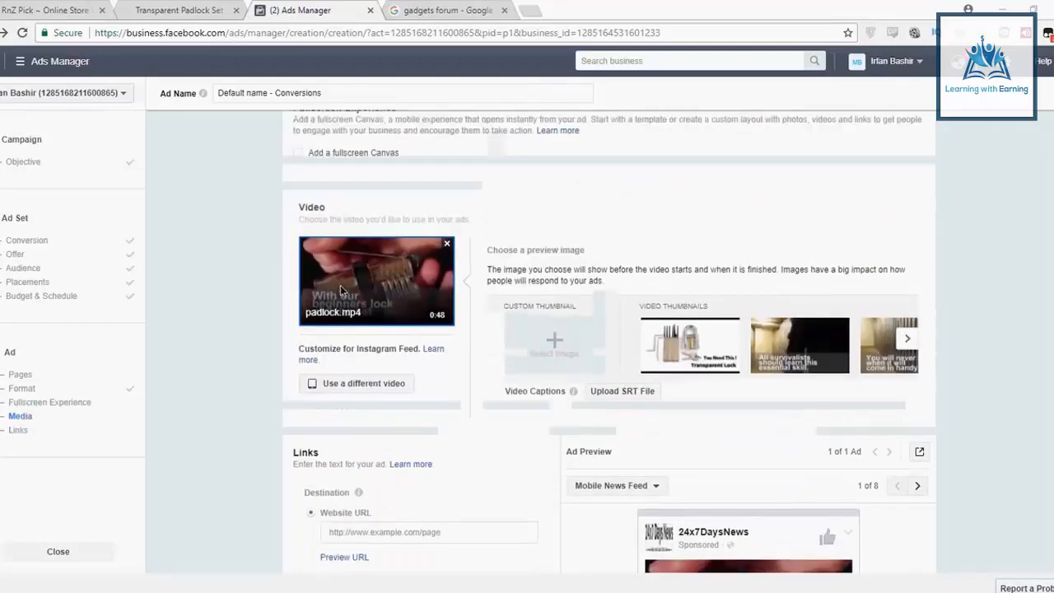
scroll(340, 288, up, 2)
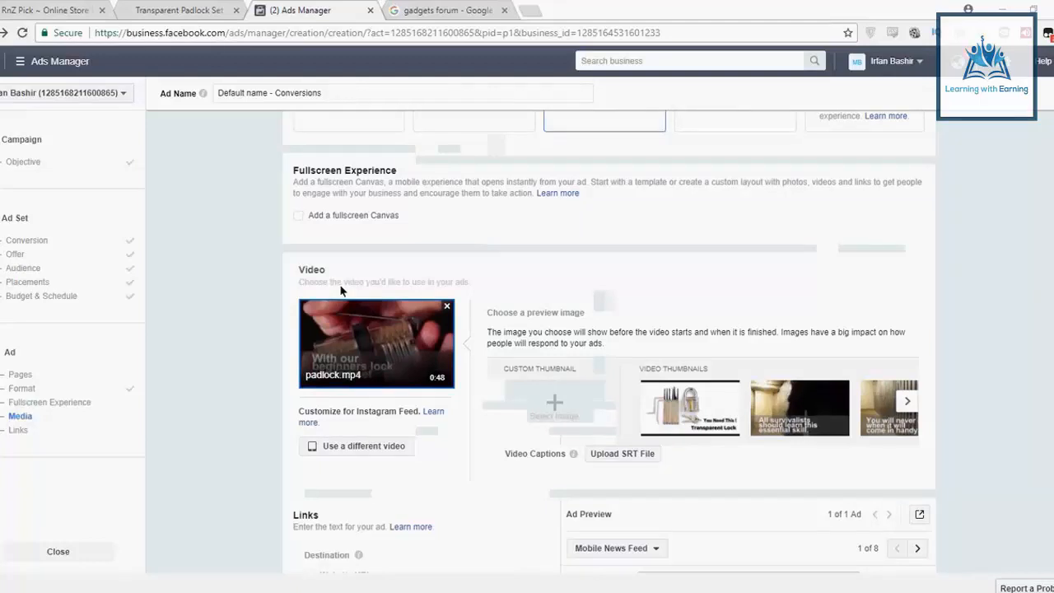
Set the Facebook page representing the new ad to SiZlee
scroll(342, 290, up, 3)
scroll(341, 290, up, 3)
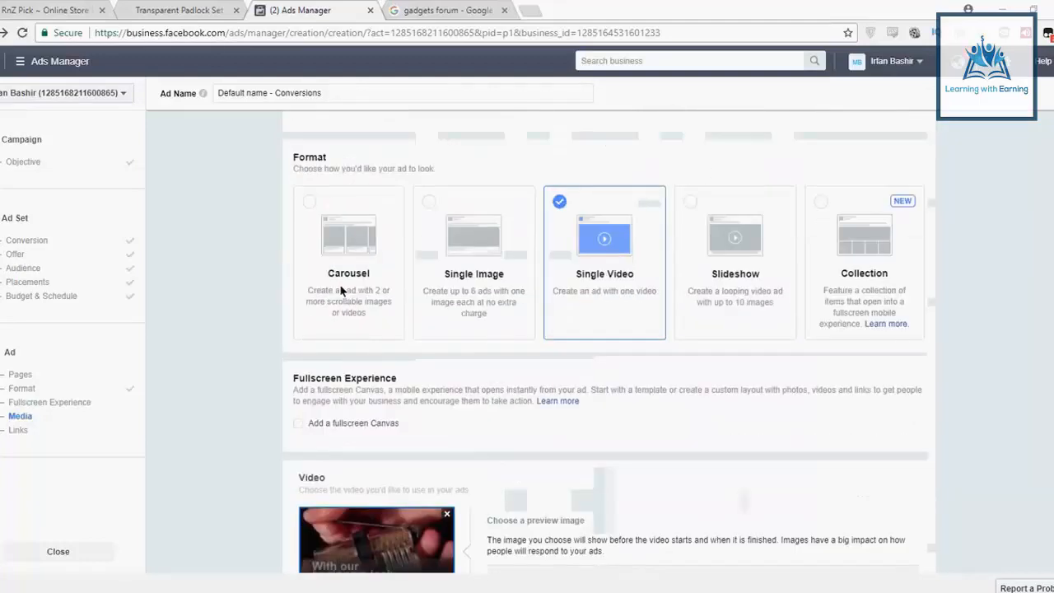
scroll(340, 288, up, 2)
scroll(340, 287, up, 4)
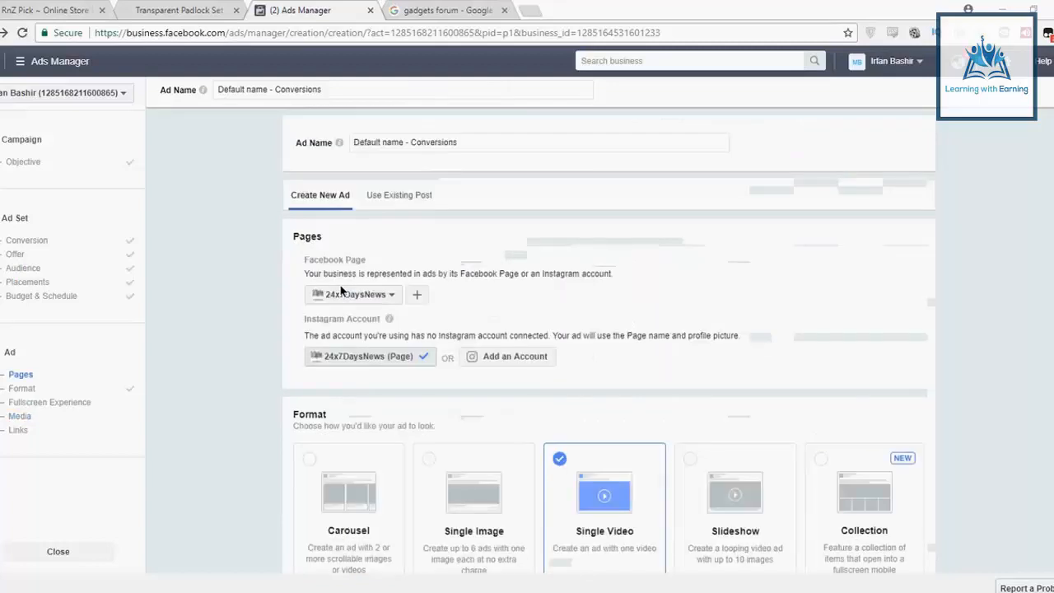
scroll(342, 288, down, 1)
click(338, 261)
click(362, 424)
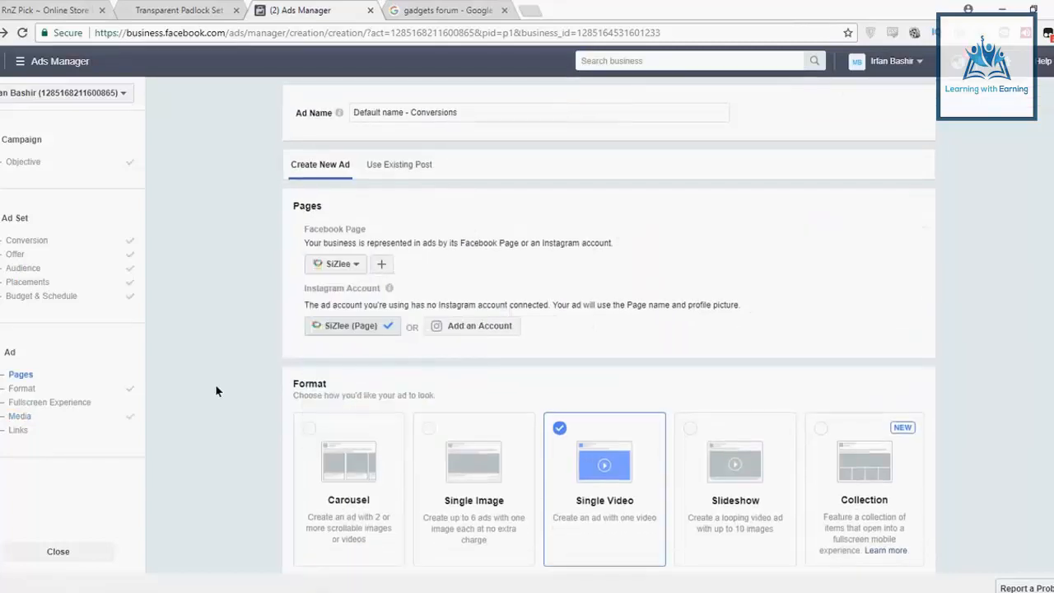
Load facebook.com in the browser tab that shows the Transparent Padlock Set product page
scroll(215, 384, down, 12)
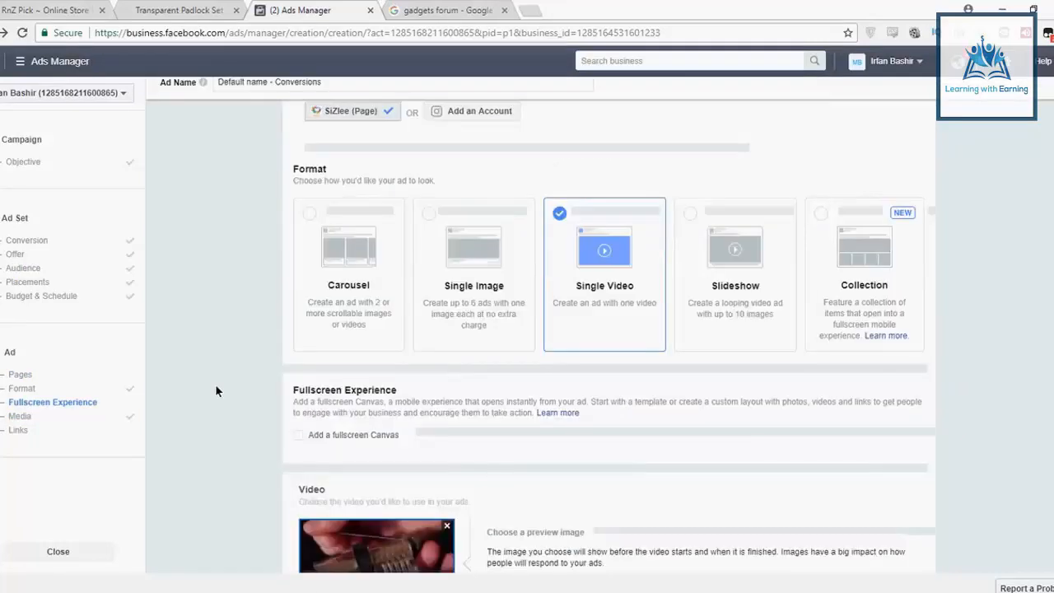
click(179, 10)
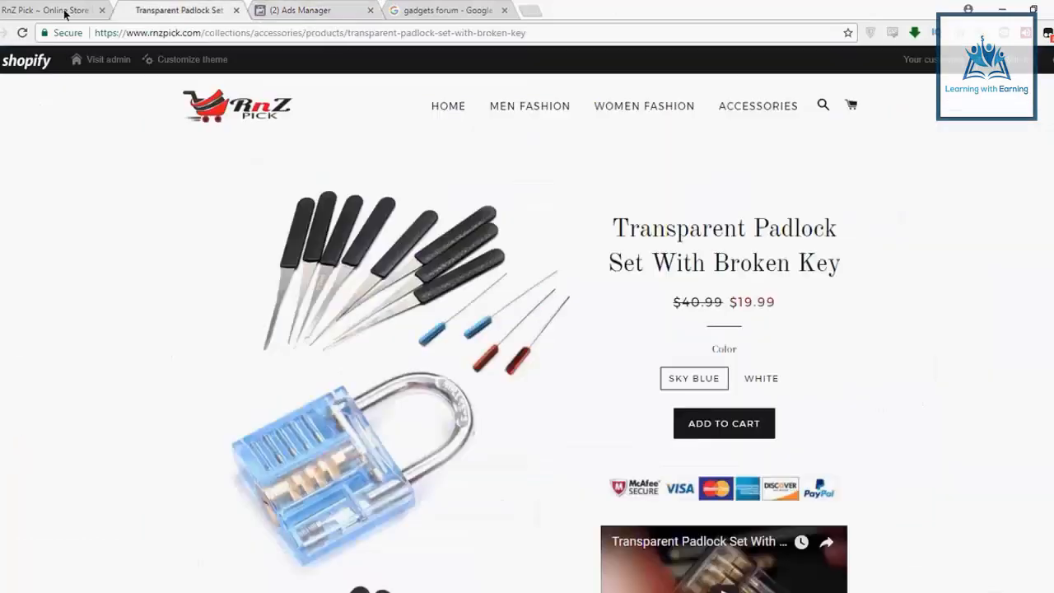
click(171, 33)
text(fa)
key(Return)
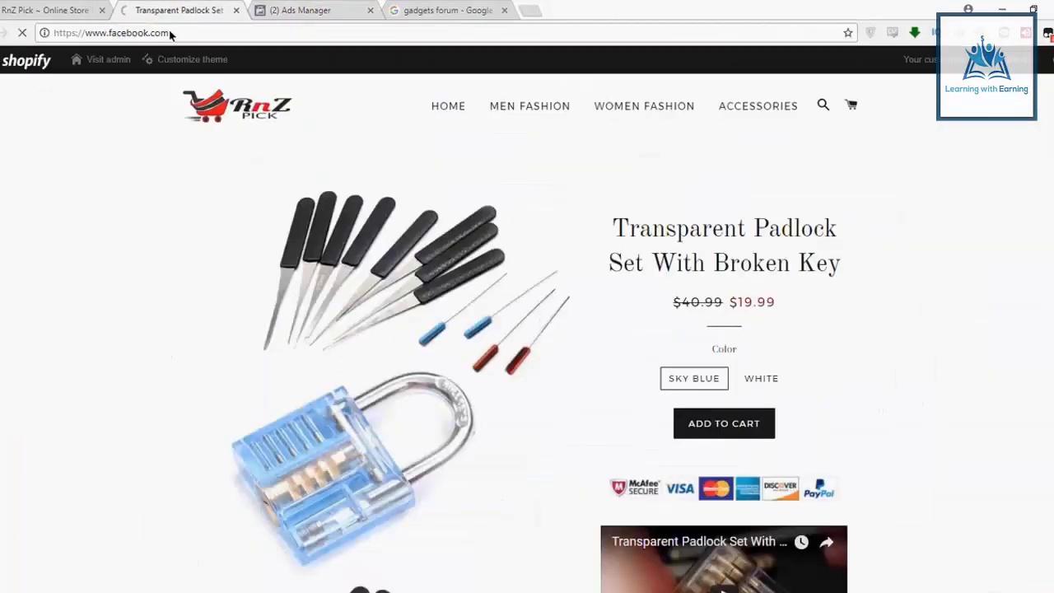
Switch back to Ads Manager and set the ad's call to action to Shop Now
click(280, 9)
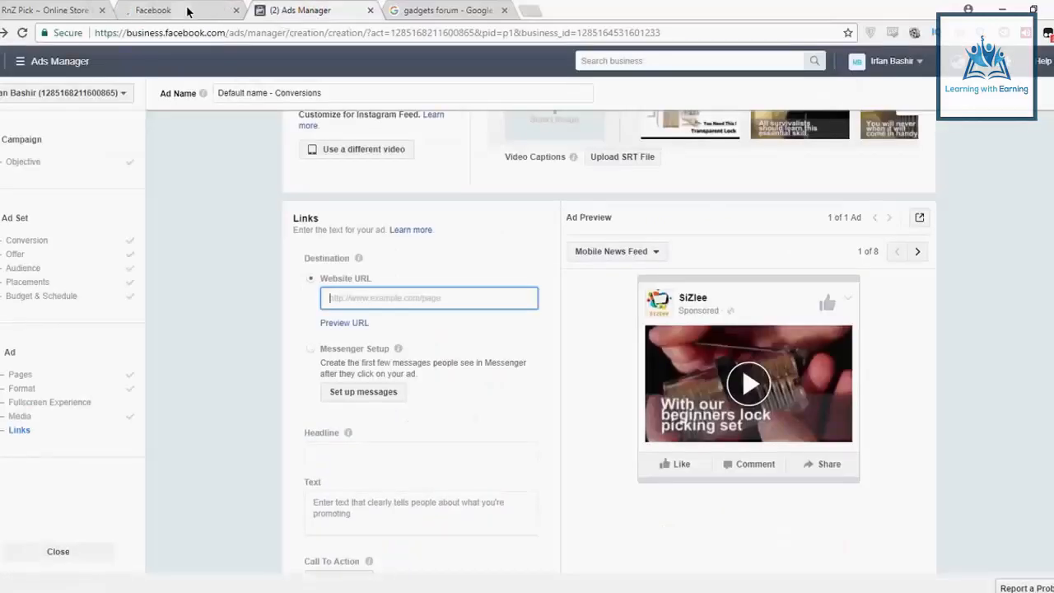
scroll(428, 356, down, 2)
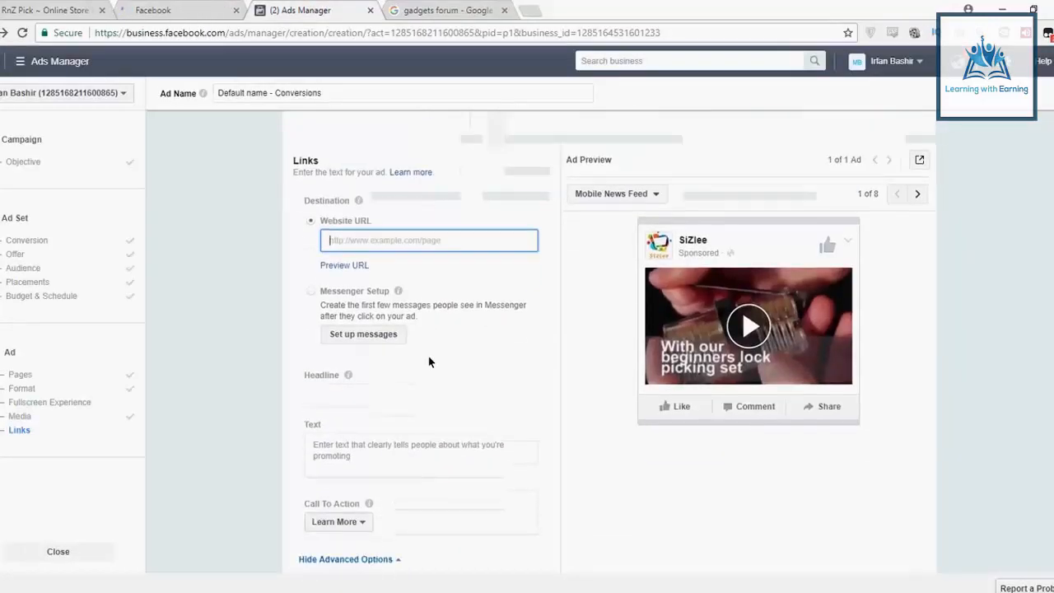
click(414, 330)
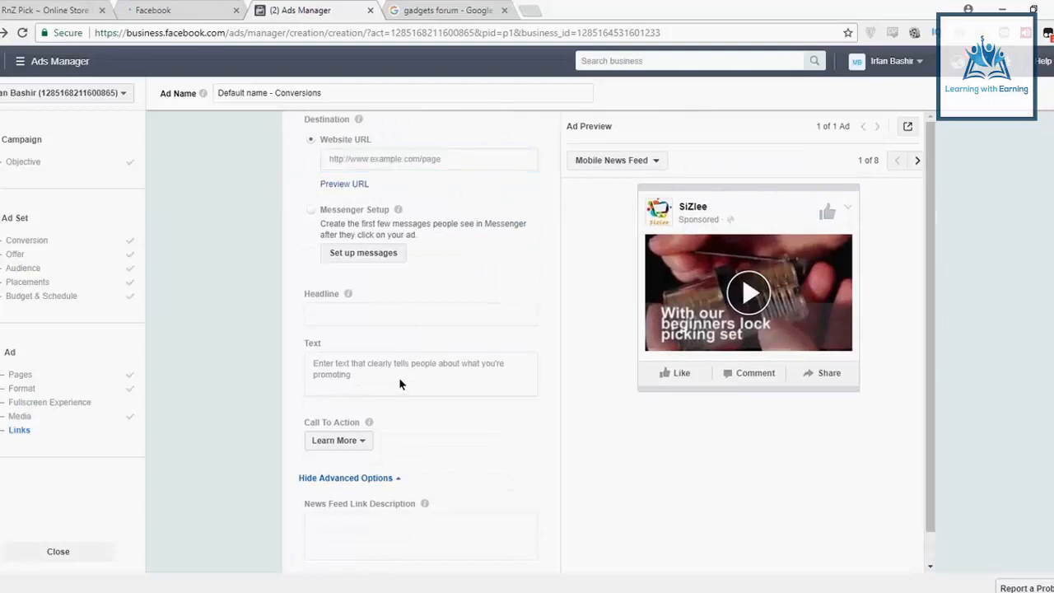
click(399, 377)
scroll(399, 377, down, 2)
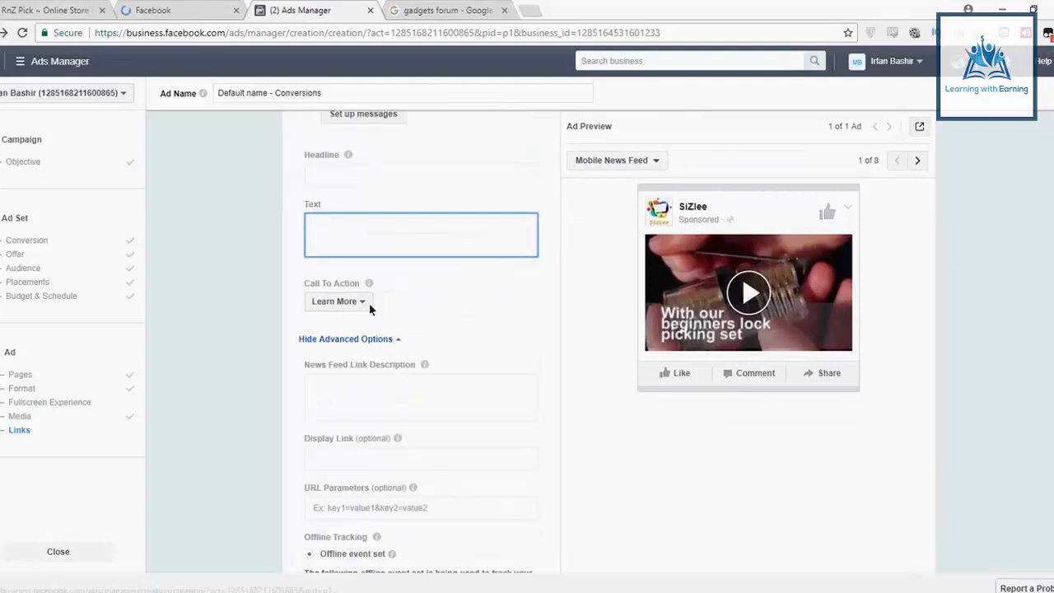
click(364, 303)
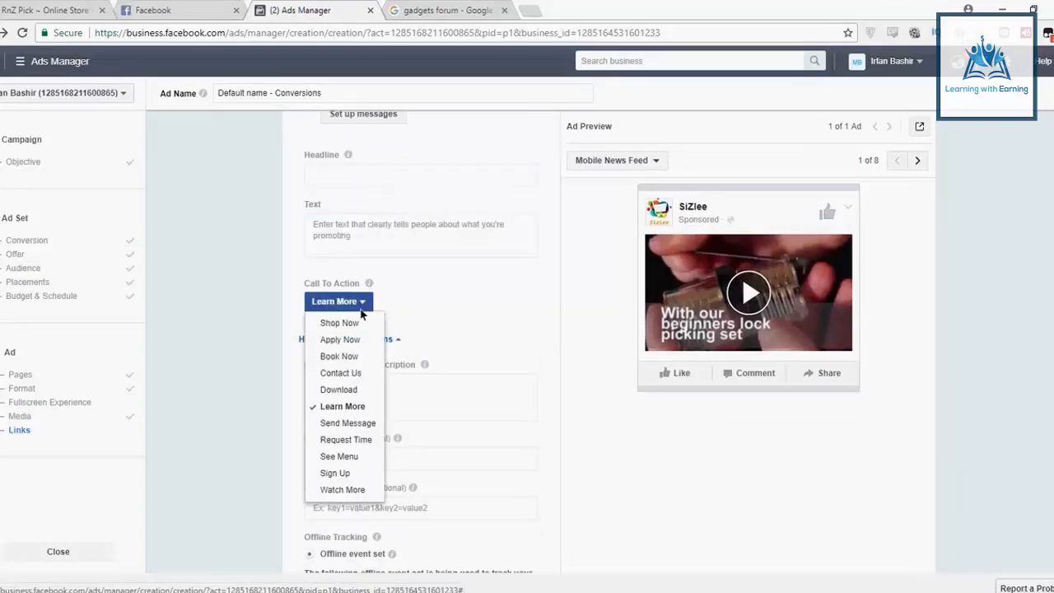
click(360, 323)
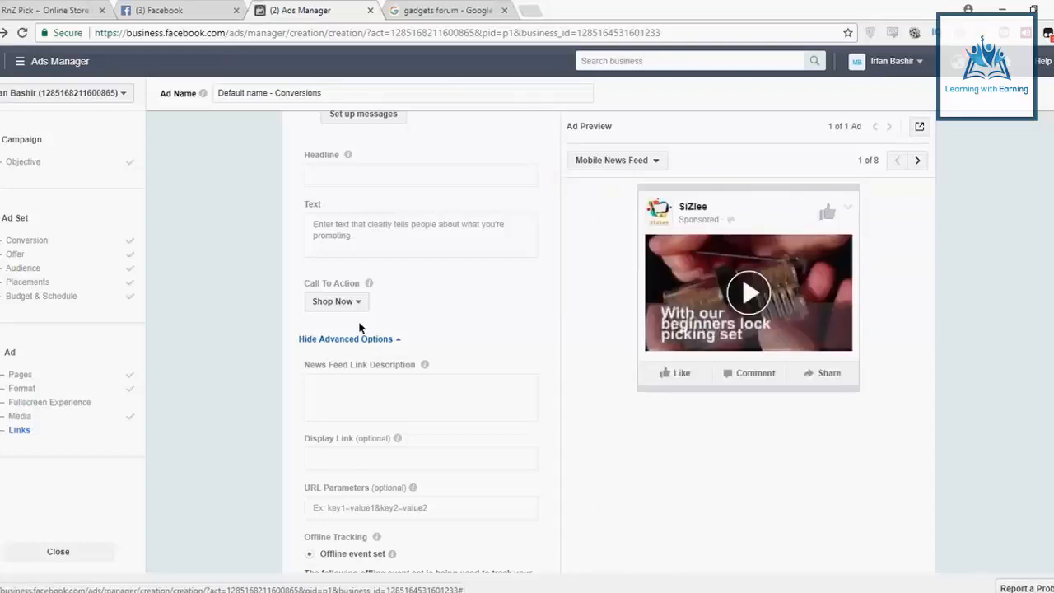
Switch to Facebook and open the main page view of the SiZlee page
click(180, 10)
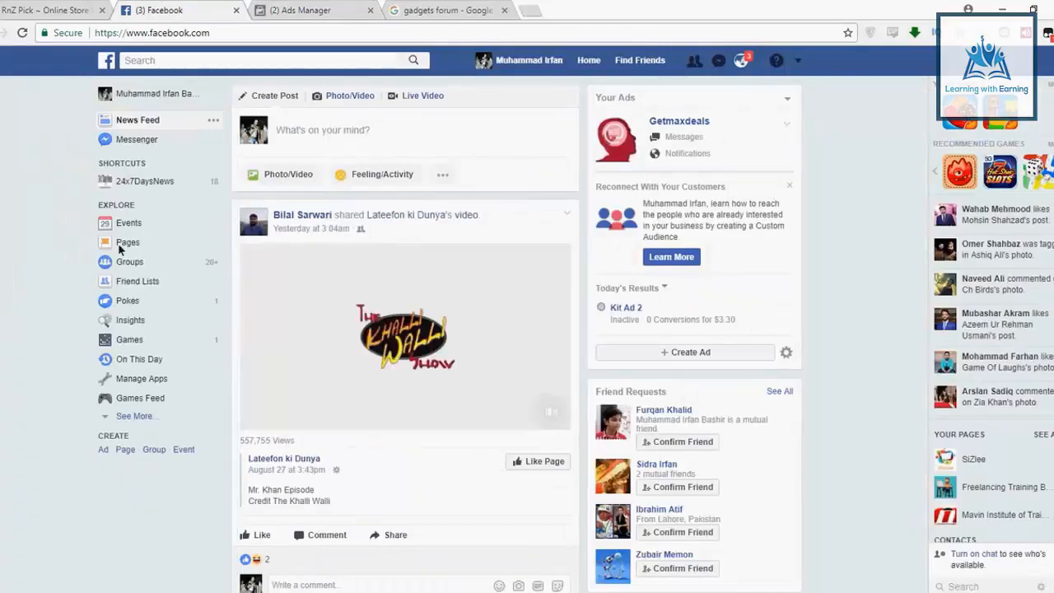
click(984, 460)
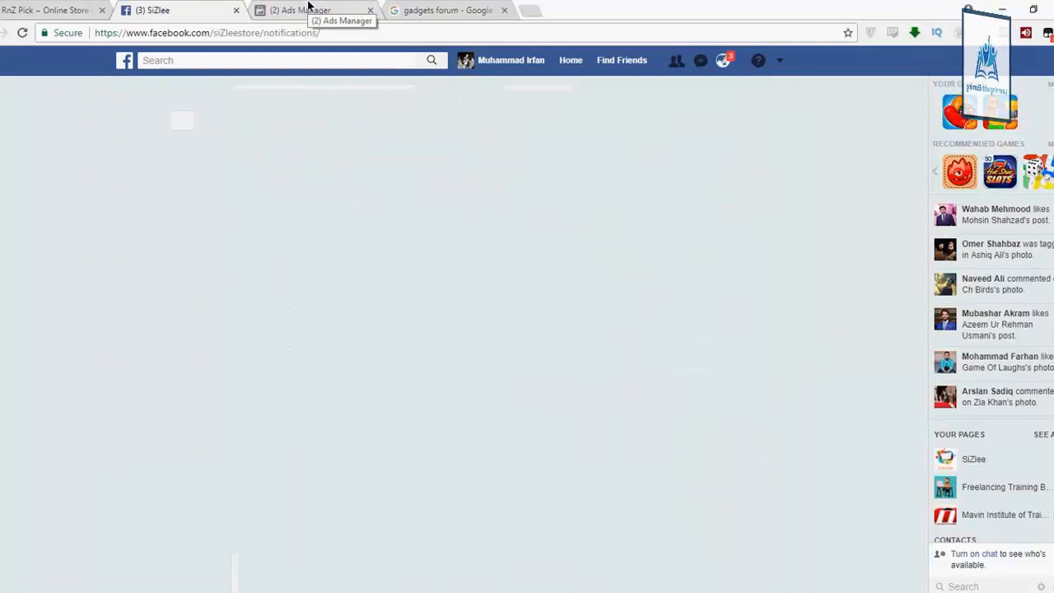
click(306, 8)
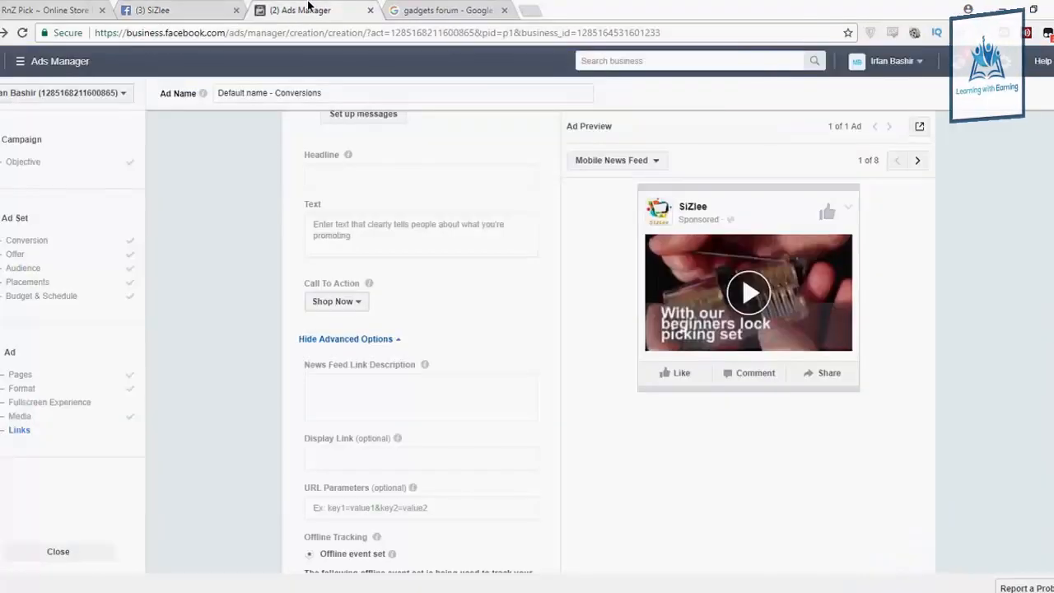
click(146, 7)
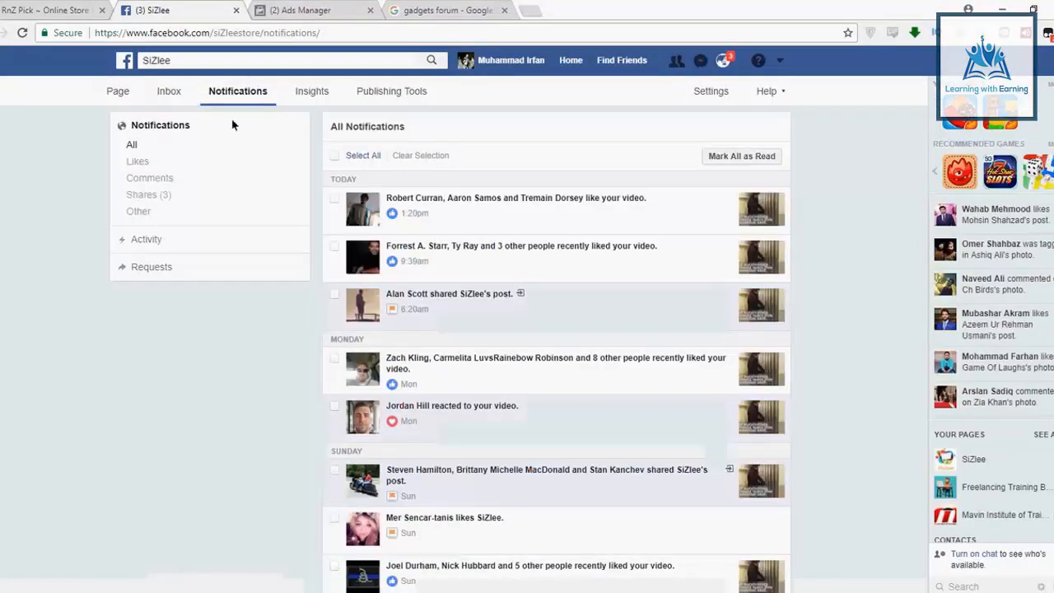
click(118, 90)
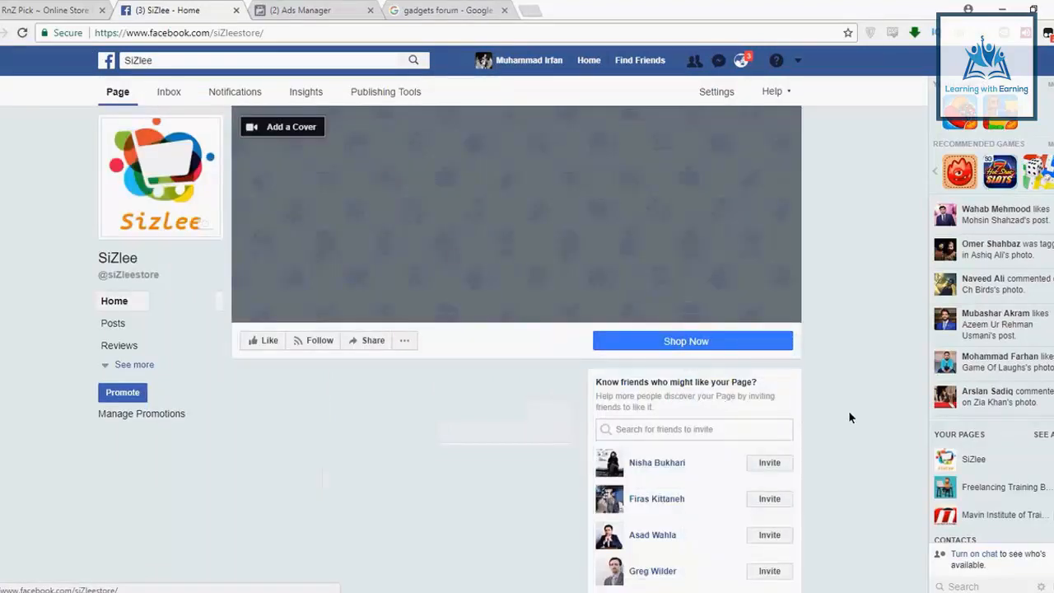
Find the August 23 Transparent Padlock video post on the SiZlee page and copy its first two text lines
scroll(850, 412, down, 3)
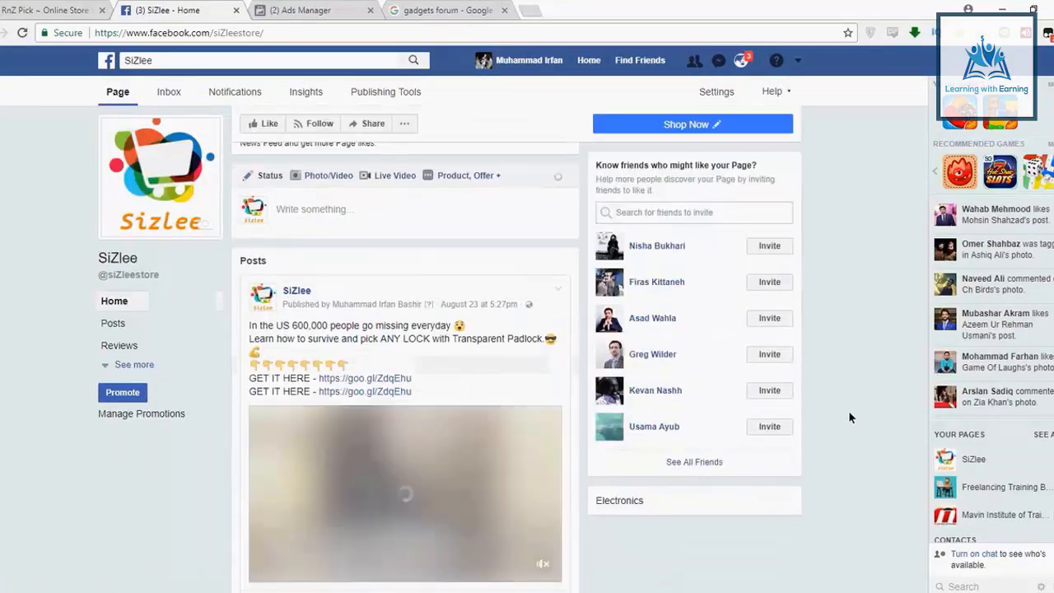
scroll(849, 414, down, 2)
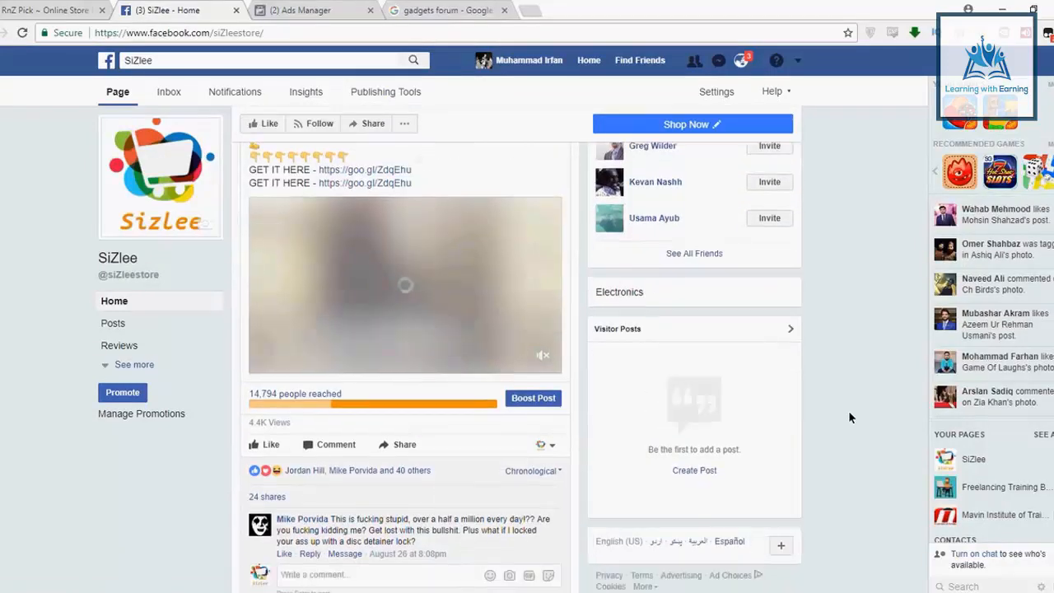
scroll(850, 418, up, 1)
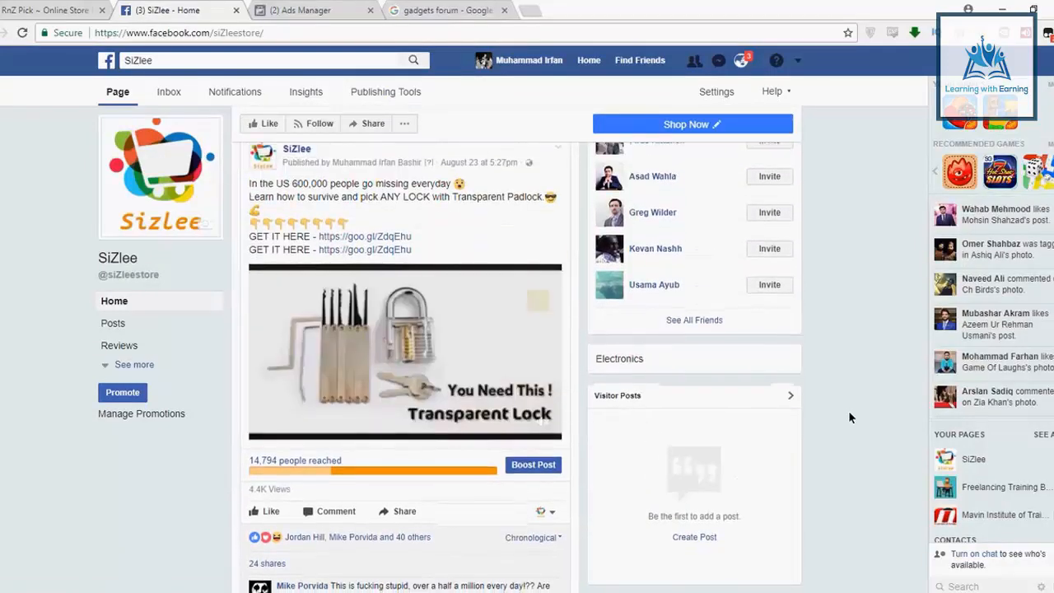
scroll(849, 417, down, 1)
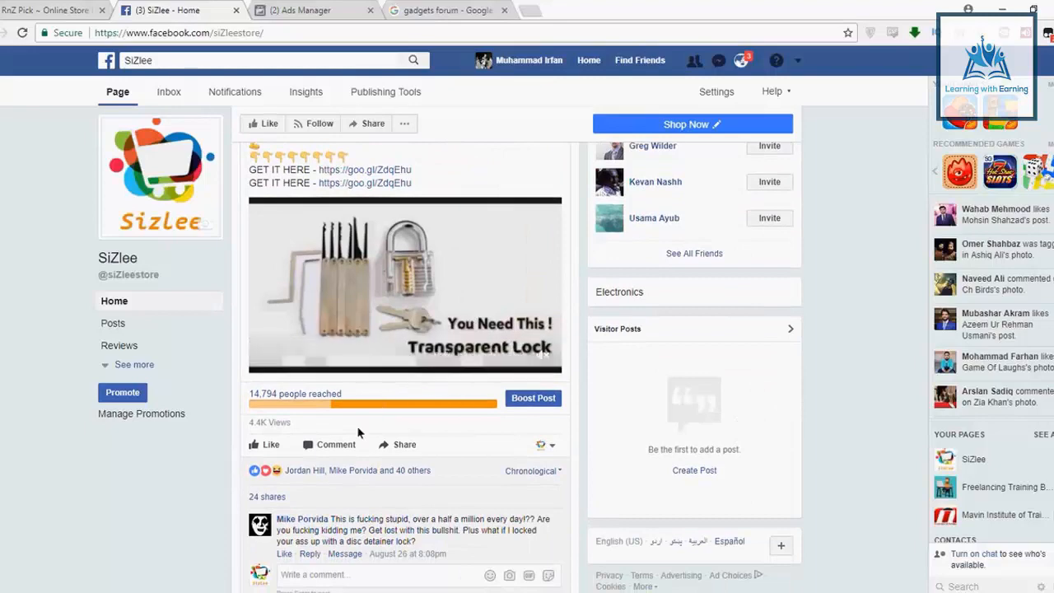
scroll(358, 432, down, 1)
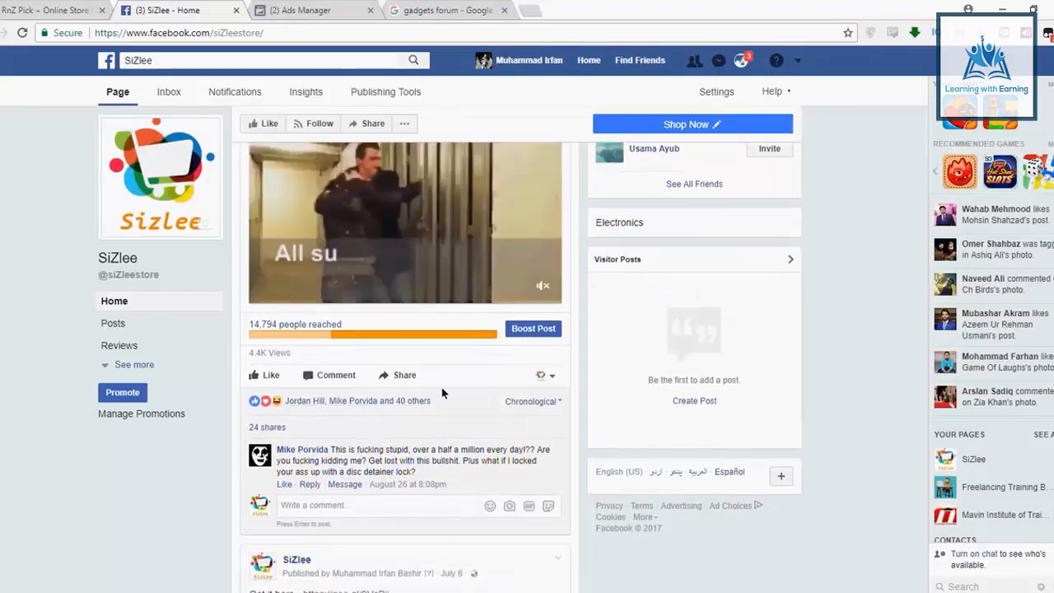
scroll(357, 426, up, 1)
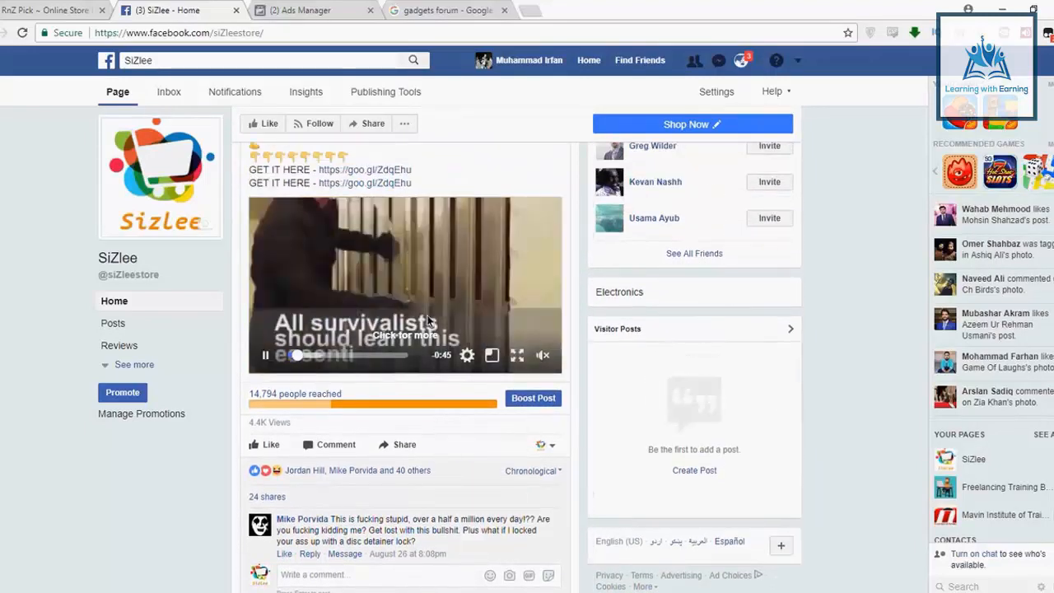
scroll(396, 321, up, 1)
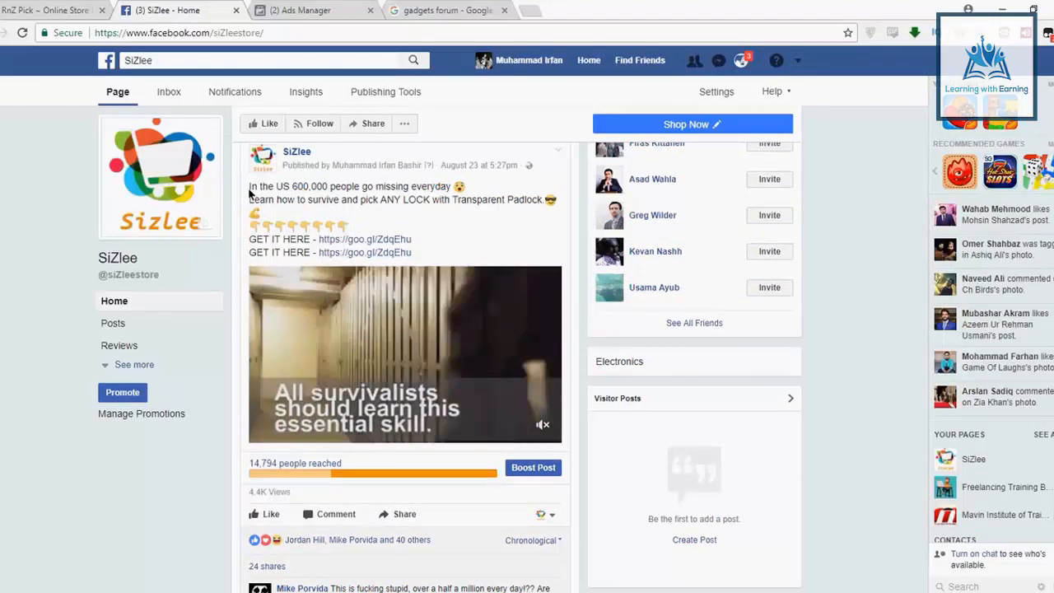
drag(250, 186, 556, 201)
Paste as the Ads Manager ad text: "In the US 600,000 people go missing everyday Learn how to survive and pick ANY LOCK with Transparent Padlock"
click(462, 10)
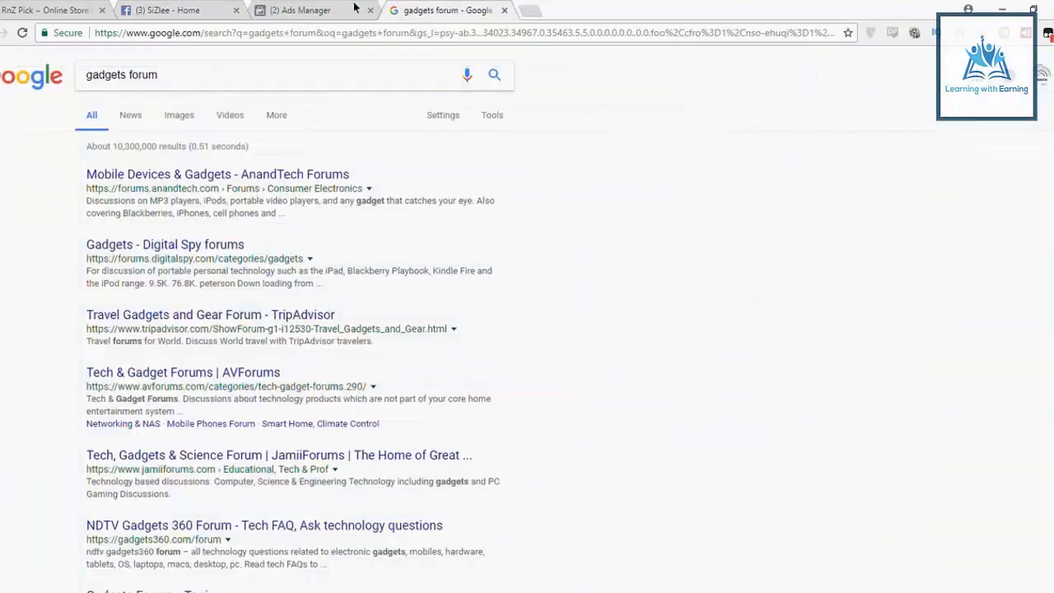
click(354, 7)
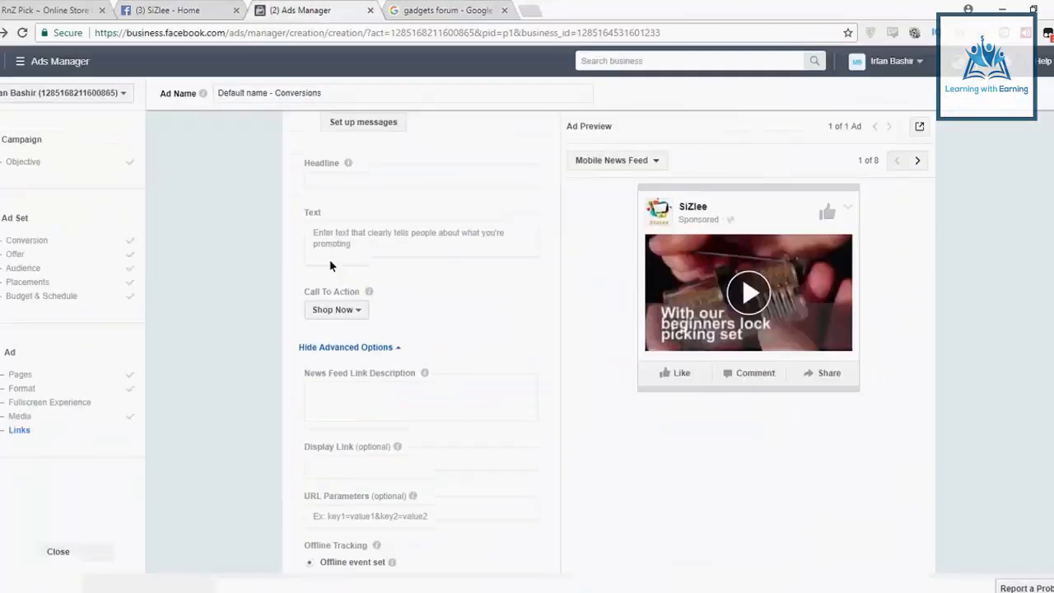
scroll(330, 264, up, 5)
scroll(331, 265, down, 2)
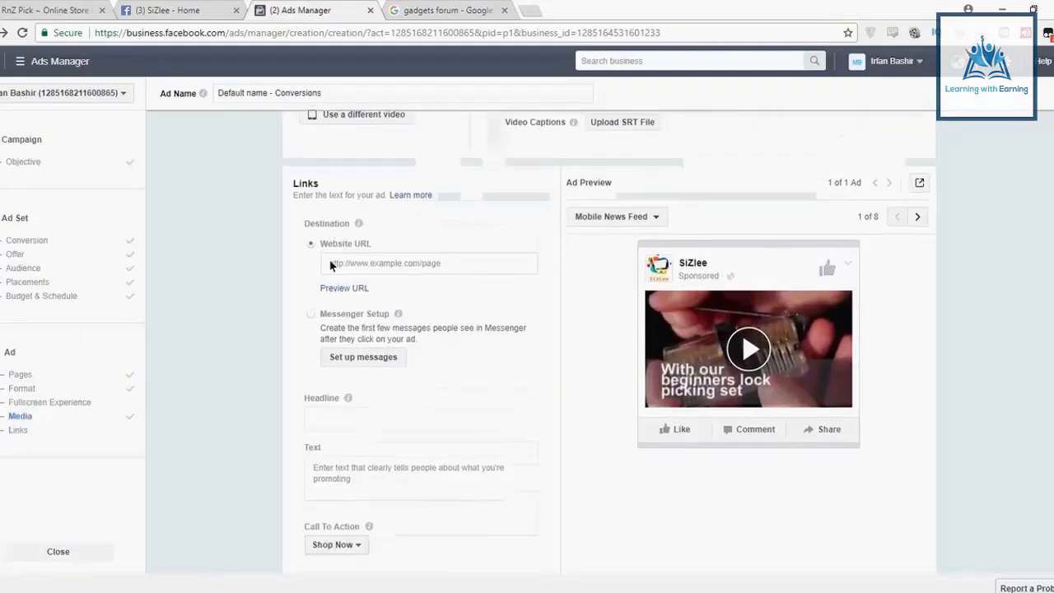
click(399, 369)
text(In the US 600,000 people go missing everyday 😟 Learn how to survive and pick ANY LOCK with Transparent Padlock 😎)
Enter "Pick any lock with Transparent Paidlock" as the ad's headline
click(355, 310)
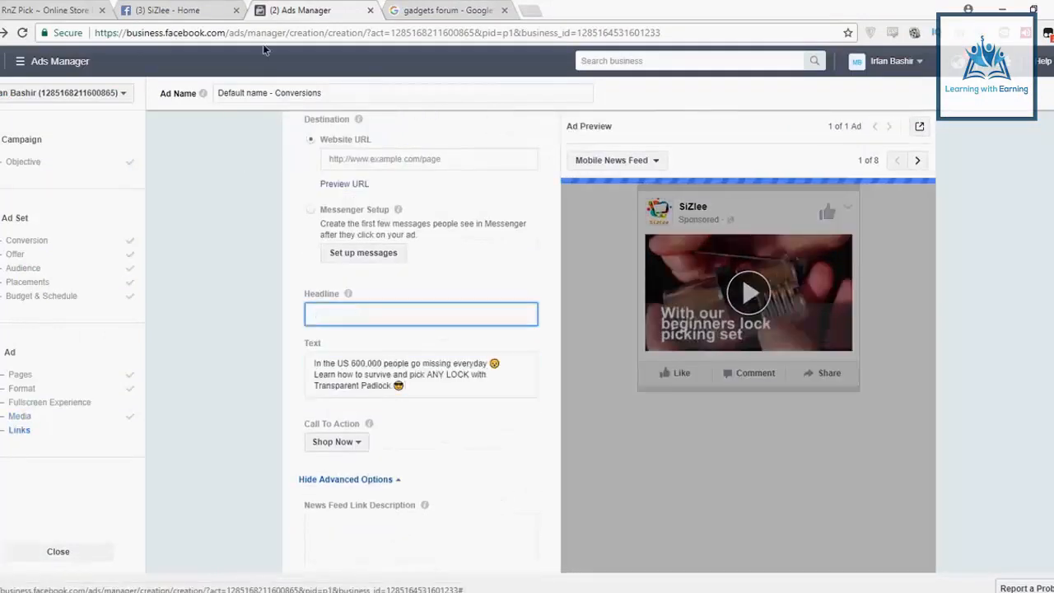
click(178, 11)
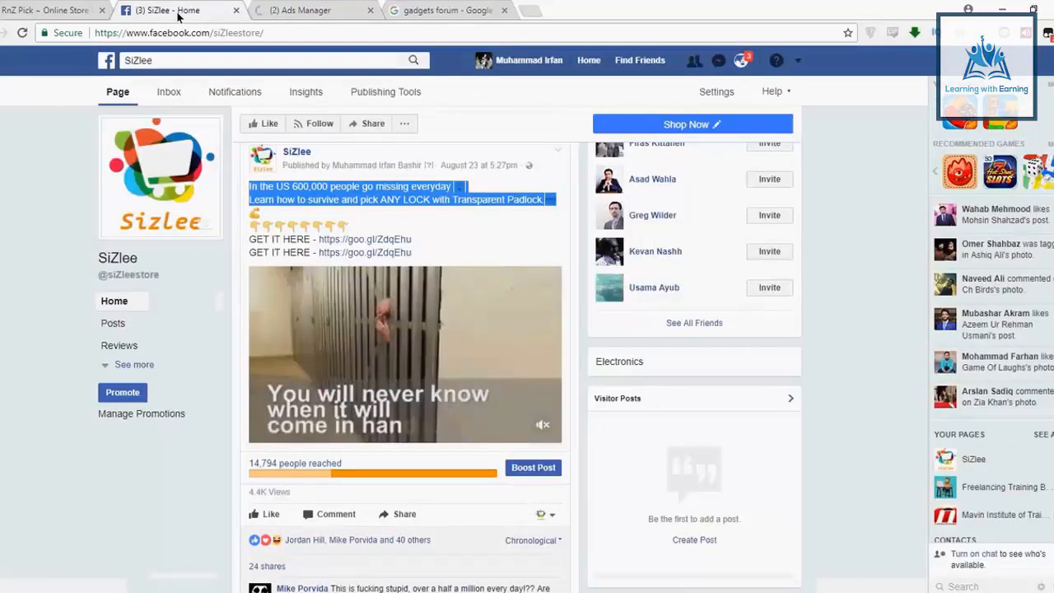
click(356, 204)
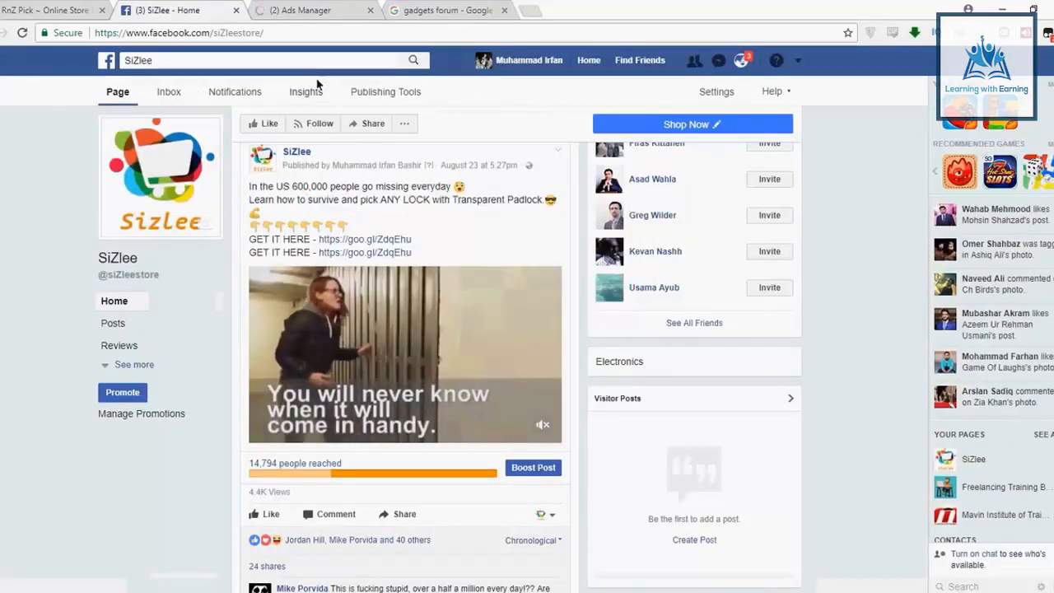
click(322, 10)
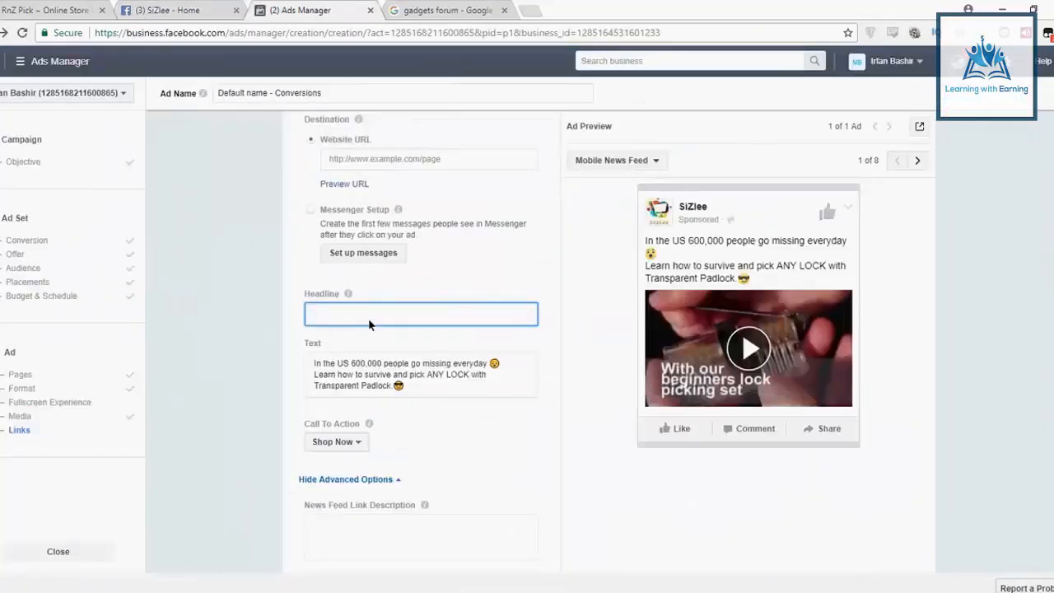
text(Transparent Paidl)
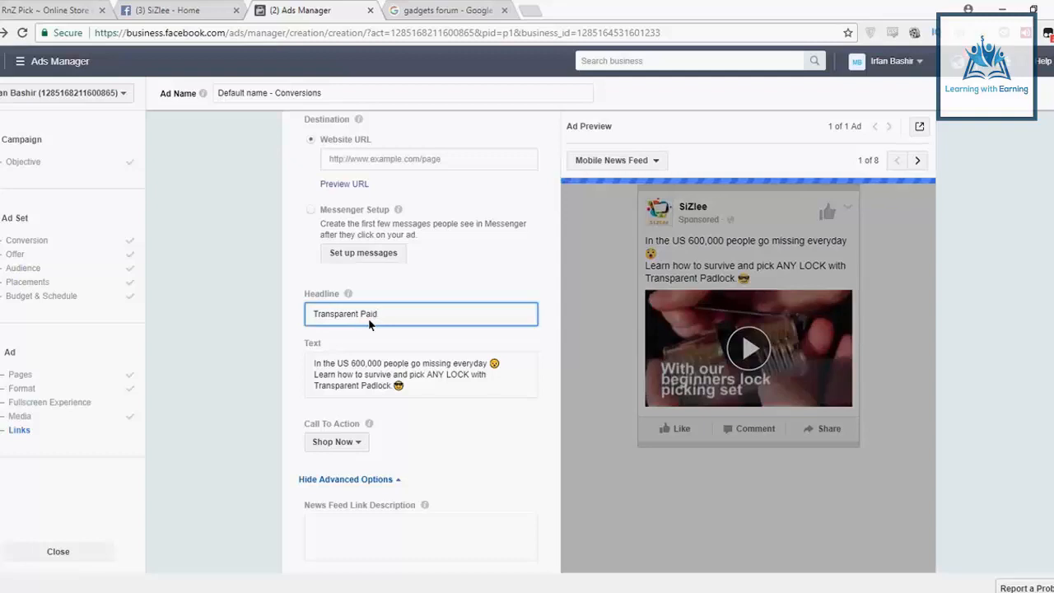
text(ock)
click(318, 319)
text(Pick any )
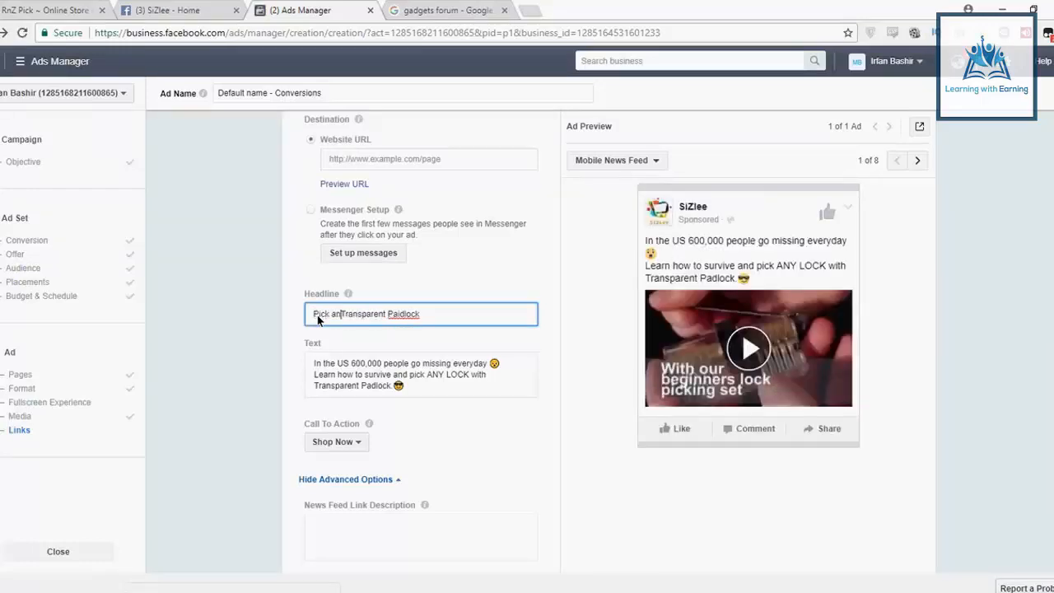
text(lock with)
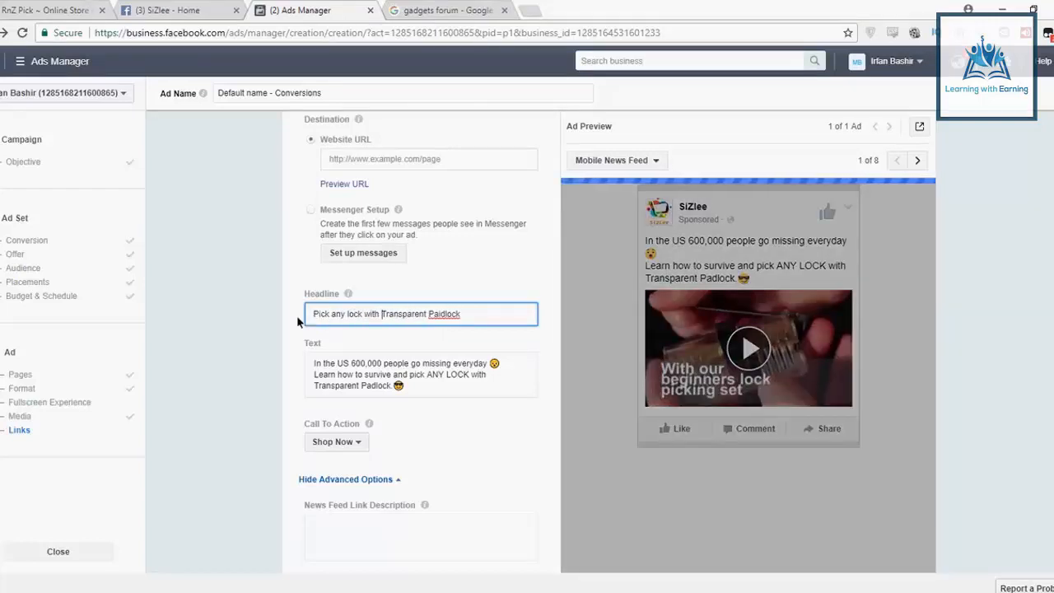
Look through the ad previews from Mobile News Feed to Audience Network Native and return to the Mobile News Feed preview
scroll(297, 321, up, 1)
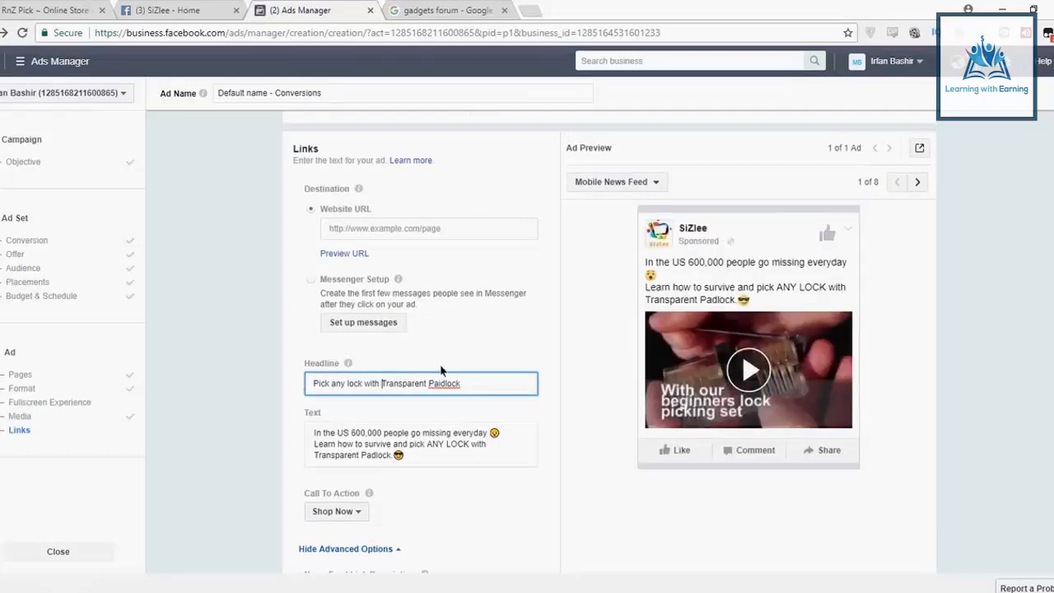
scroll(535, 371, down, 2)
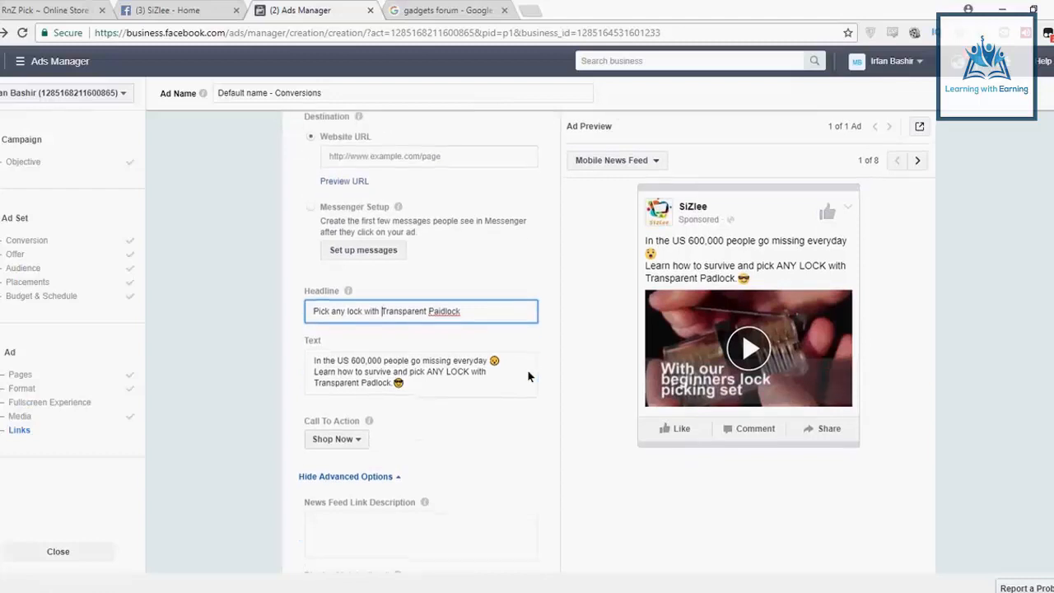
scroll(543, 365, up, 2)
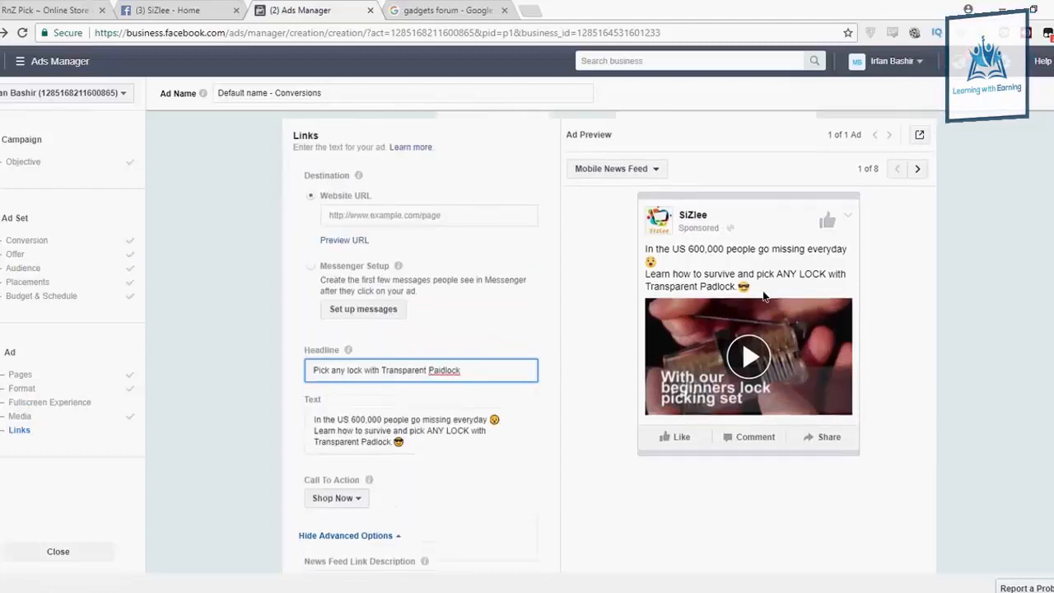
click(920, 182)
click(920, 182)
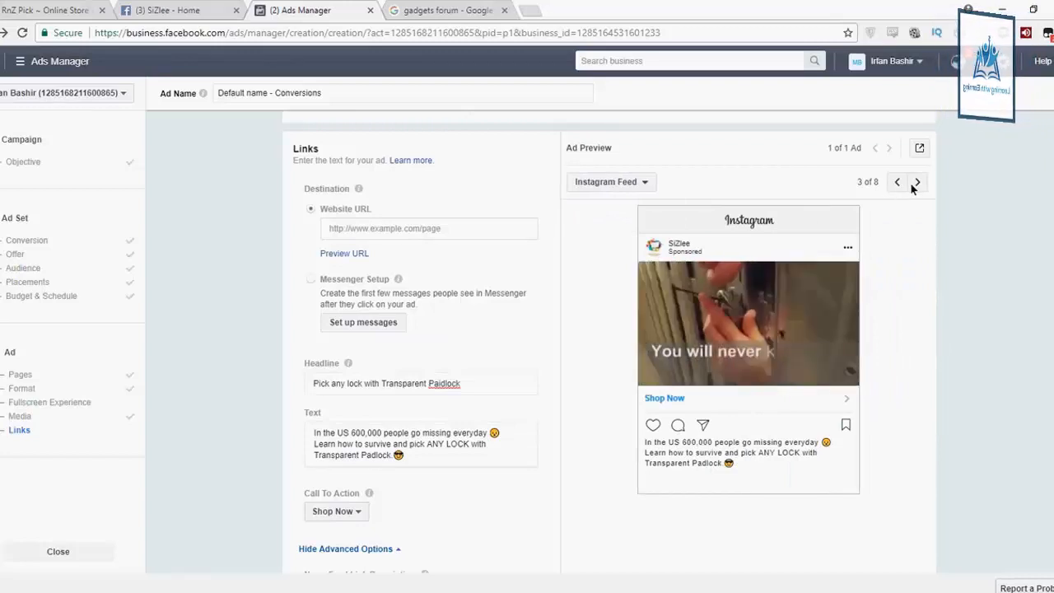
click(919, 184)
click(917, 183)
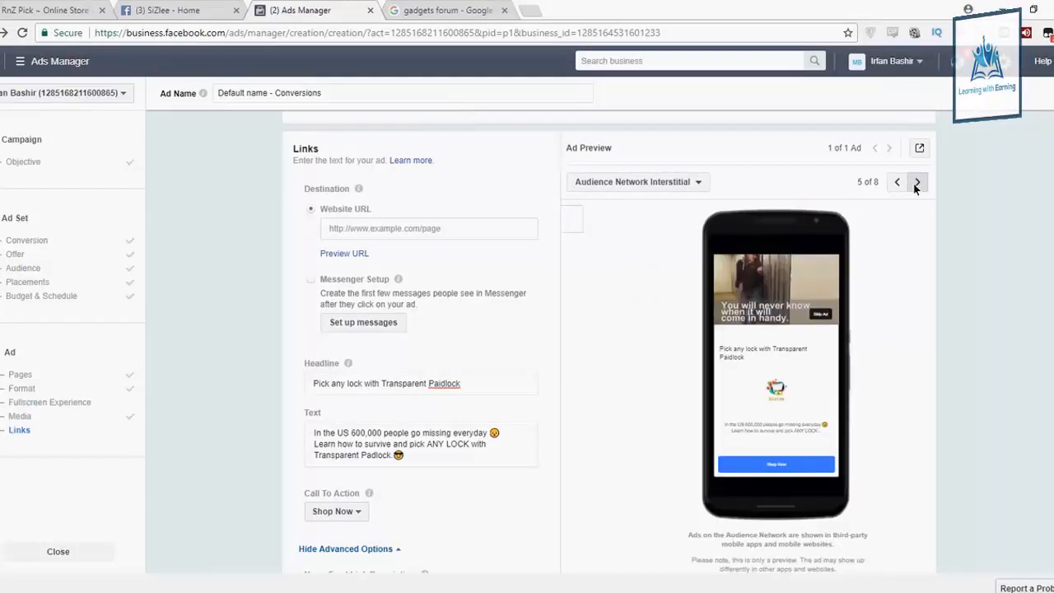
click(916, 182)
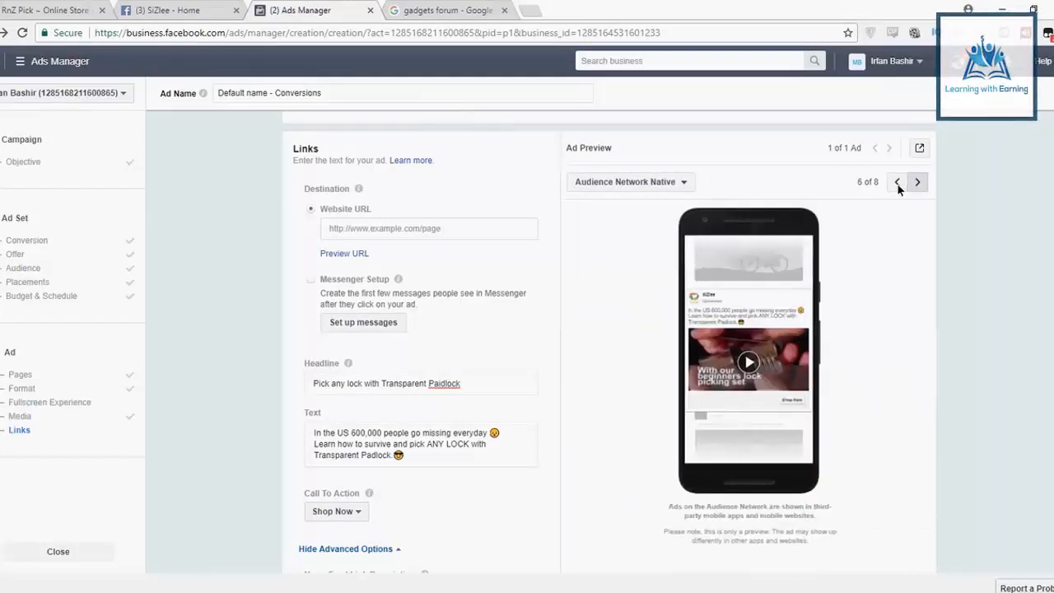
click(899, 185)
click(898, 186)
click(898, 184)
click(898, 185)
click(898, 184)
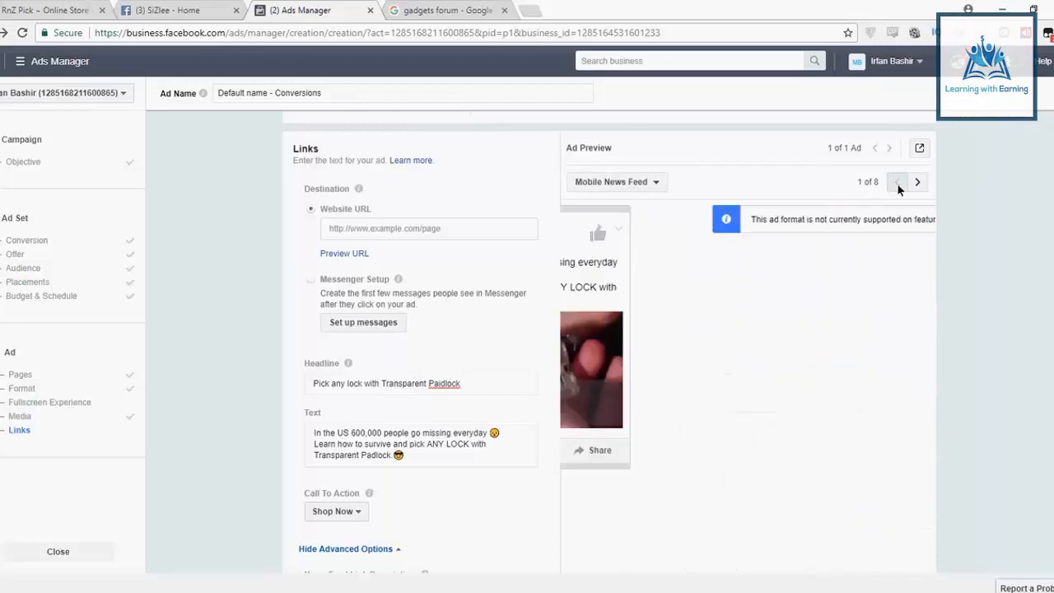
Check the Feature Phone ad preview, return to the Mobile News Feed preview and look over the ad's media and links
click(919, 187)
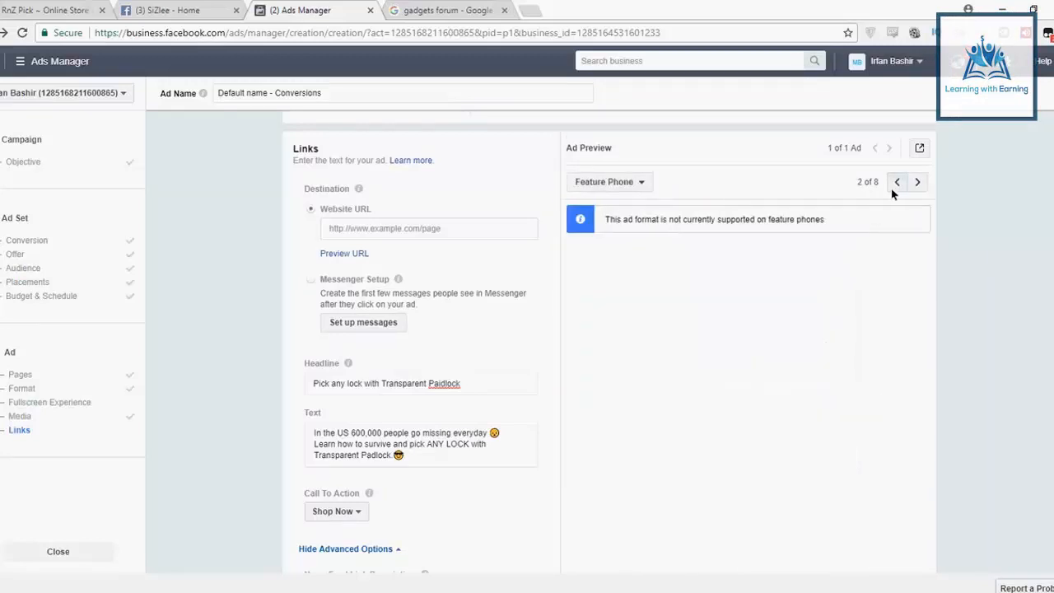
click(897, 183)
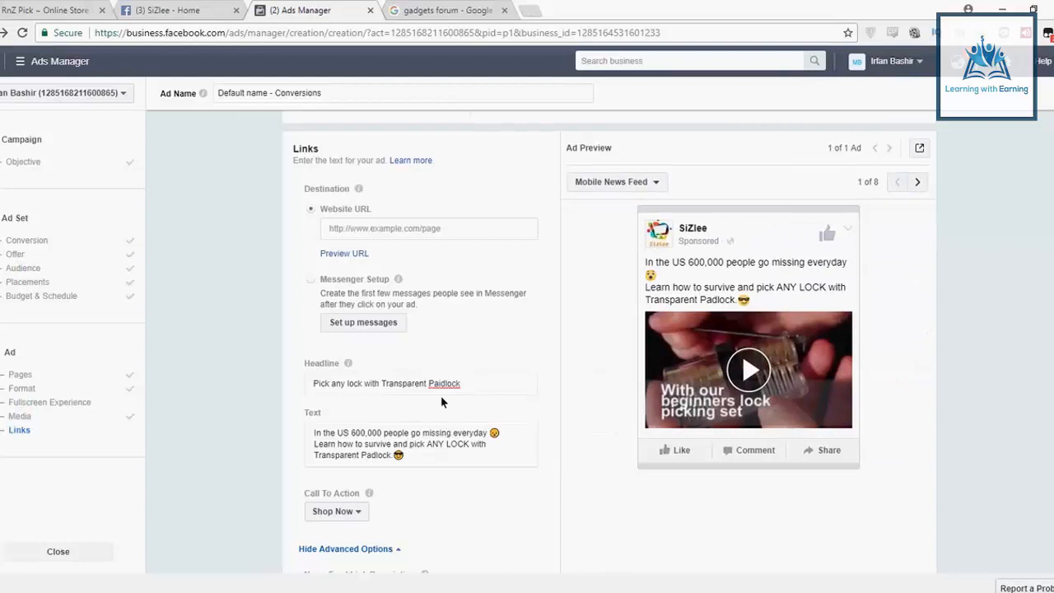
scroll(441, 402, up, 1)
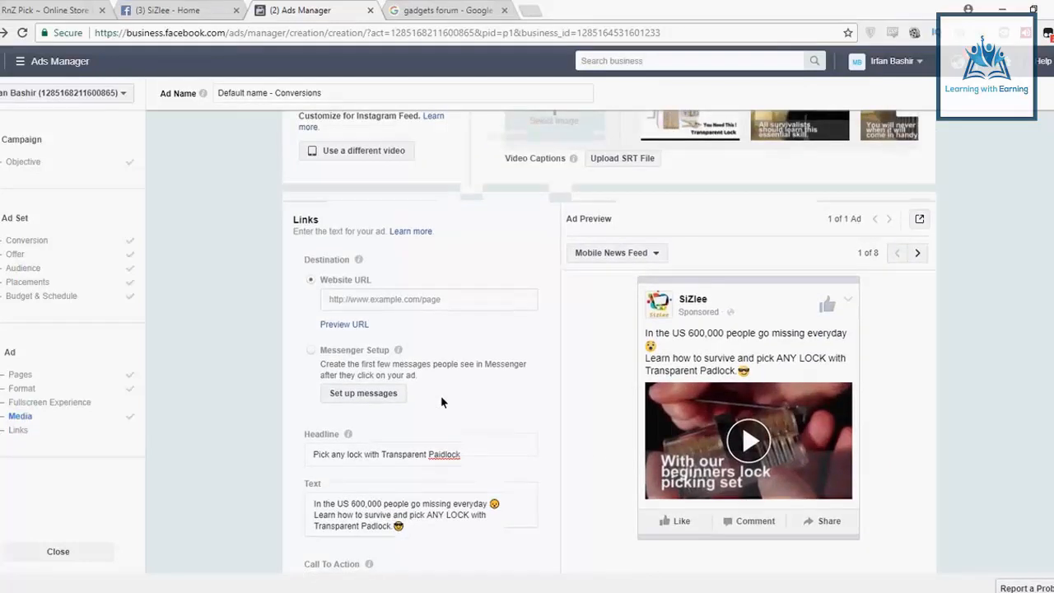
scroll(441, 402, up, 1)
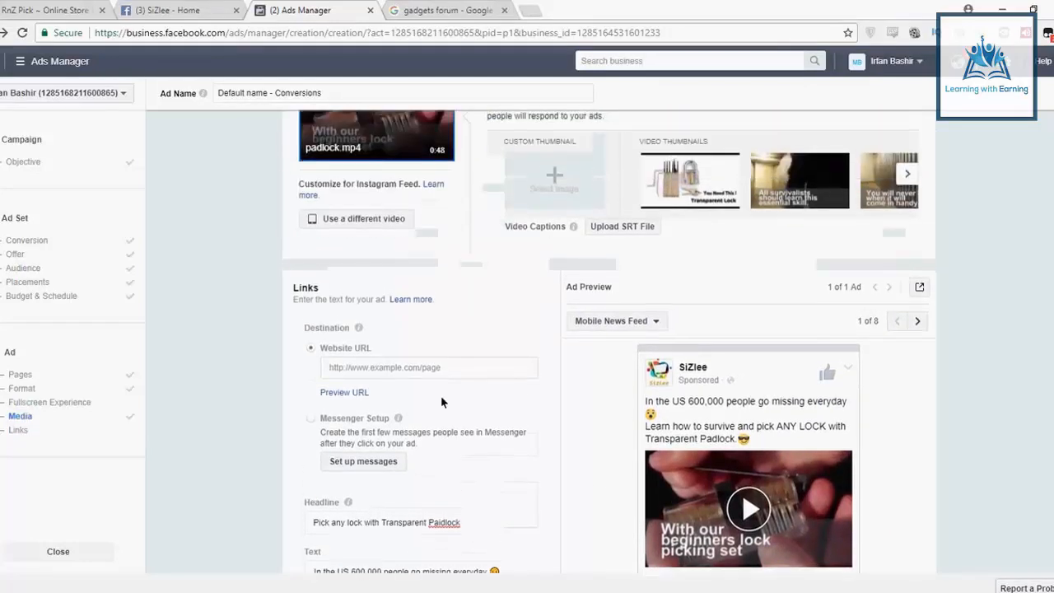
scroll(442, 402, down, 3)
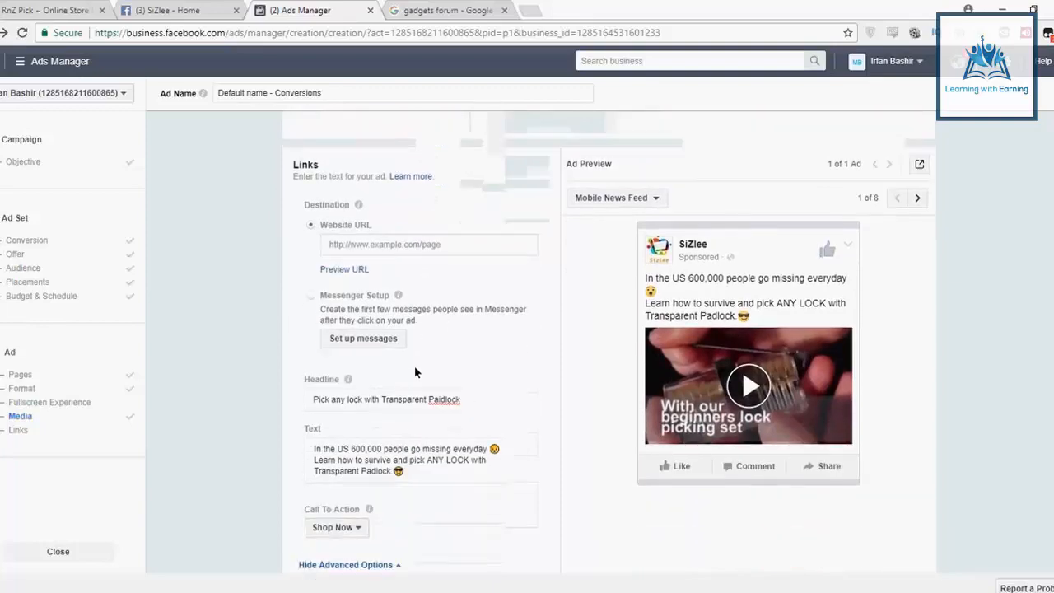
click(381, 229)
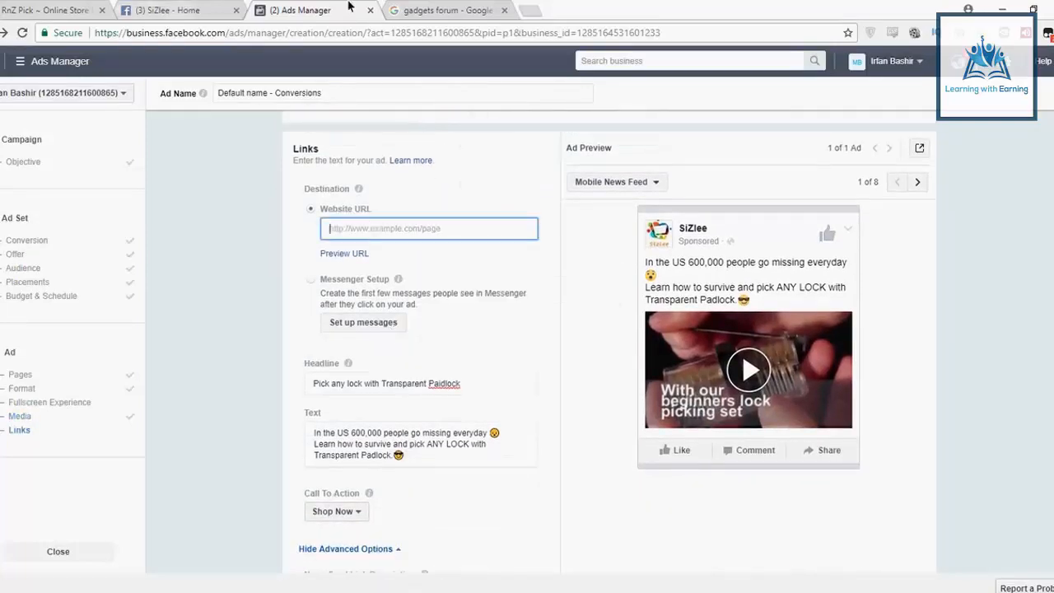
click(128, 11)
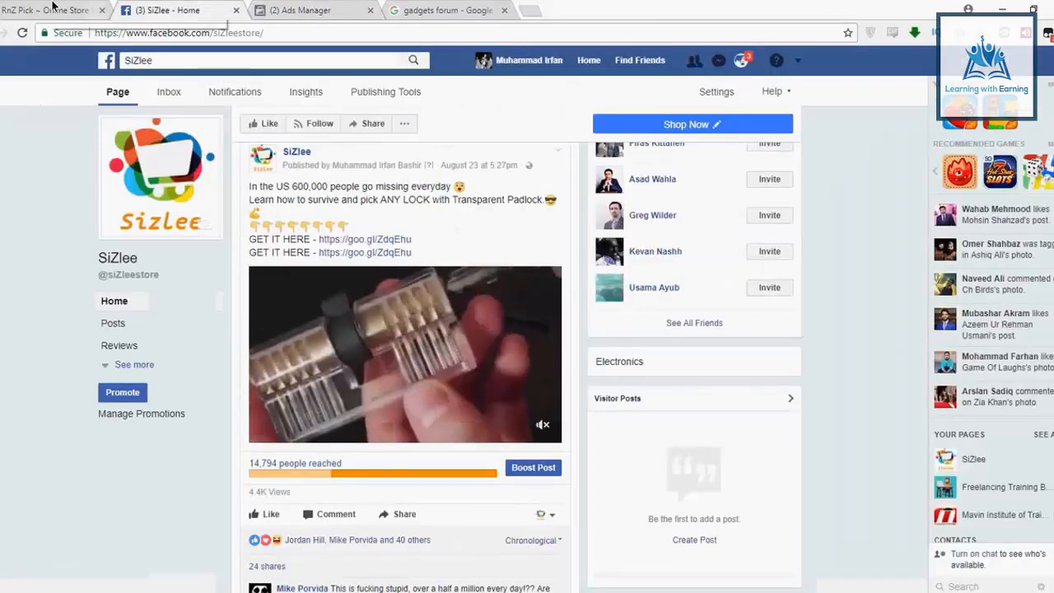
click(298, 10)
click(50, 10)
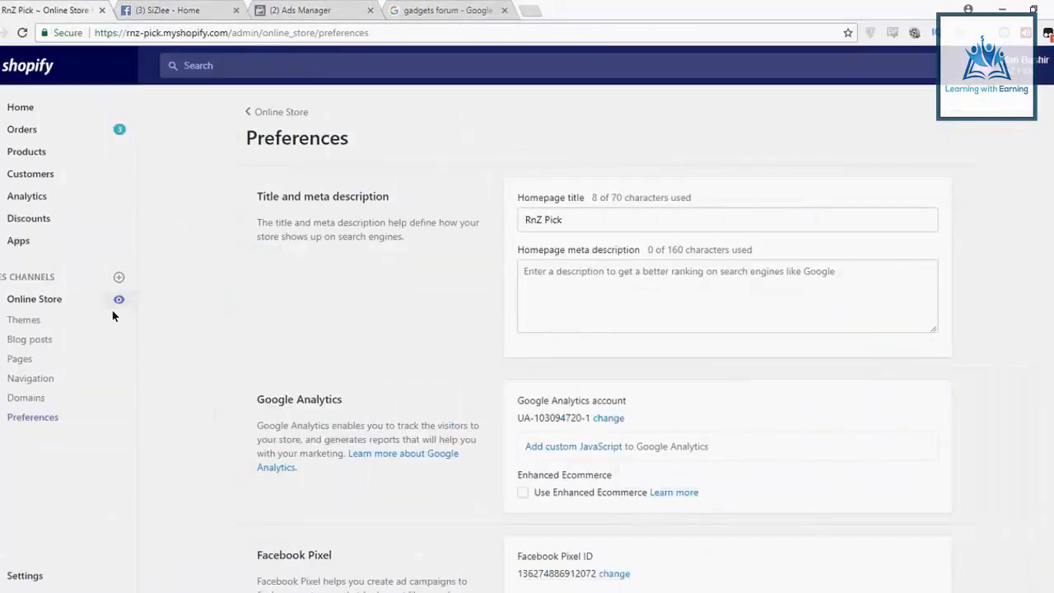
click(119, 300)
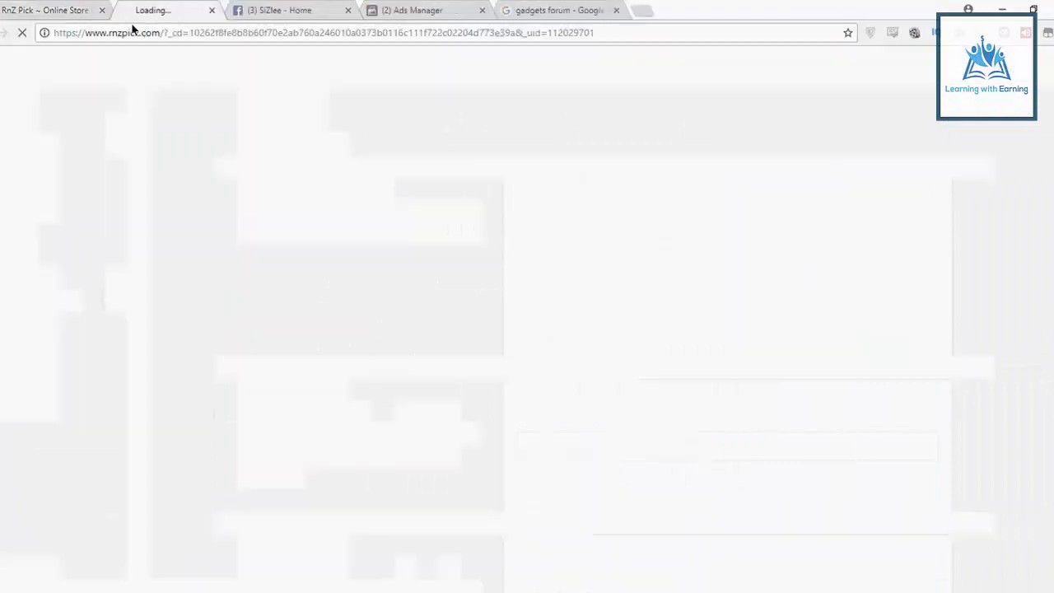
Open the Transparent Padlock With Broken Key product page from the SiZlee post's link and close the RnZ Pick storefront
click(298, 10)
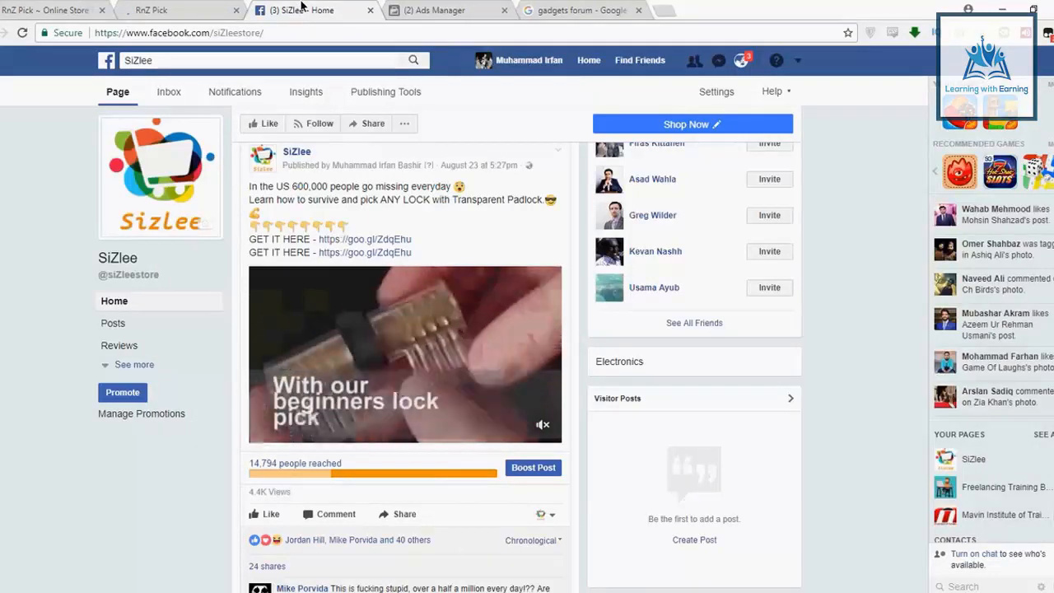
click(378, 242)
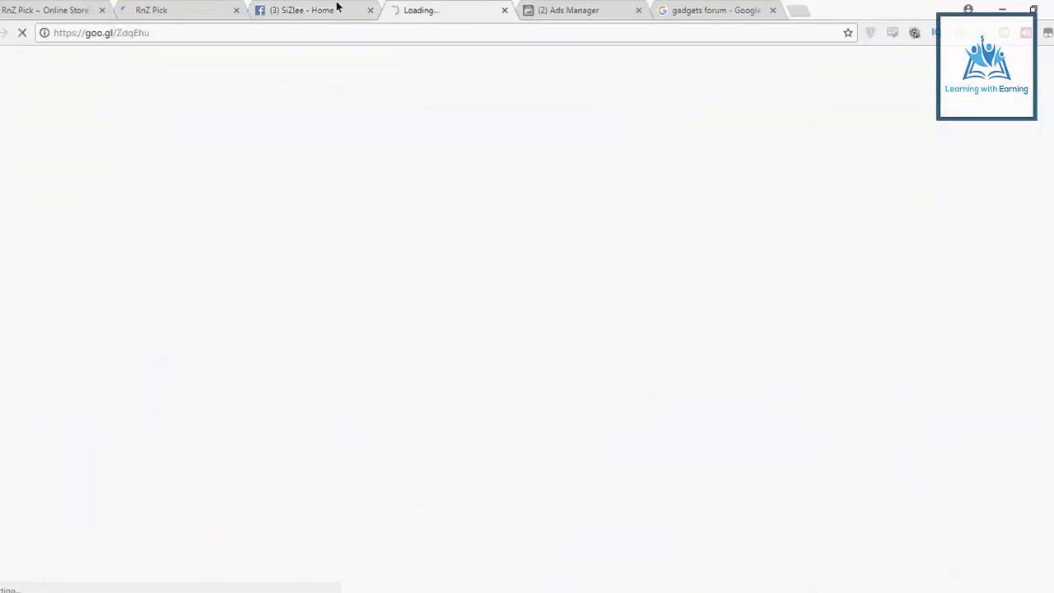
click(236, 10)
click(424, 11)
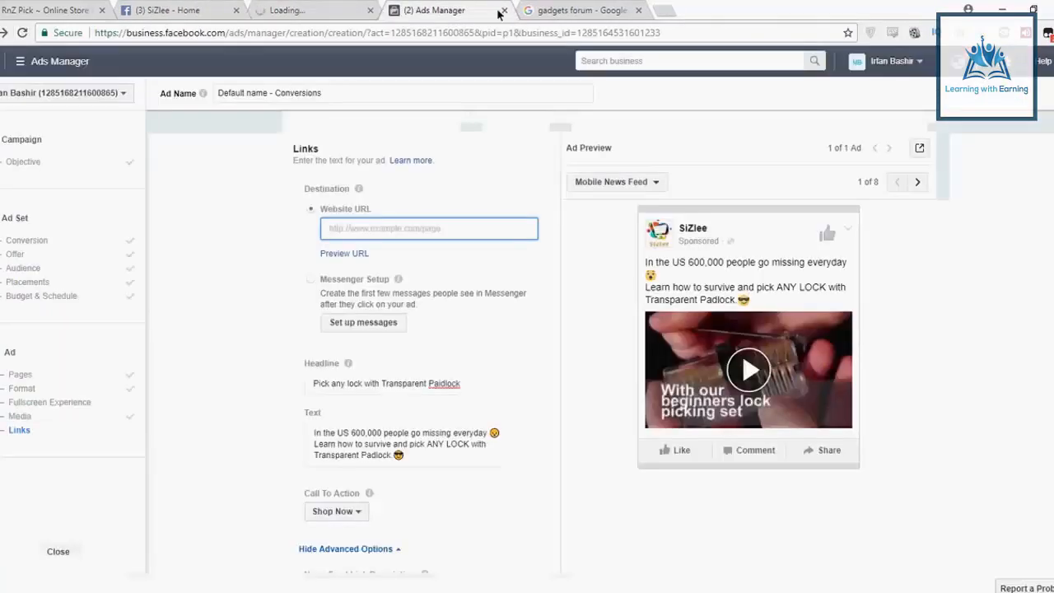
scroll(198, 365, down, 2)
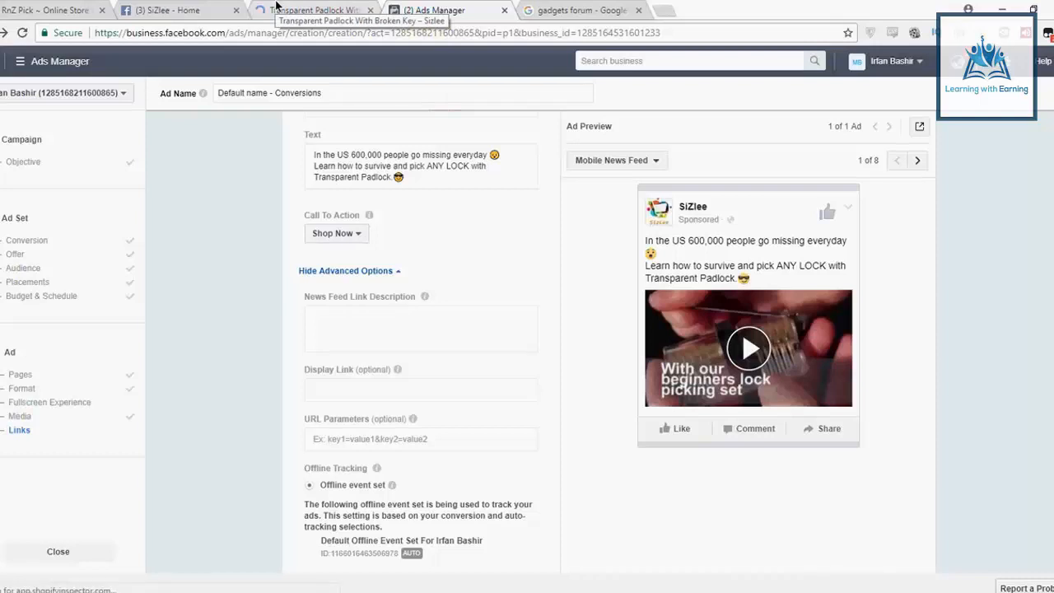
click(277, 7)
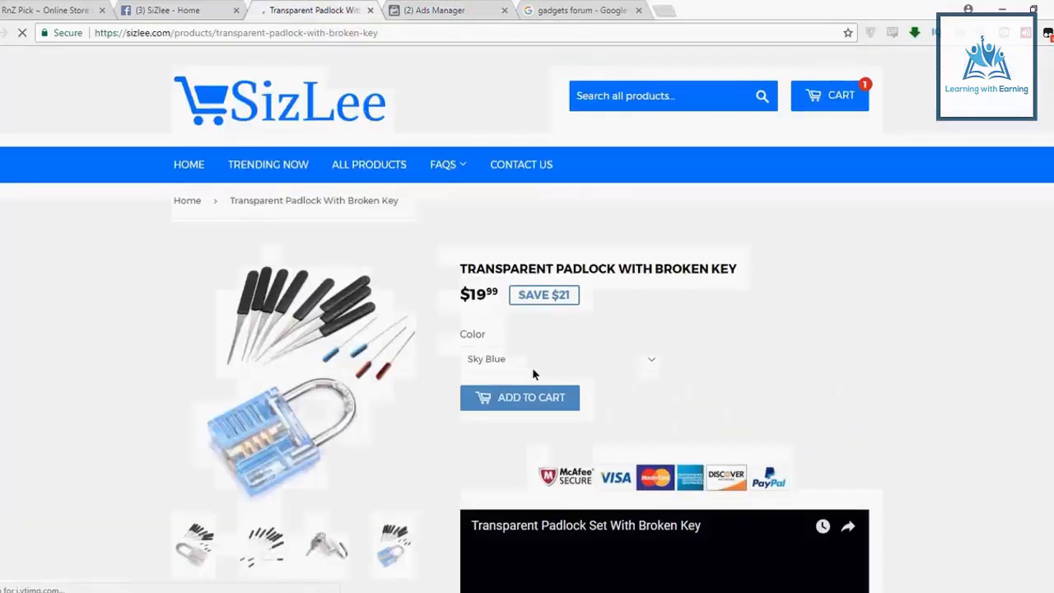
scroll(533, 374, down, 1)
scroll(535, 373, down, 3)
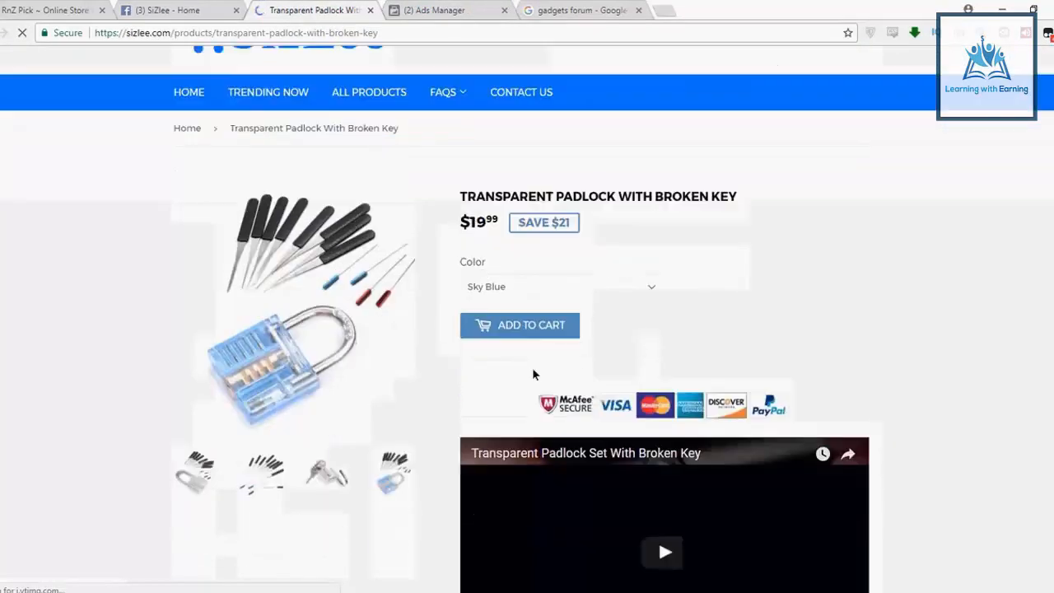
click(346, 33)
click(451, 13)
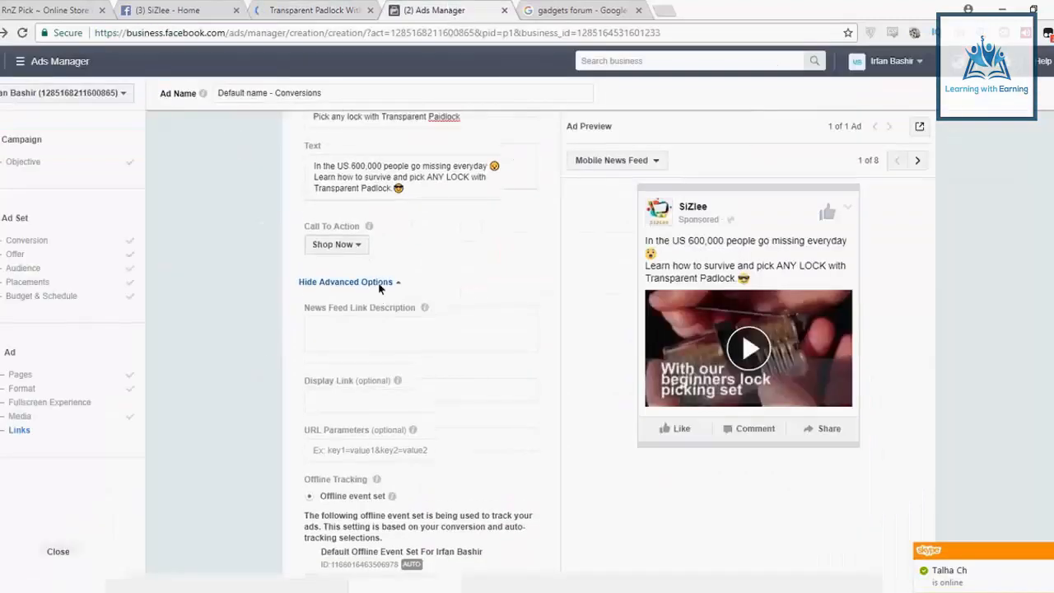
scroll(462, 208, up, 3)
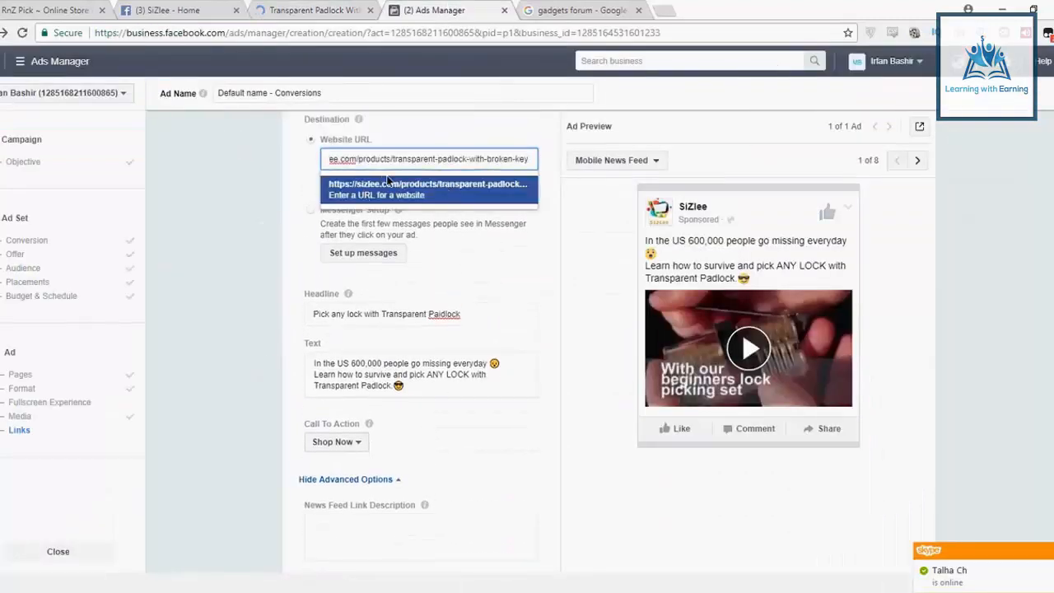
click(388, 181)
click(176, 9)
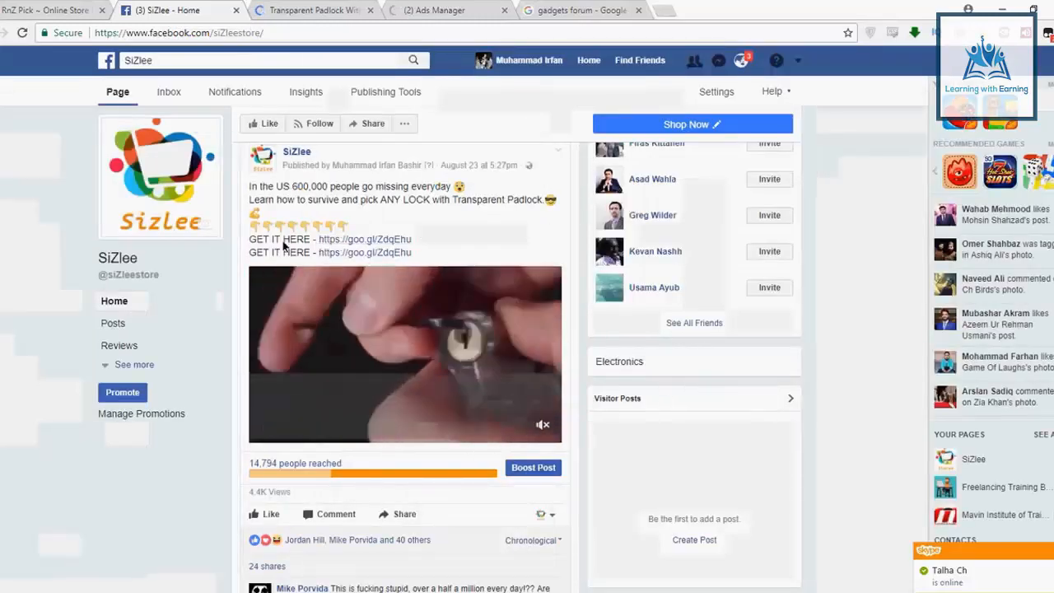
drag(242, 237, 412, 253)
key(ctrl+c)
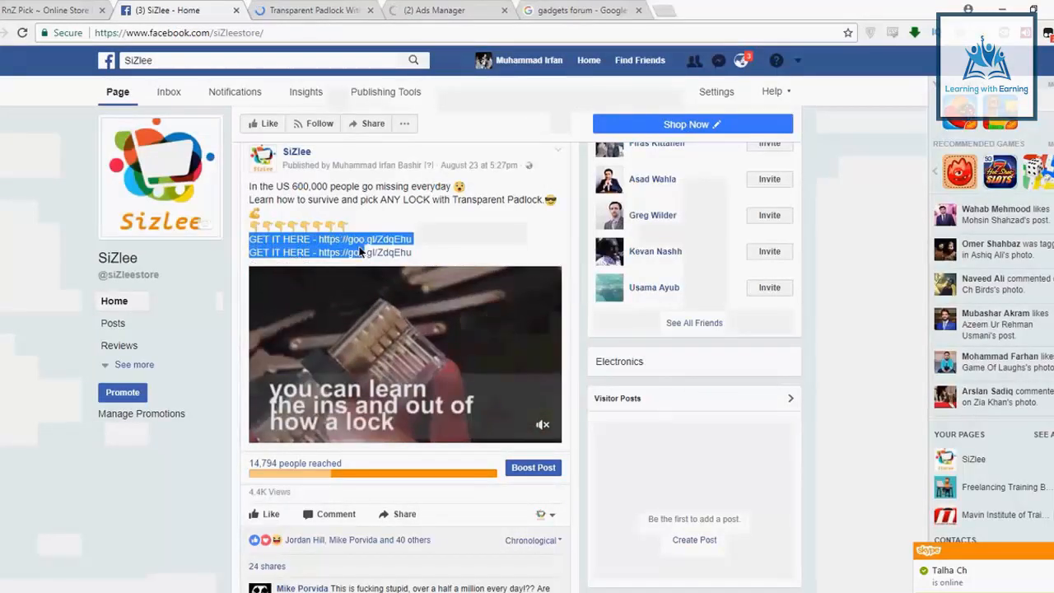
click(318, 10)
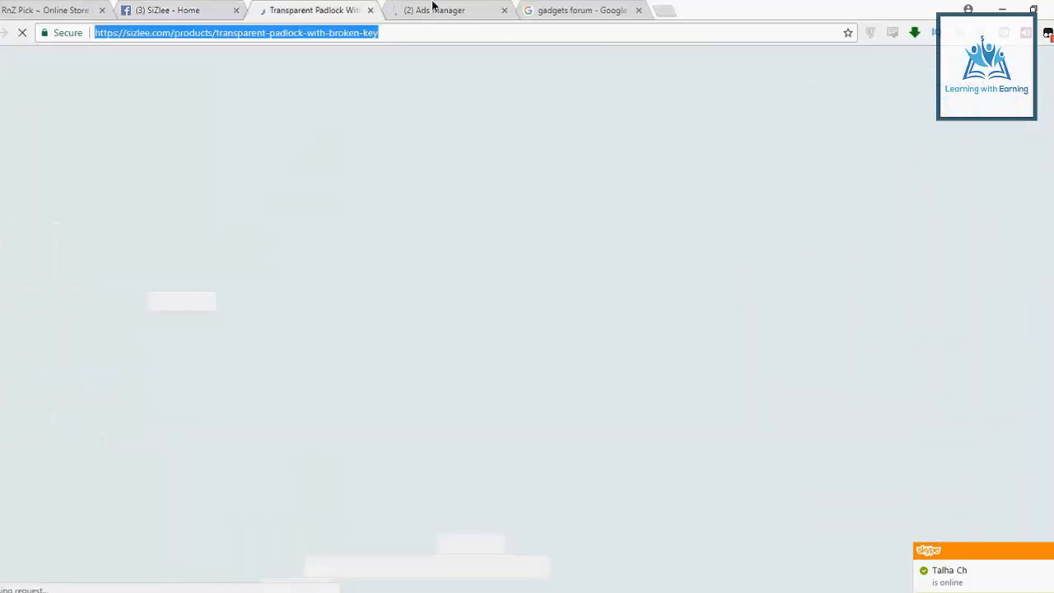
click(432, 8)
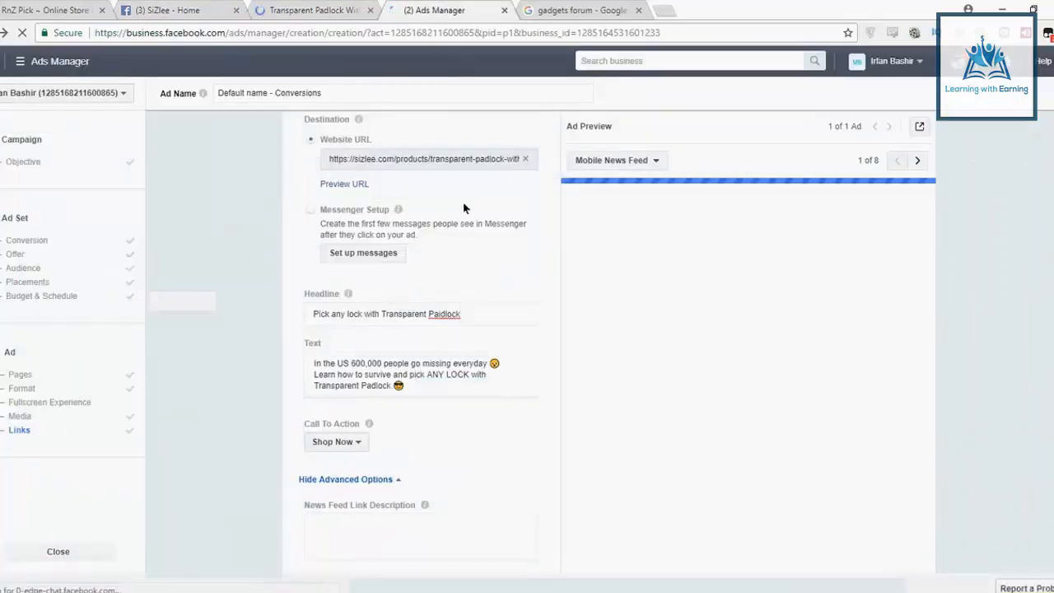
click(431, 387)
key(Return)
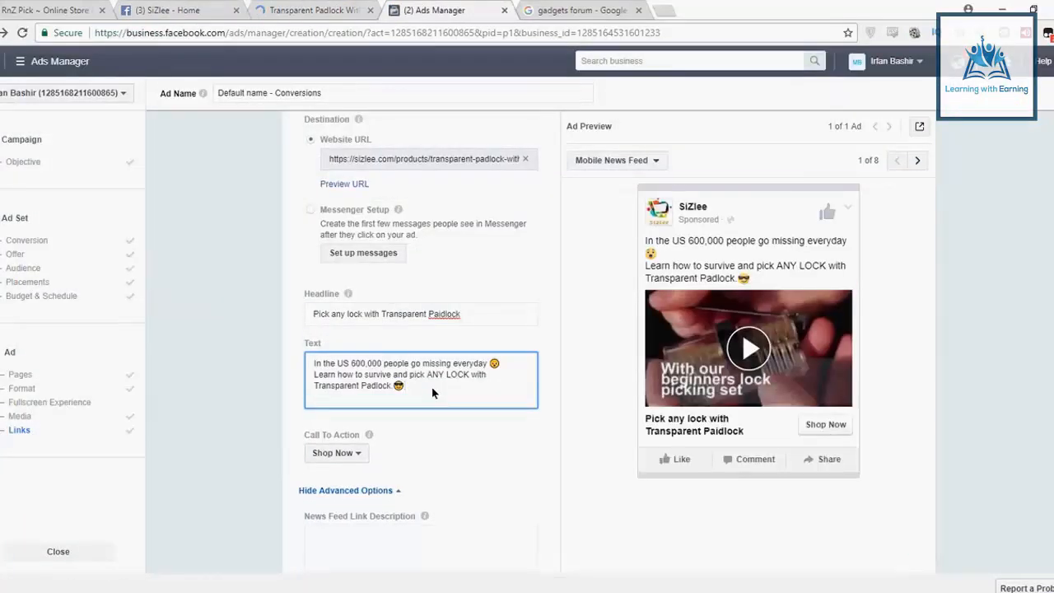
key(ctrl+v)
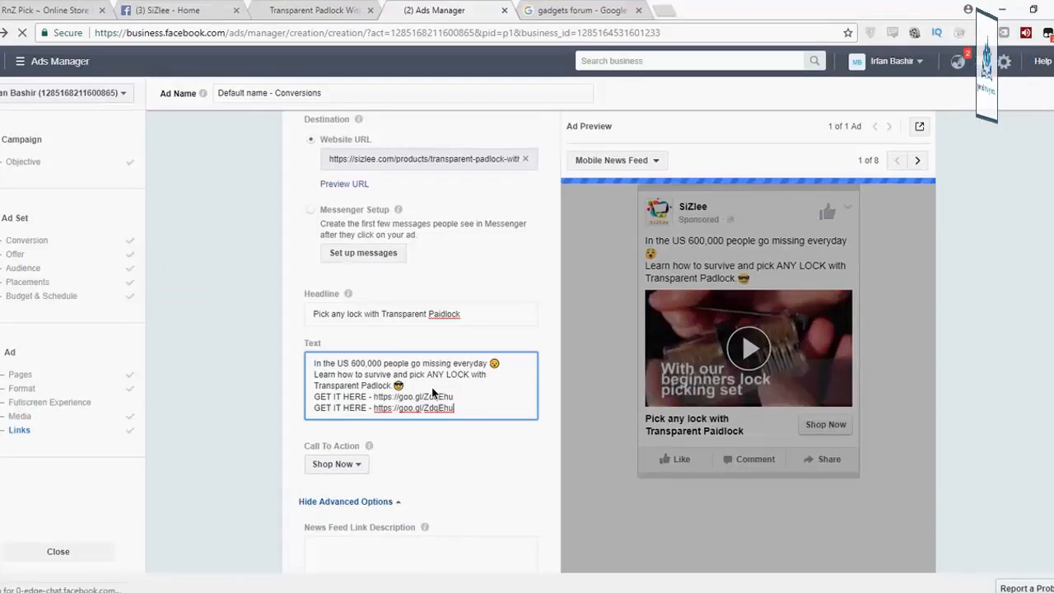
Review the ad's video, destination, headline and text alongside the Mobile News Feed preview
scroll(431, 393, down, 3)
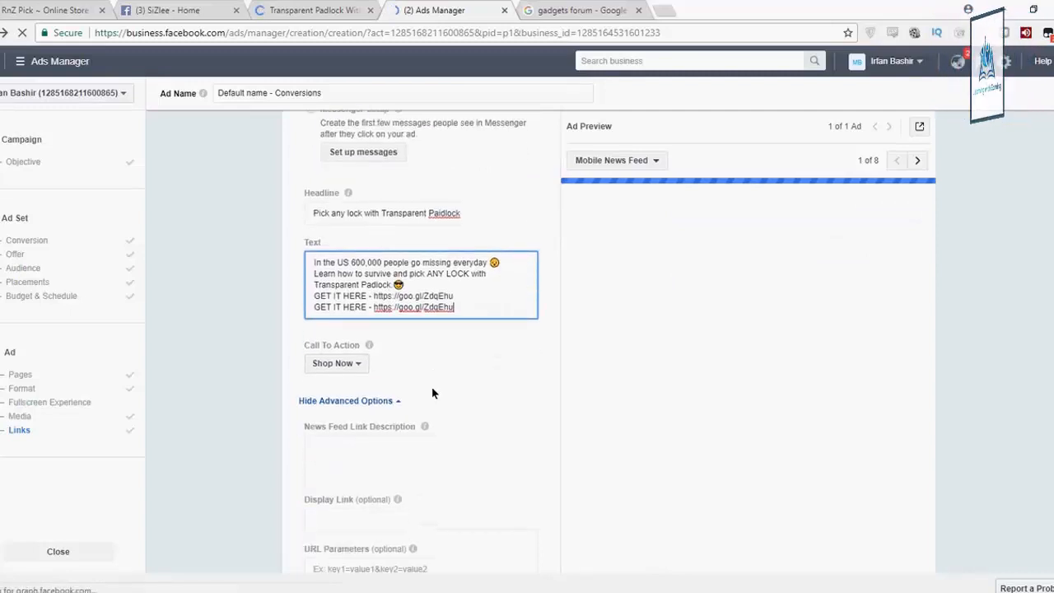
scroll(431, 393, down, 3)
scroll(432, 393, up, 8)
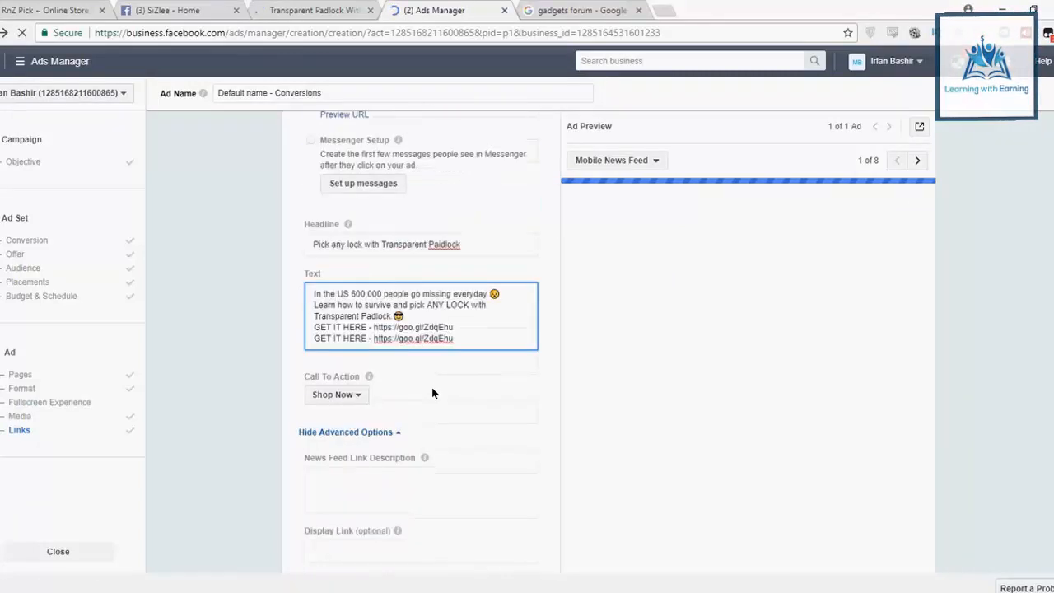
scroll(432, 393, up, 5)
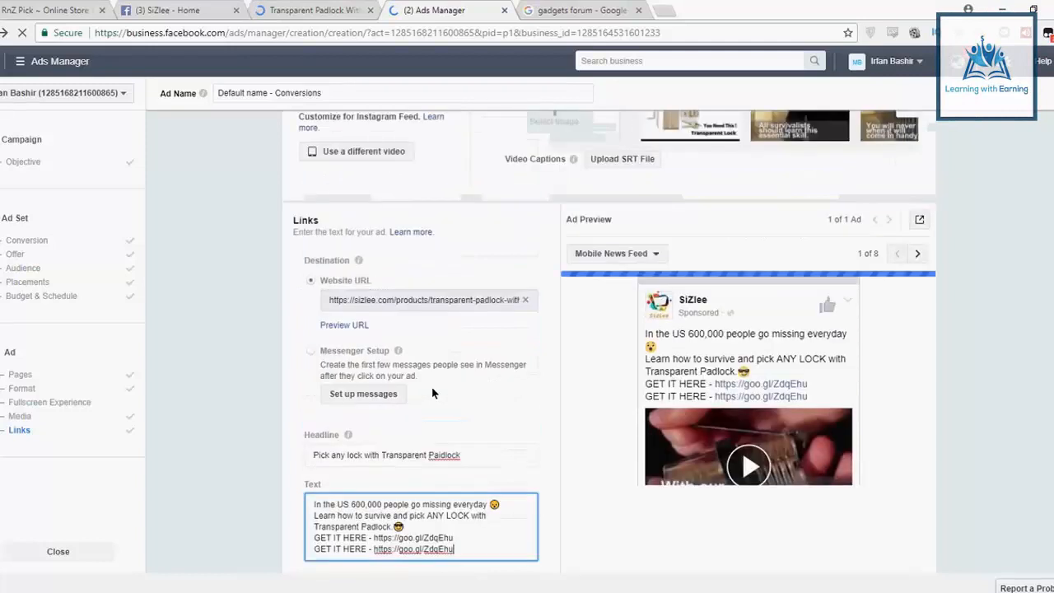
scroll(431, 393, down, 5)
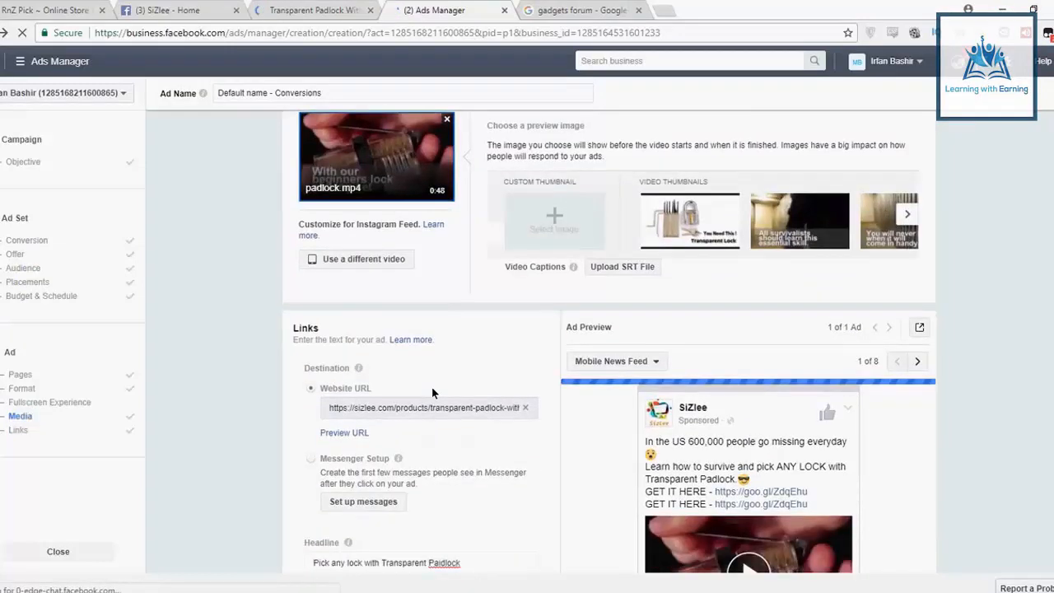
scroll(452, 352, down, 2)
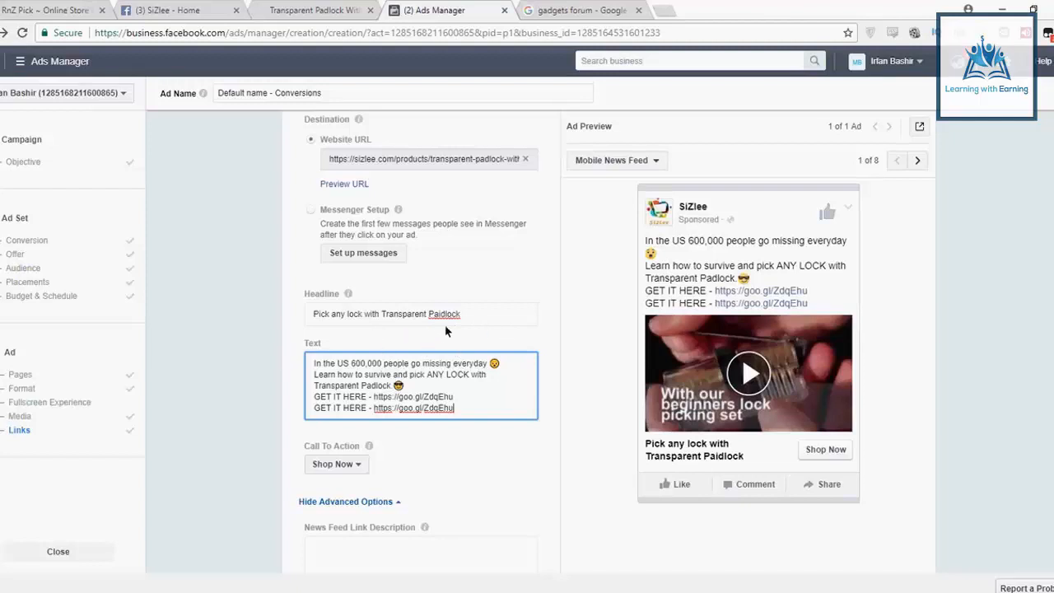
triple_click(464, 312)
scroll(447, 408, down, 1)
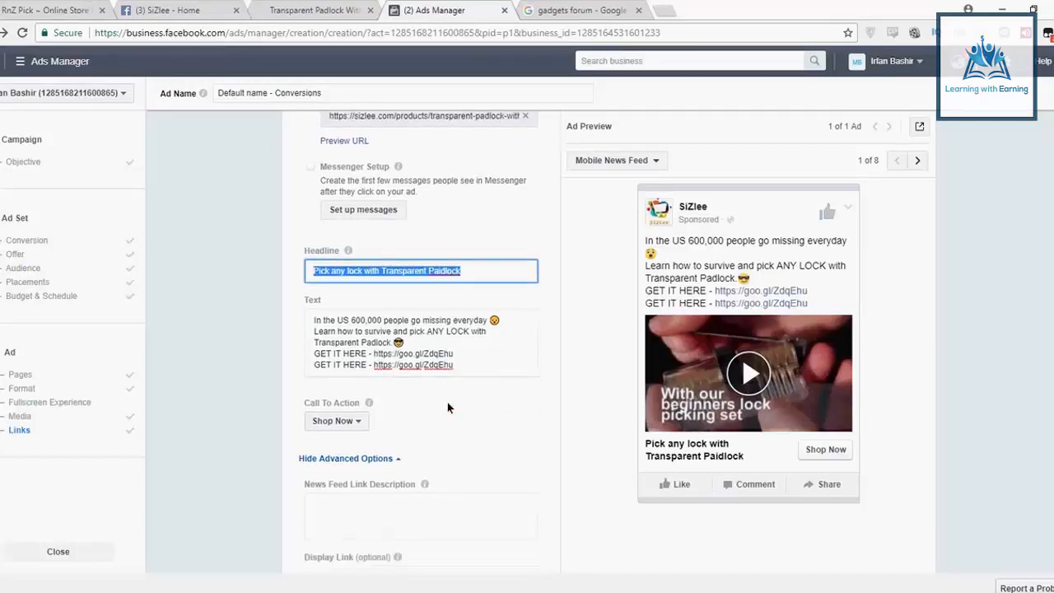
scroll(447, 402, down, 2)
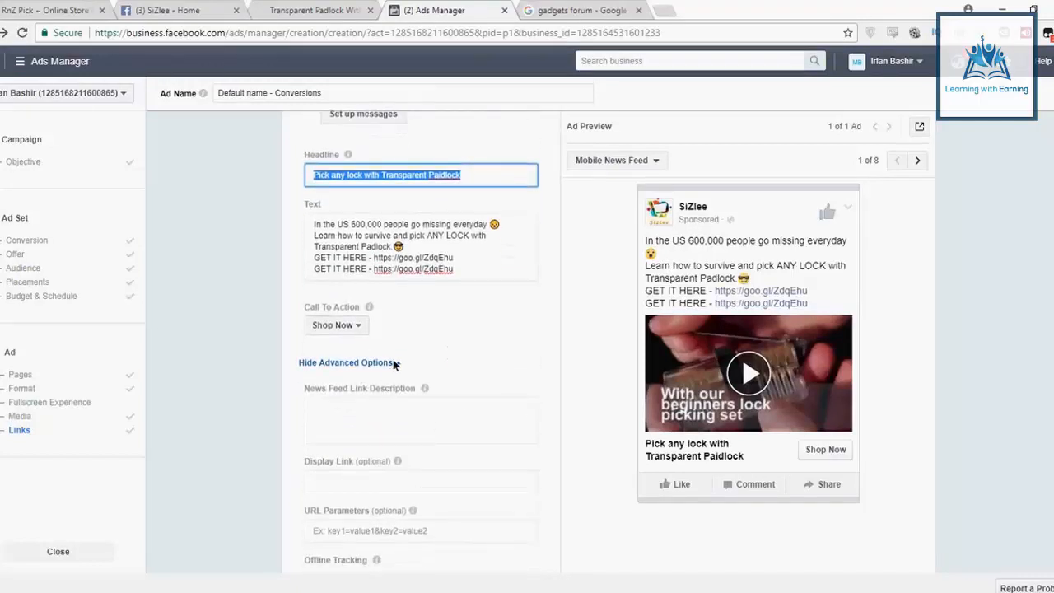
Collapse and reopen the advanced options, then examine the link description, display link, URL parameters and tracking settings
click(393, 365)
click(395, 364)
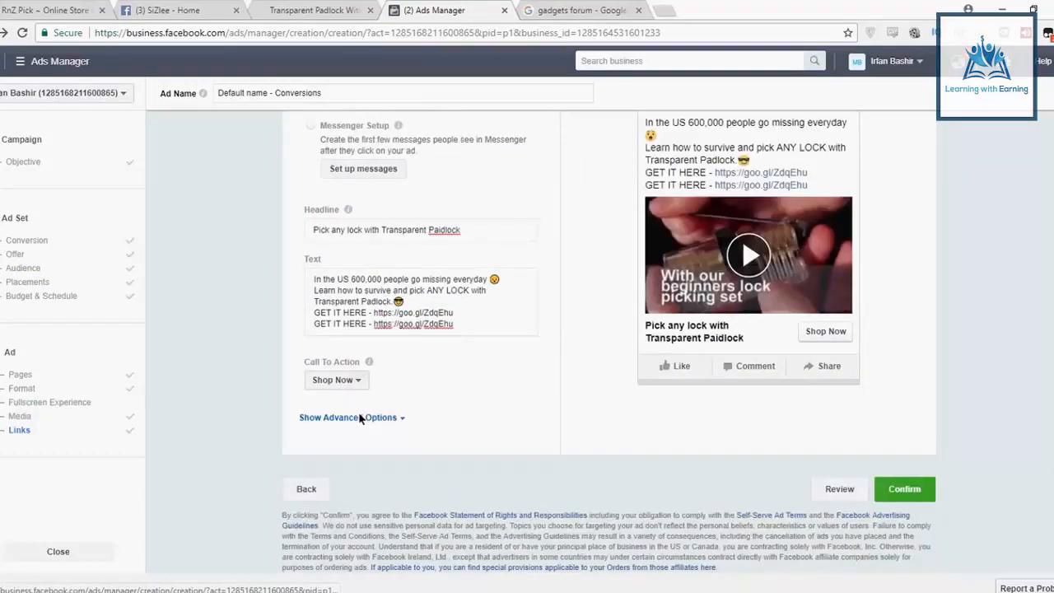
click(359, 412)
scroll(412, 401, down, 3)
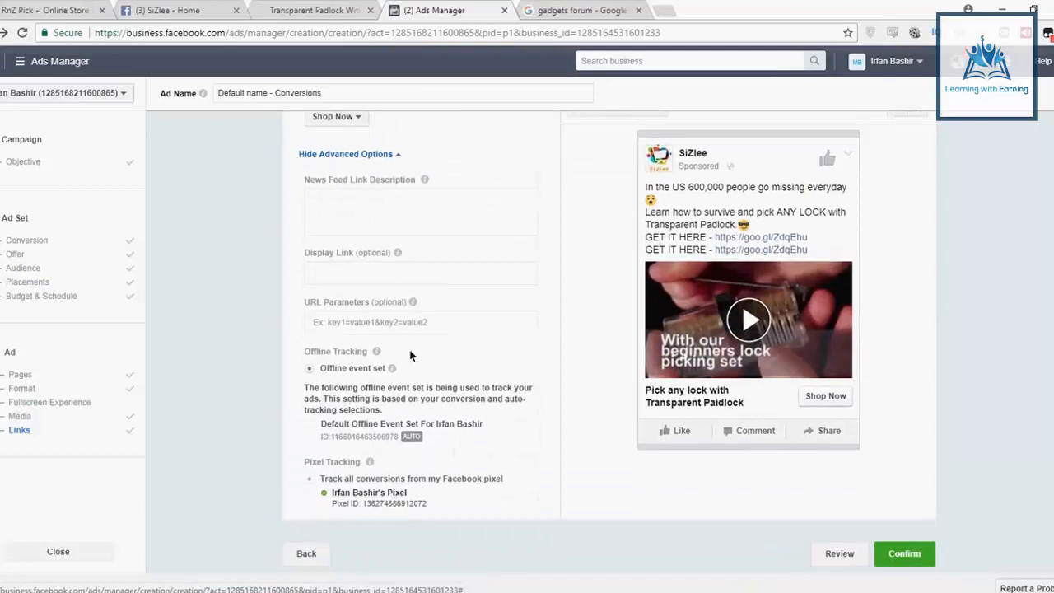
Look through the call-to-action choices and select Shop Now for the ad
scroll(388, 399, up, 1)
scroll(389, 399, up, 2)
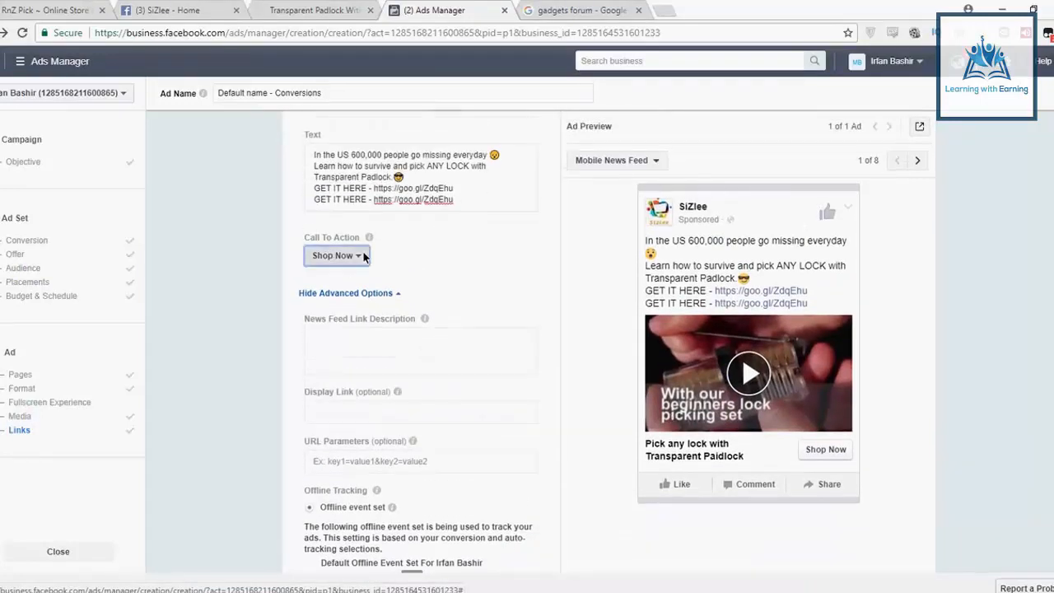
click(366, 257)
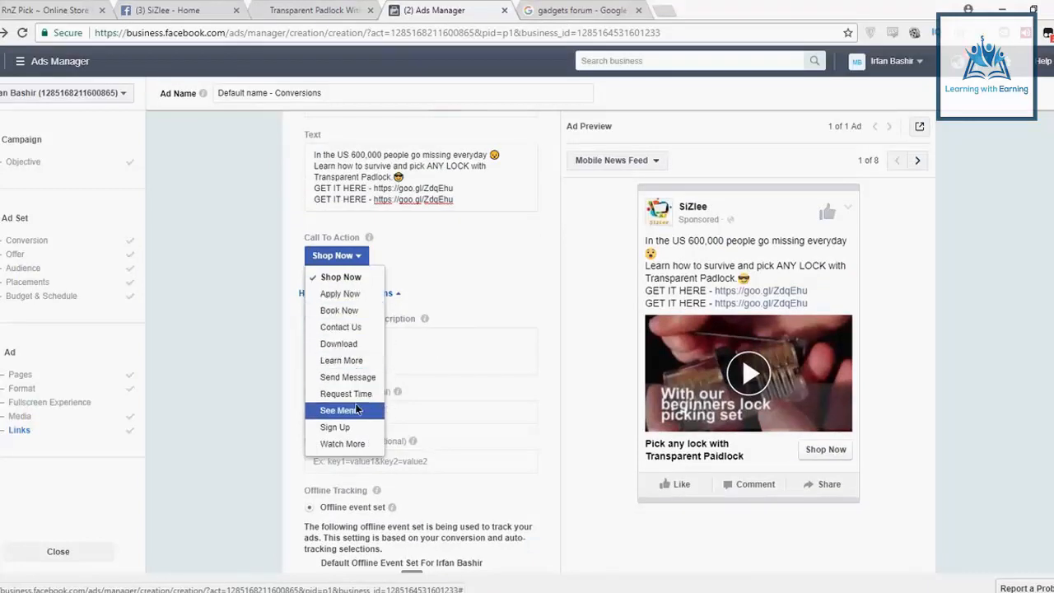
click(346, 277)
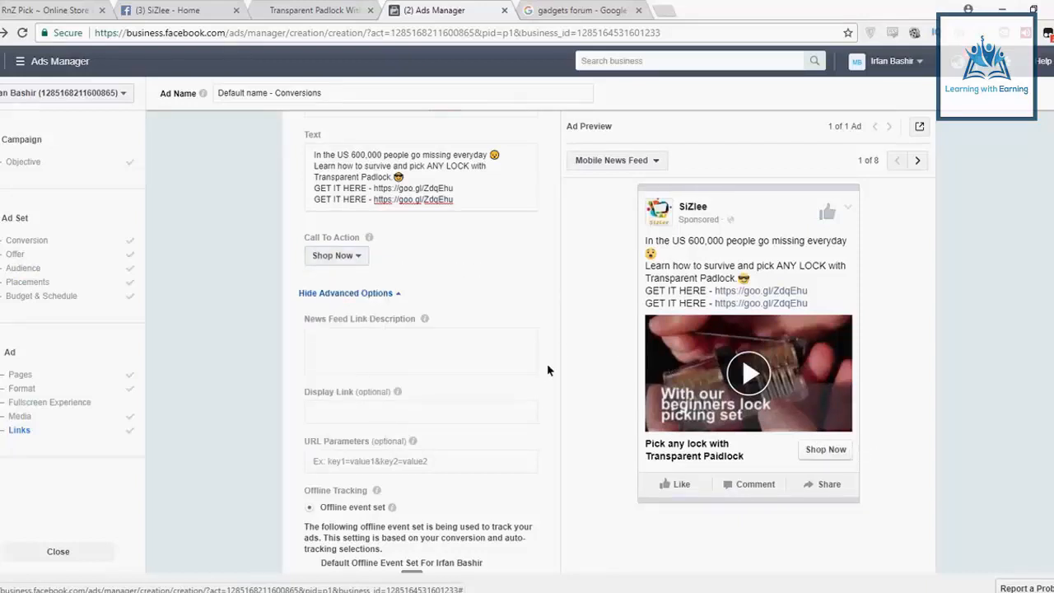
Try to submit the newly created SiZlee video ad and read the resulting submission feedback
scroll(547, 370, down, 3)
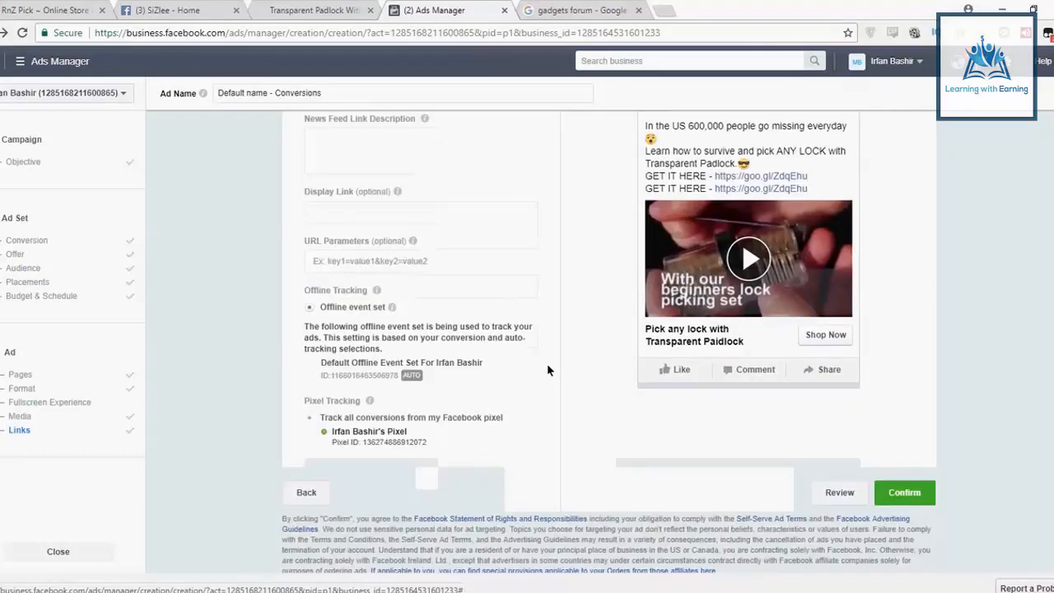
click(910, 493)
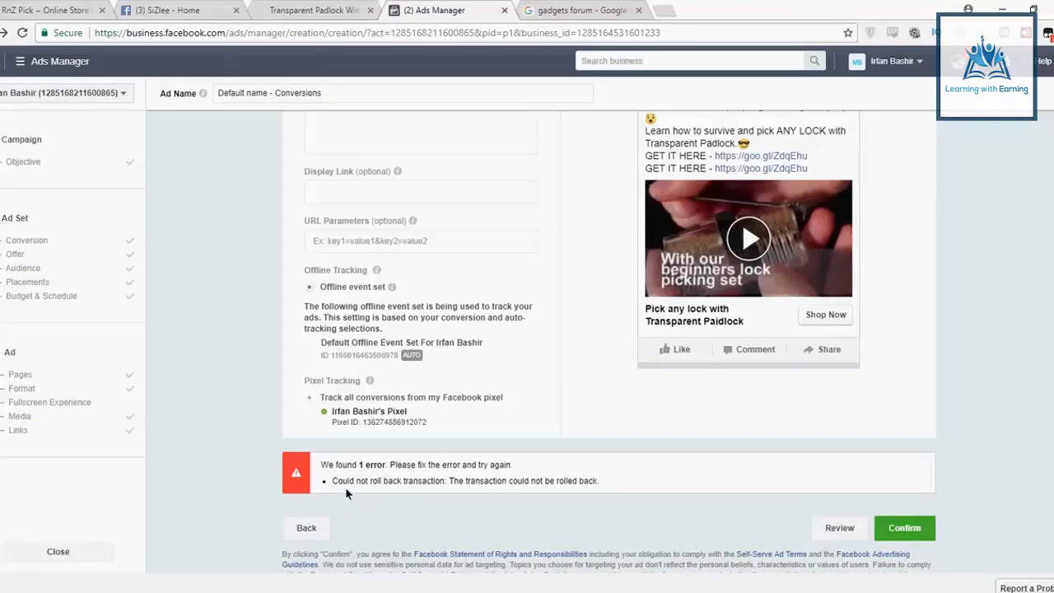
drag(454, 484, 607, 483)
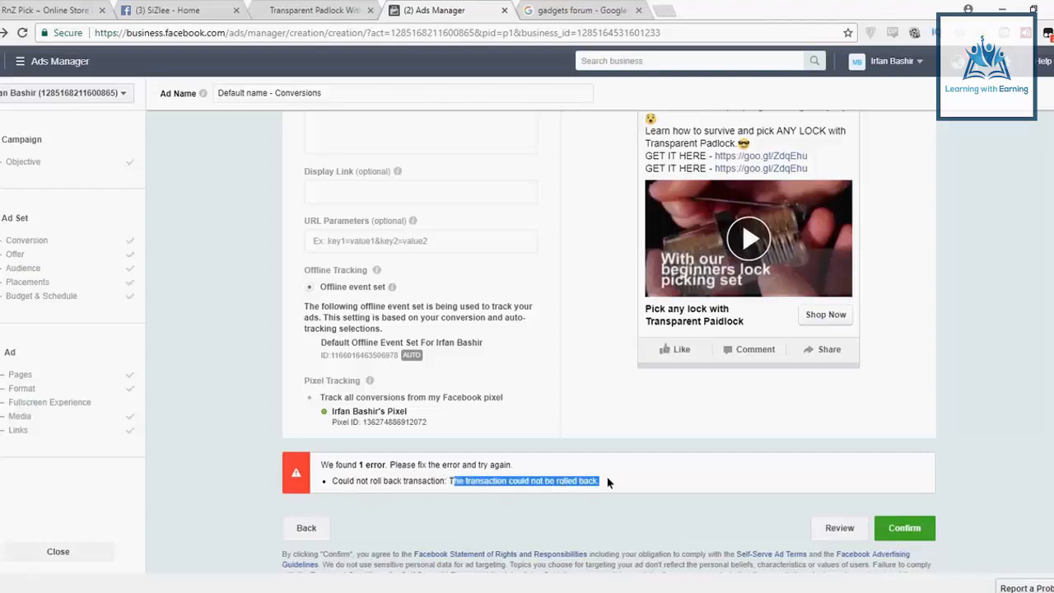
Recheck the ad's video, destination, text, call to action and tracking settings against the submission error
scroll(532, 404, up, 3)
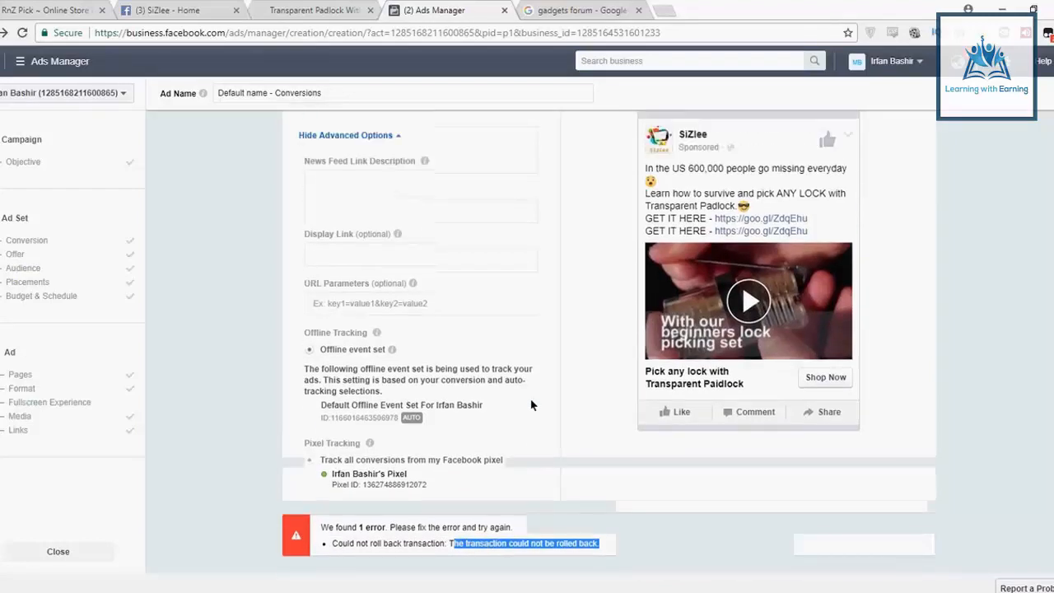
scroll(531, 404, up, 4)
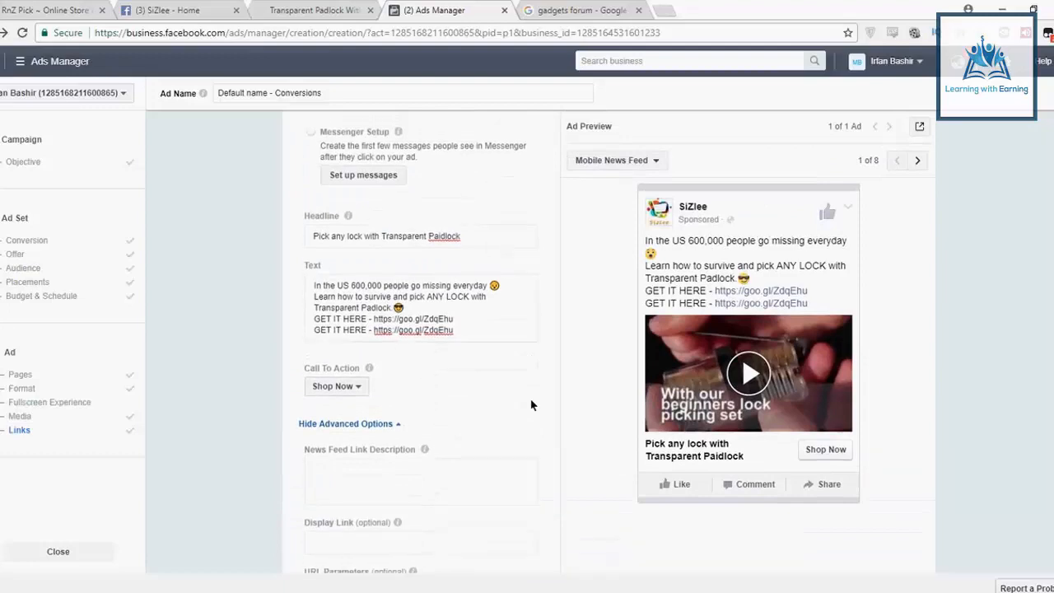
scroll(532, 404, up, 2)
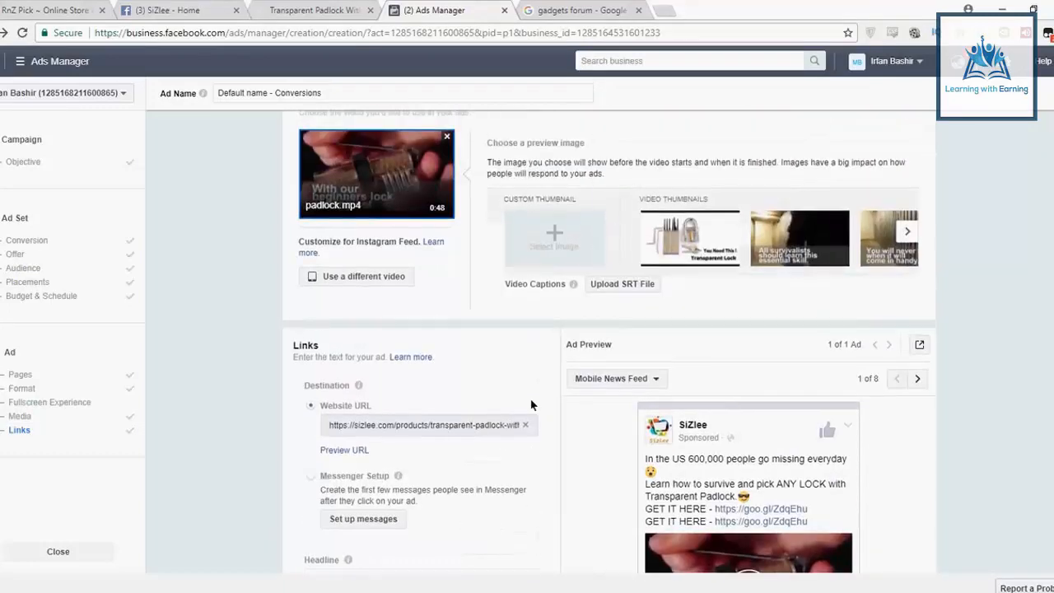
scroll(532, 405, down, 3)
scroll(531, 404, down, 6)
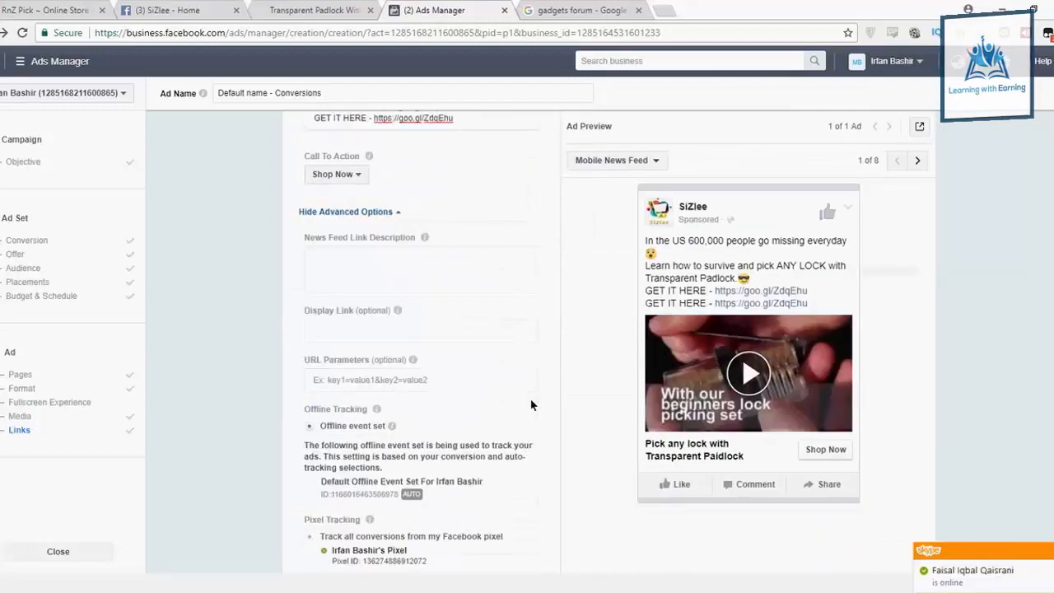
scroll(531, 404, down, 1)
drag(382, 428, 524, 426)
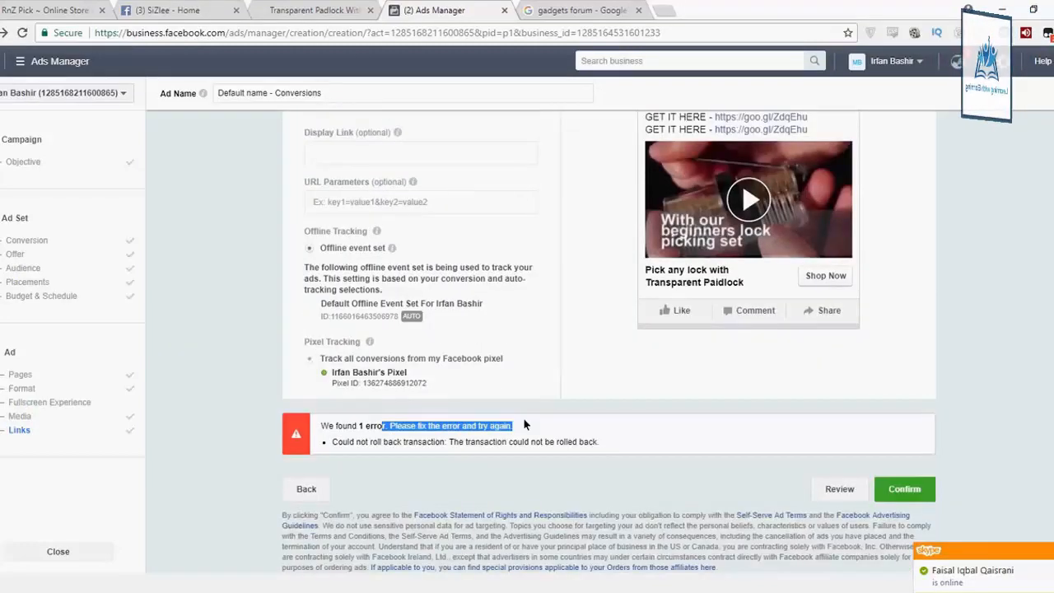
scroll(524, 423, up, 2)
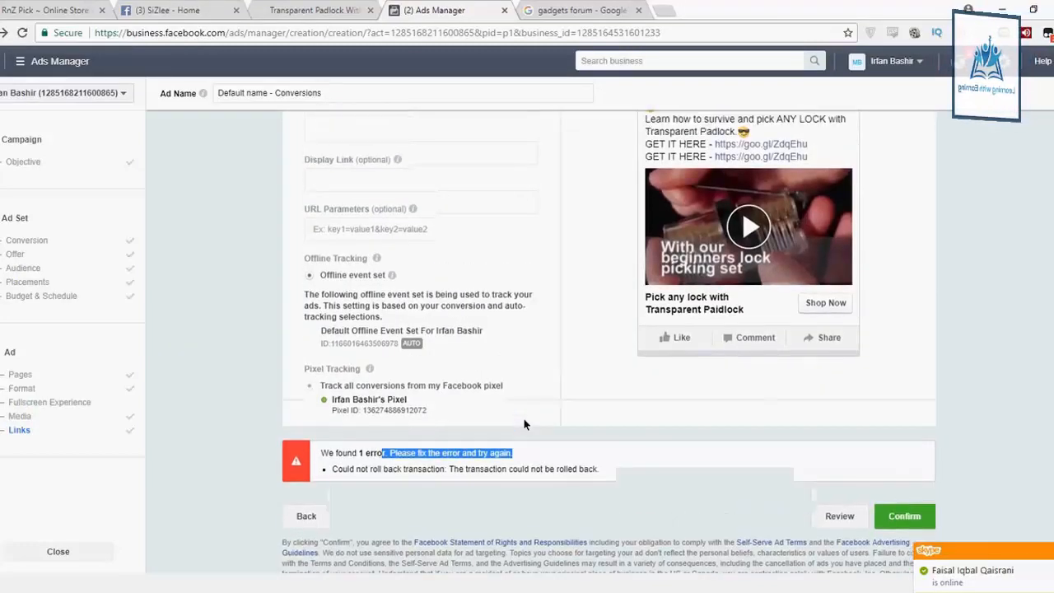
scroll(524, 423, up, 8)
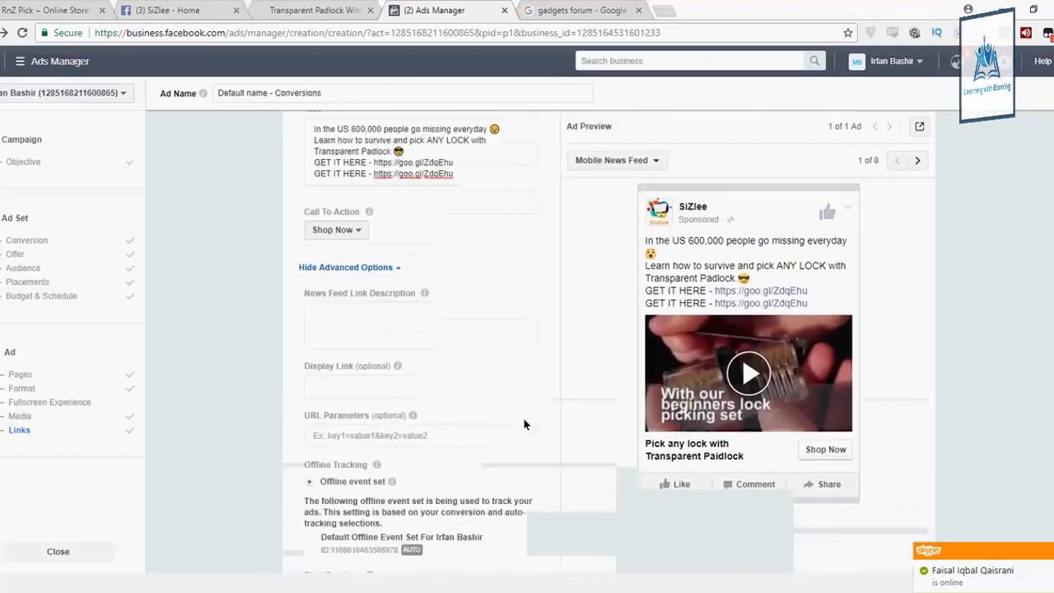
Switch the ad from a new creative to the existing SiZlee padlock page post and check its mobile preview
scroll(524, 420, up, 10)
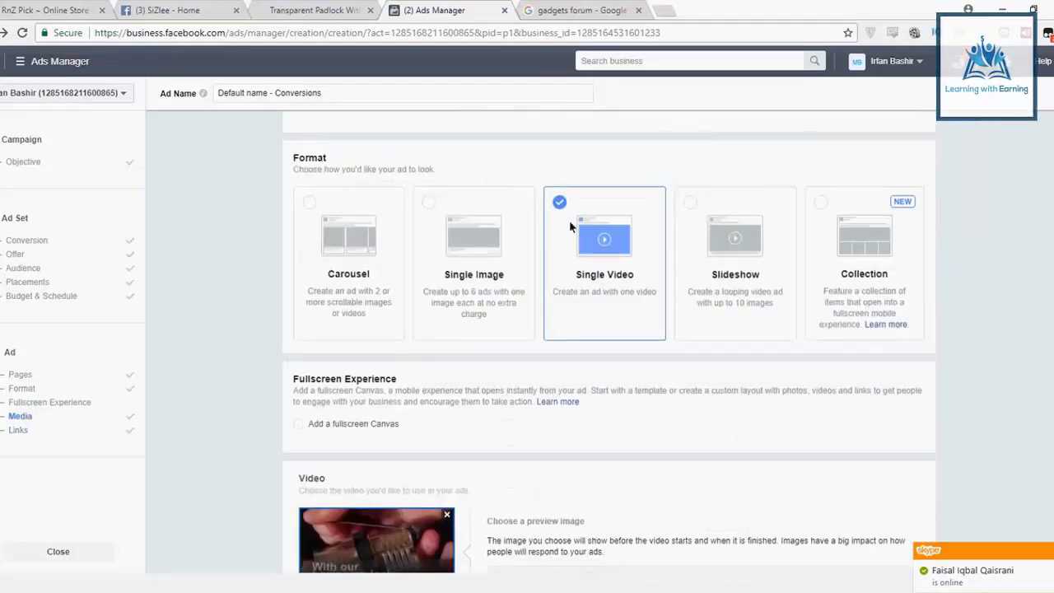
click(413, 147)
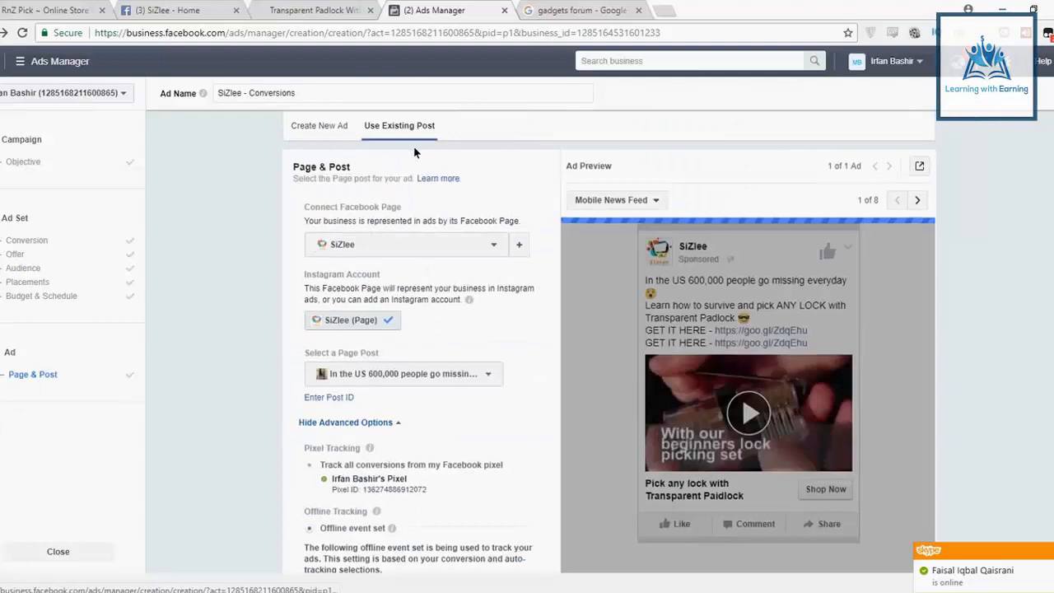
scroll(466, 370, down, 3)
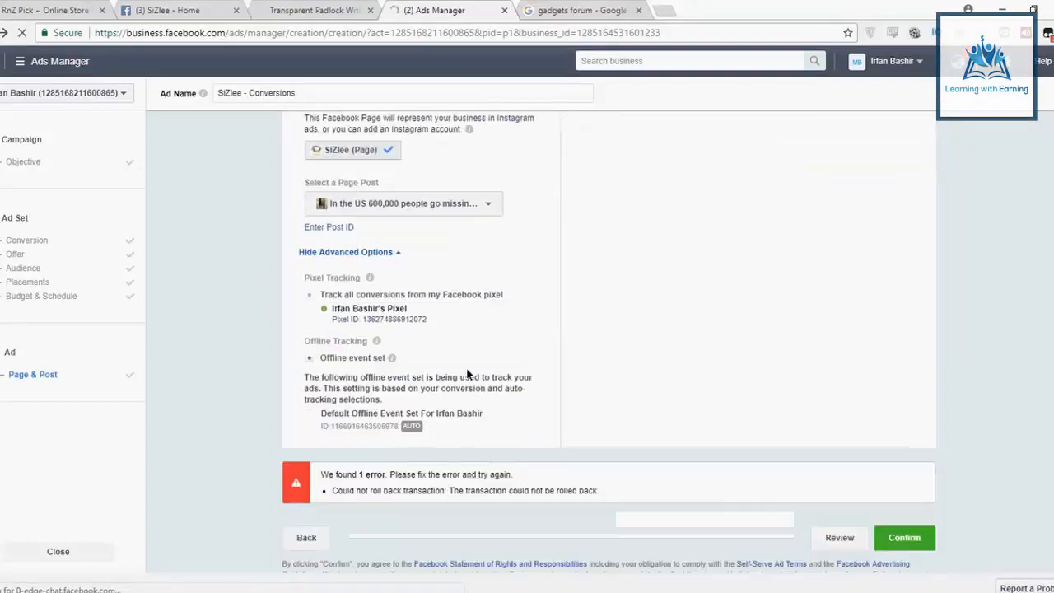
scroll(468, 375, up, 3)
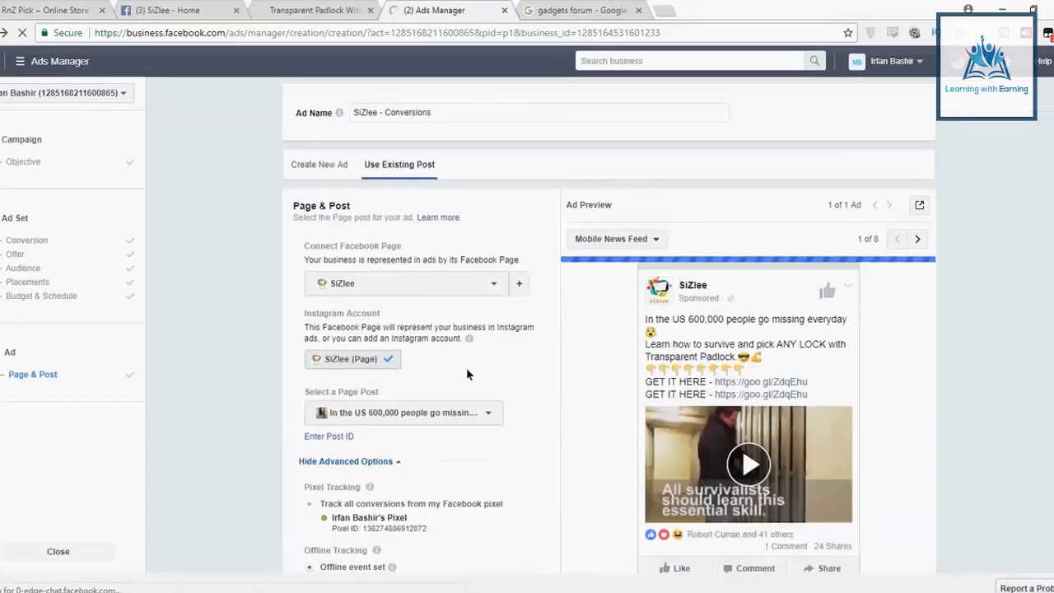
scroll(468, 375, down, 2)
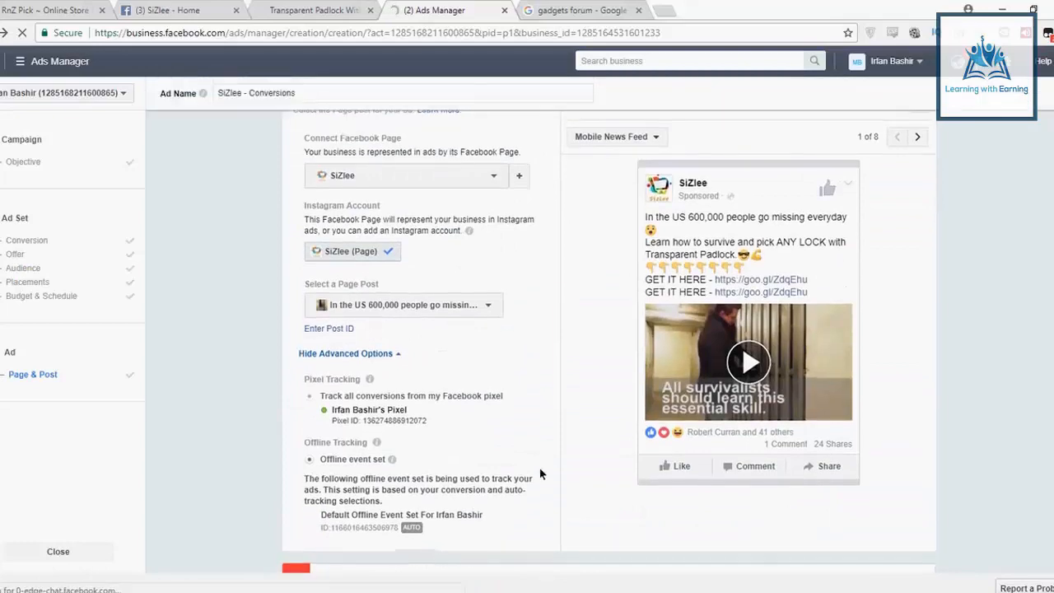
Submit the ad based on the existing post and check its confirmation status
scroll(539, 469, down, 2)
click(911, 495)
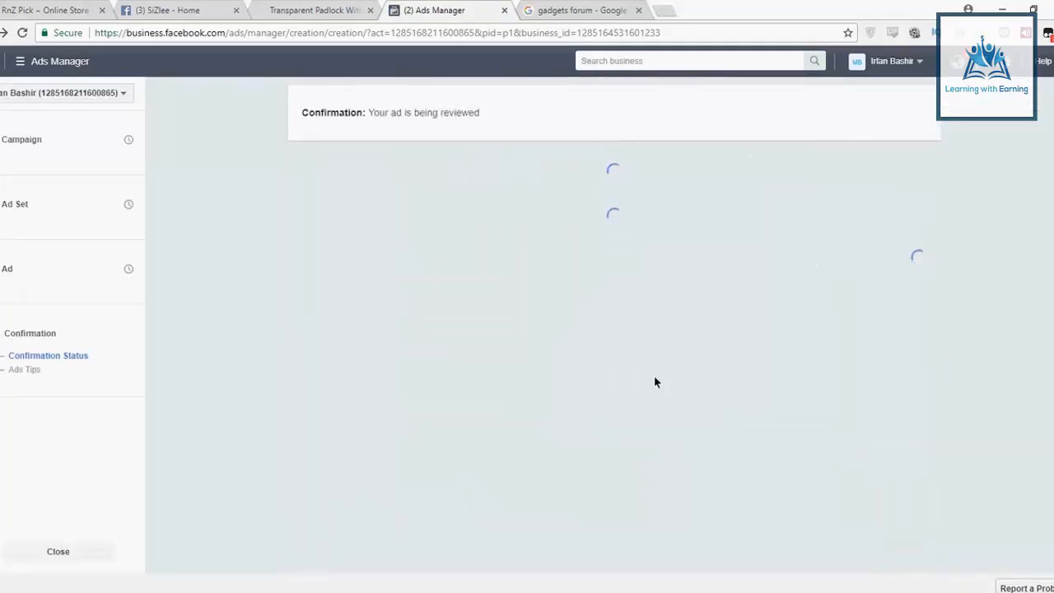
click(326, 10)
click(414, 7)
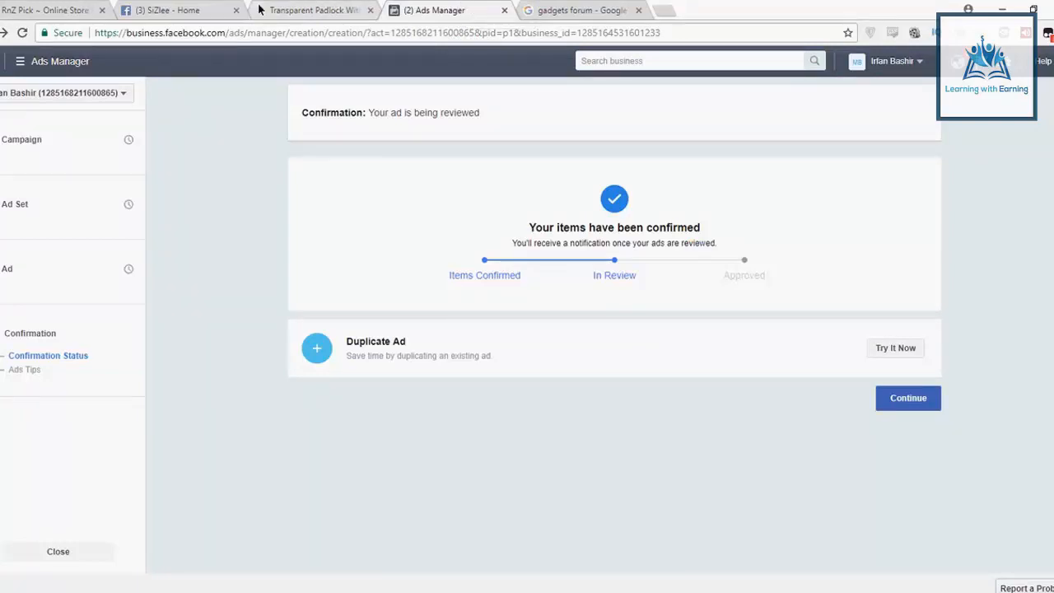
Examine the reach, views, reactions, shares and comments of the padlock video post on the SiZlee page
click(133, 7)
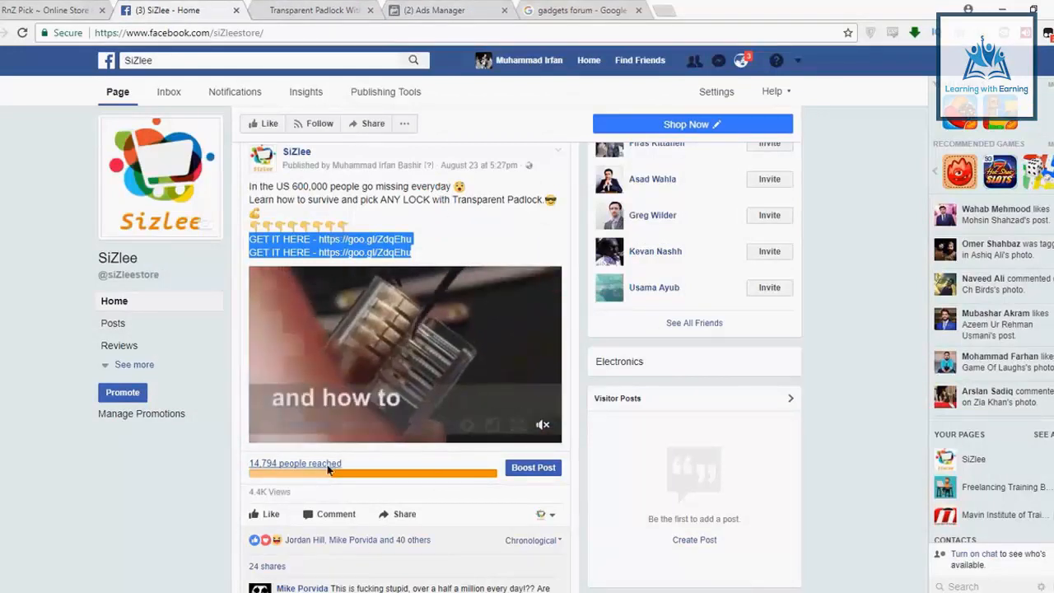
mouse_move(334, 476)
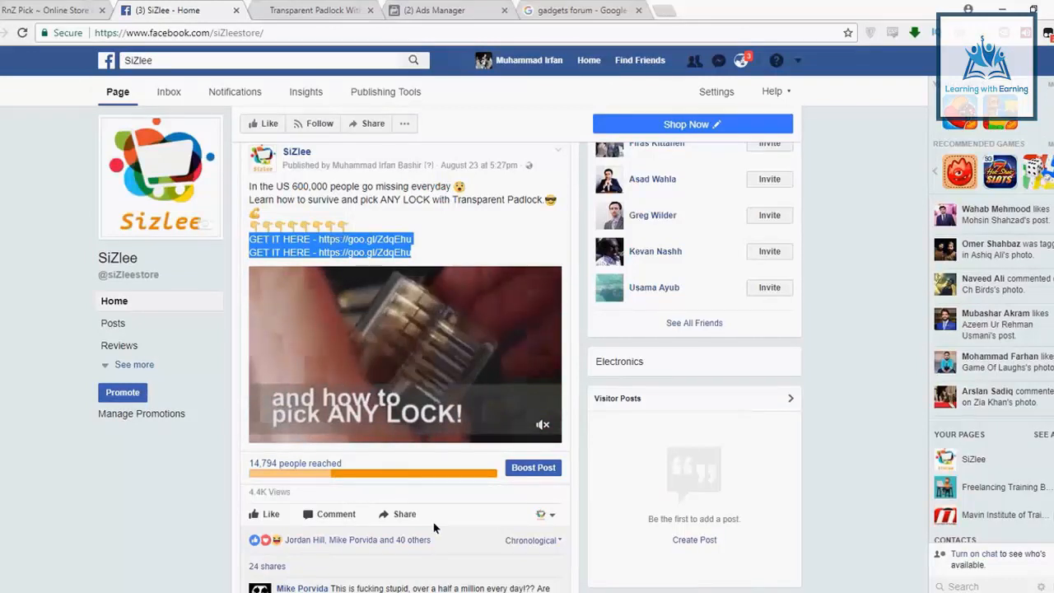
scroll(434, 528, down, 1)
scroll(434, 527, down, 3)
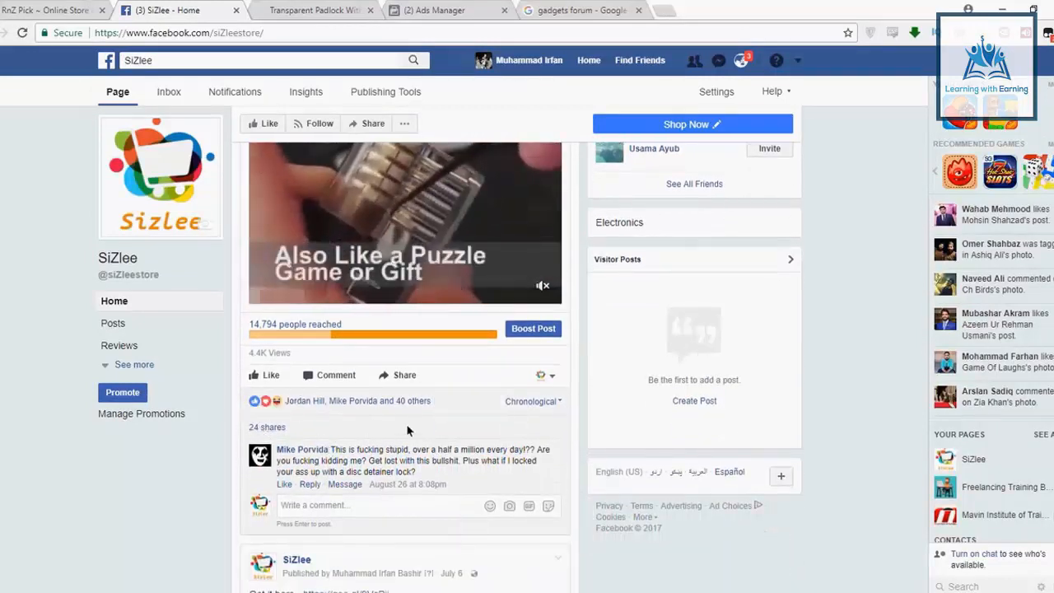
scroll(406, 429, up, 2)
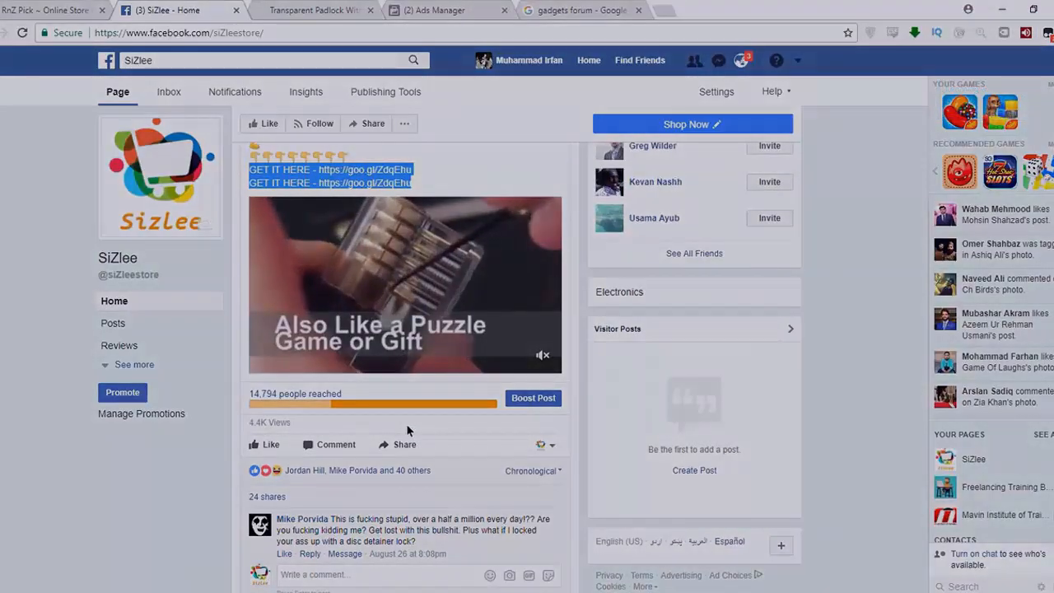